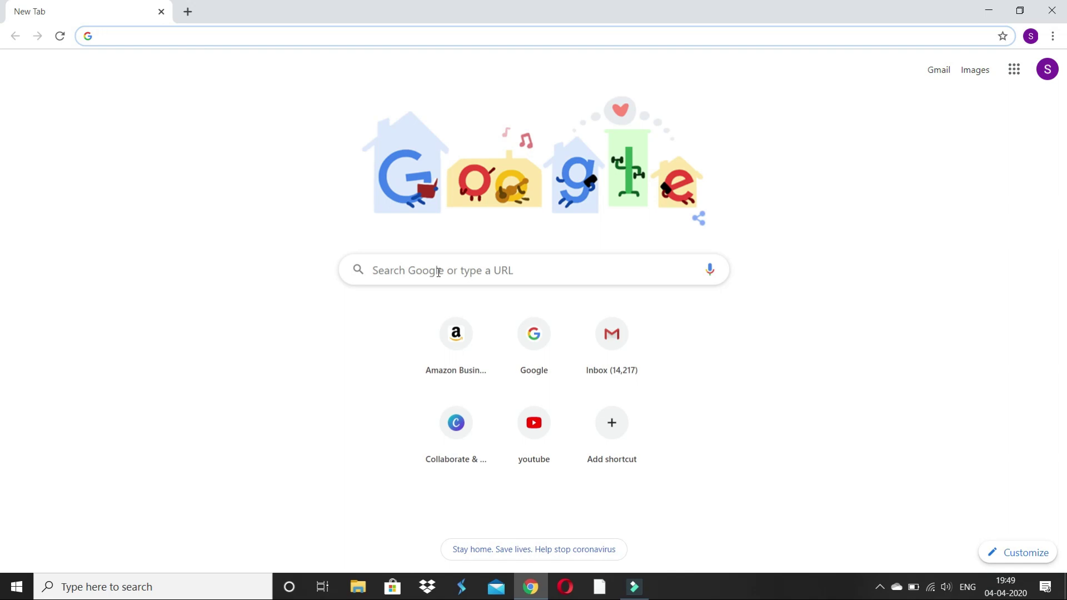
pyautogui.write('www.')
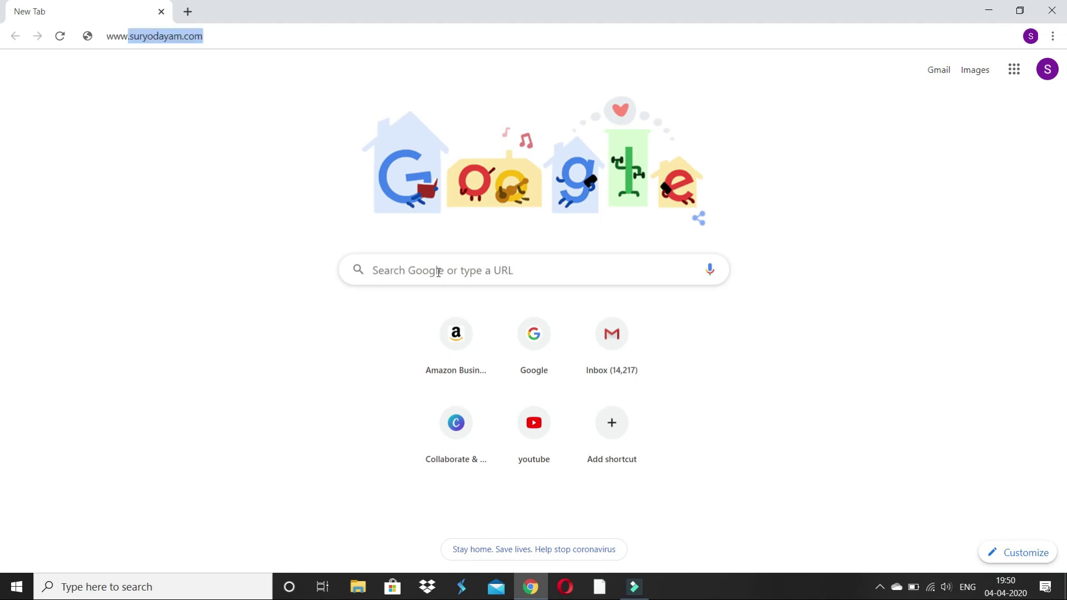
pyautogui.write('ca')
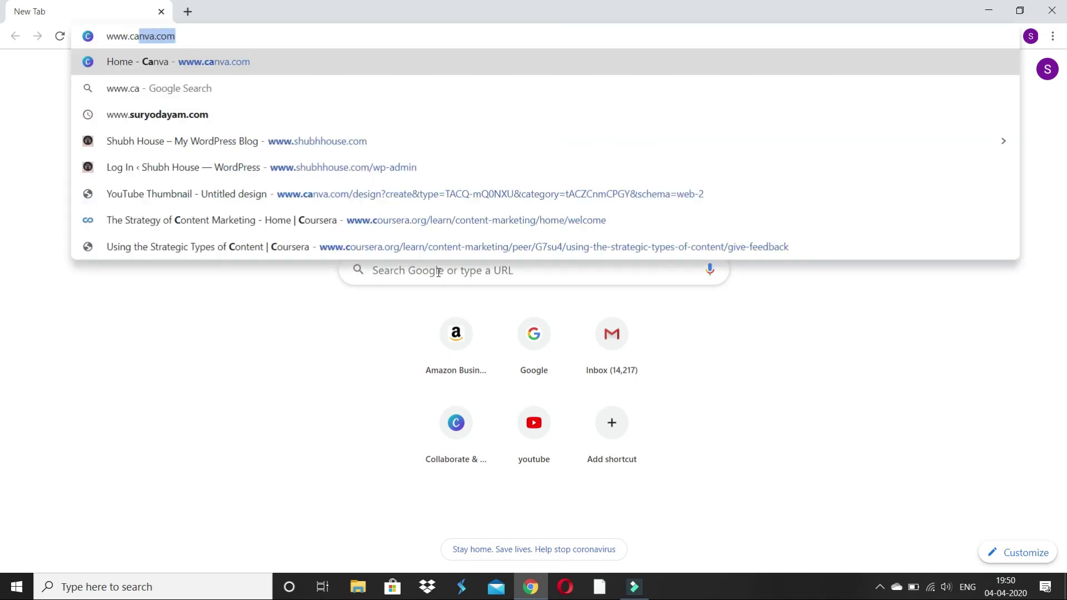
pyautogui.write('nva.')
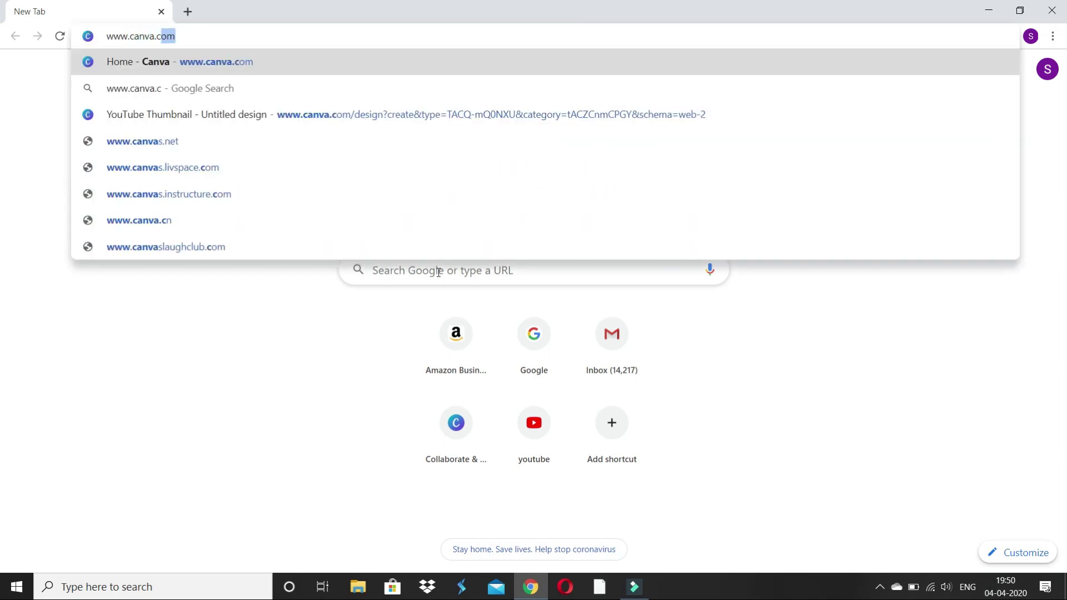
pyautogui.write('com')
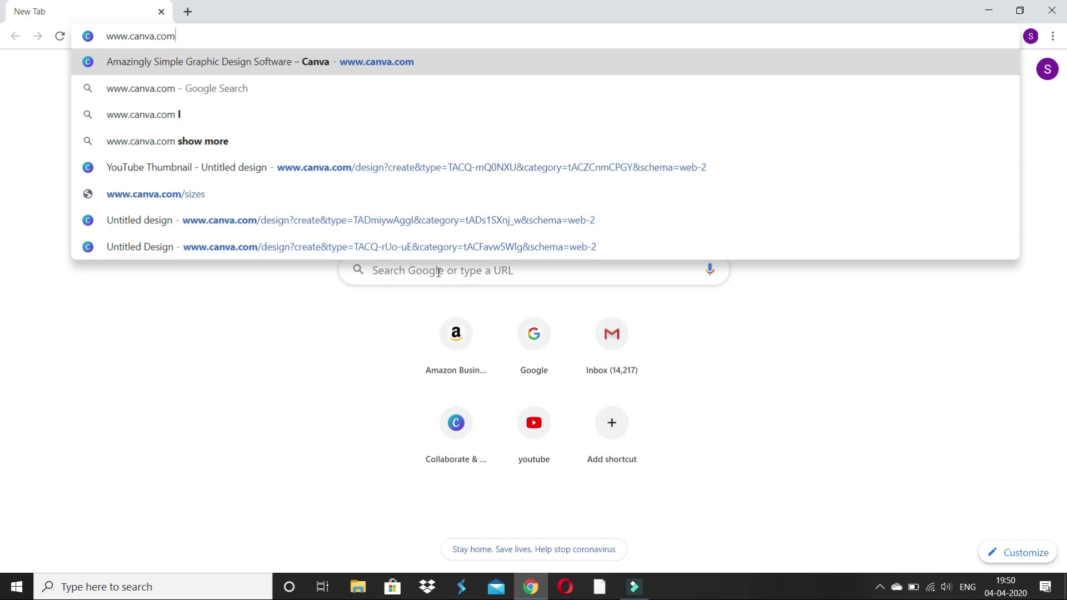
pyautogui.press('Return')
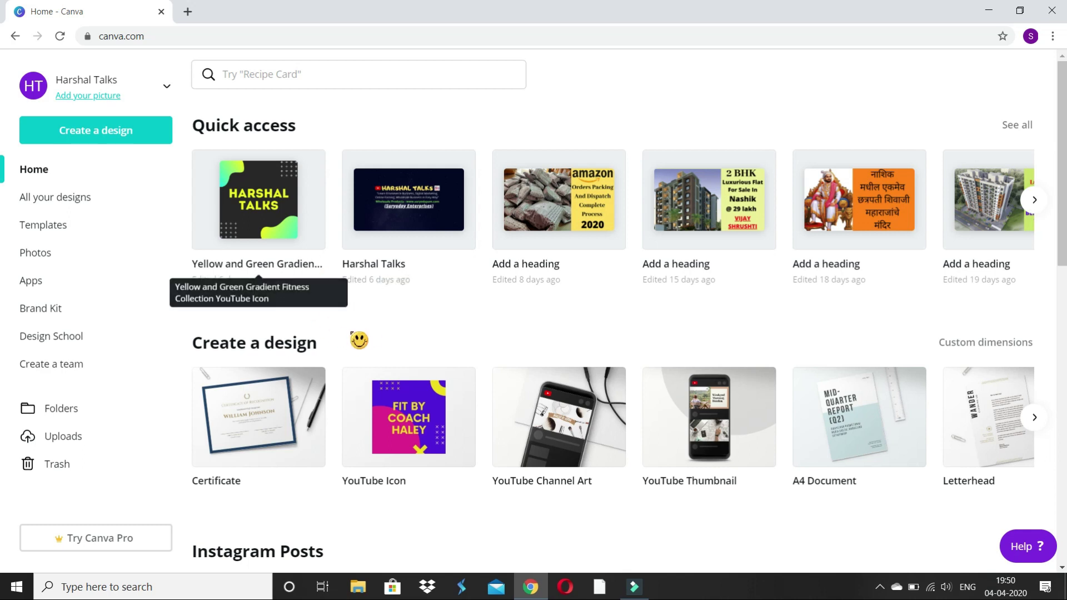
# Expand the Create a design row and start a blank CD Cover design.
pyautogui.scroll(-5, 345, 338)
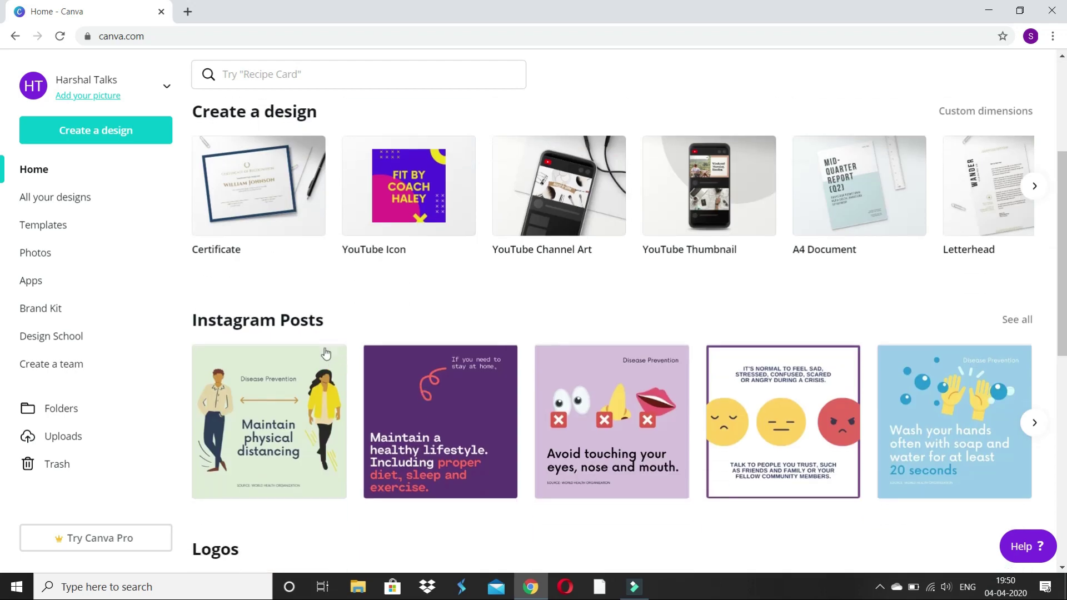
pyautogui.scroll(2, 323, 338)
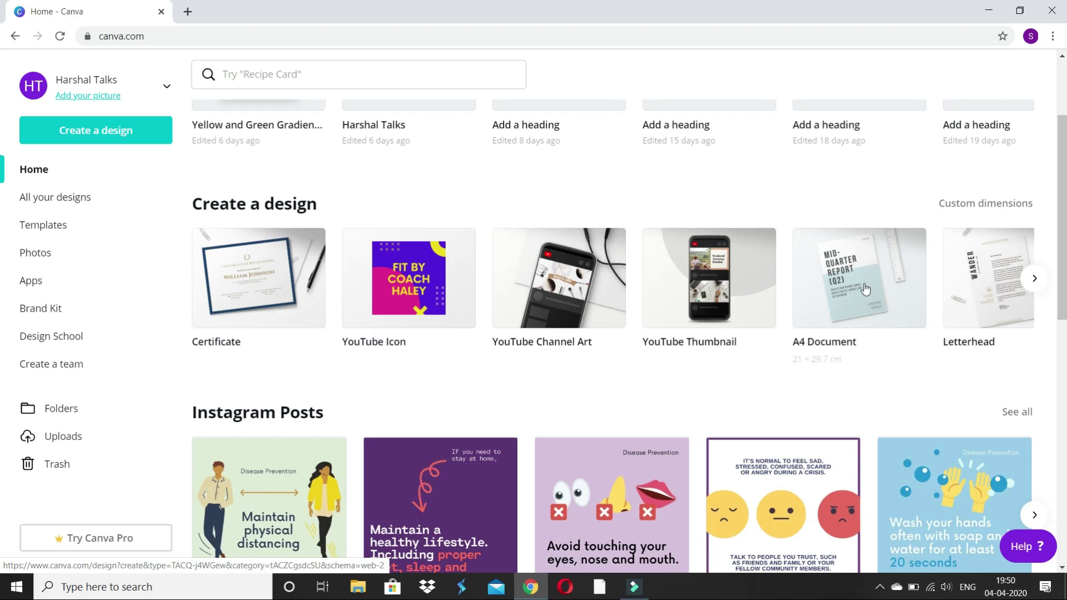
pyautogui.click(1034, 277)
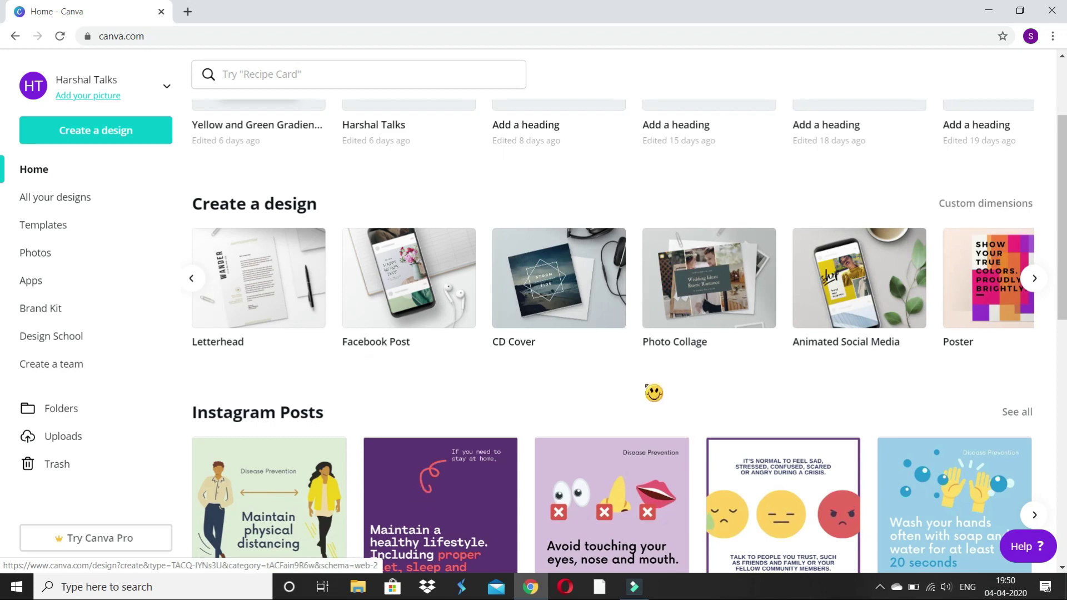
pyautogui.scroll(3, 644, 399)
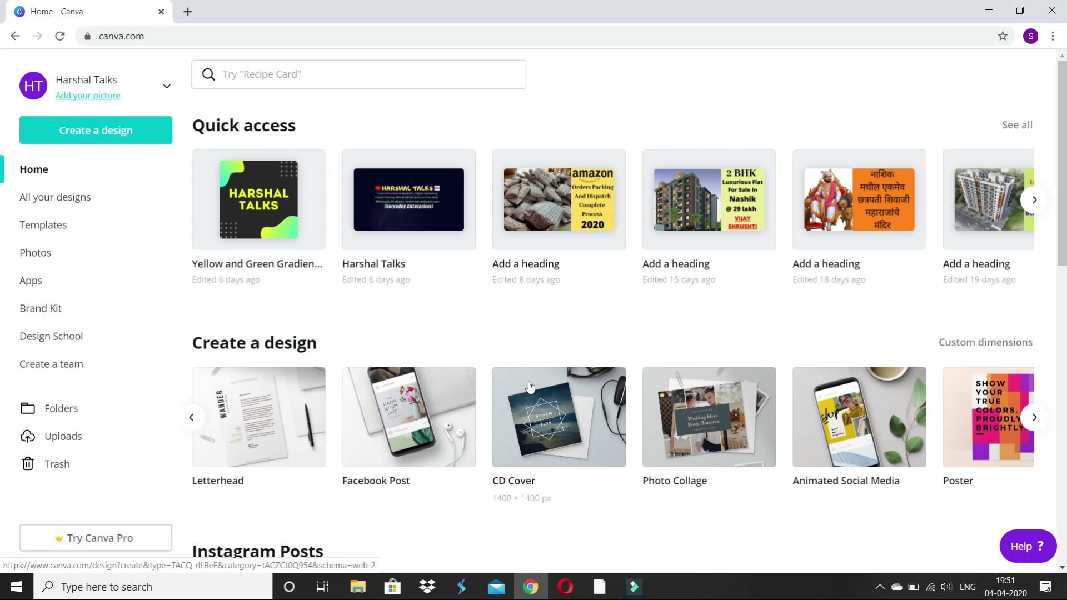
pyautogui.scroll(-1, 517, 364)
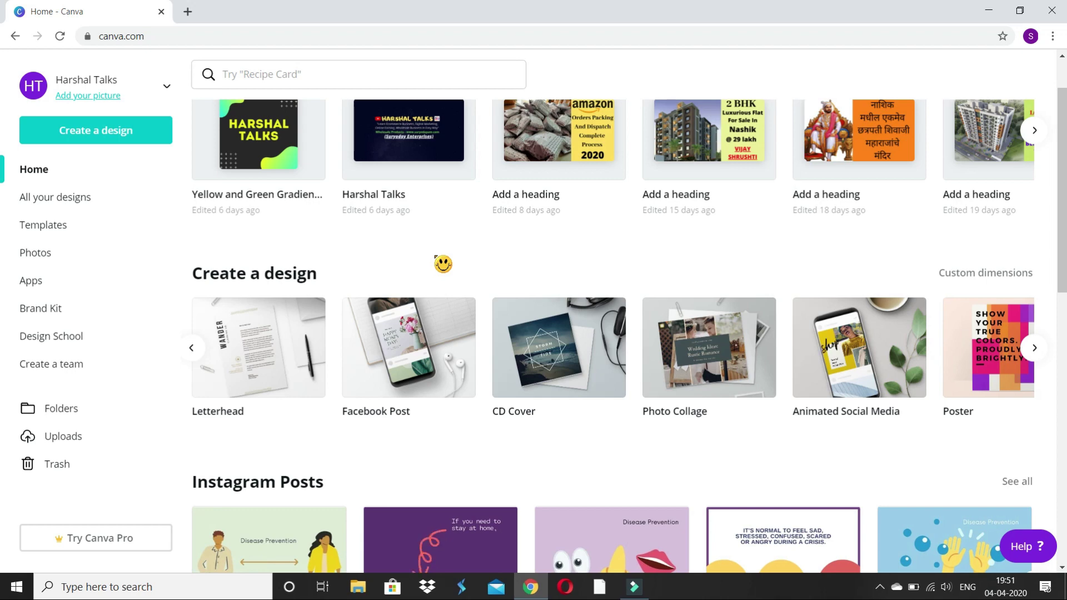
pyautogui.scroll(-1, 459, 257)
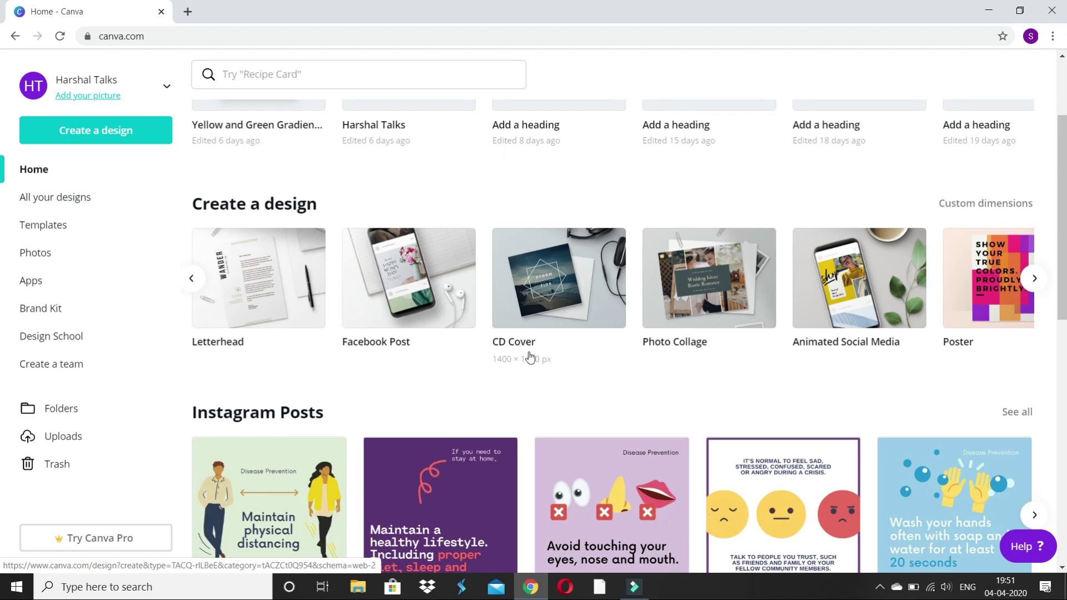
pyautogui.click(557, 293)
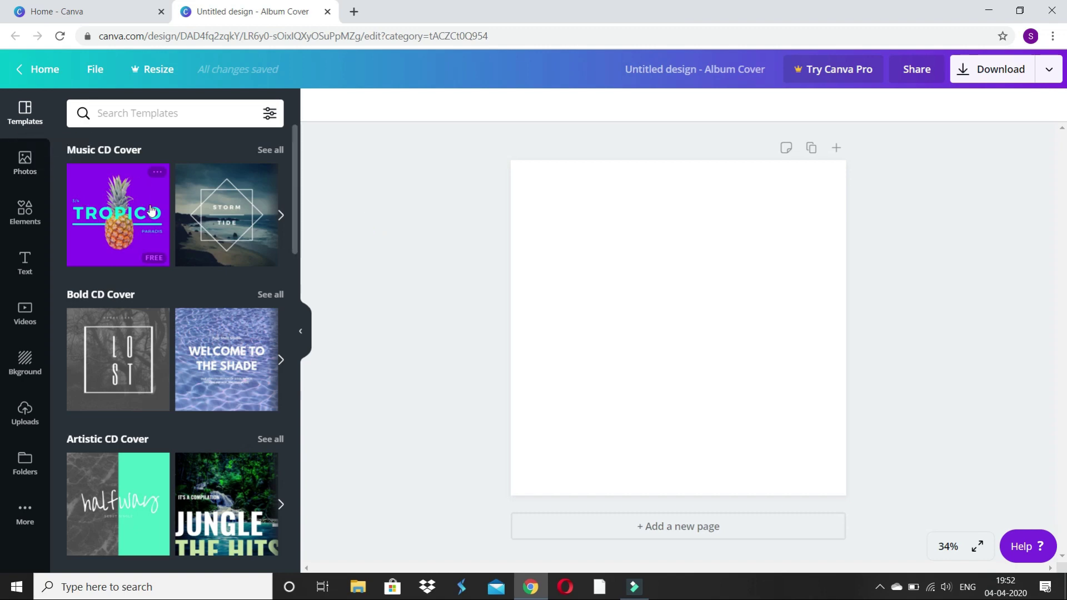
# Scroll the CD cover template list while the blank Album Cover finishes loading.
pyautogui.moveTo(225, 504)
pyautogui.scroll(-3, 194, 489)
pyautogui.scroll(3, 195, 489)
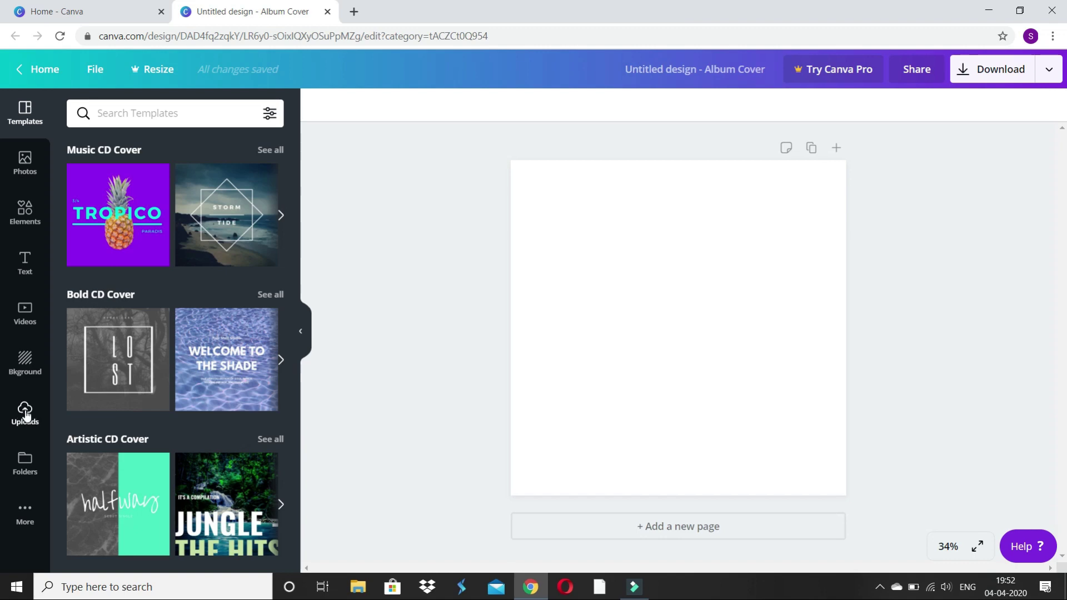
# Browse the previously uploaded images, then open the file picker to upload a new image.
pyautogui.click(24, 414)
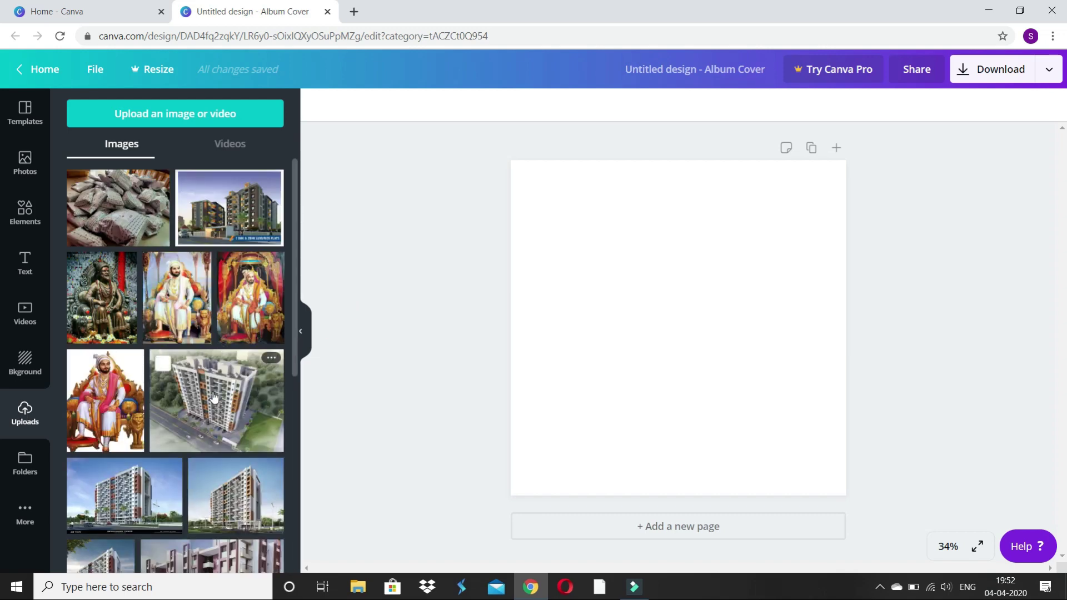
pyautogui.scroll(-3, 214, 396)
pyautogui.scroll(3, 214, 396)
pyautogui.scroll(-3, 204, 411)
pyautogui.scroll(-1, 205, 411)
pyautogui.scroll(-1, 204, 411)
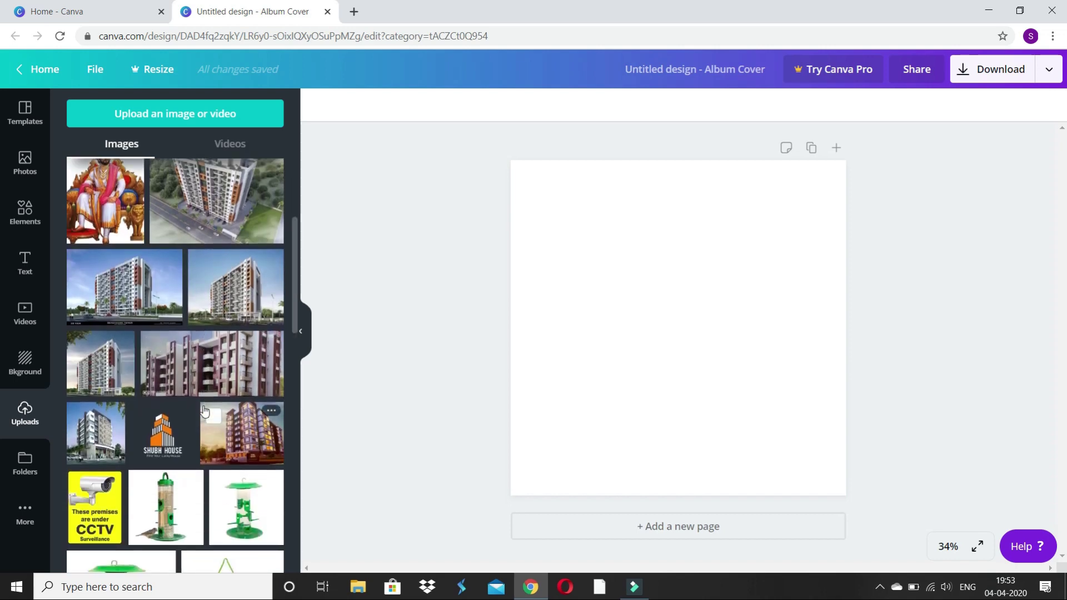
pyautogui.scroll(-2, 205, 411)
pyautogui.scroll(4, 204, 411)
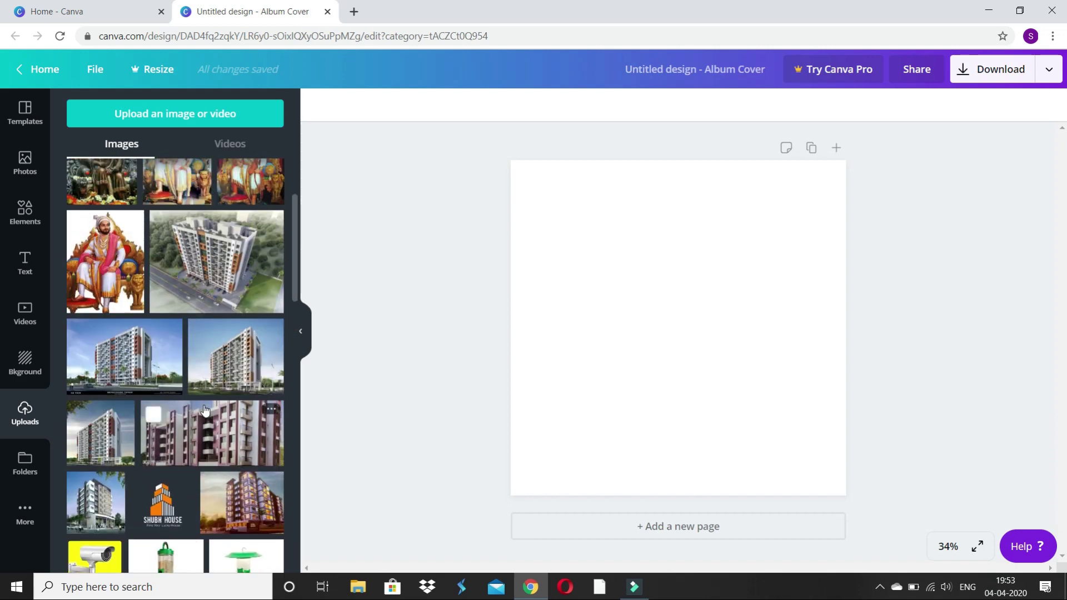
pyautogui.scroll(-1, 205, 410)
pyautogui.scroll(2, 205, 410)
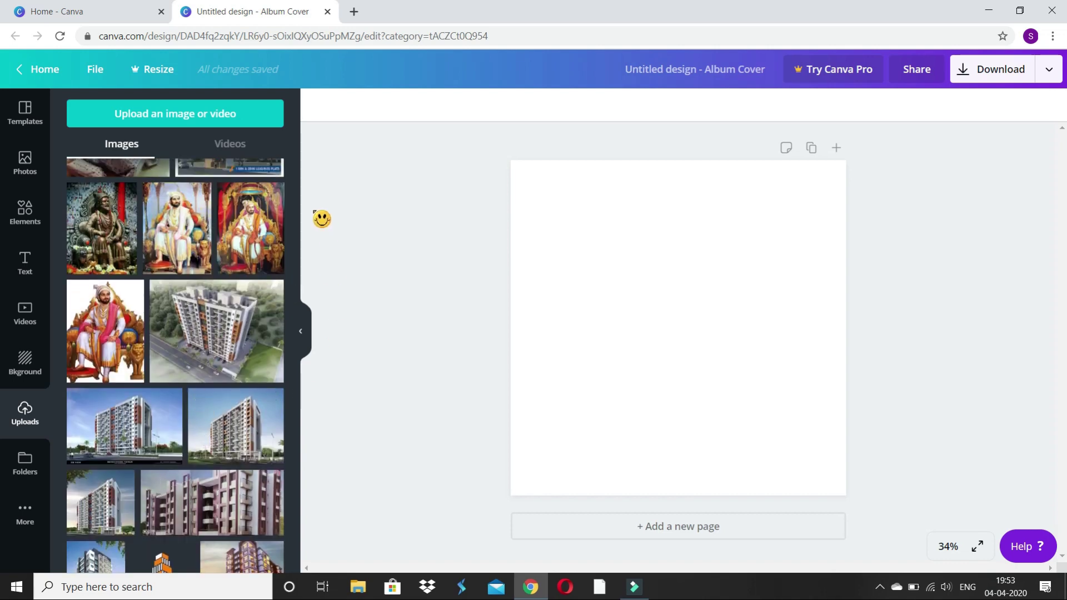
pyautogui.click(182, 125)
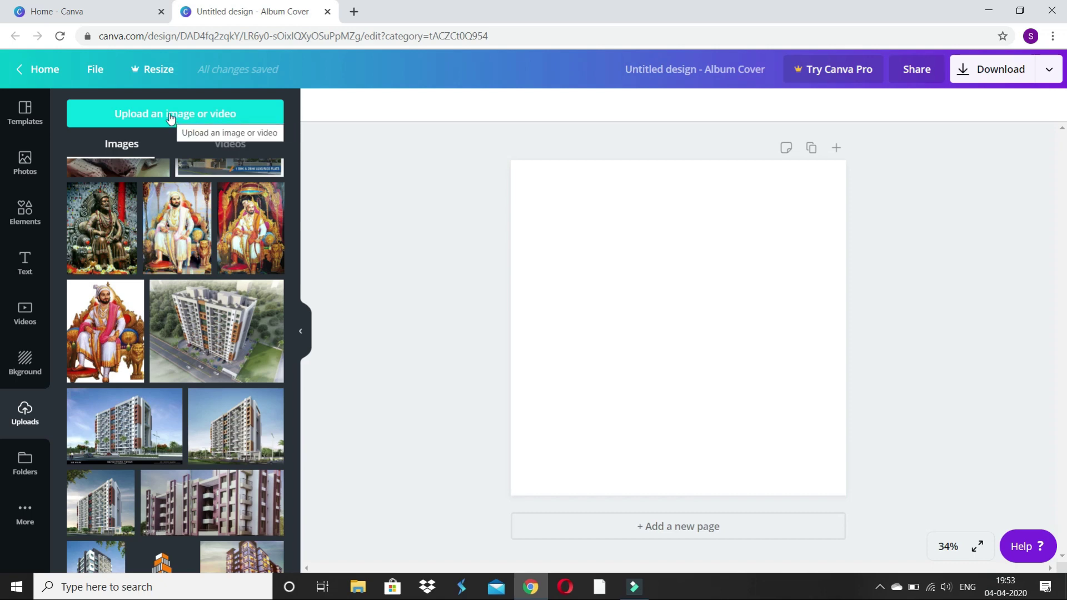
pyautogui.click(168, 118)
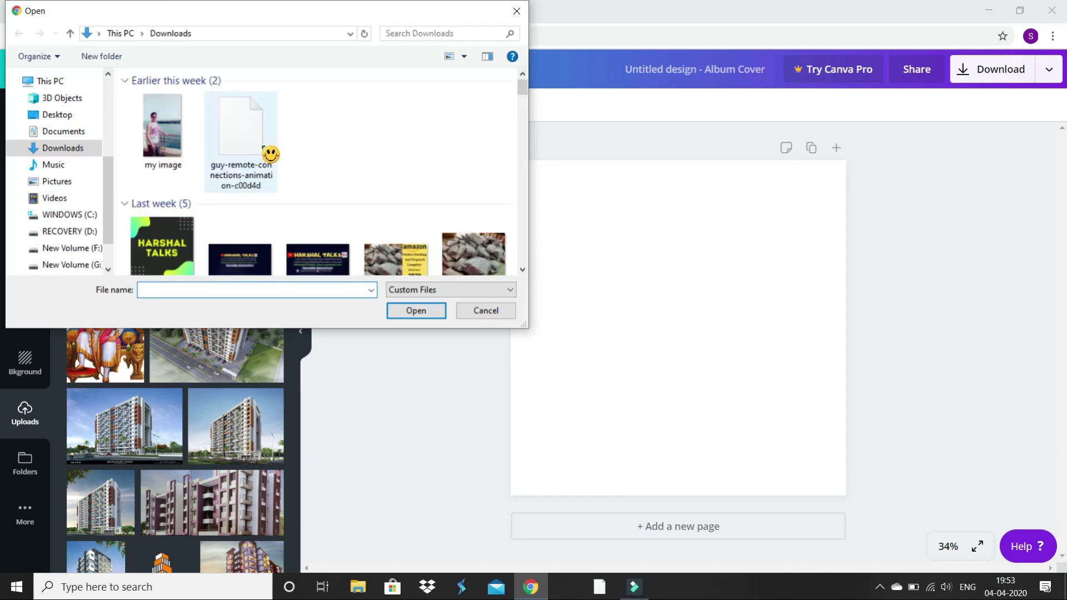
# Navigate to the pendrive's Dropshipping Golden Membership > product updates folder.
pyautogui.scroll(-3, 300, 176)
pyautogui.scroll(-3, 300, 176)
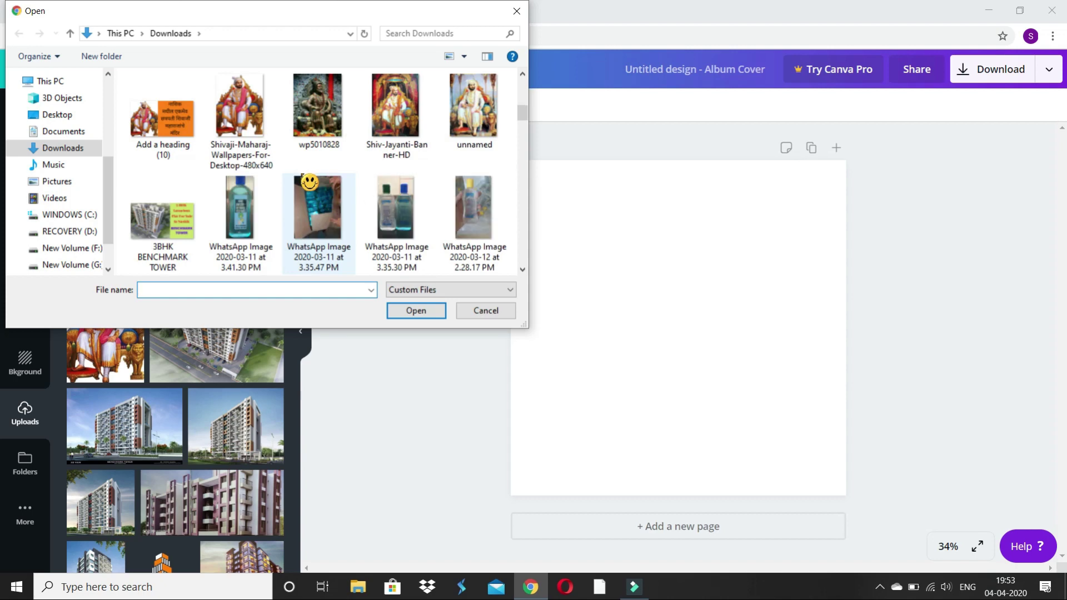
pyautogui.scroll(-3, 309, 183)
pyautogui.scroll(-3, 306, 183)
pyautogui.scroll(3, 309, 183)
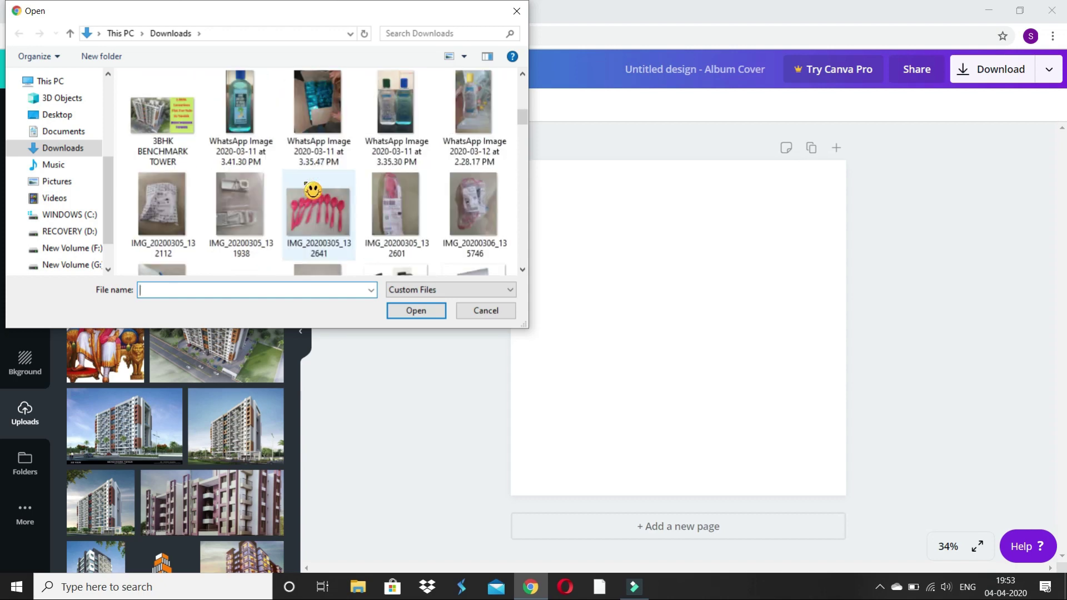
pyautogui.scroll(3, 308, 182)
pyautogui.scroll(3, 310, 186)
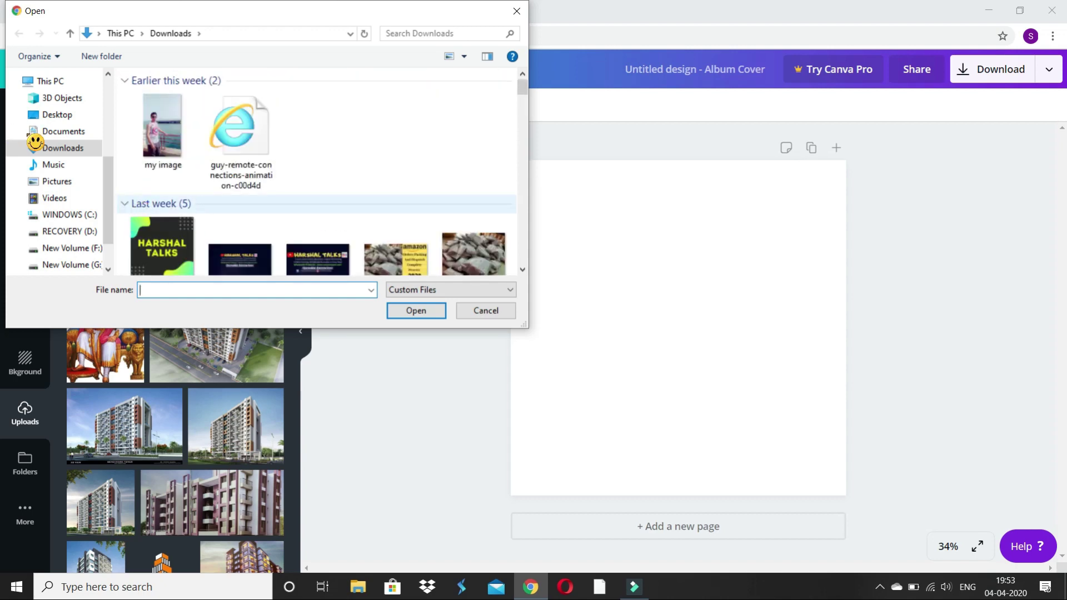
pyautogui.scroll(-1, 78, 222)
pyautogui.scroll(-1, 67, 200)
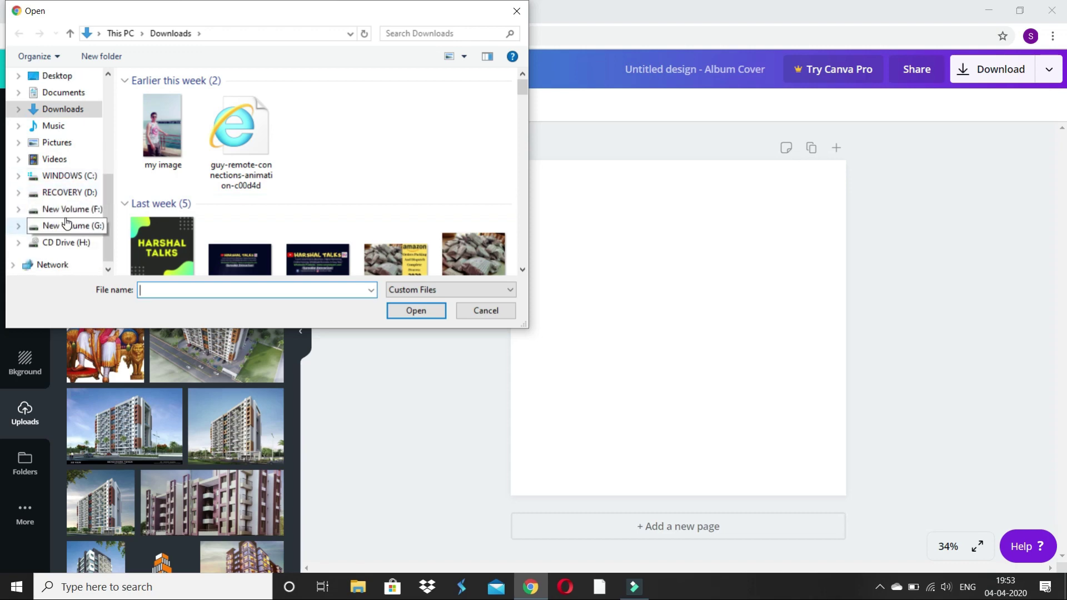
pyautogui.click(66, 224)
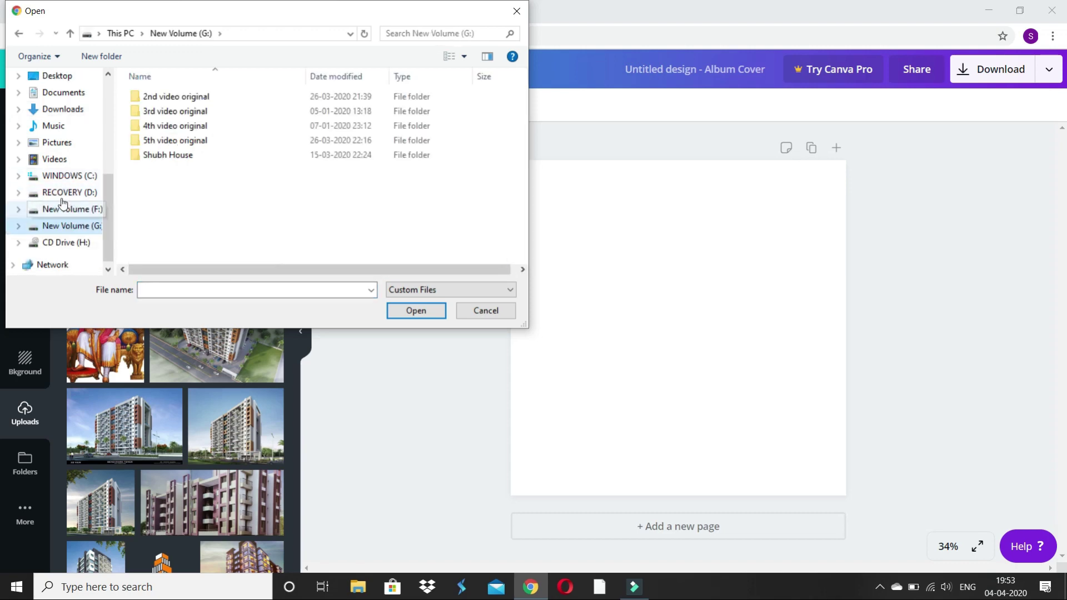
pyautogui.click(63, 207)
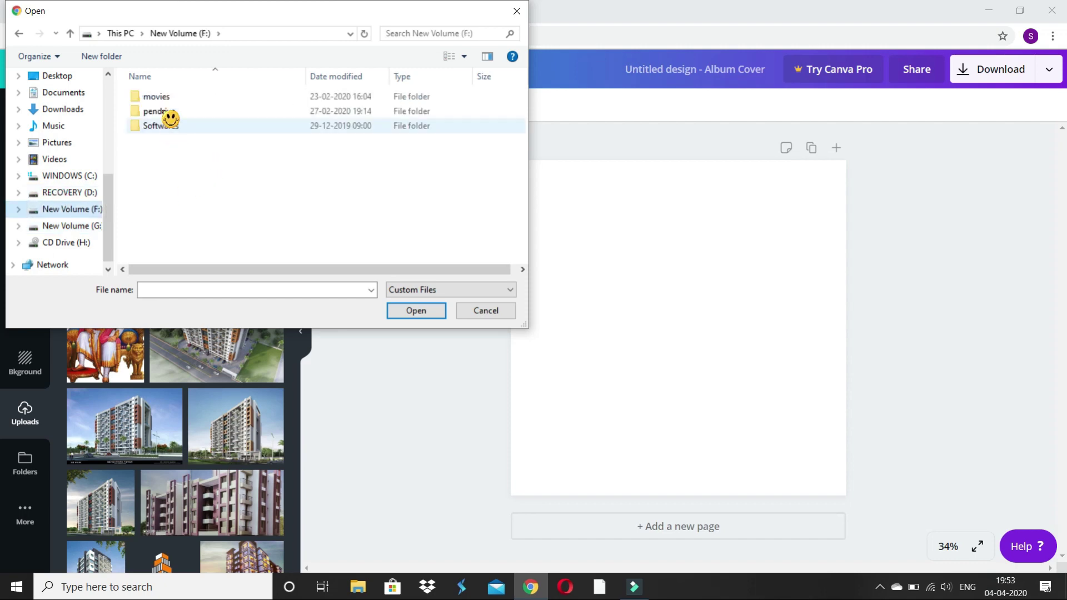
pyautogui.doubleClick(182, 113)
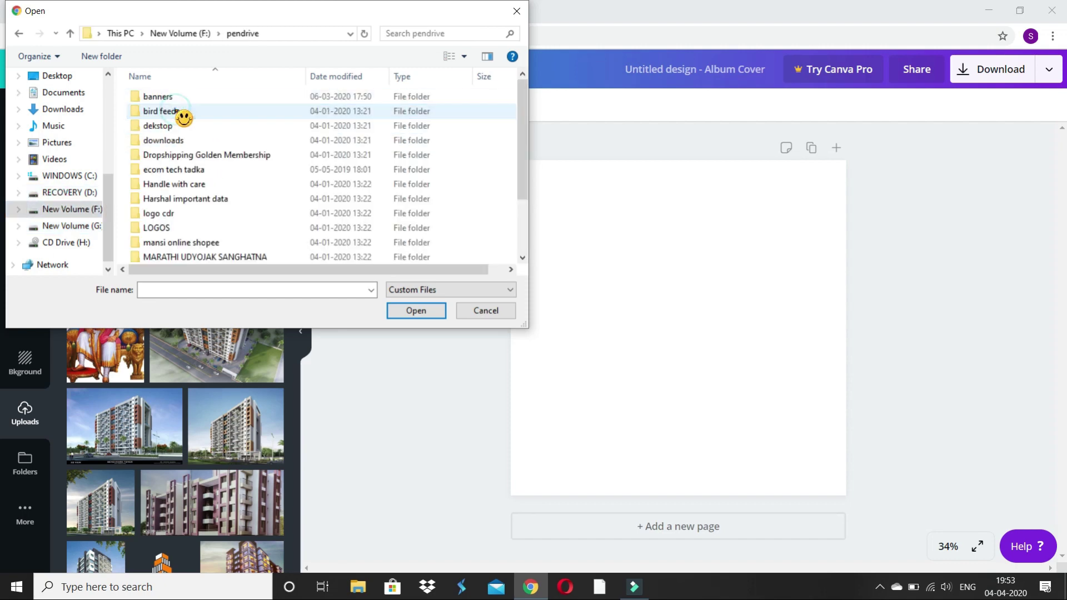
pyautogui.doubleClick(210, 160)
pyautogui.click(201, 112)
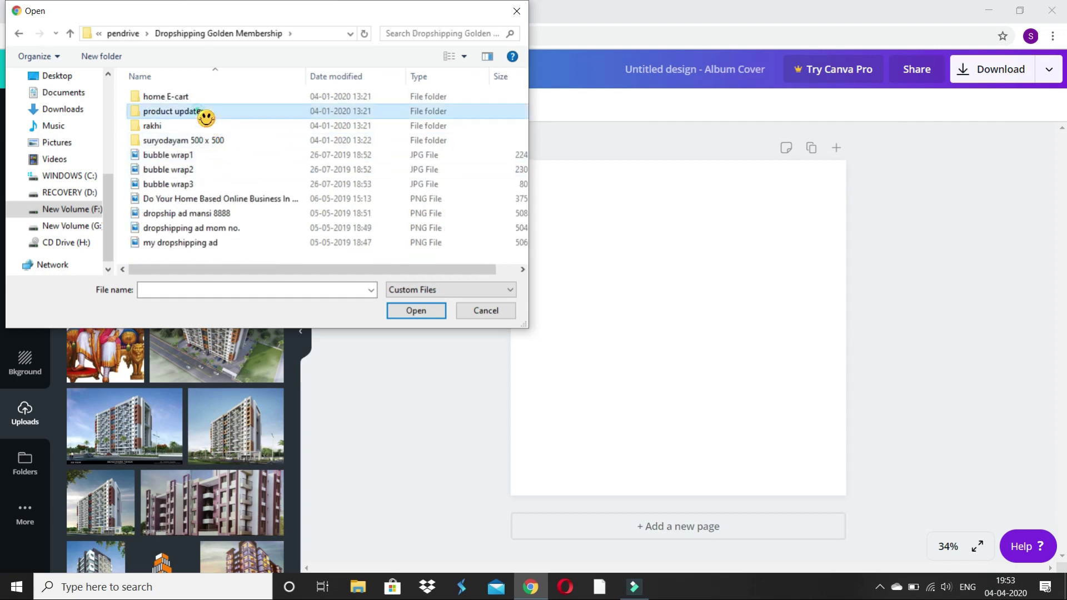
pyautogui.doubleClick(206, 116)
# Select '2 in 1 veg cutter 5' and 'apple cutter' and upload both images.
pyautogui.scroll(-1, 327, 177)
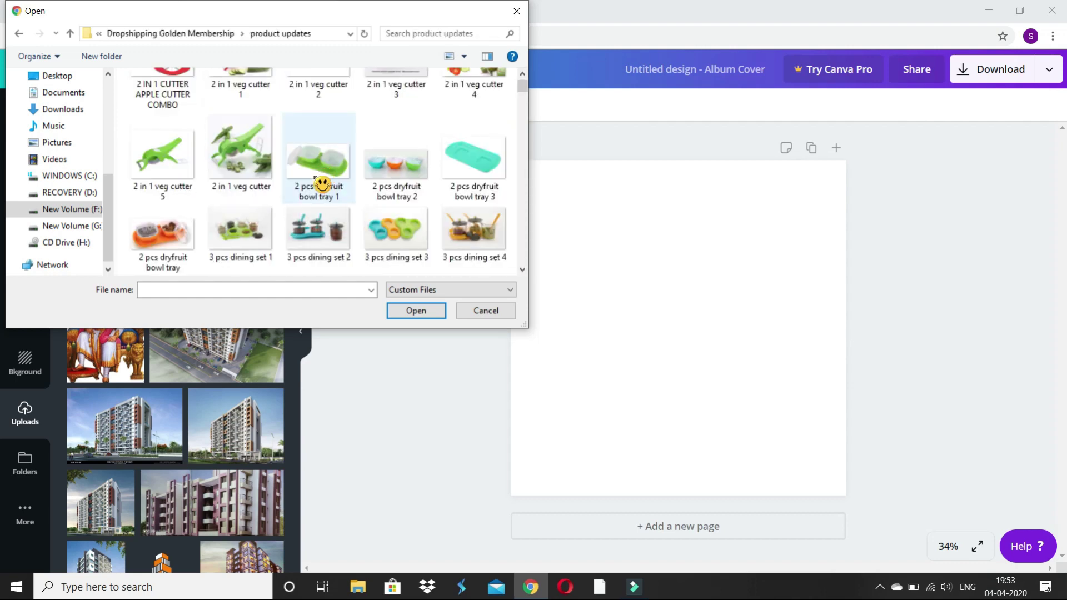
pyautogui.scroll(-2, 322, 184)
pyautogui.scroll(1, 322, 185)
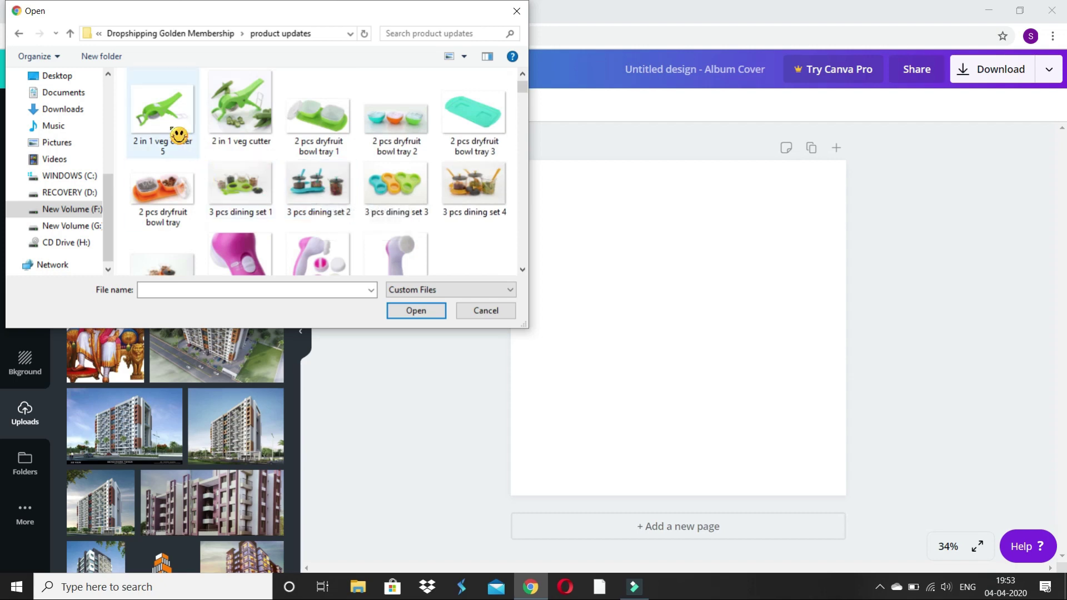
pyautogui.click(164, 117)
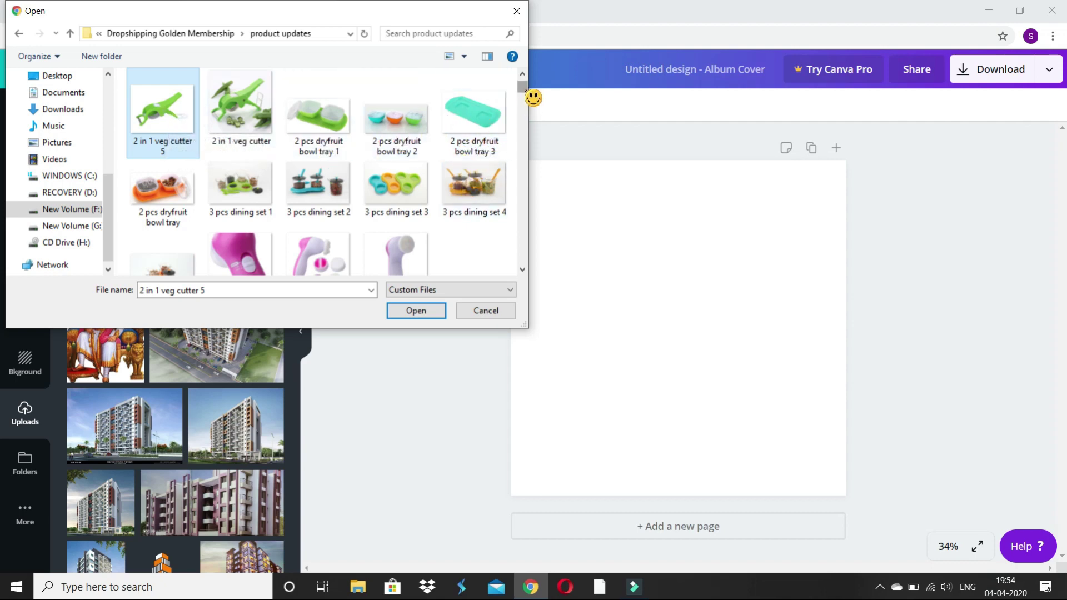
pyautogui.scroll(-1, 525, 89)
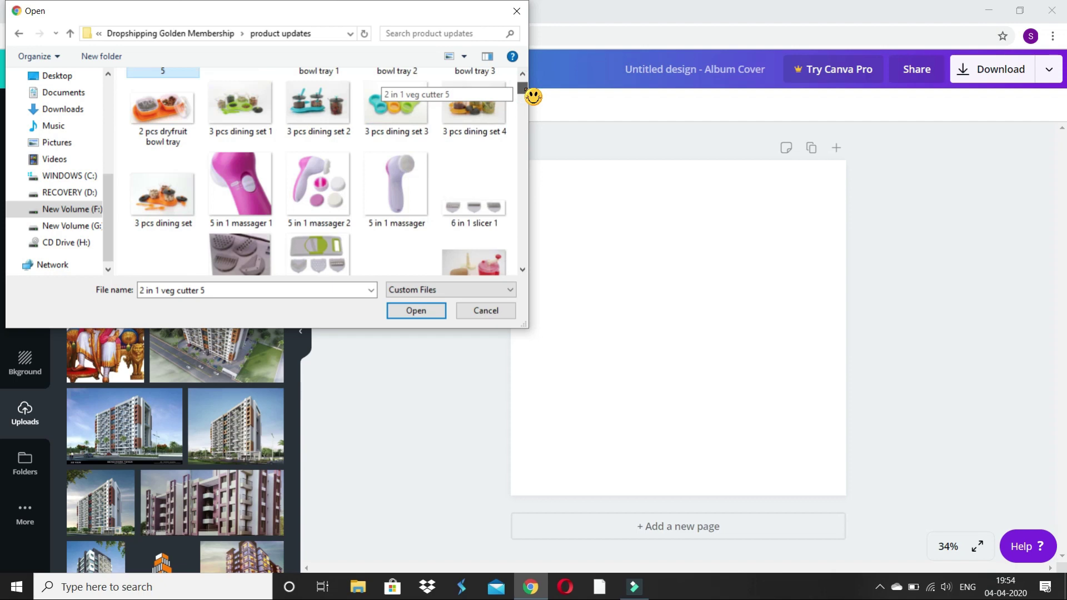
pyautogui.moveTo(534, 97); pyautogui.dragTo(531, 106)
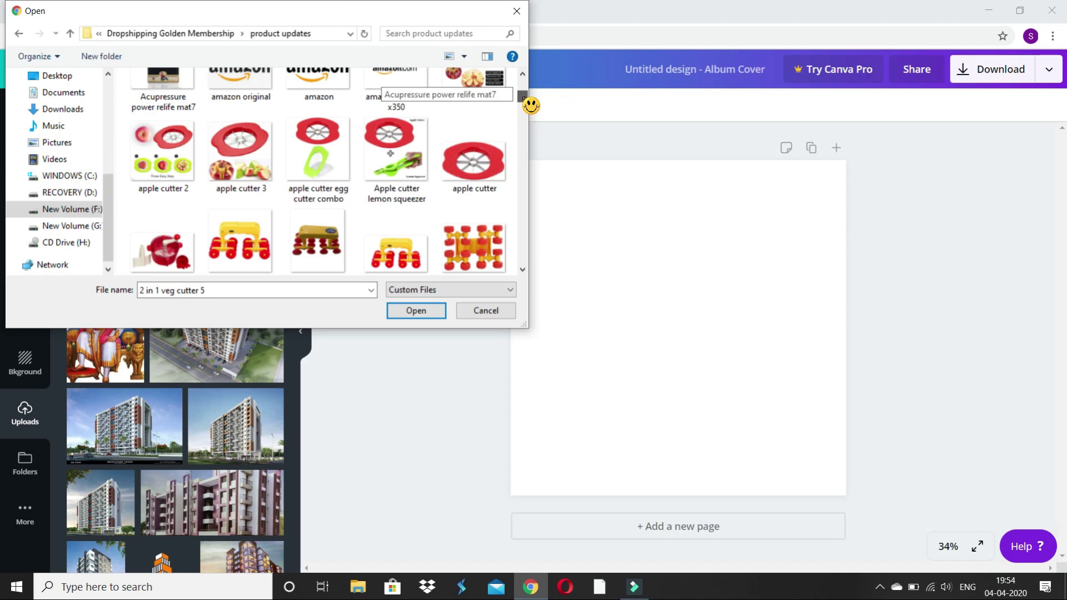
pyautogui.keyDown('ctrl'); pyautogui.click(484, 165); pyautogui.keyUp('ctrl')
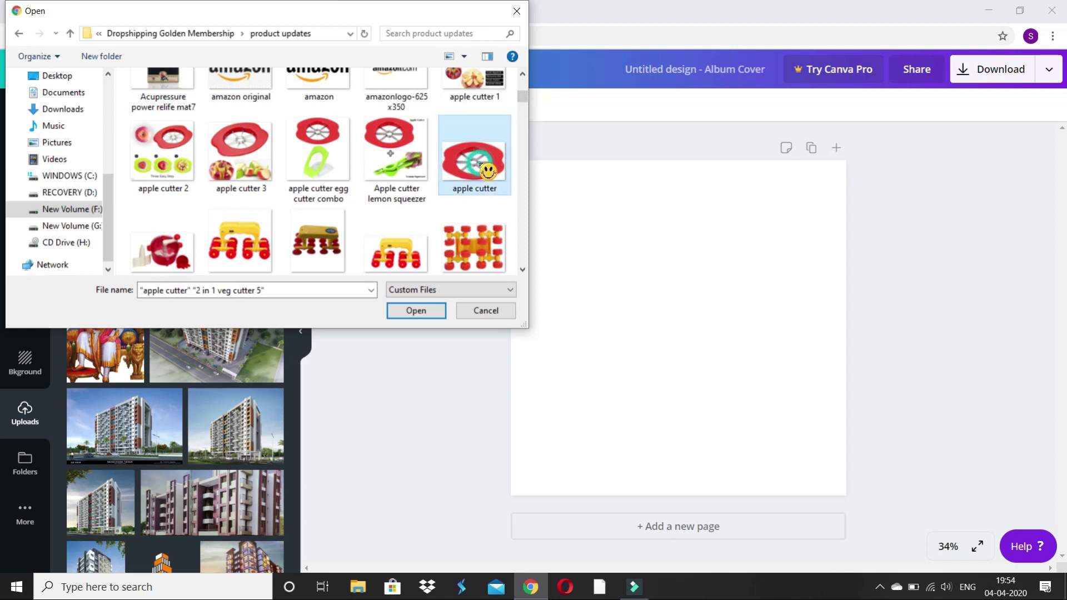
pyautogui.click(415, 314)
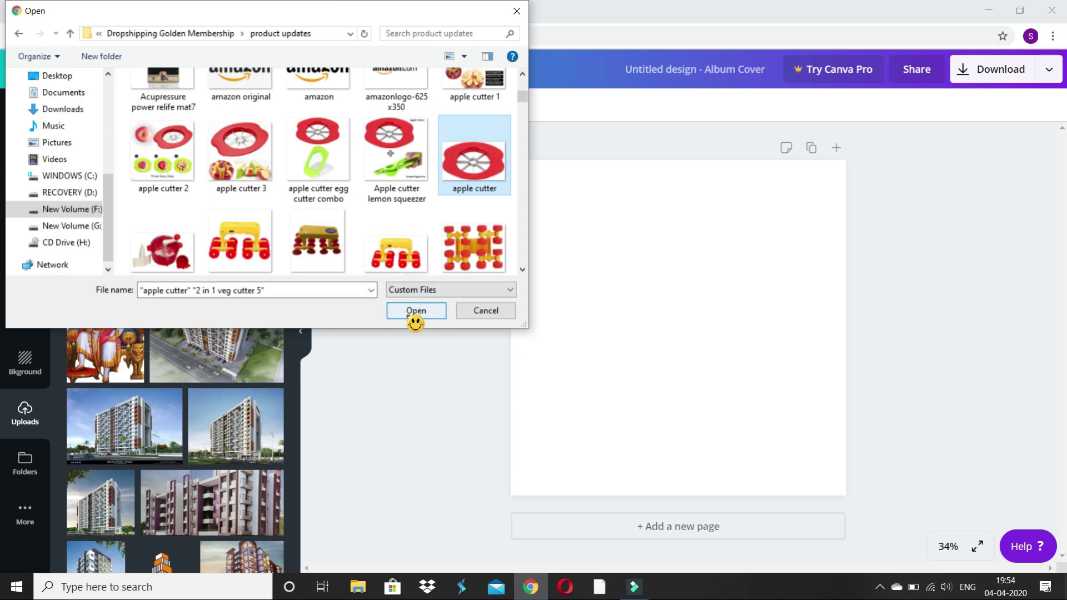
pyautogui.click(416, 315)
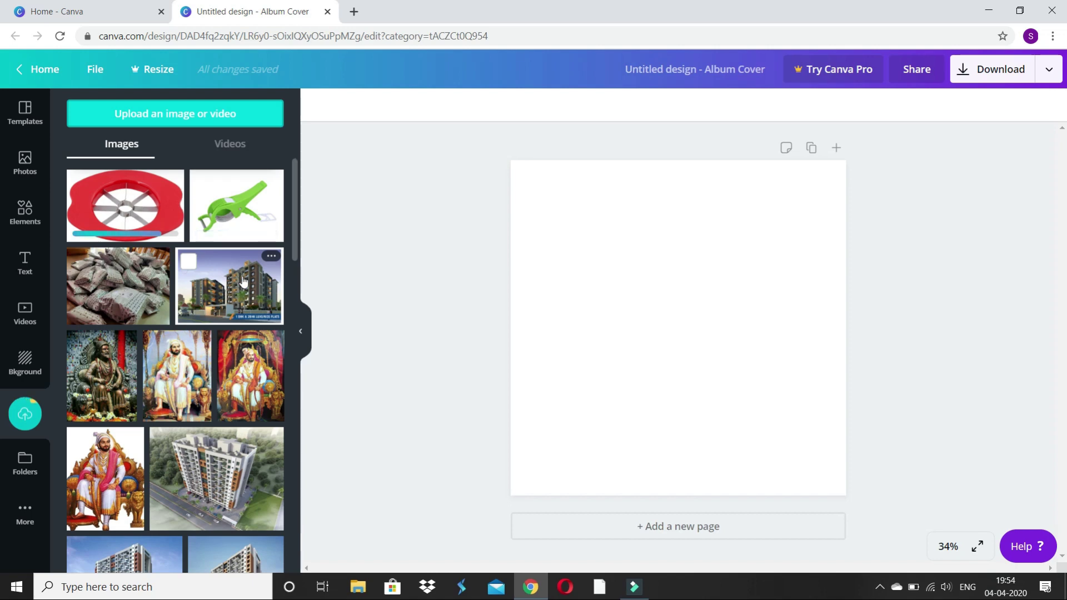
pyautogui.moveTo(237, 205)
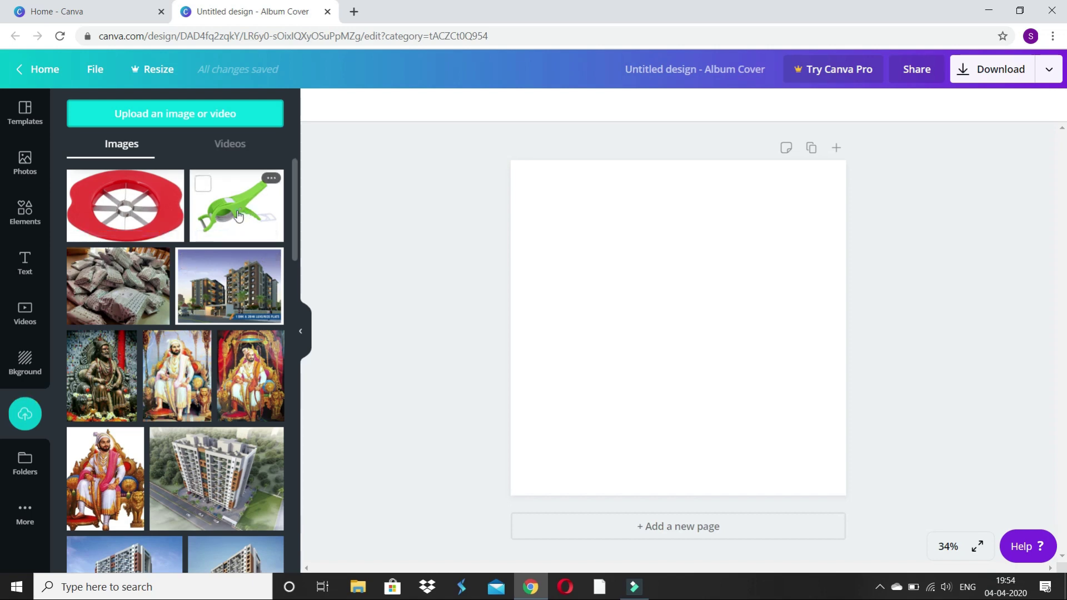
# Place the green veg cutter at top-left and the red apple cutter toward bottom-right.
pyautogui.moveTo(253, 218); pyautogui.dragTo(596, 255)
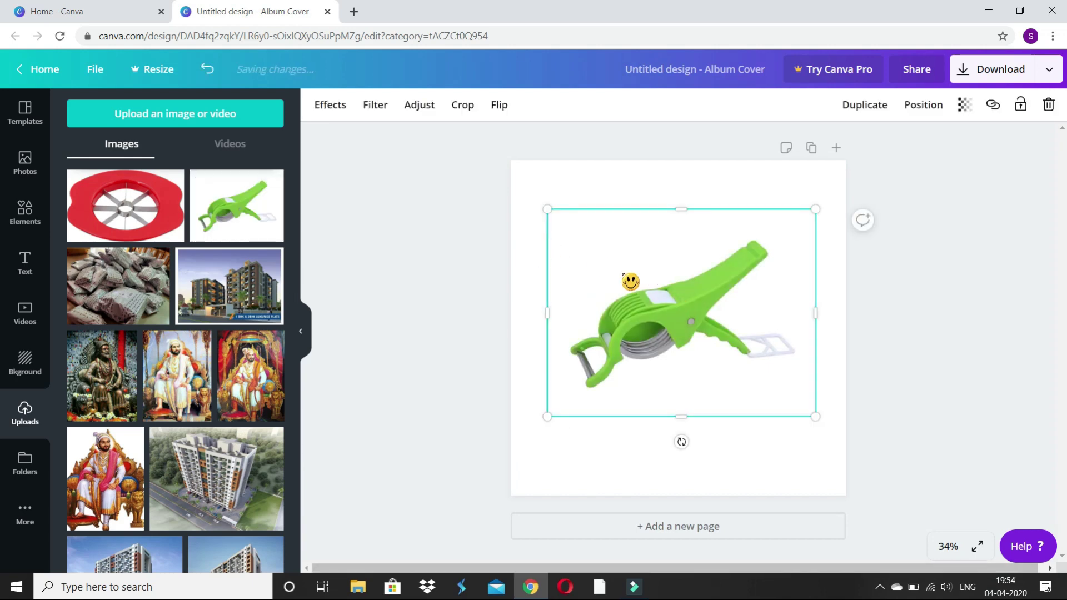
pyautogui.moveTo(649, 289); pyautogui.dragTo(634, 266)
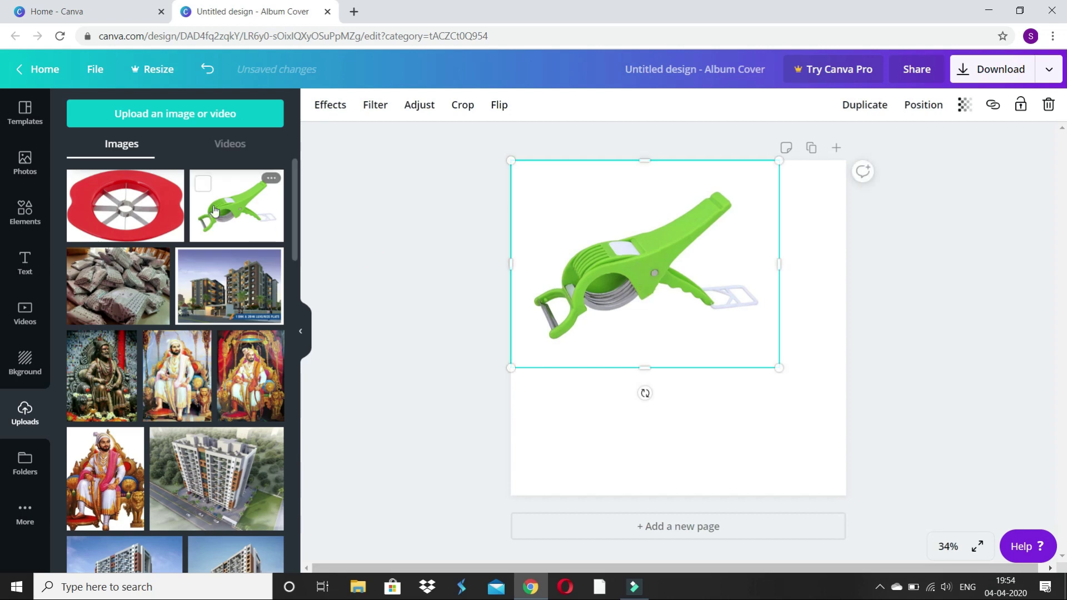
pyautogui.click(145, 221)
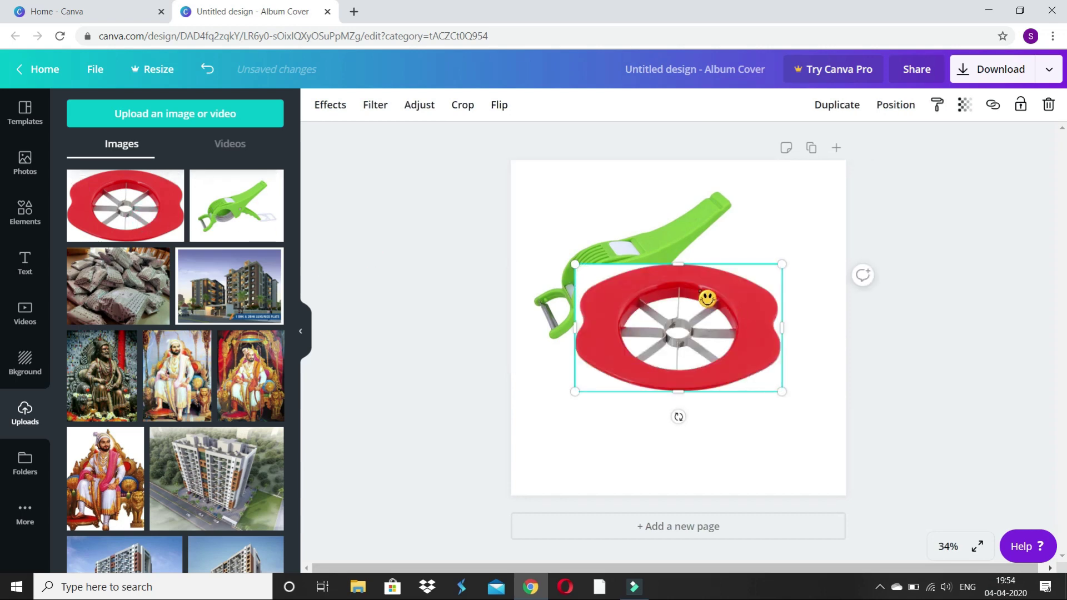
pyautogui.click(675, 333)
pyautogui.moveTo(675, 333); pyautogui.dragTo(734, 439)
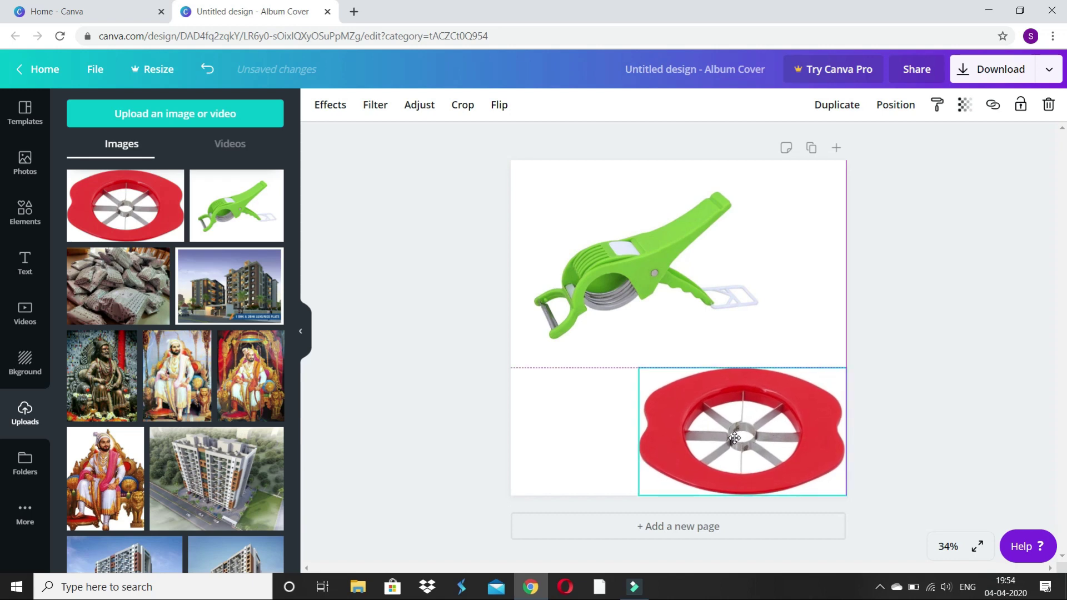
pyautogui.click(688, 286)
pyautogui.click(719, 417)
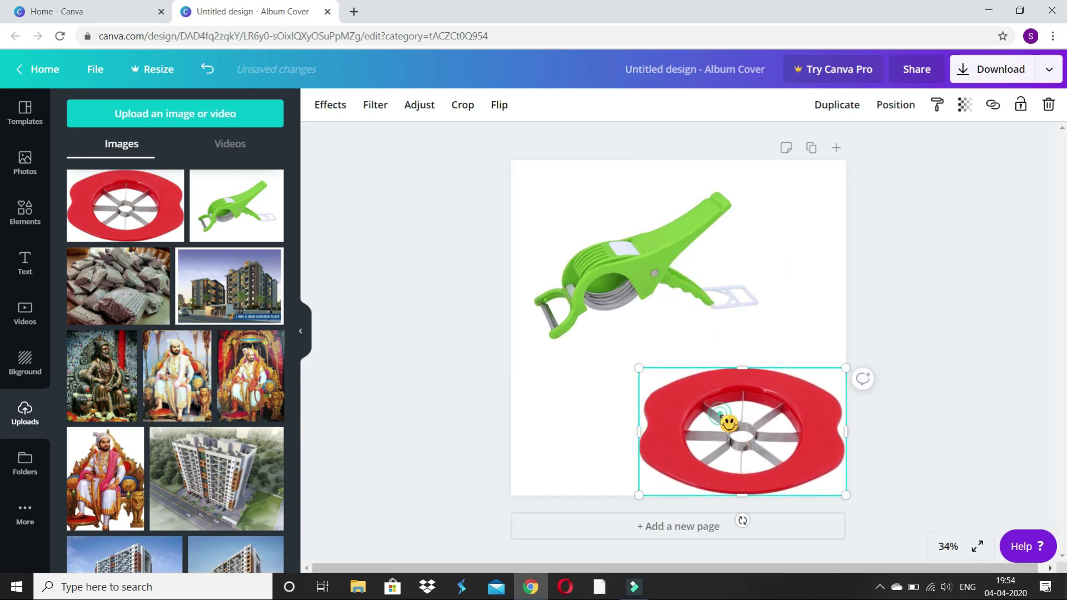
# Crop the veg cutter on all four sides and move it to the top-left.
pyautogui.click(667, 322)
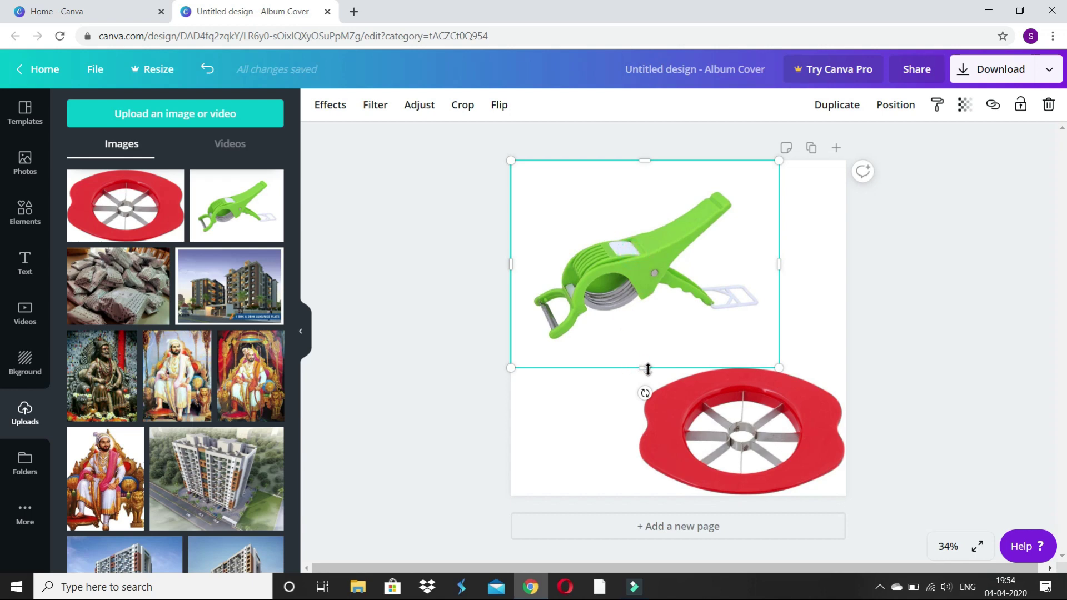
pyautogui.moveTo(649, 350); pyautogui.dragTo(649, 346)
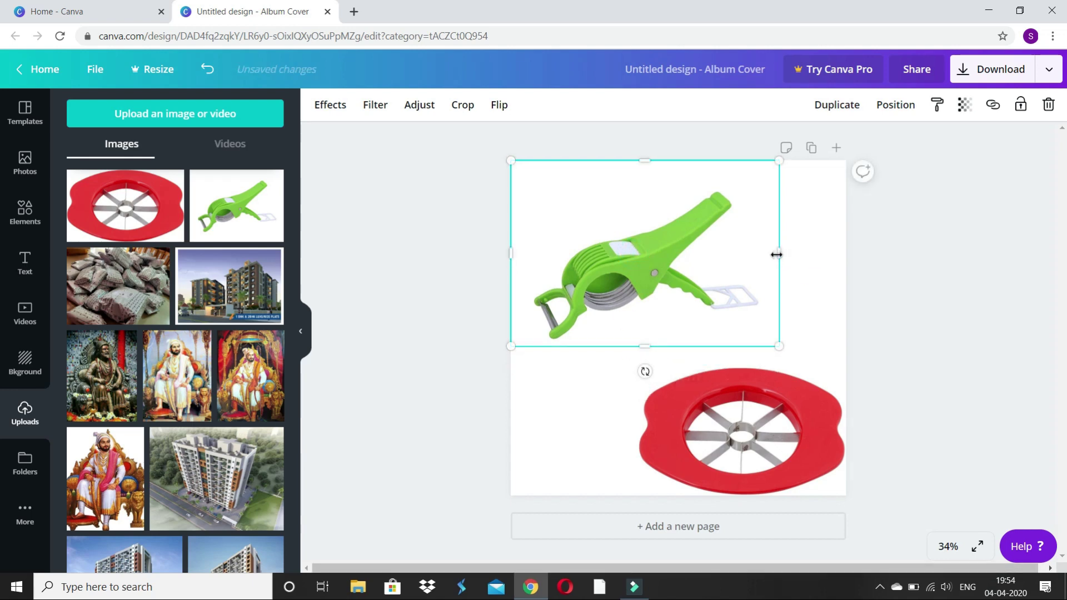
pyautogui.moveTo(777, 253); pyautogui.dragTo(764, 253)
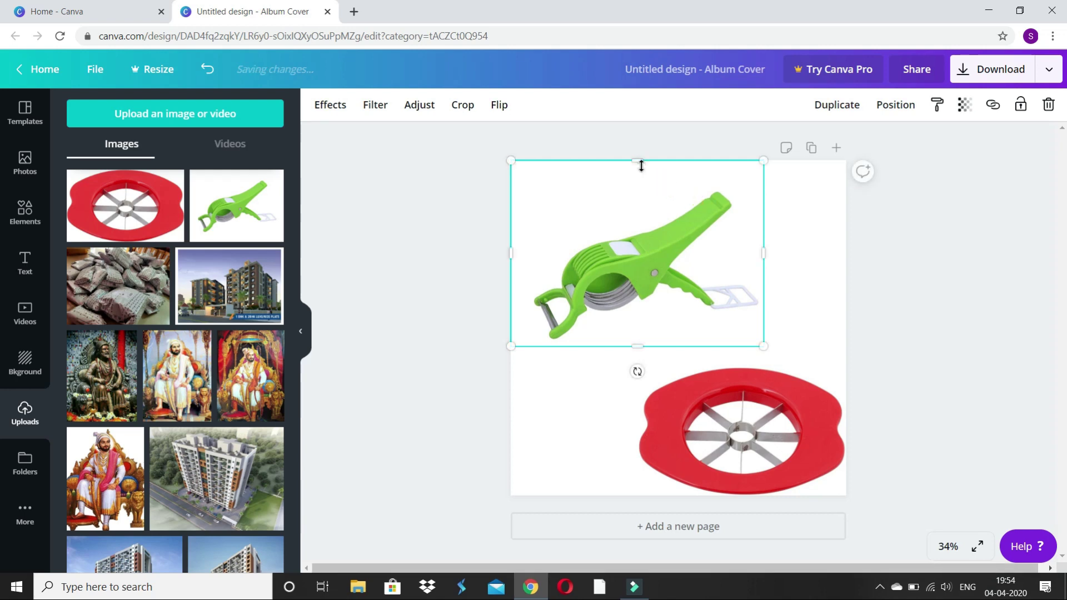
pyautogui.moveTo(639, 166); pyautogui.dragTo(639, 184)
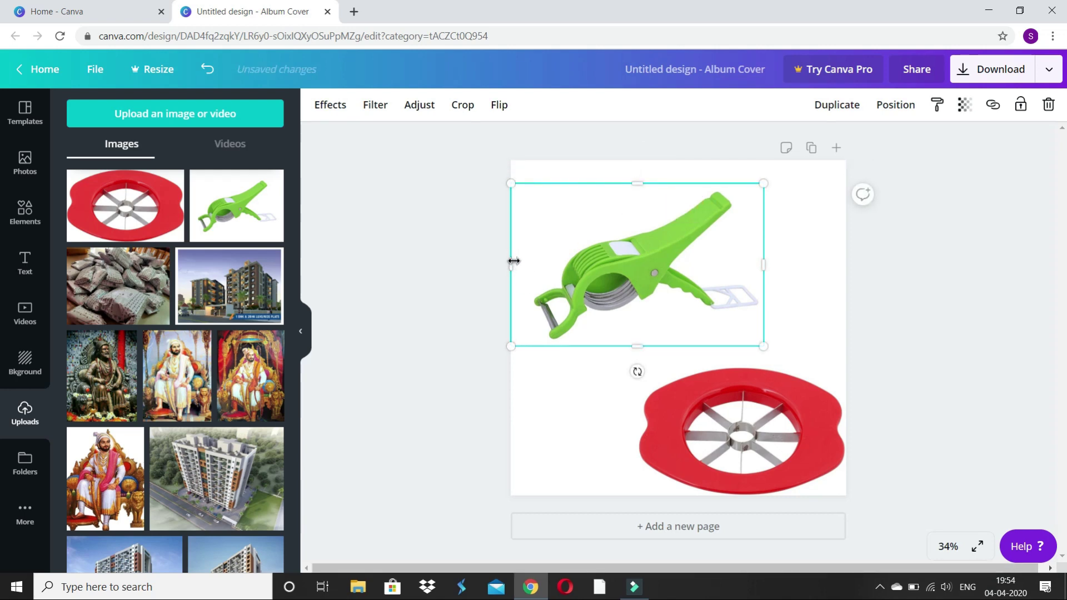
pyautogui.moveTo(531, 268); pyautogui.dragTo(528, 269)
pyautogui.moveTo(642, 281); pyautogui.dragTo(625, 258)
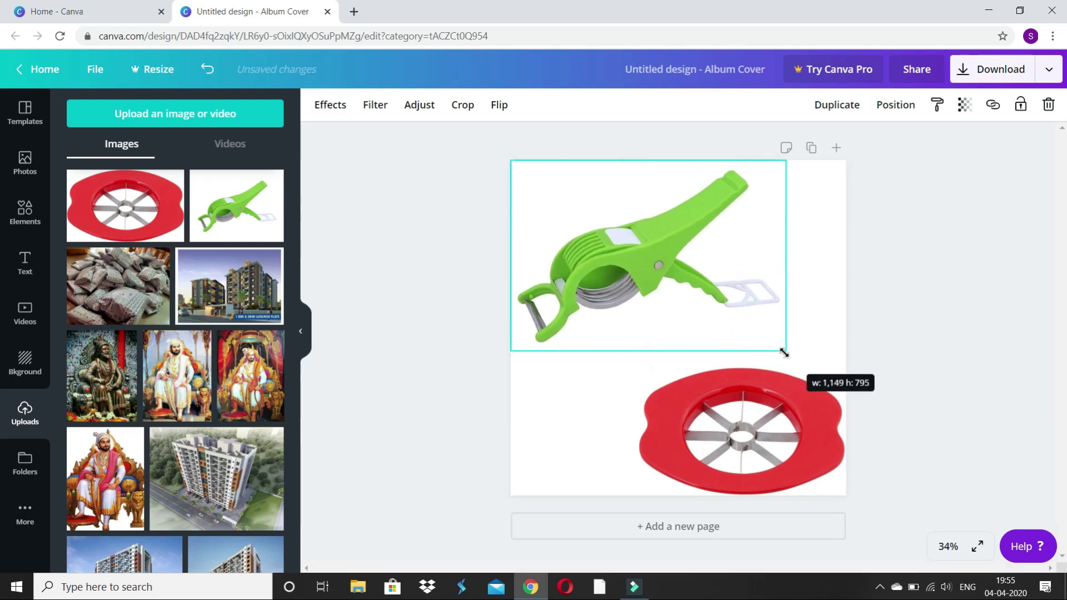
# Enlarge the veg cutter and the red apple cutter at the bottom-right.
pyautogui.click(788, 424)
pyautogui.moveTo(745, 326)
pyautogui.mouseDown()
pyautogui.moveTo(782, 347)
pyautogui.moveTo(743, 369)
pyautogui.mouseUp()
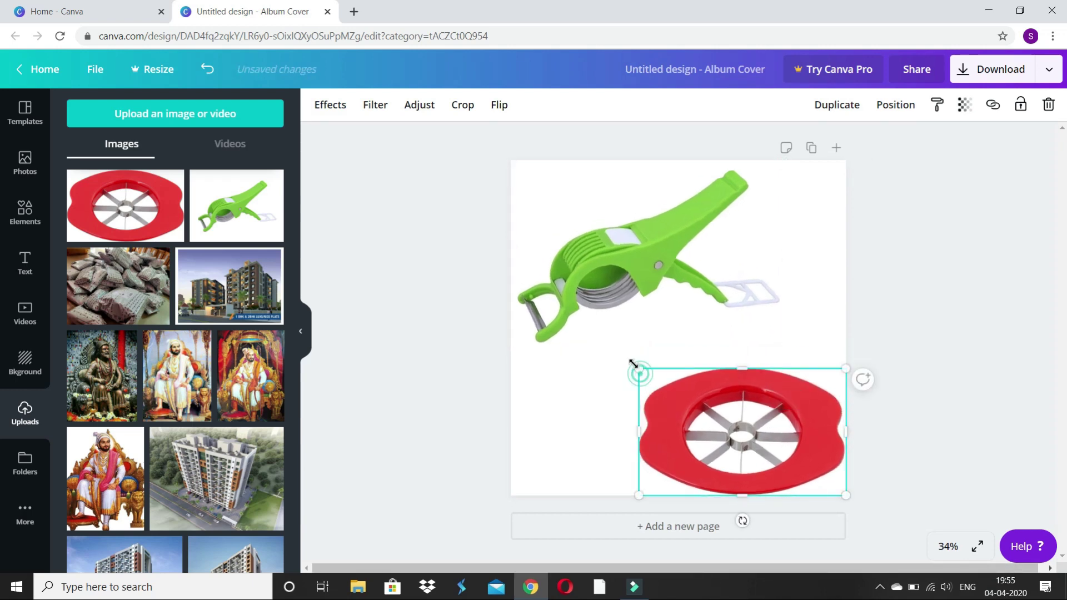
pyautogui.moveTo(634, 364); pyautogui.dragTo(616, 349)
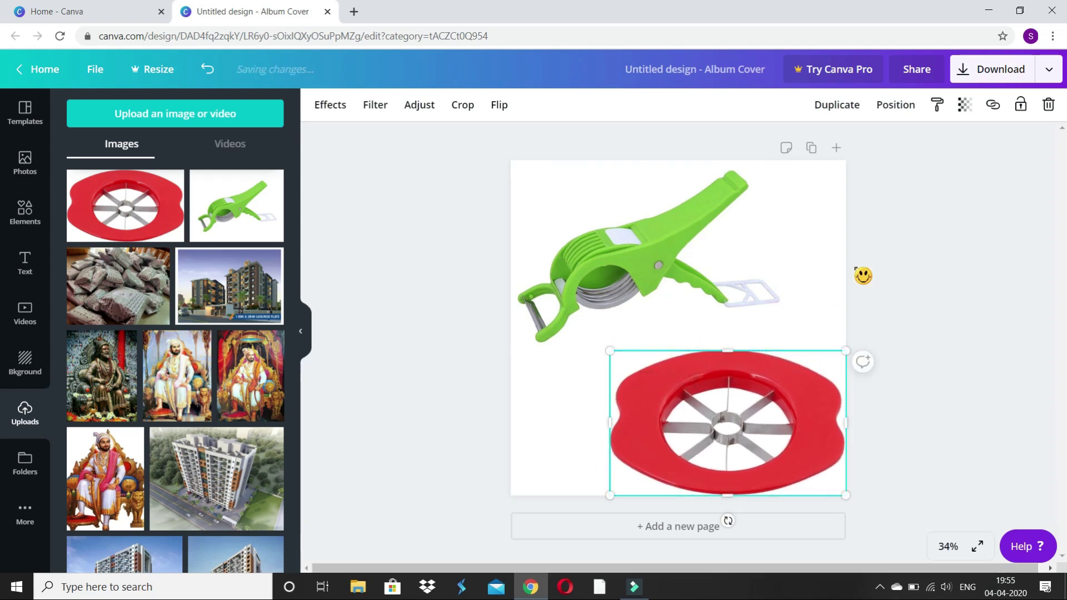
pyautogui.click(912, 279)
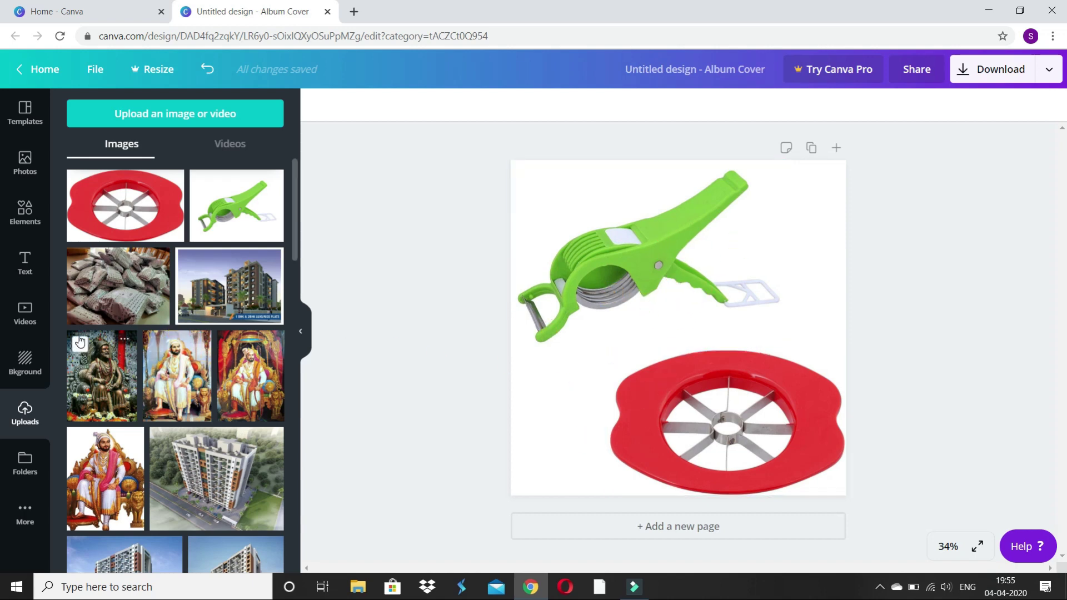
pyautogui.click(24, 269)
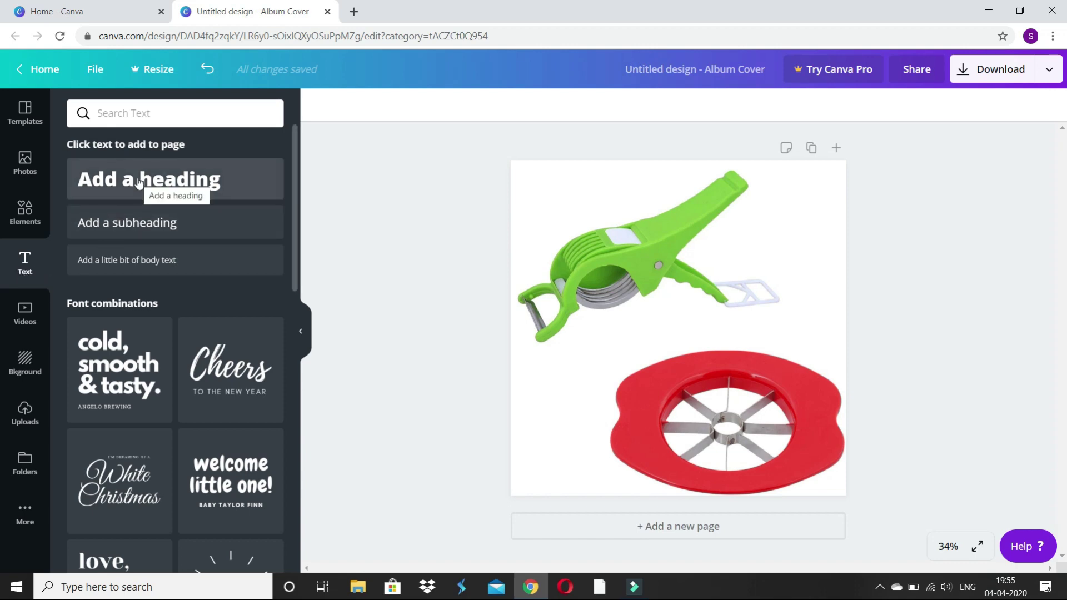
# Add a heading 'Veg Cutter And Apple Cutter Combo Pack', shrunk and widened onto two lines.
pyautogui.click(158, 185)
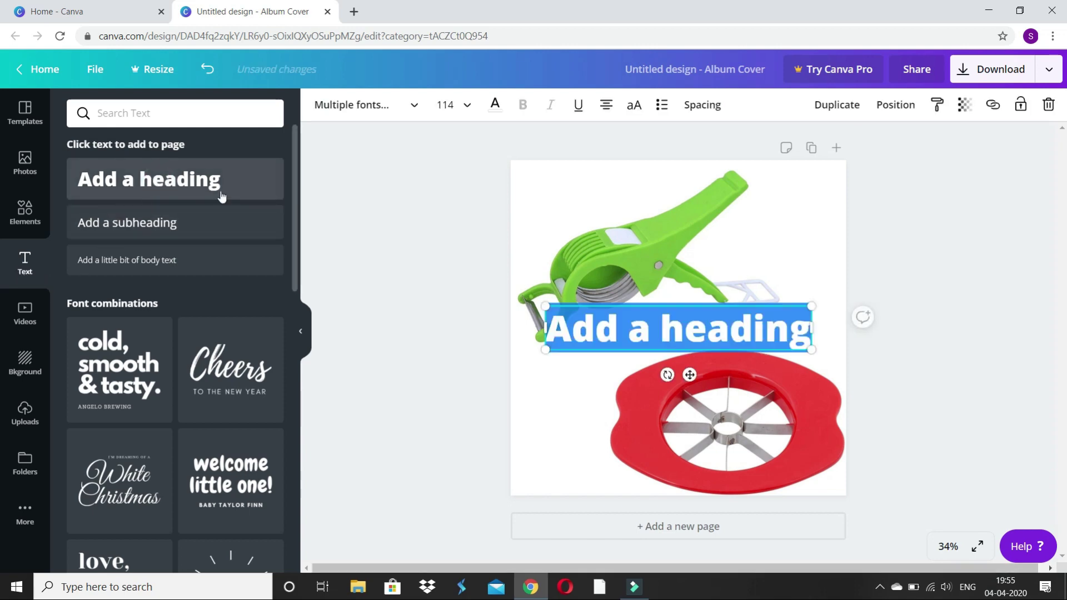
pyautogui.tripleClick(750, 338)
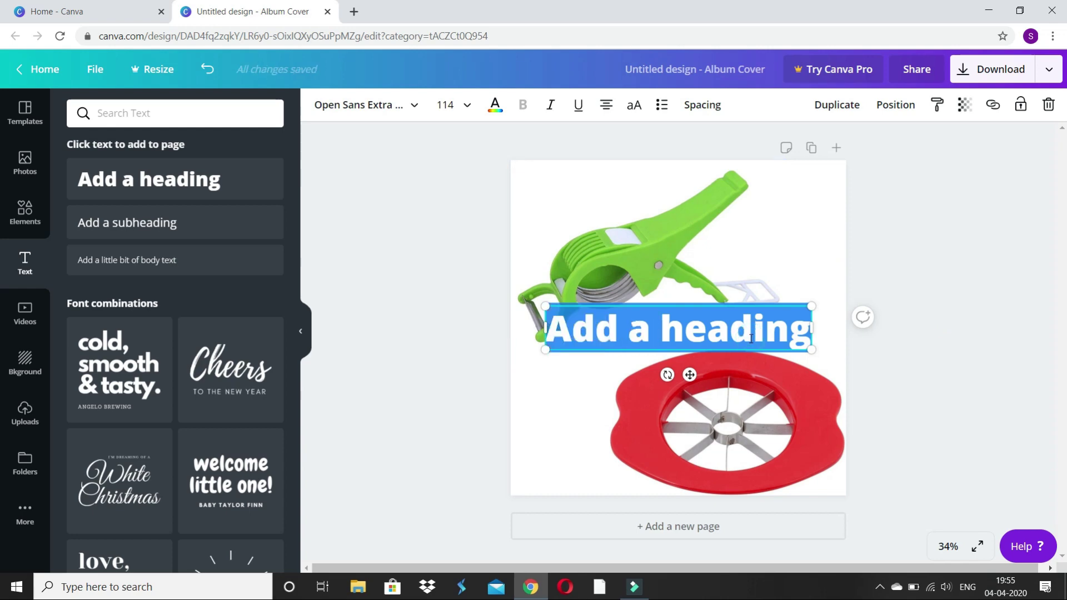
pyautogui.press('BackSpace')
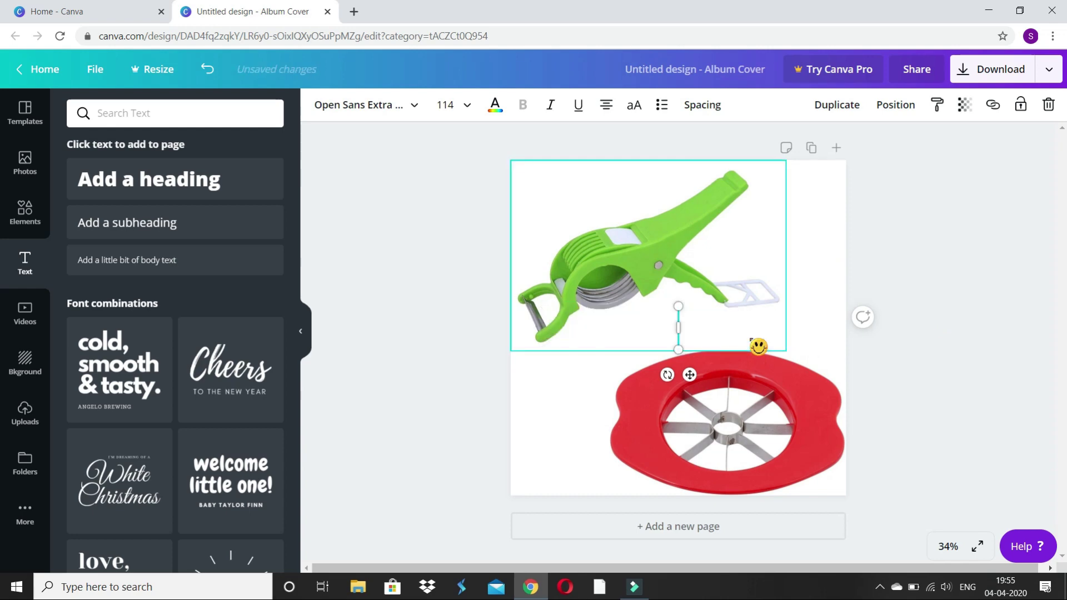
pyautogui.write('V')
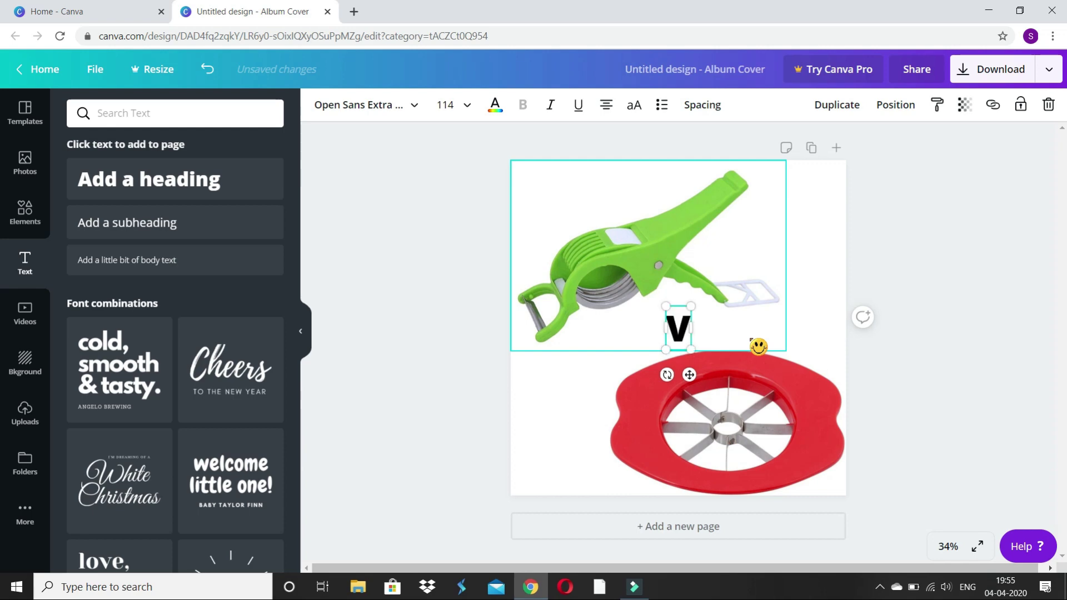
pyautogui.write('eg C')
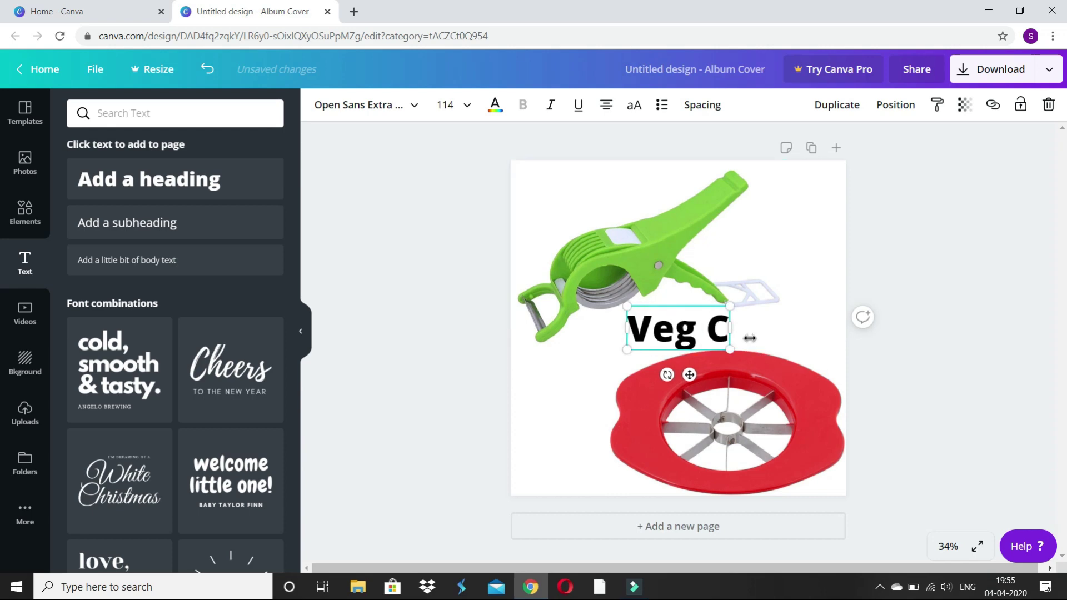
pyautogui.write('utter')
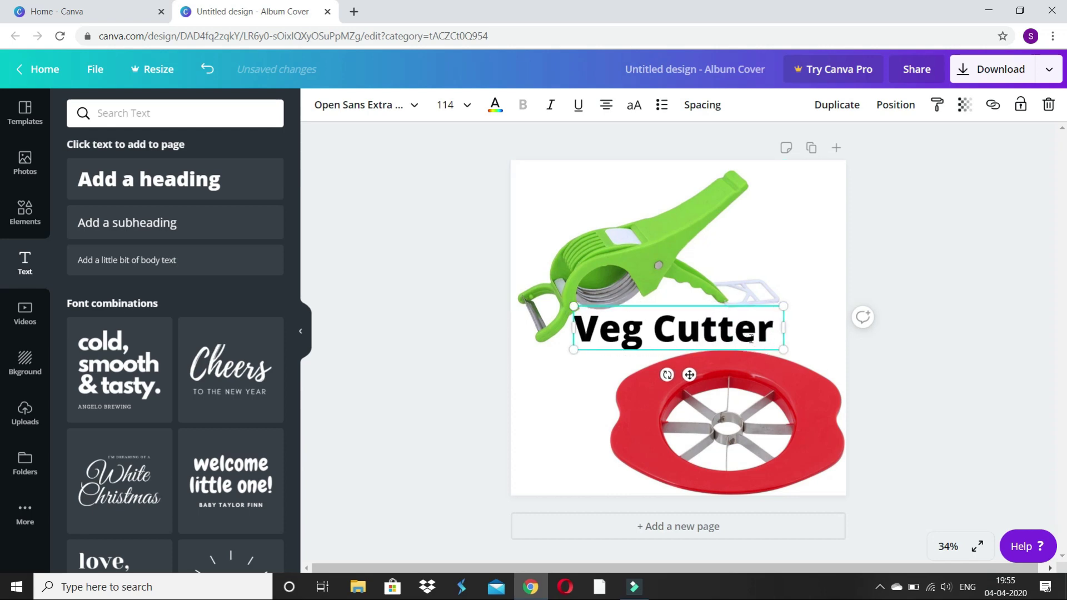
pyautogui.write(' And A')
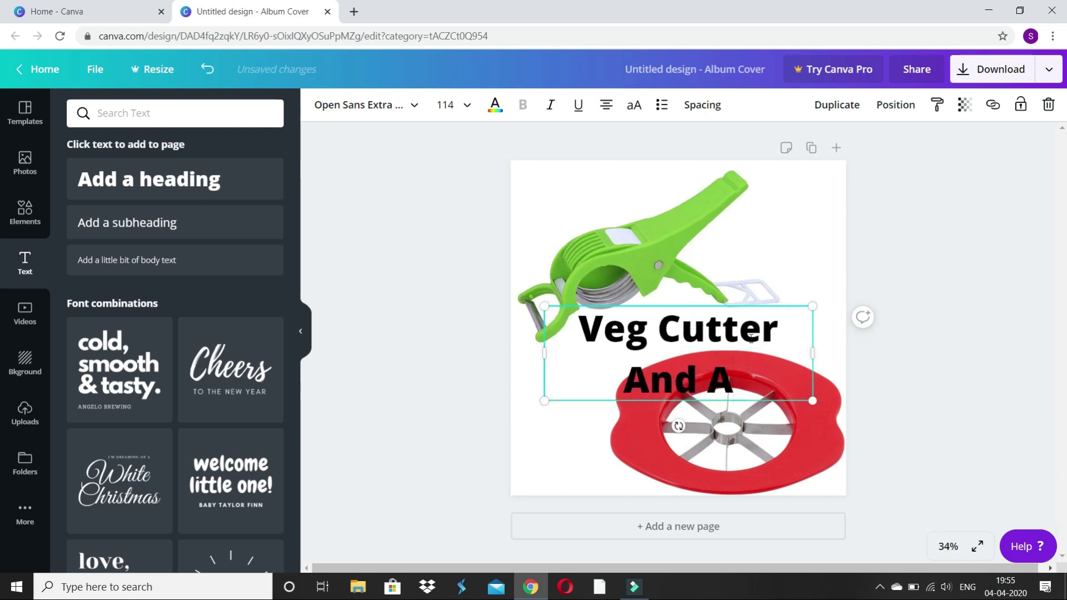
pyautogui.write('pple C')
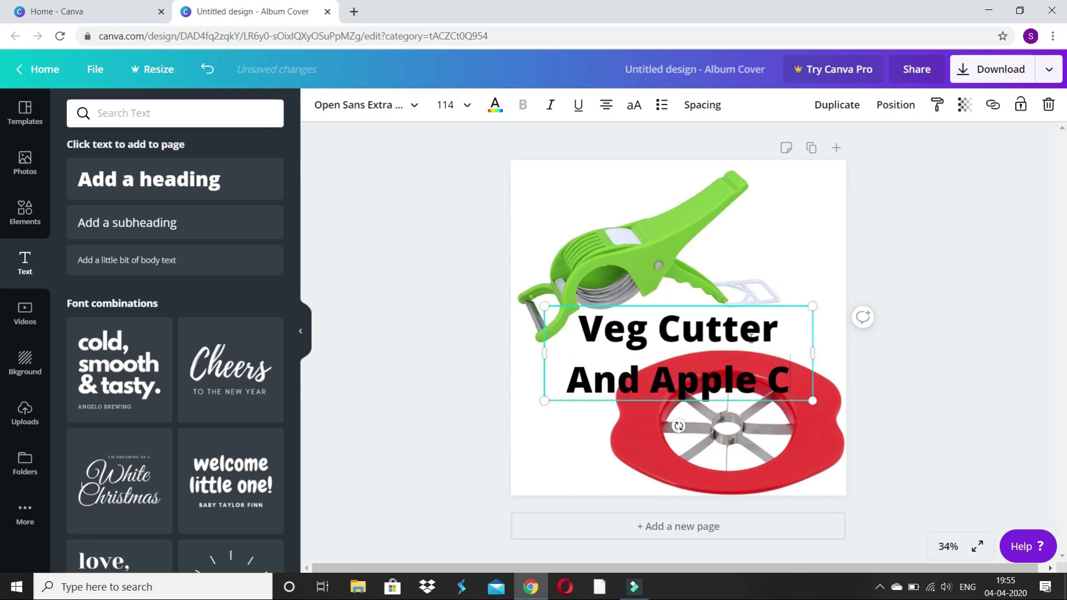
pyautogui.write('utter C')
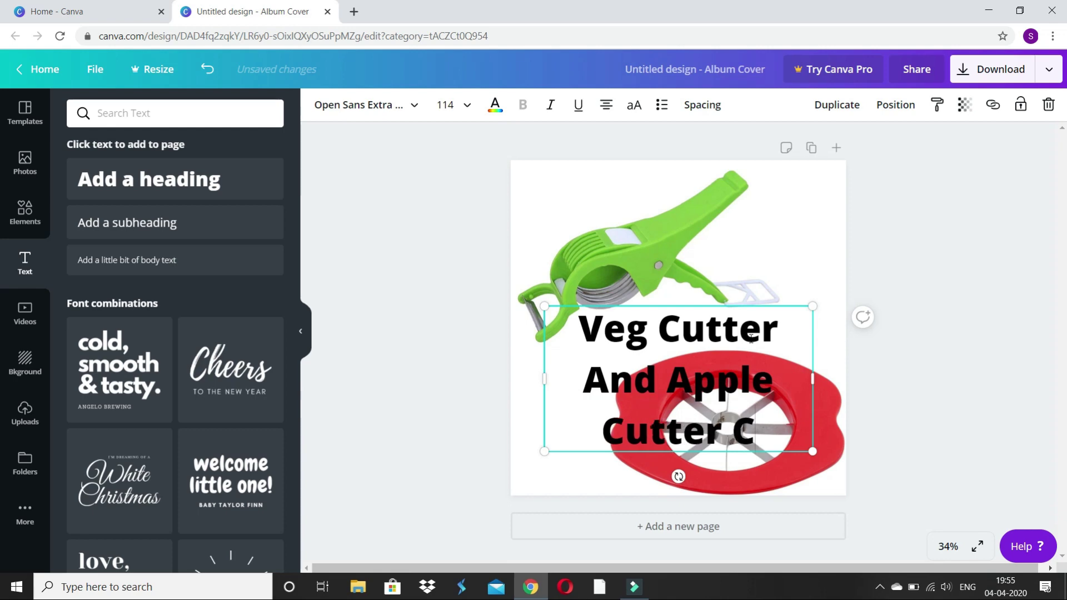
pyautogui.write('ombo P')
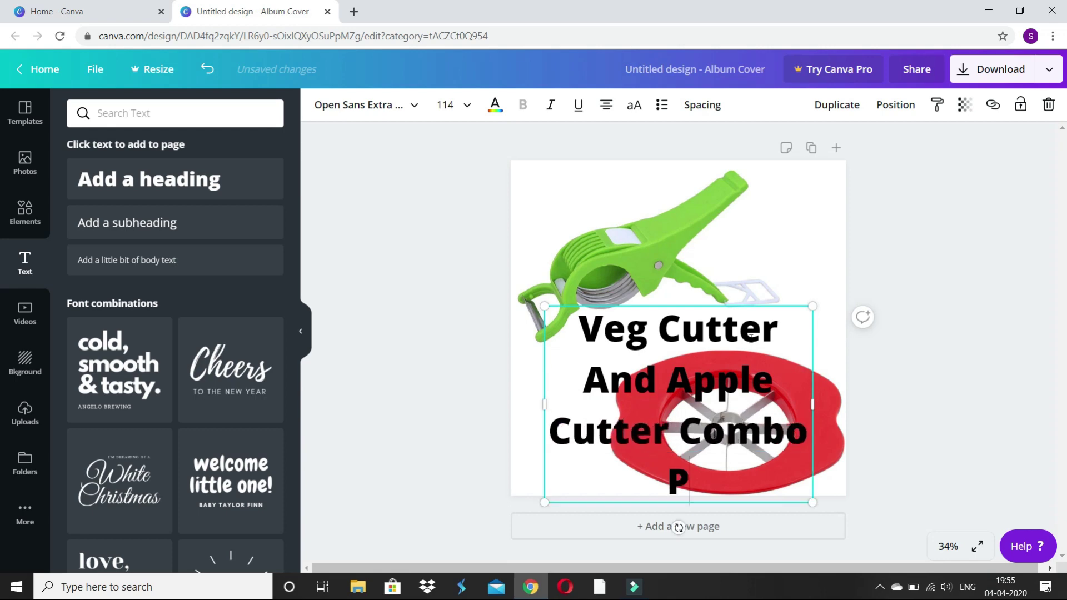
pyautogui.write('ack')
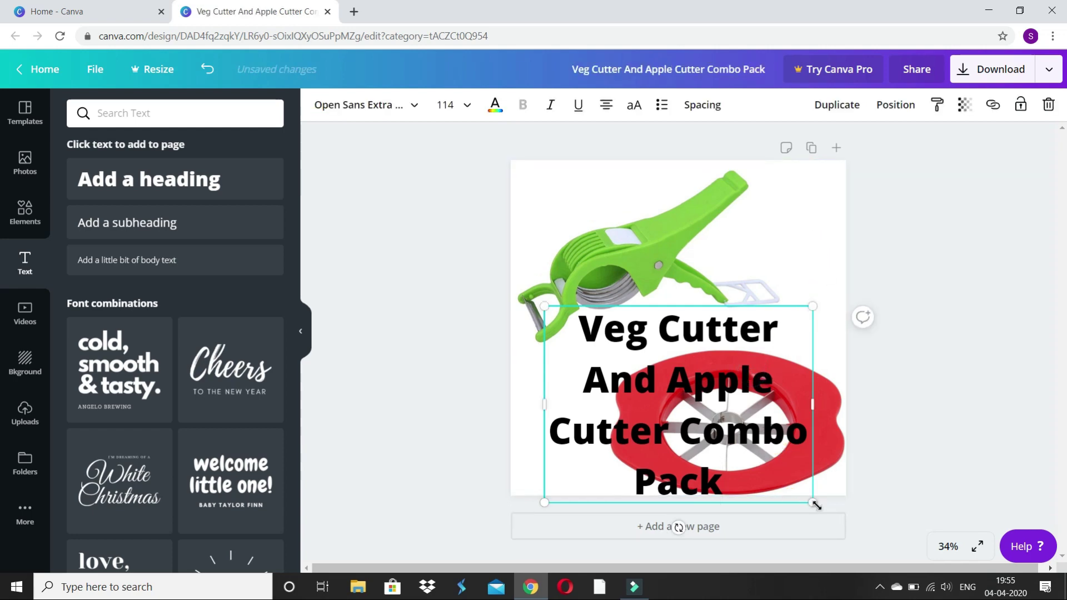
pyautogui.moveTo(816, 504); pyautogui.dragTo(696, 416)
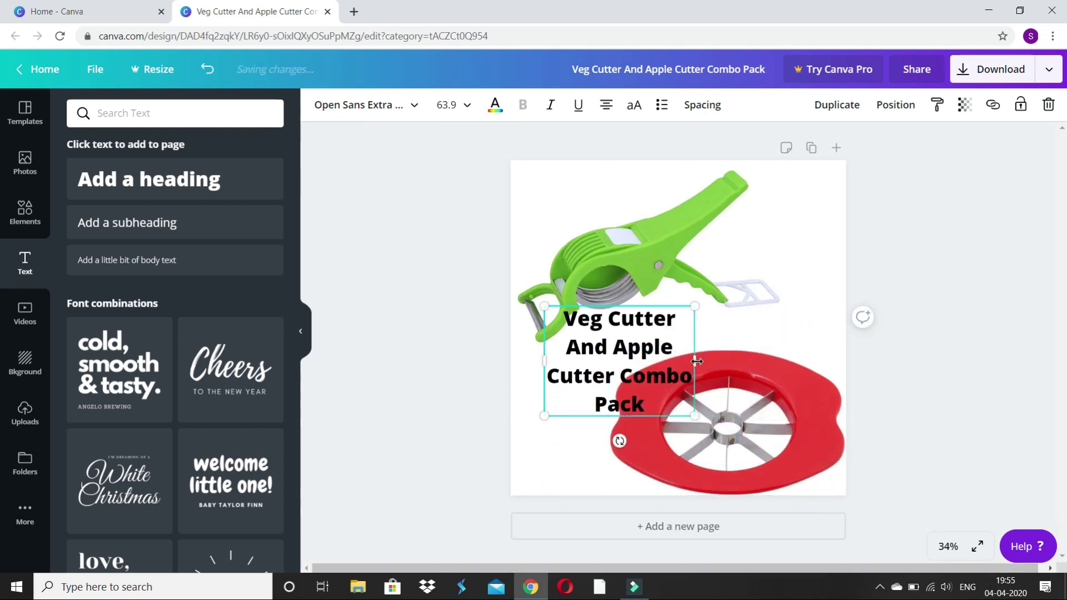
pyautogui.moveTo(695, 358)
pyautogui.mouseDown()
pyautogui.moveTo(813, 358)
pyautogui.moveTo(771, 352)
pyautogui.moveTo(807, 327)
pyautogui.moveTo(842, 327)
pyautogui.moveTo(829, 326)
pyautogui.mouseUp()
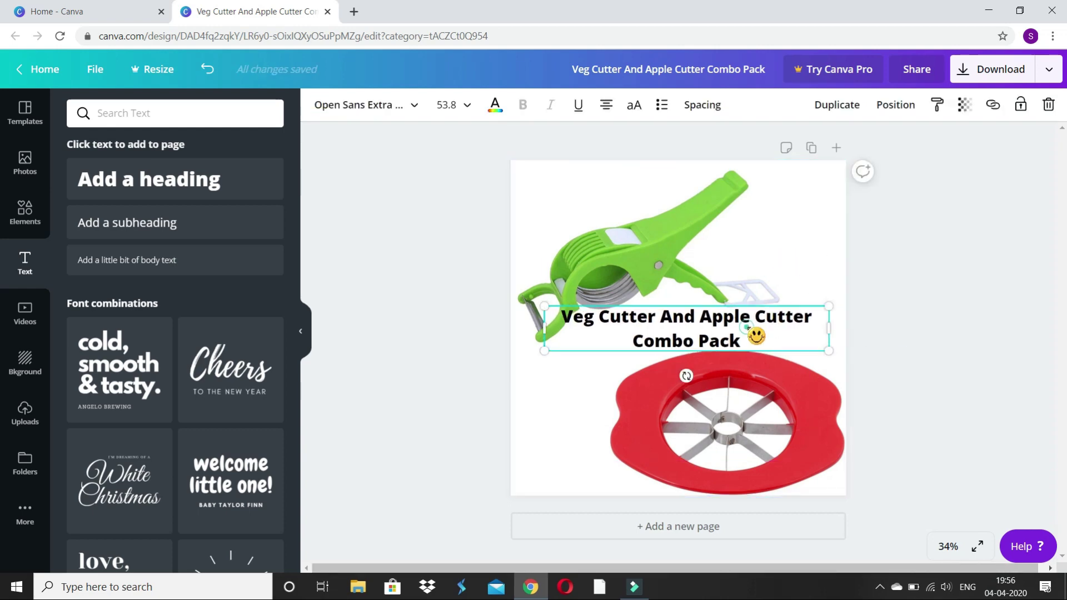
# Shrink the title and settle it at the right edge between the two cutters.
pyautogui.moveTo(746, 328); pyautogui.dragTo(762, 330)
pyautogui.moveTo(570, 311); pyautogui.dragTo(613, 325)
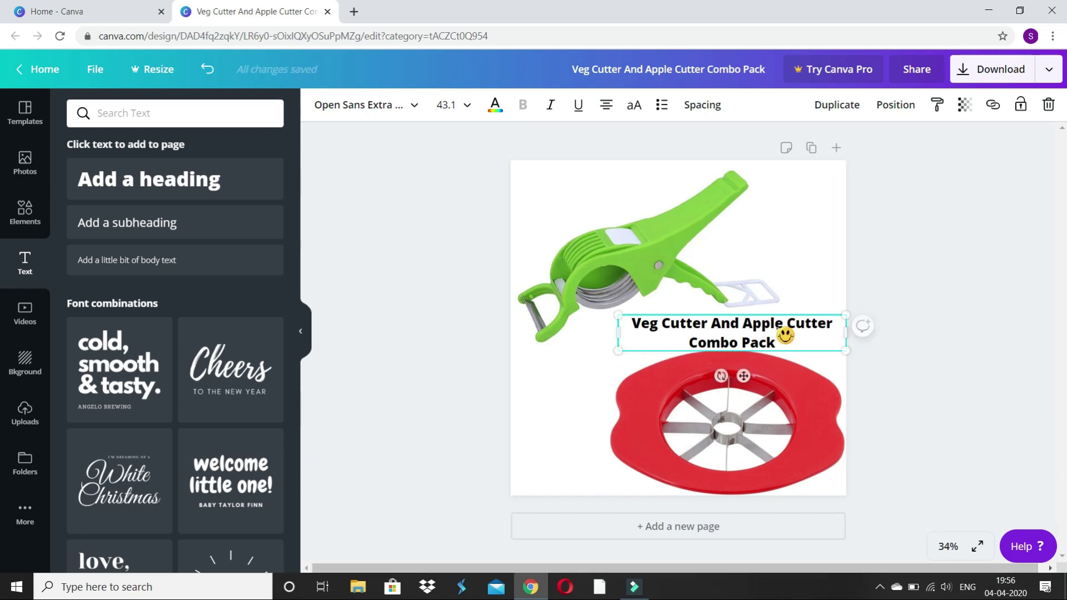
pyautogui.moveTo(778, 329); pyautogui.dragTo(772, 323)
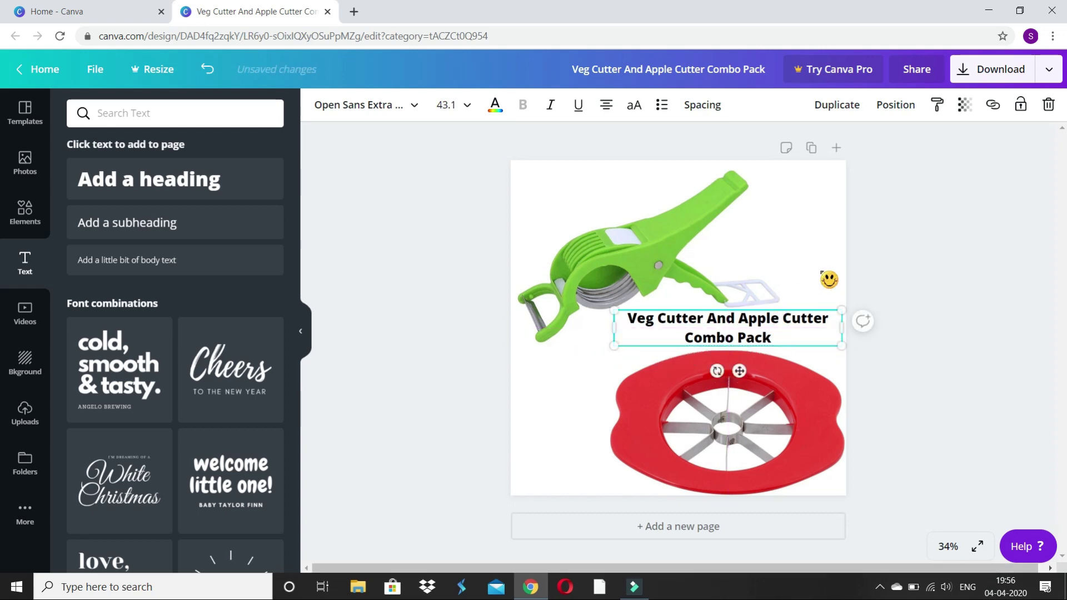
pyautogui.click(963, 304)
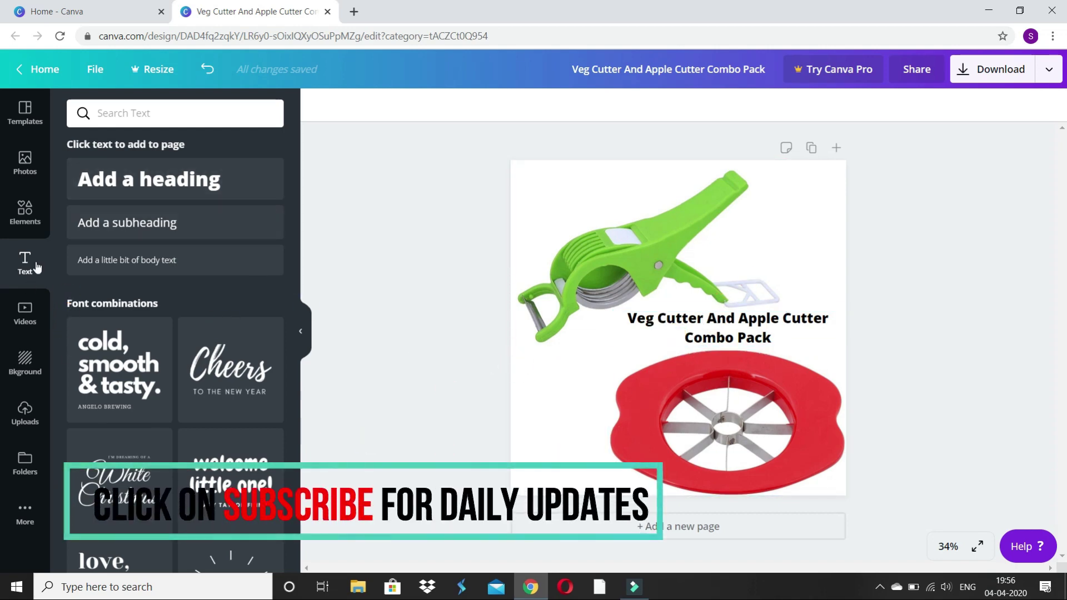
pyautogui.click(26, 214)
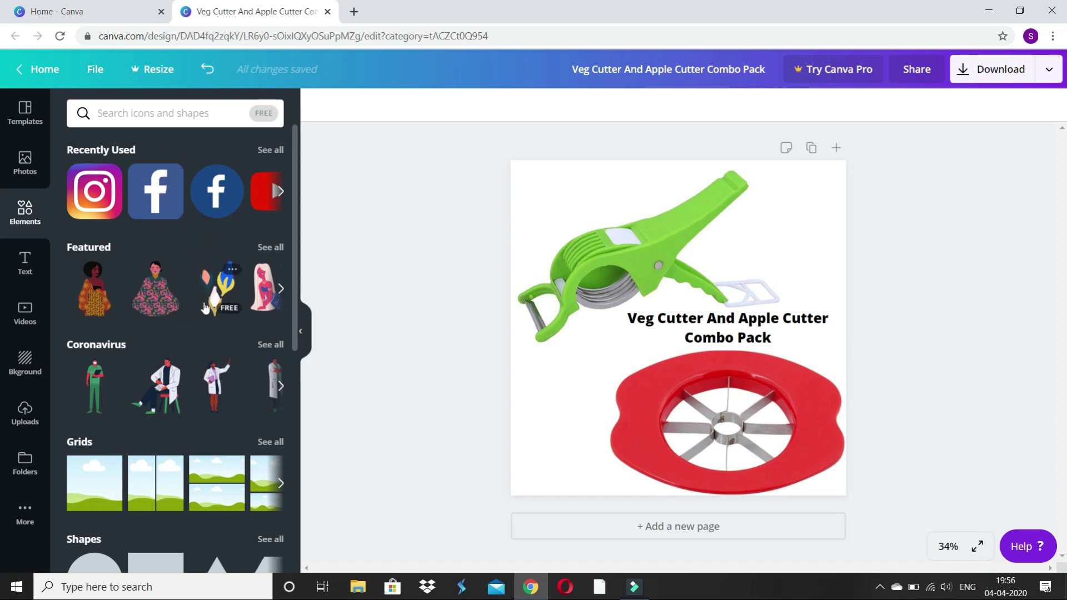
# Search the Elements library for 'fre' graphics.
pyautogui.click(169, 116)
pyautogui.write('f')
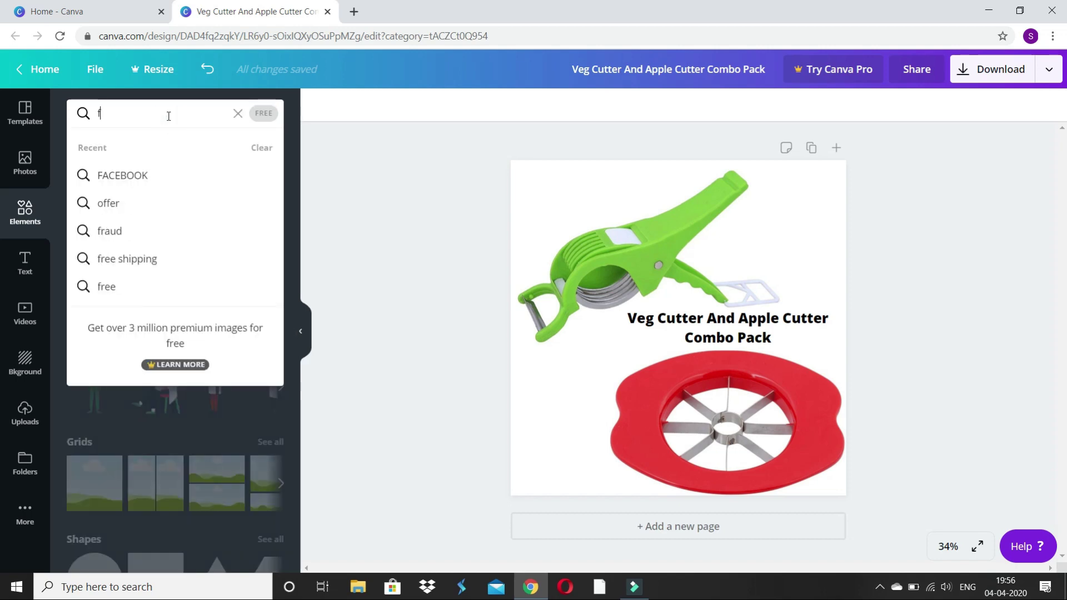
pyautogui.write('ree')
pyautogui.press('Return')
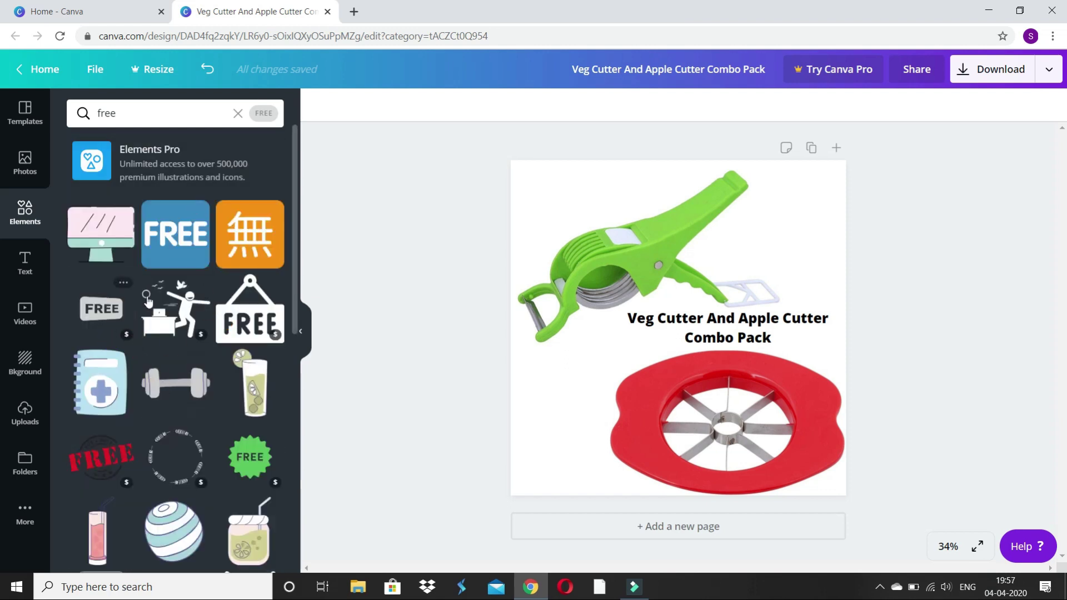
pyautogui.moveTo(175, 234)
pyautogui.scroll(-1, 142, 333)
pyautogui.scroll(1, 136, 364)
# Try a resized blue FREE badge beside the apple cutter, then delete it.
pyautogui.click(180, 248)
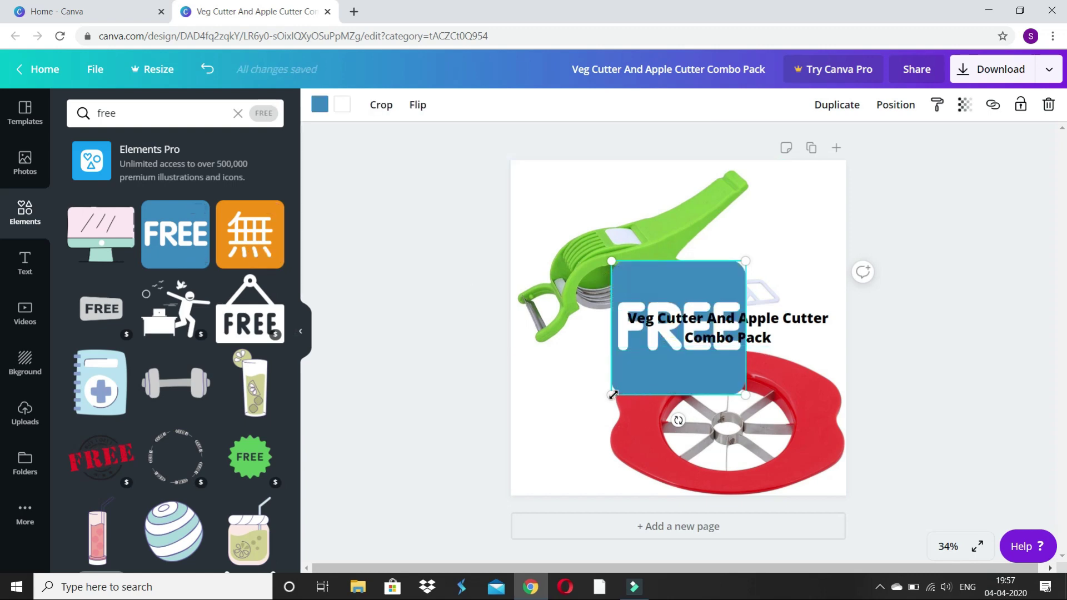
pyautogui.moveTo(613, 395); pyautogui.dragTo(663, 334)
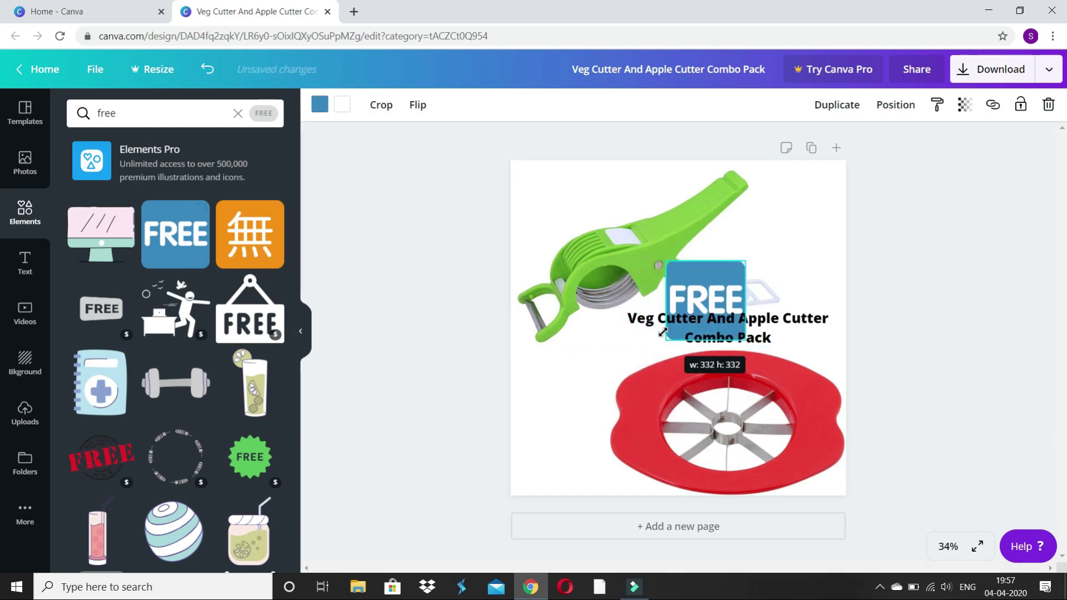
pyautogui.moveTo(700, 280)
pyautogui.mouseDown()
pyautogui.moveTo(783, 212)
pyautogui.moveTo(553, 405)
pyautogui.moveTo(570, 417)
pyautogui.mouseUp()
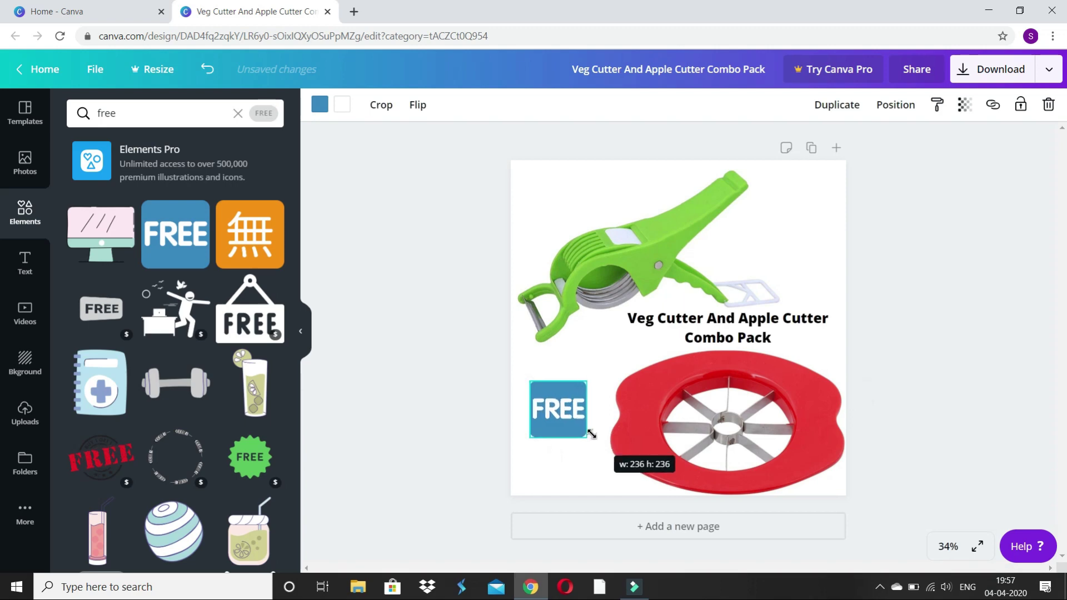
pyautogui.click(929, 208)
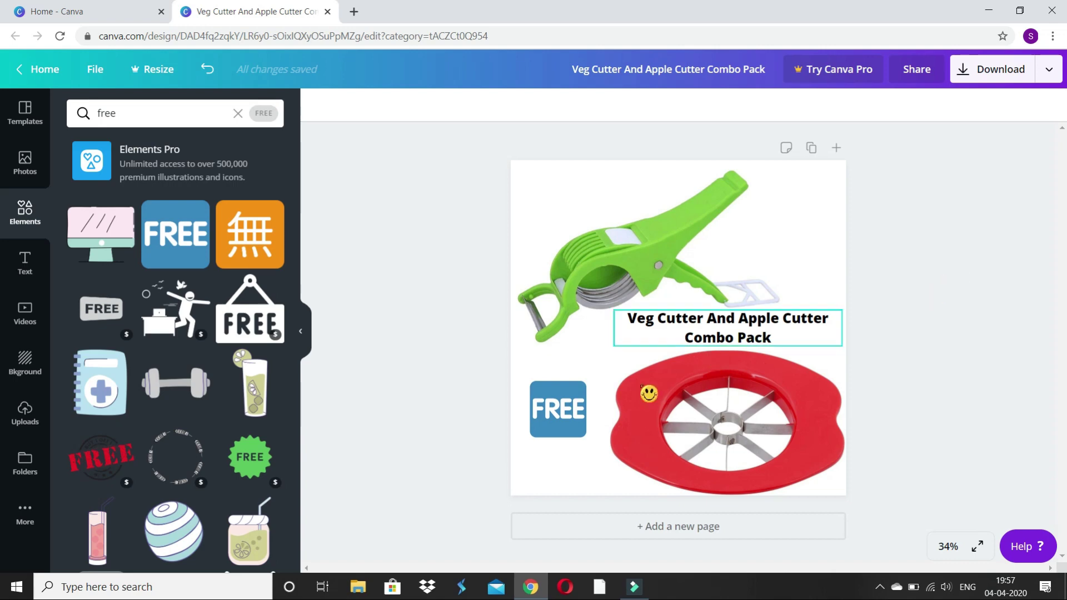
pyautogui.click(576, 411)
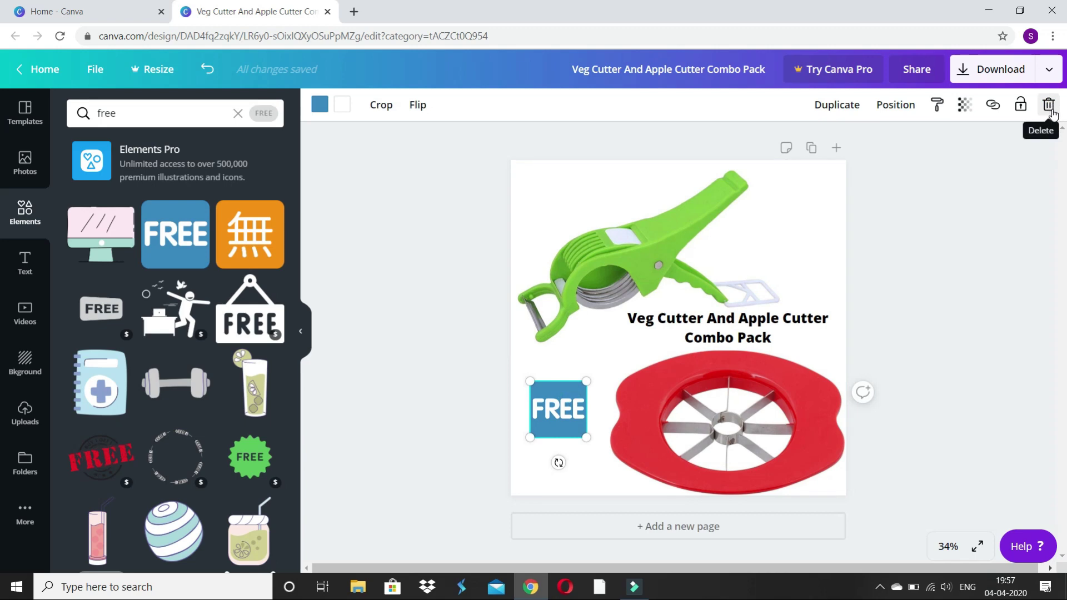
pyautogui.click(1050, 109)
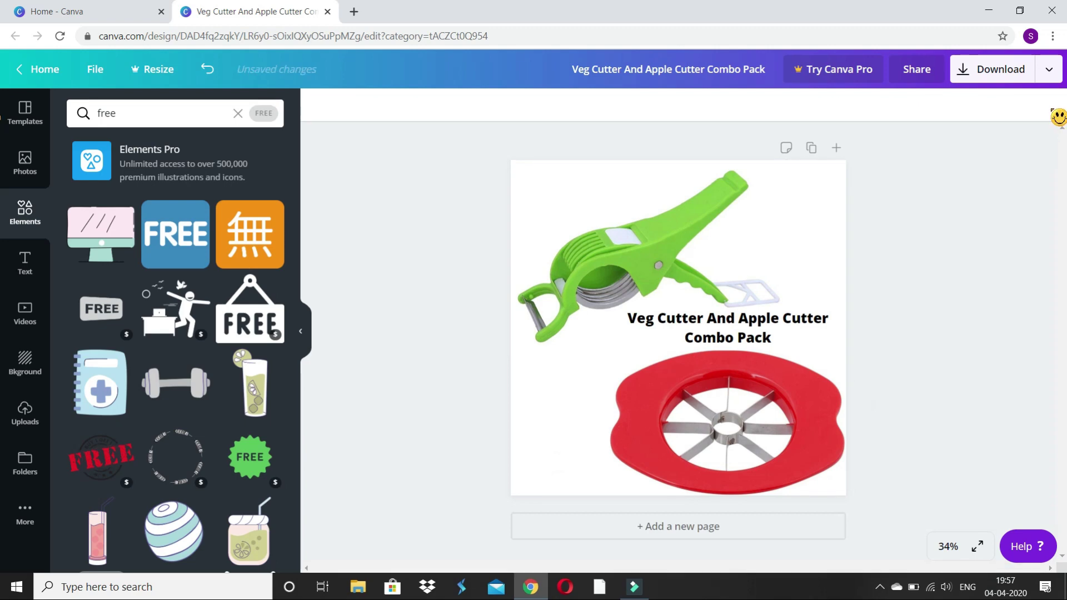
# Download the design as a PNG file and dismiss the referral popup.
pyautogui.hotkey('ctrl', 'z')
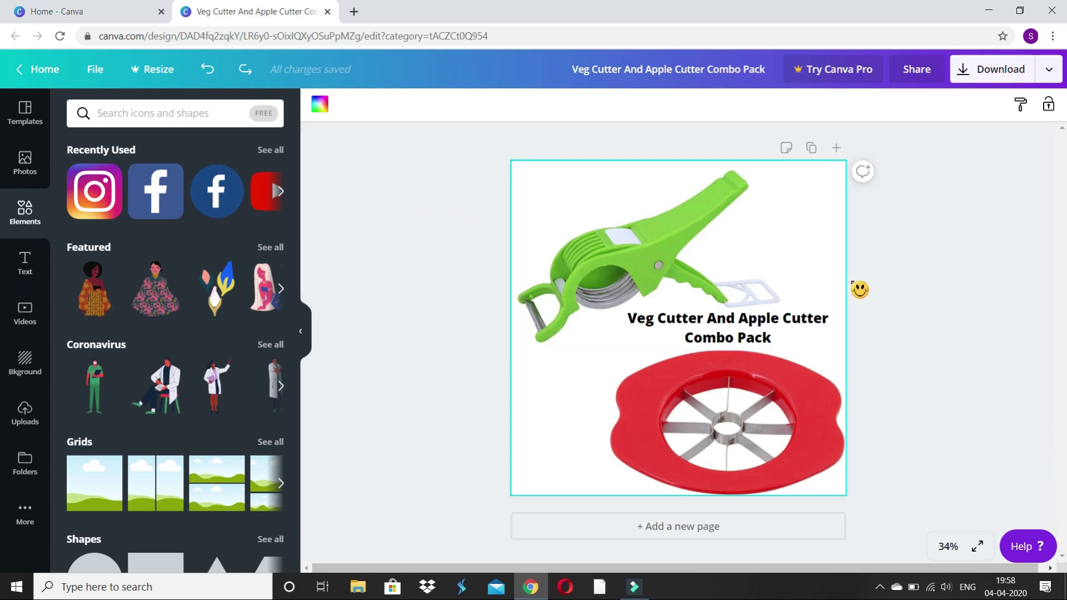
pyautogui.click(1000, 298)
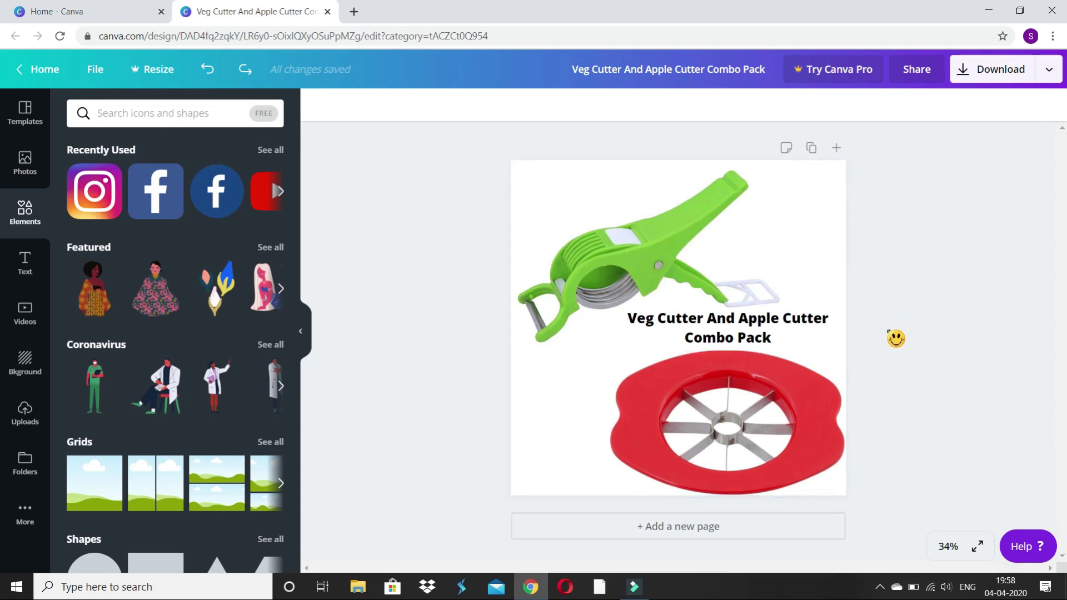
pyautogui.click(999, 73)
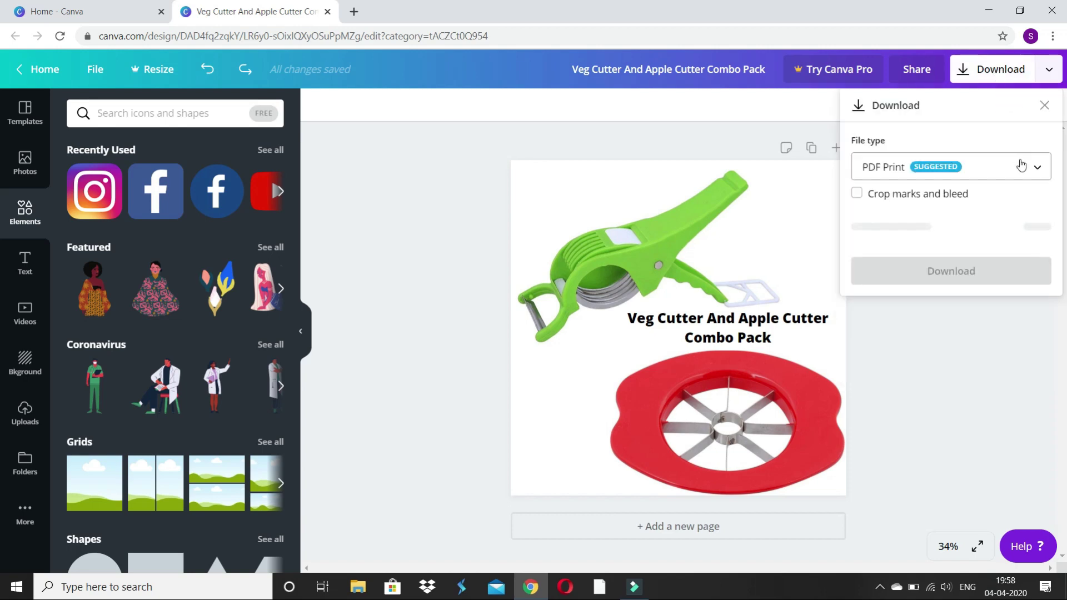
pyautogui.click(1027, 168)
pyautogui.scroll(1, 983, 134)
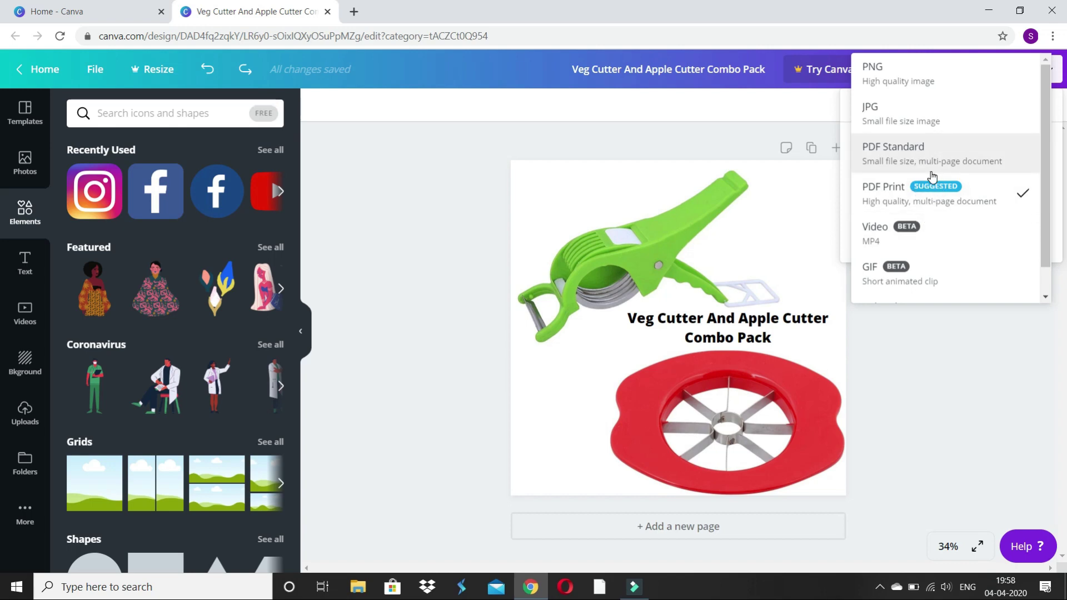
pyautogui.click(900, 82)
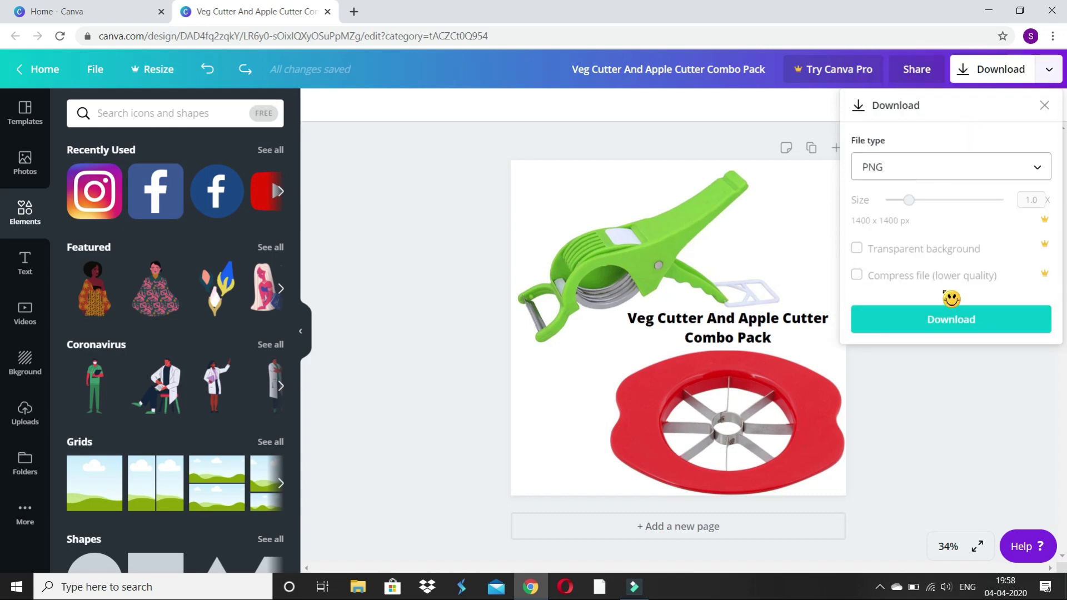
pyautogui.click(958, 327)
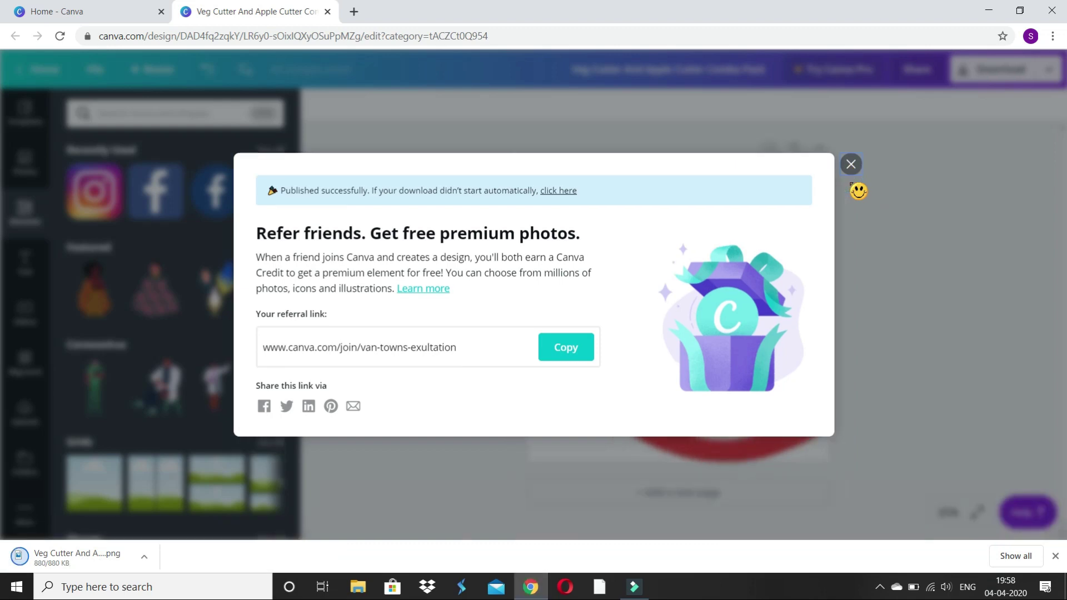
pyautogui.click(850, 165)
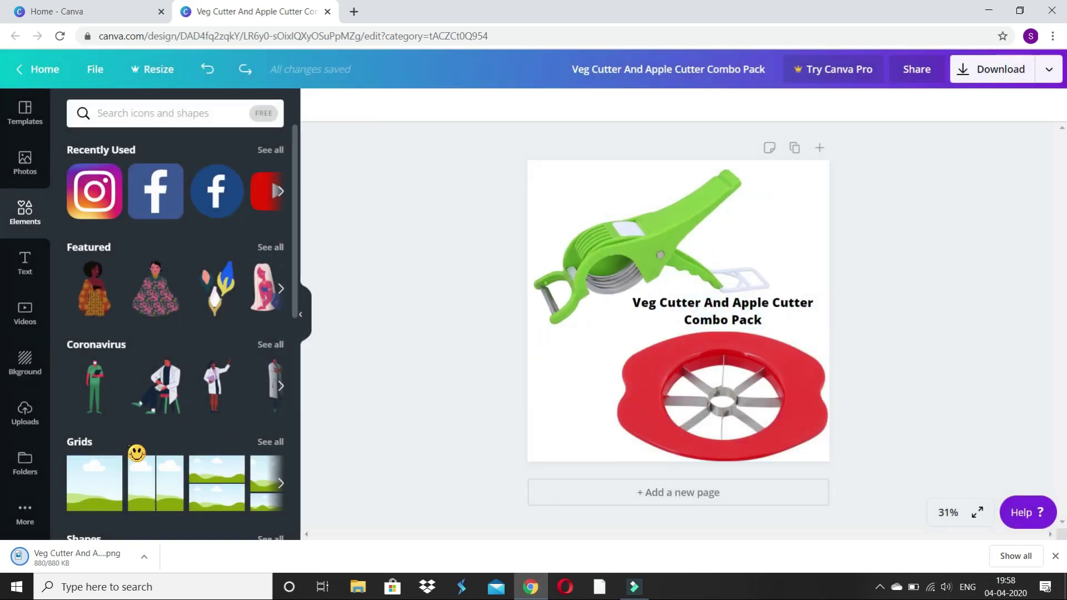
pyautogui.scroll(-1, 138, 454)
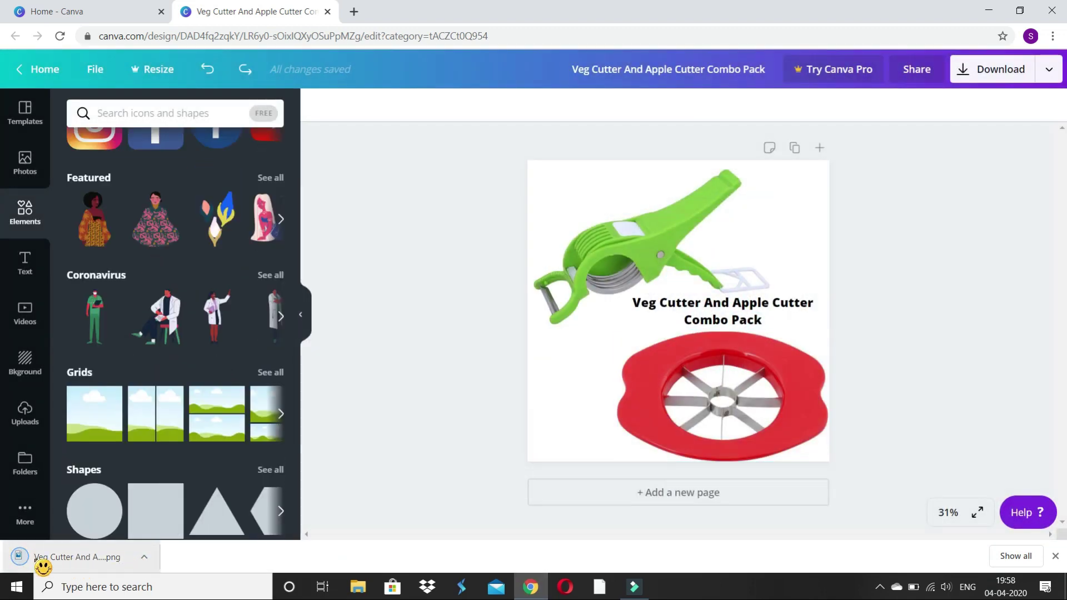
pyautogui.click(69, 559)
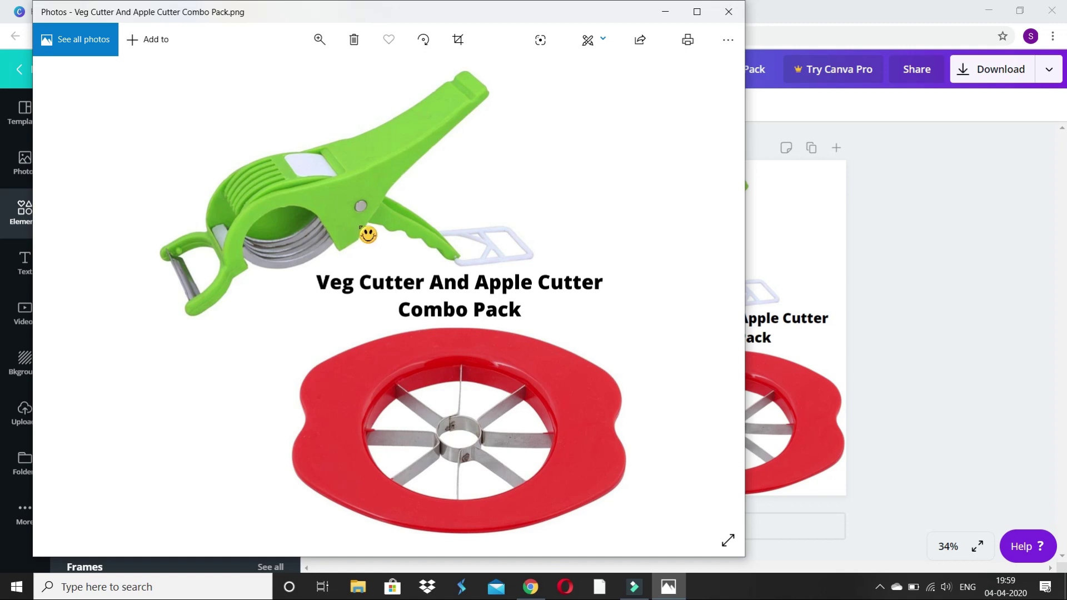
pyautogui.click(733, 14)
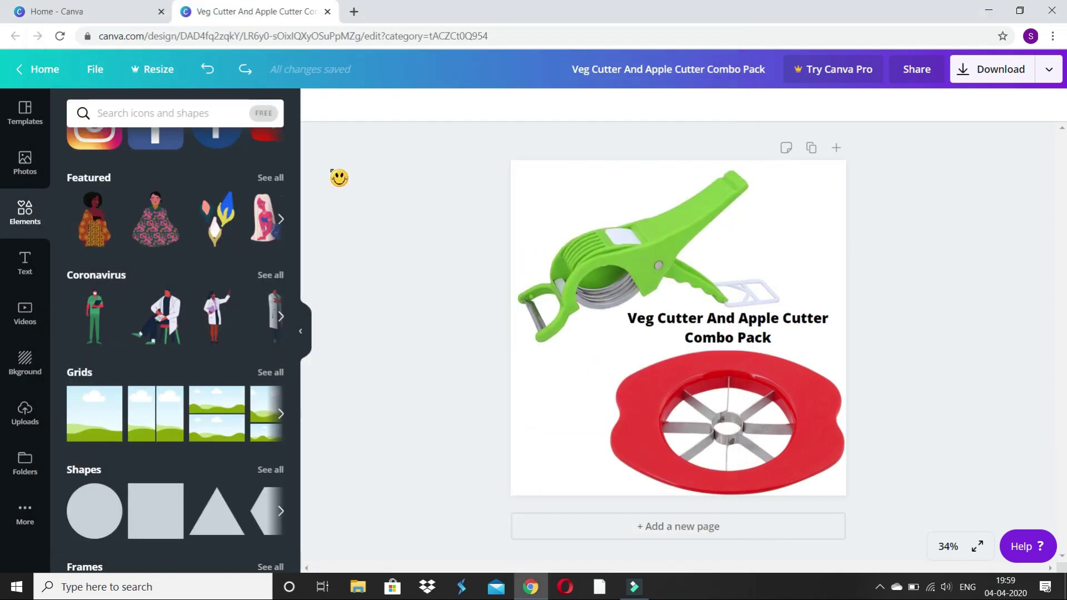
# Close the cutter design and search Canva's home page for 'youtube' design types.
pyautogui.click(328, 12)
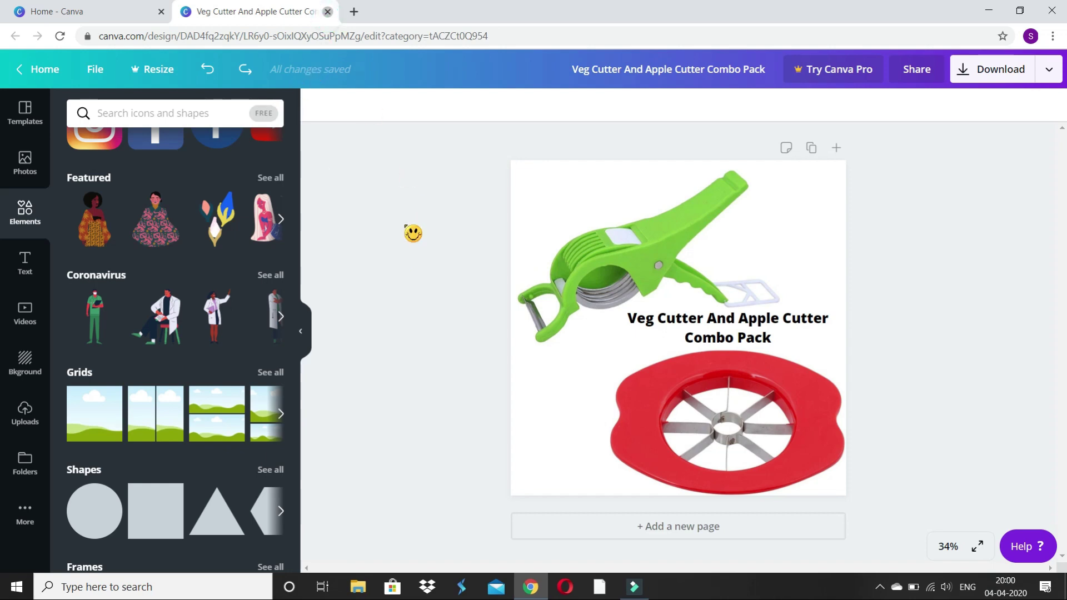
pyautogui.scroll(3, 549, 318)
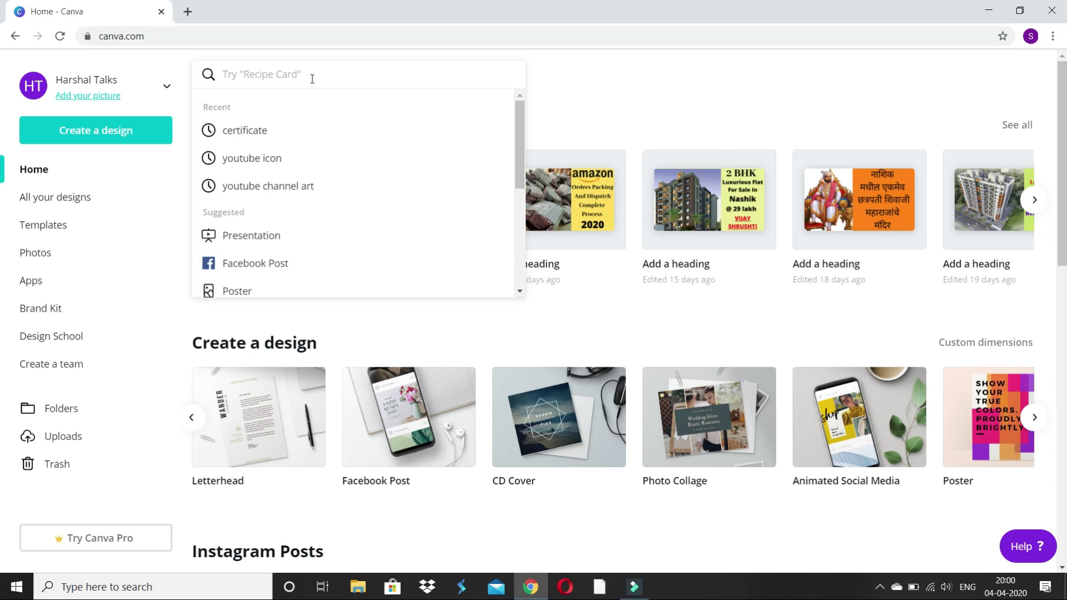
pyautogui.write('you')
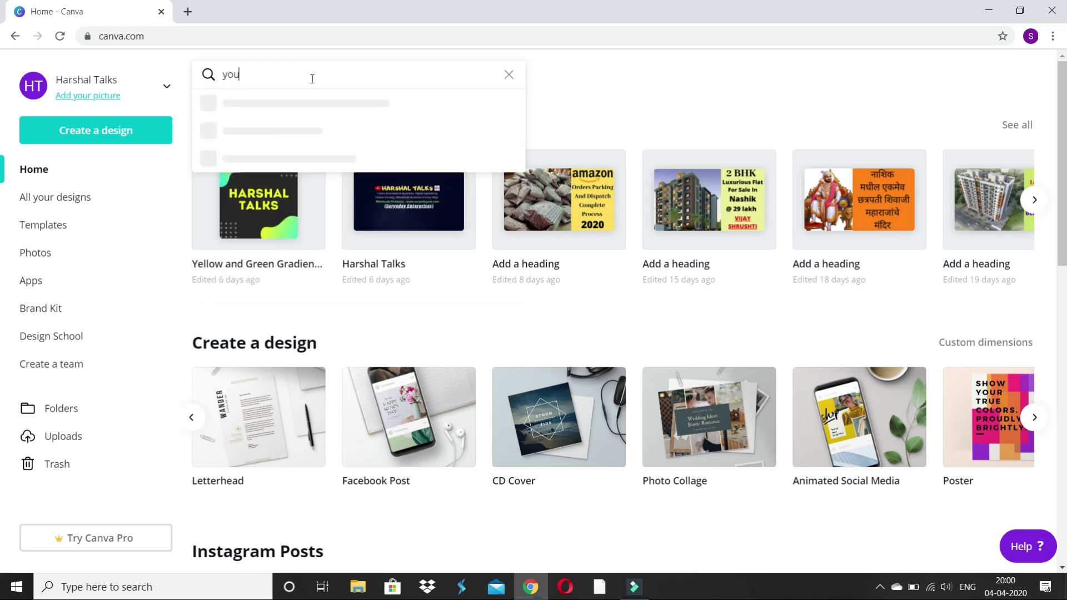
pyautogui.write('tube')
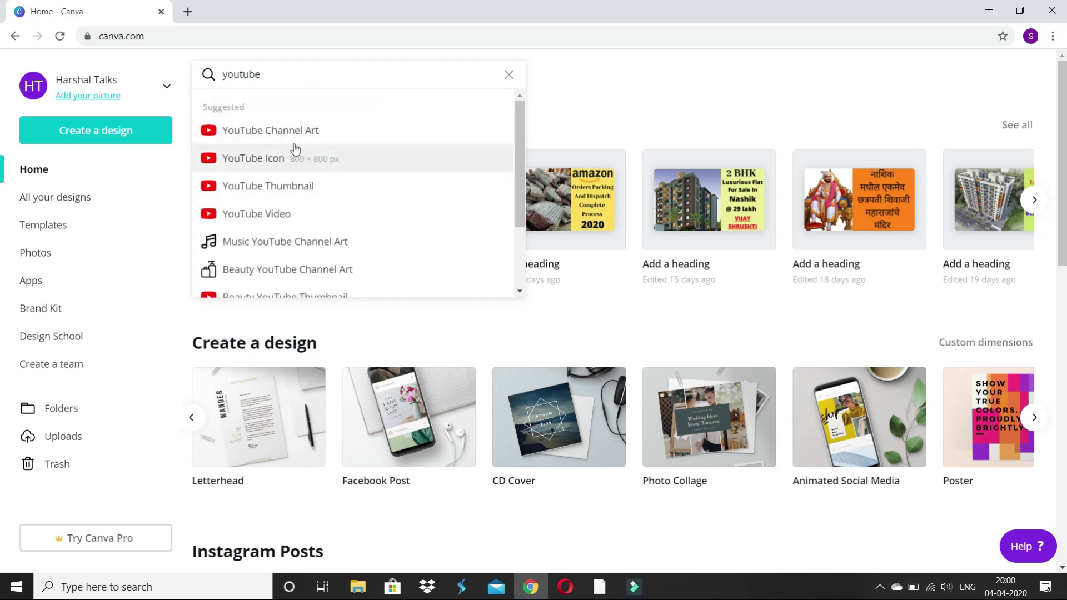
# Browse the YouTube Thumbnail templates, then create a blank YouTube Thumbnail design.
pyautogui.click(279, 187)
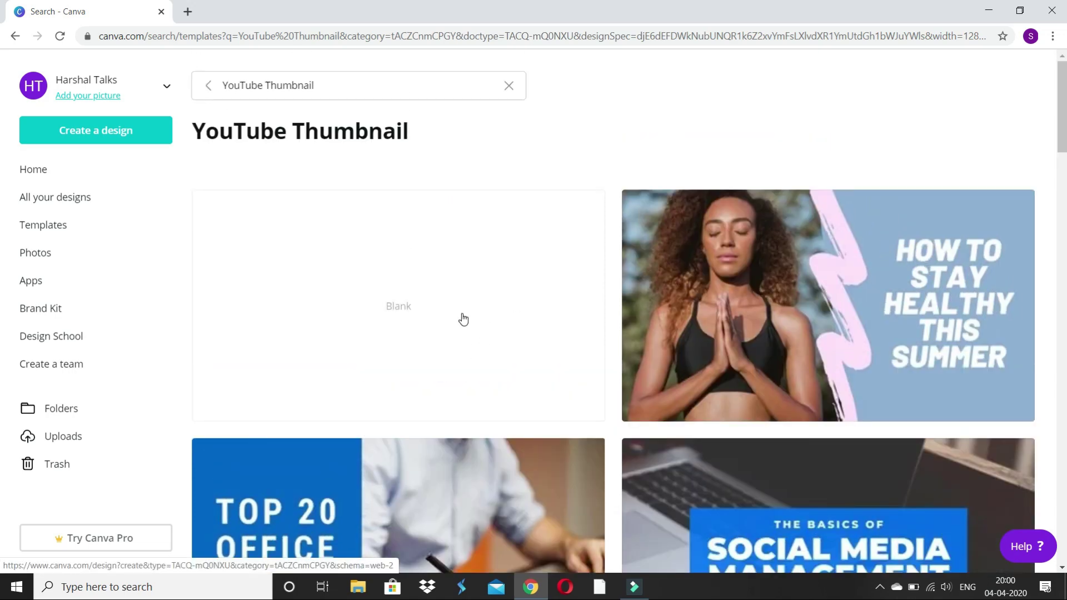
pyautogui.scroll(-1, 453, 319)
pyautogui.scroll(-3, 500, 327)
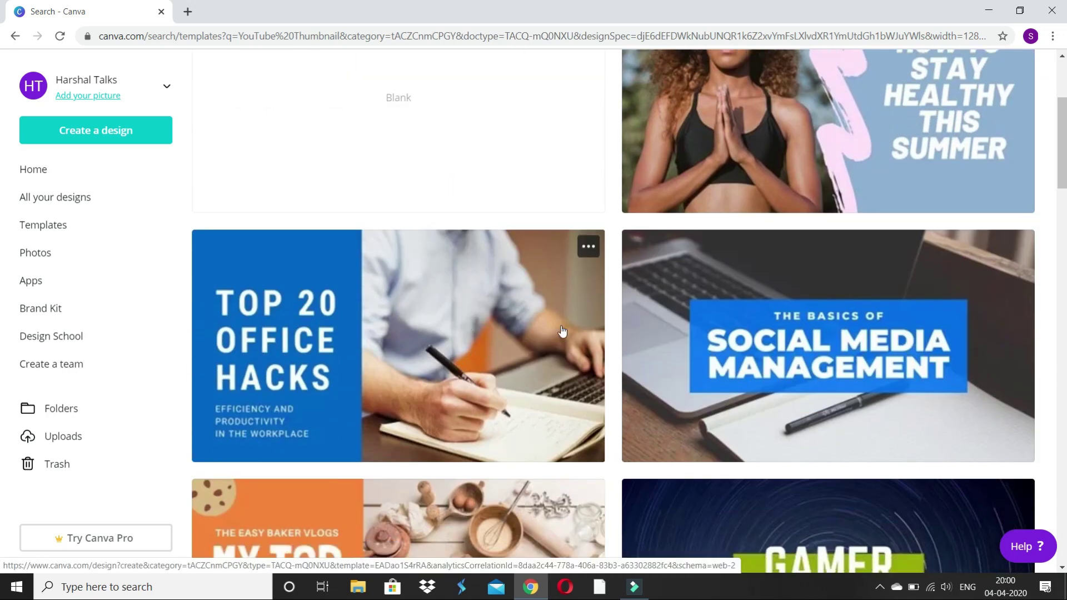
pyautogui.scroll(-3, 732, 267)
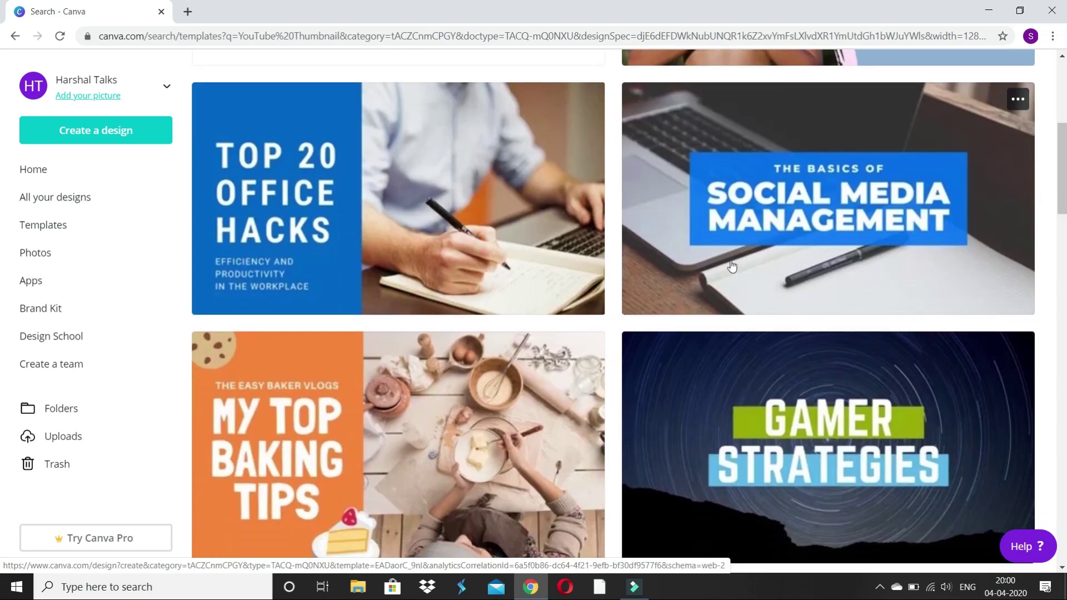
pyautogui.scroll(-2, 732, 267)
pyautogui.scroll(-1, 716, 320)
pyautogui.scroll(-3, 716, 322)
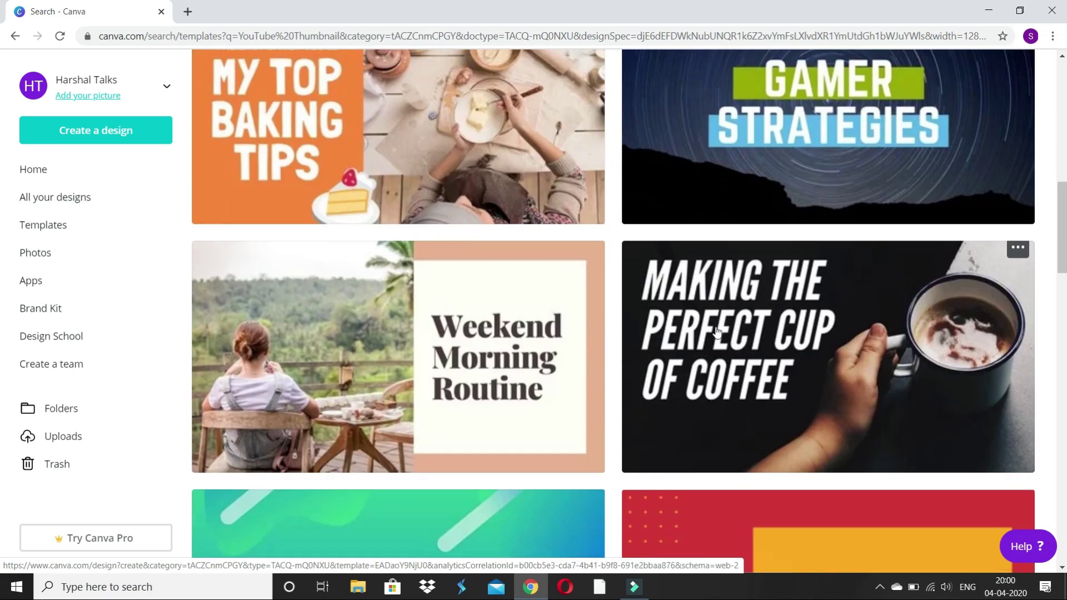
pyautogui.scroll(8, 714, 325)
pyautogui.scroll(5, 711, 330)
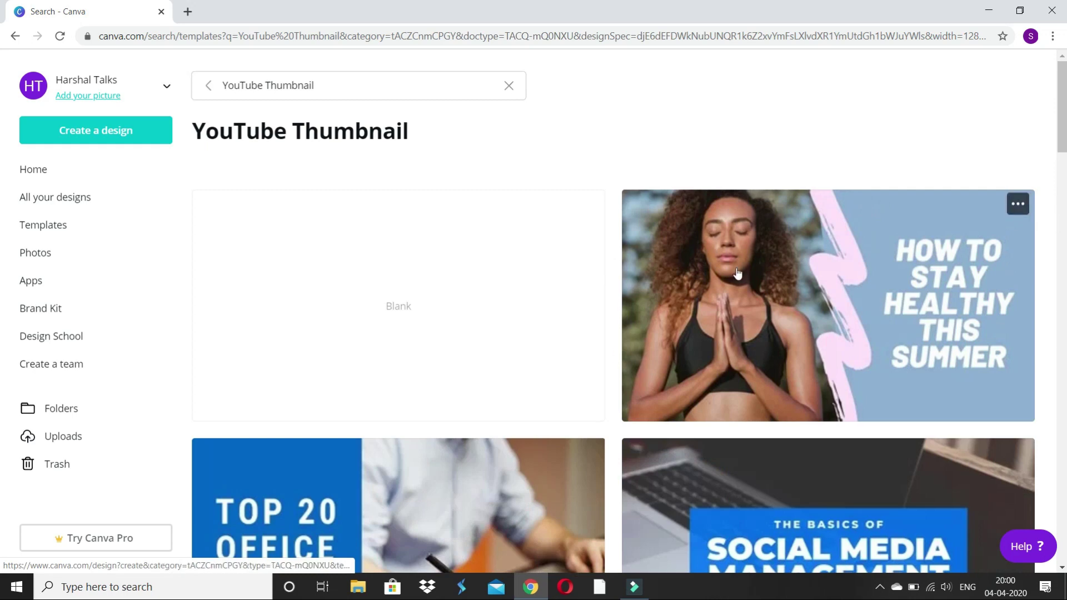
pyautogui.scroll(-2, 537, 501)
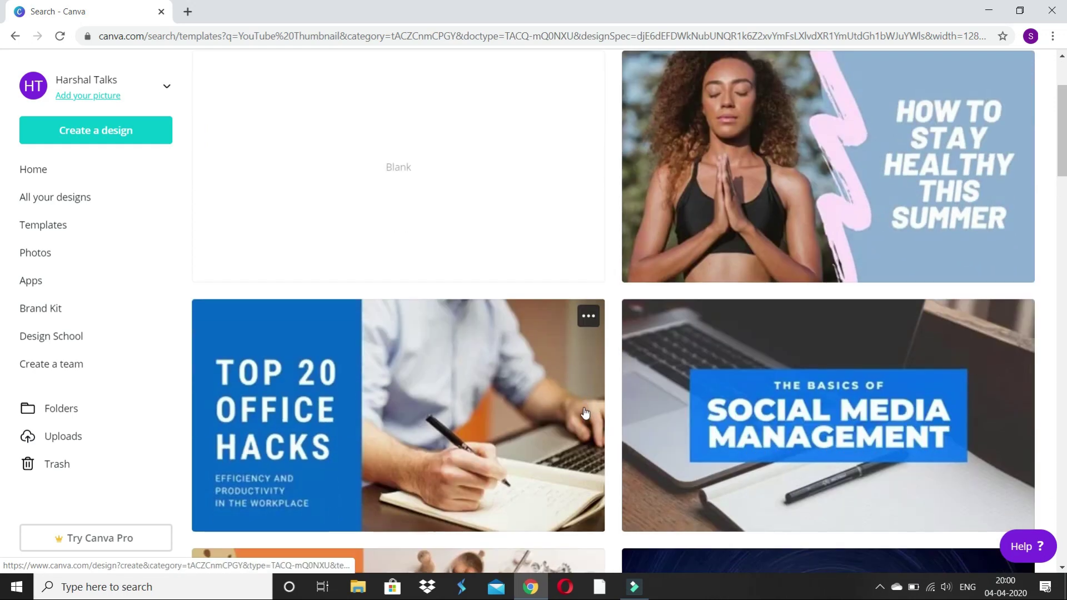
pyautogui.scroll(2, 586, 416)
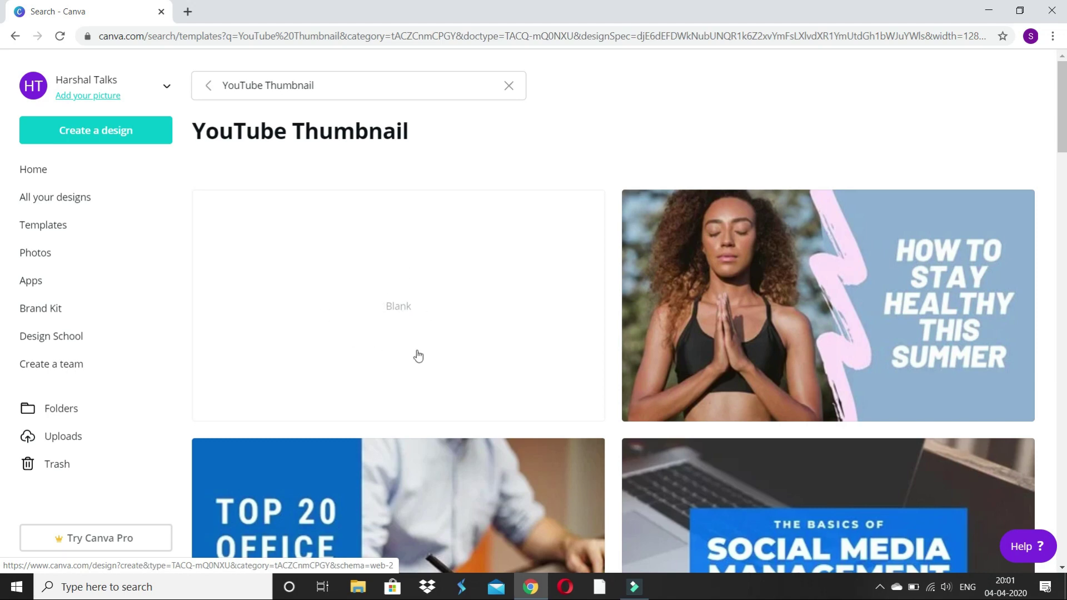
pyautogui.click(408, 323)
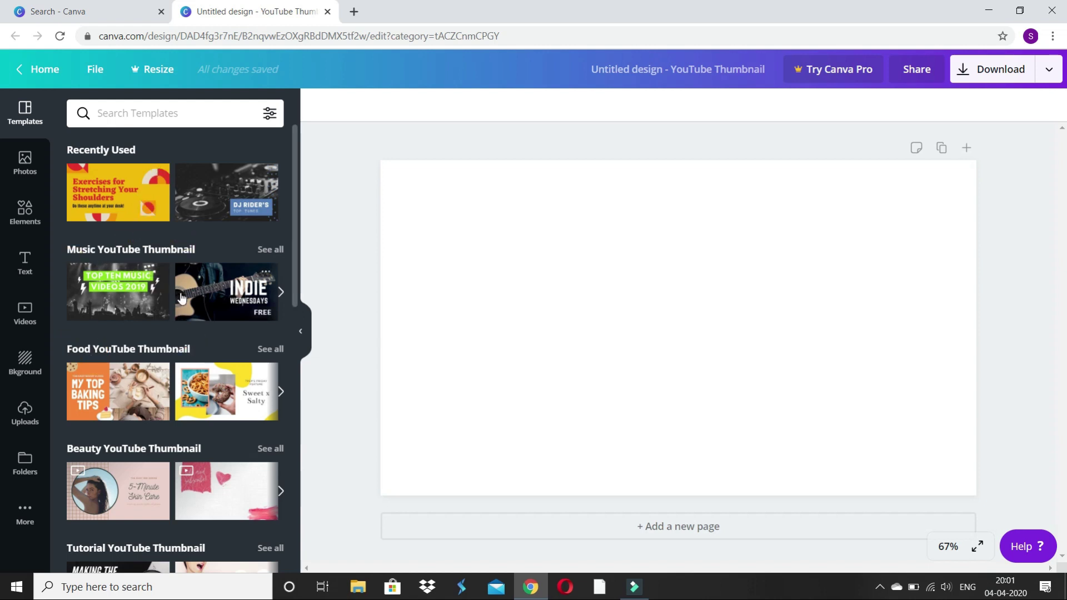
pyautogui.moveTo(225, 292)
pyautogui.scroll(-1, 209, 345)
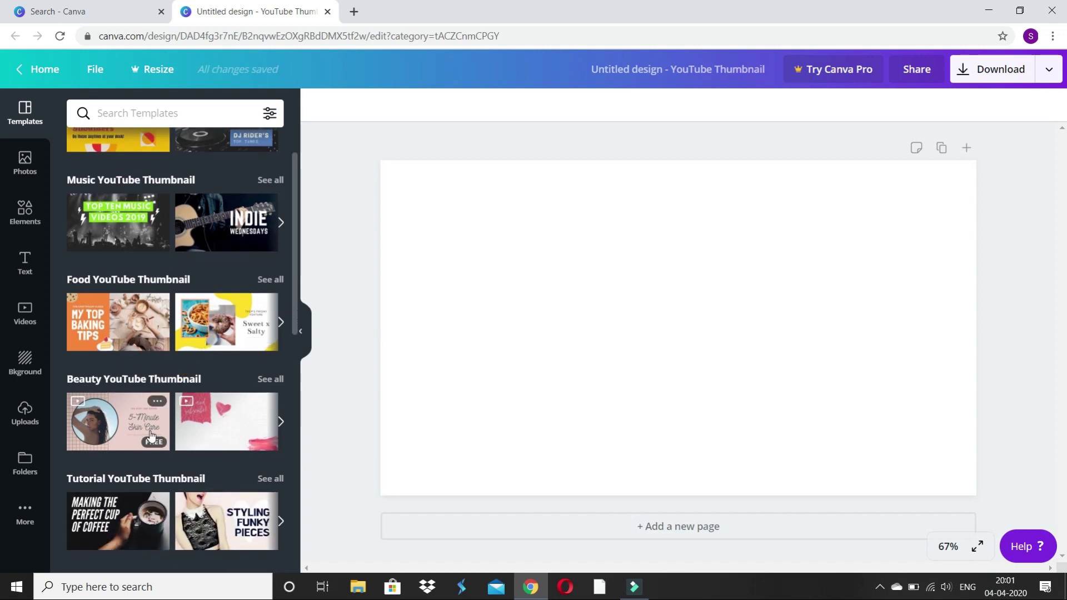
pyautogui.scroll(1, 167, 417)
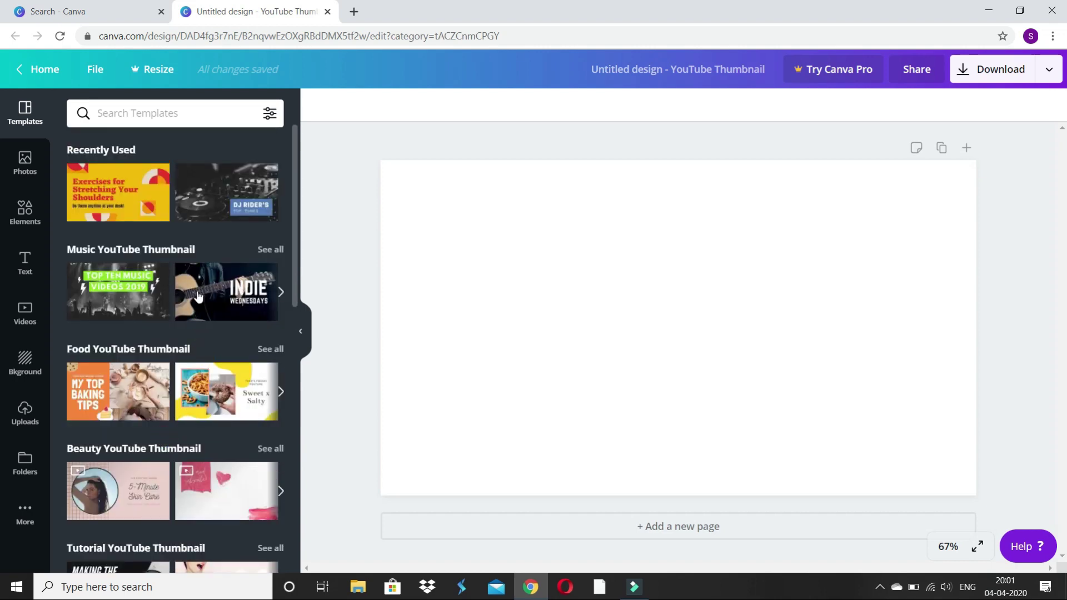
pyautogui.moveTo(226, 222)
pyautogui.click(265, 252)
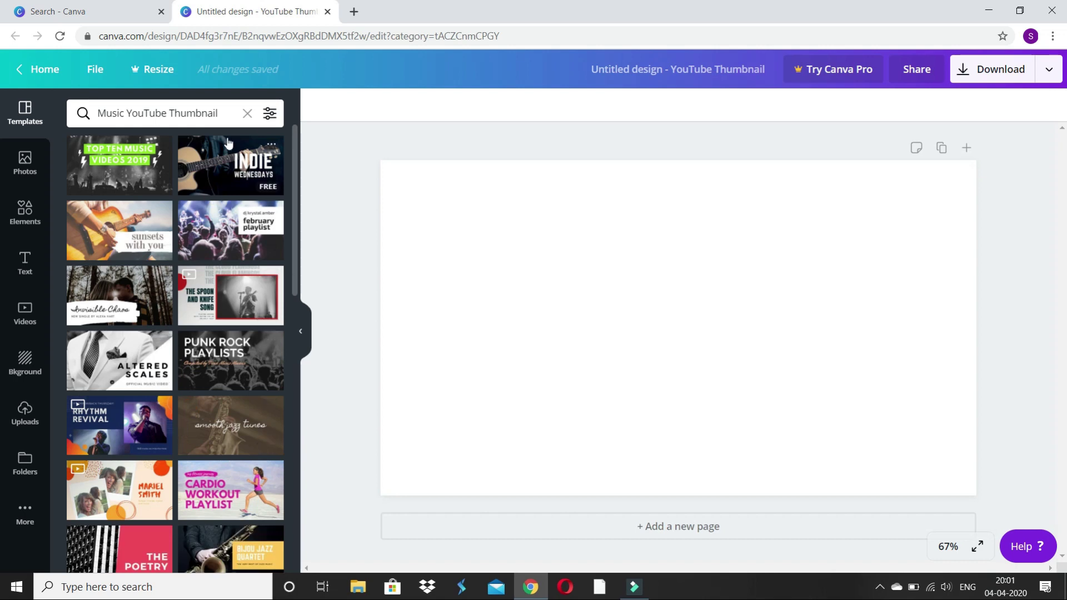
pyautogui.click(247, 114)
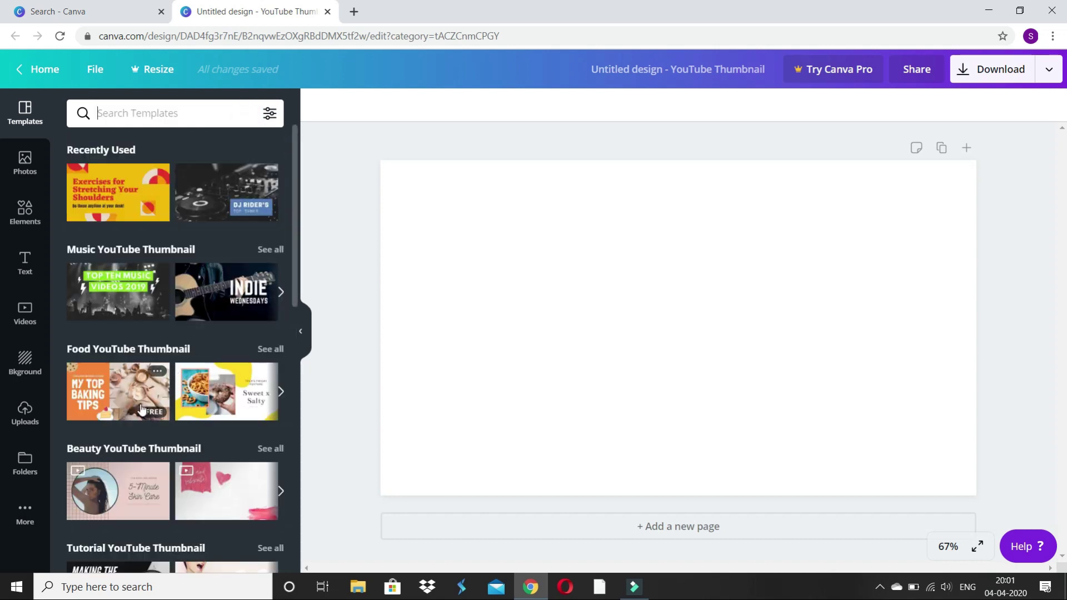
pyautogui.scroll(-1, 144, 400)
pyautogui.scroll(-4, 197, 367)
pyautogui.scroll(1, 198, 369)
pyautogui.scroll(-2, 167, 344)
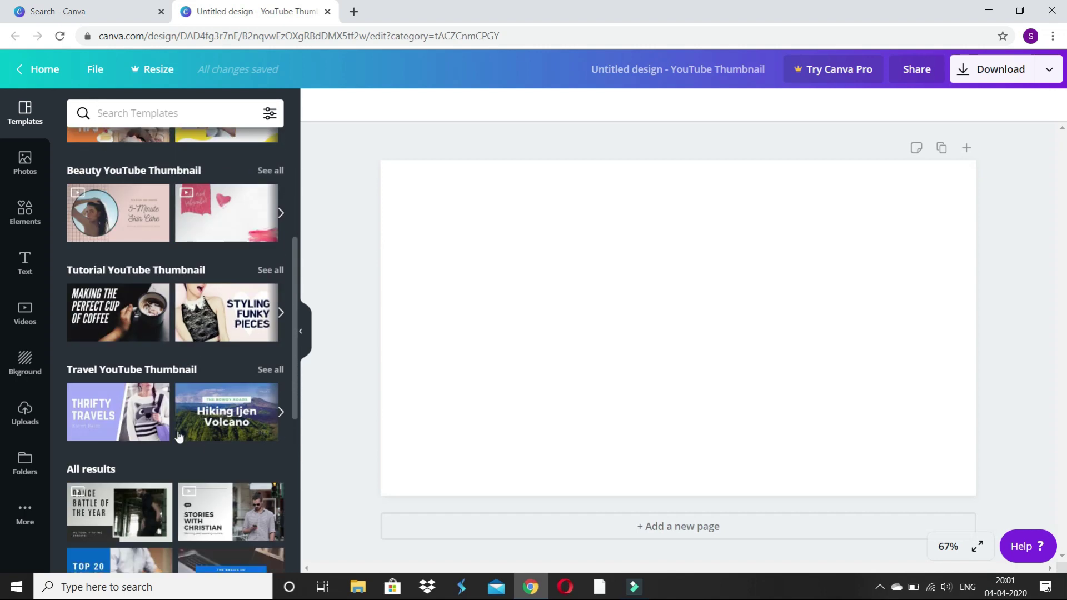
# Apply the Making the Perfect Cup of Coffee template and delete its title text.
pyautogui.click(126, 319)
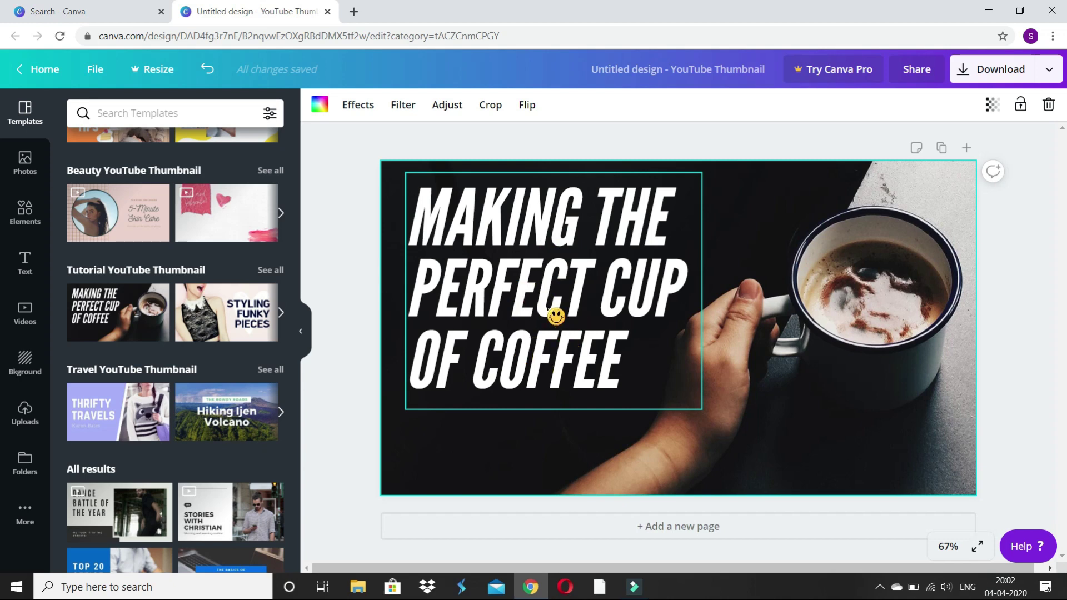
pyautogui.click(519, 296)
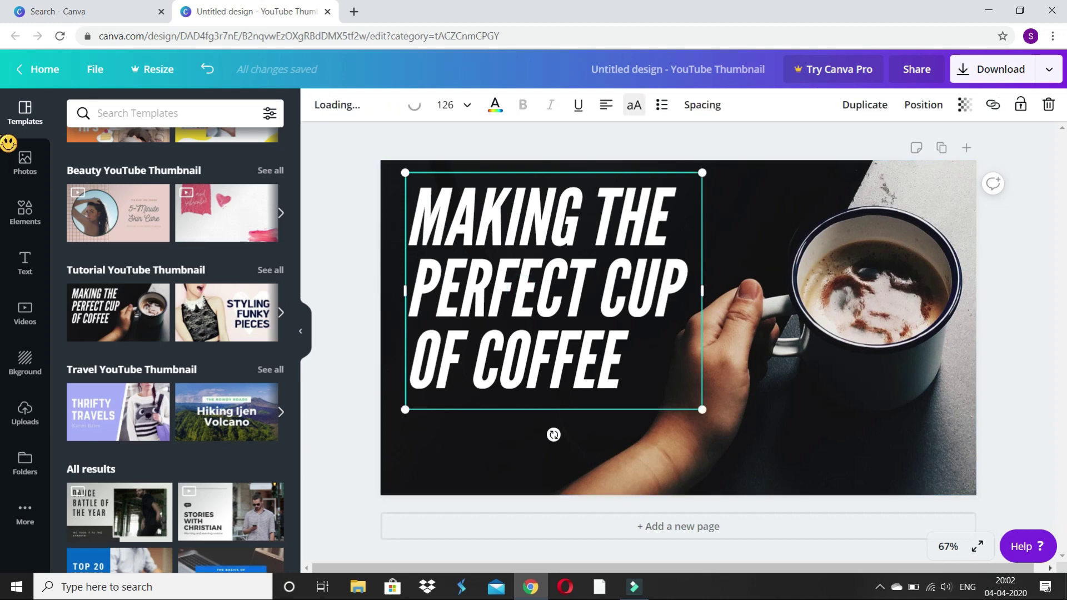
pyautogui.click(1047, 106)
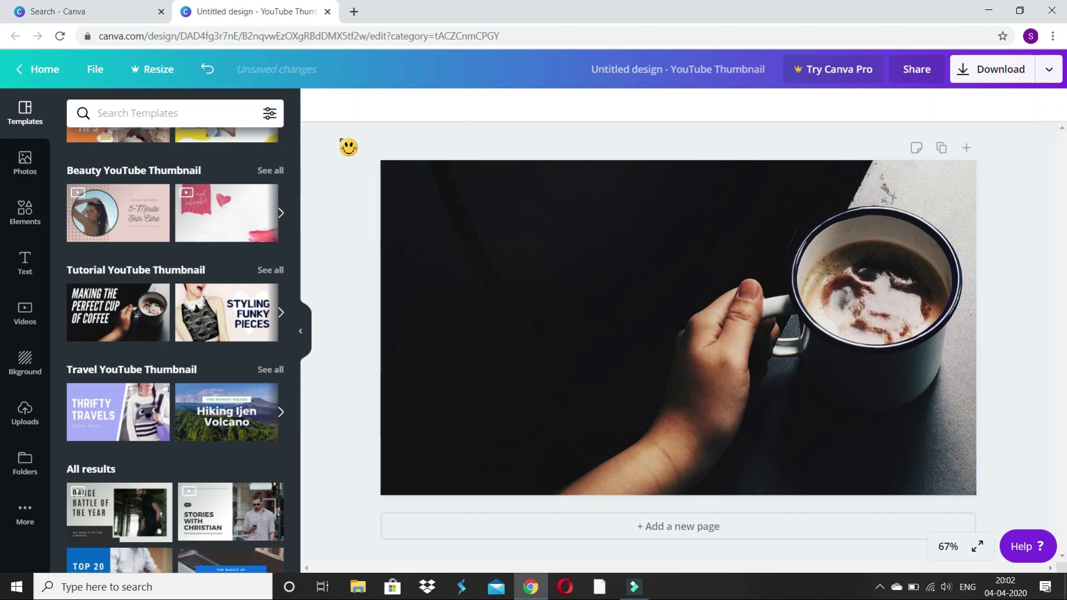
pyautogui.click(26, 266)
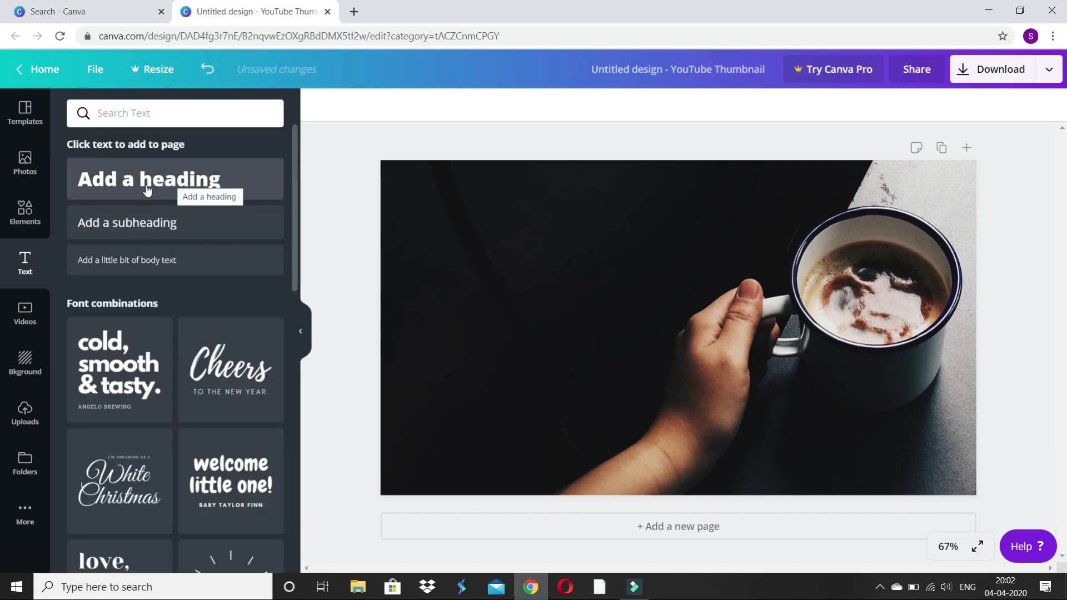
# Add a heading reading 'How To Make Cofee', move it up-left and enlarge it.
pyautogui.click(185, 178)
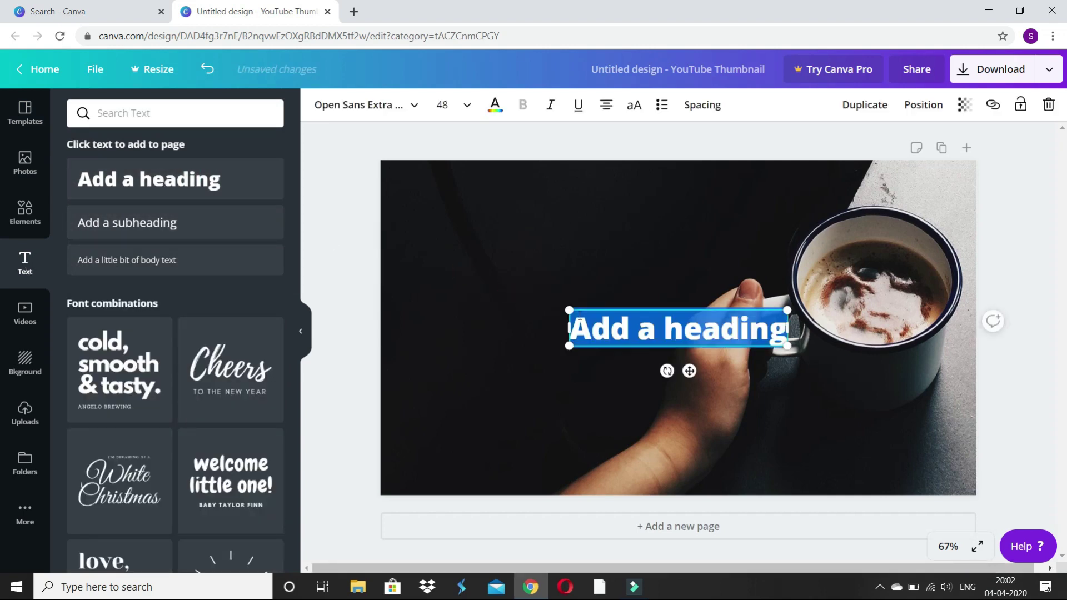
pyautogui.doubleClick(670, 333)
pyautogui.tripleClick(670, 333)
pyautogui.press('BackSpace')
pyautogui.write('H')
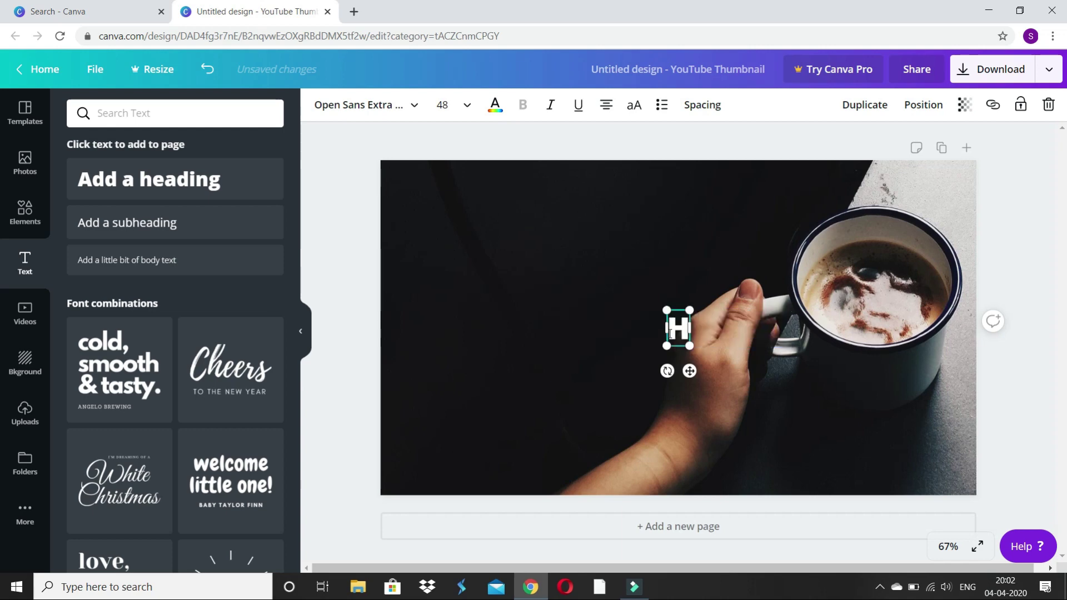
pyautogui.write('ow')
pyautogui.write(' T')
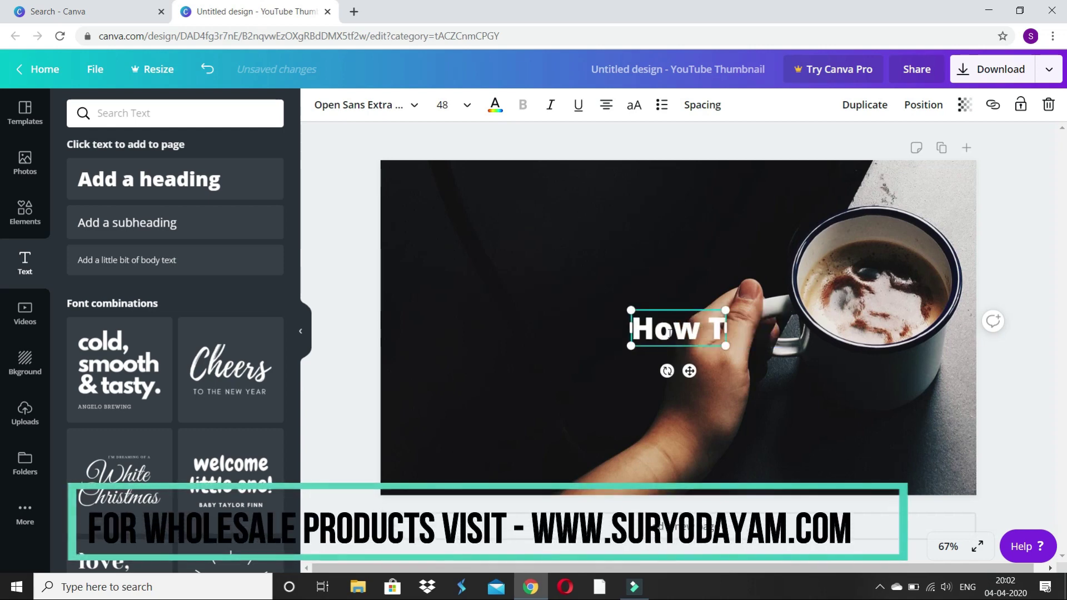
pyautogui.write('o Mak')
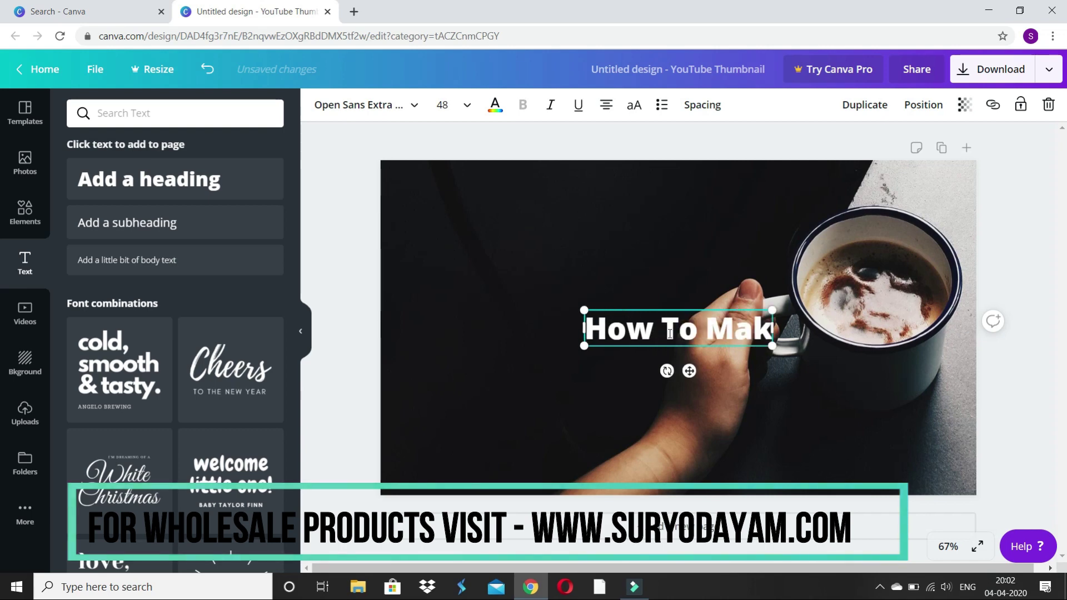
pyautogui.write('e Cof')
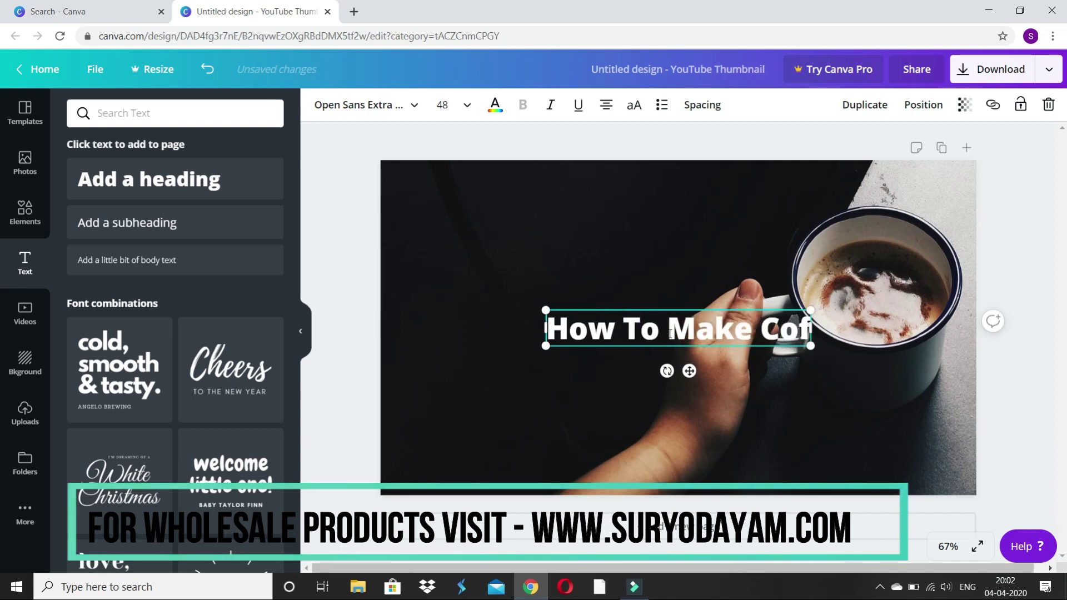
pyautogui.write('ee')
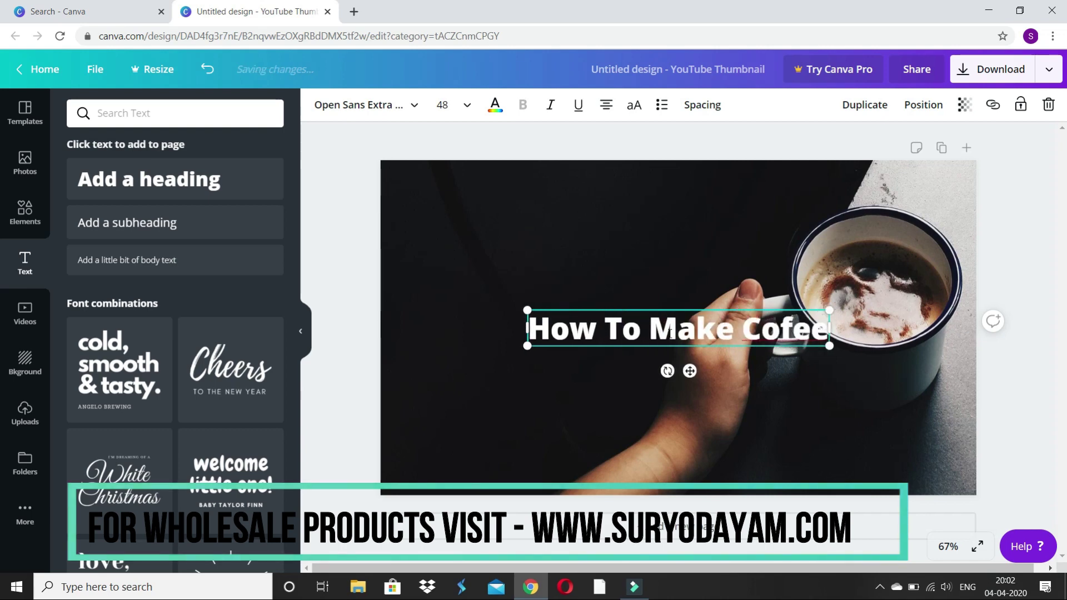
pyautogui.click(744, 356)
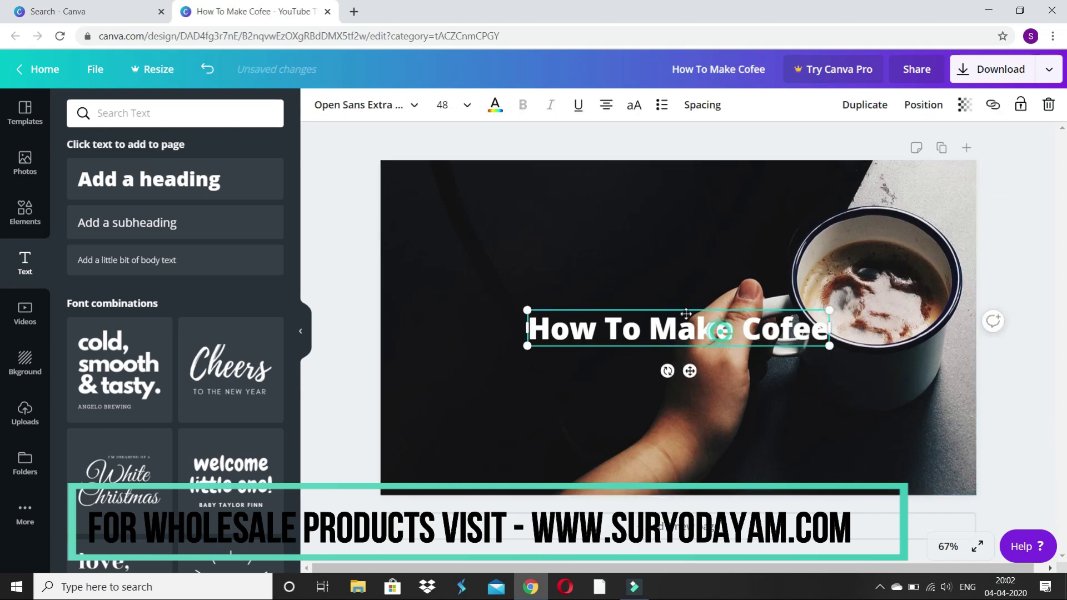
pyautogui.moveTo(716, 328)
pyautogui.mouseDown()
pyautogui.moveTo(604, 257)
pyautogui.moveTo(593, 209)
pyautogui.mouseUp()
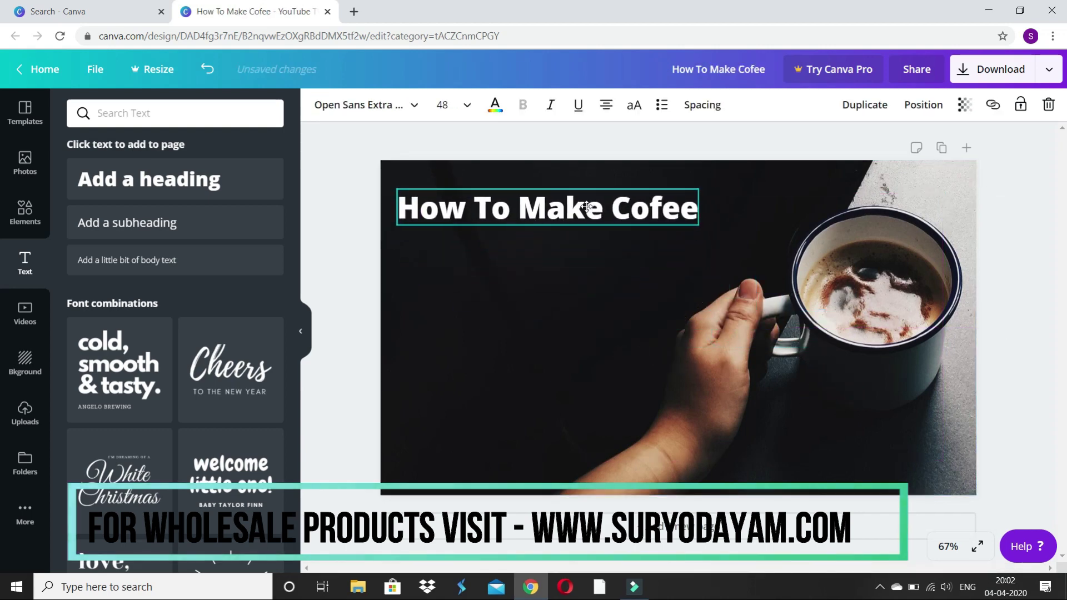
pyautogui.moveTo(693, 217); pyautogui.dragTo(754, 224)
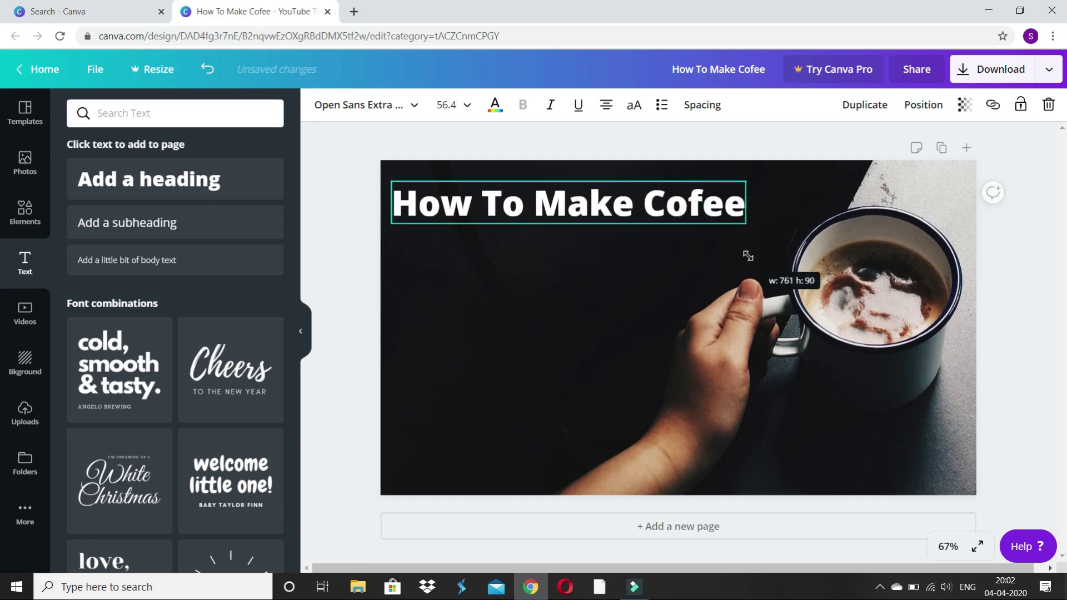
# Break the heading onto two lines and enlarge it in the top-left corner.
pyautogui.click(538, 214)
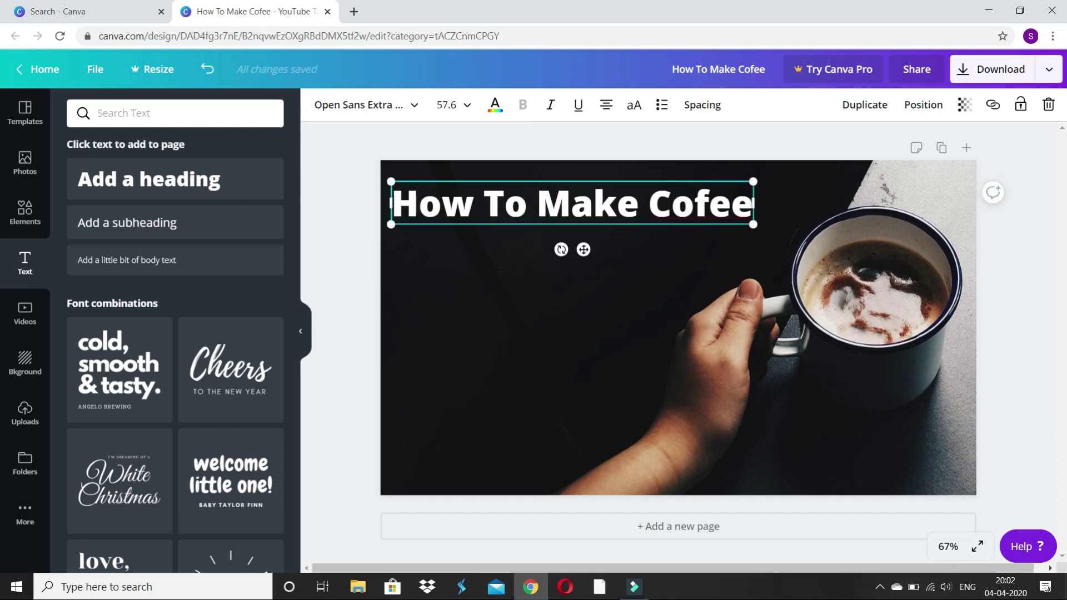
pyautogui.press('Return')
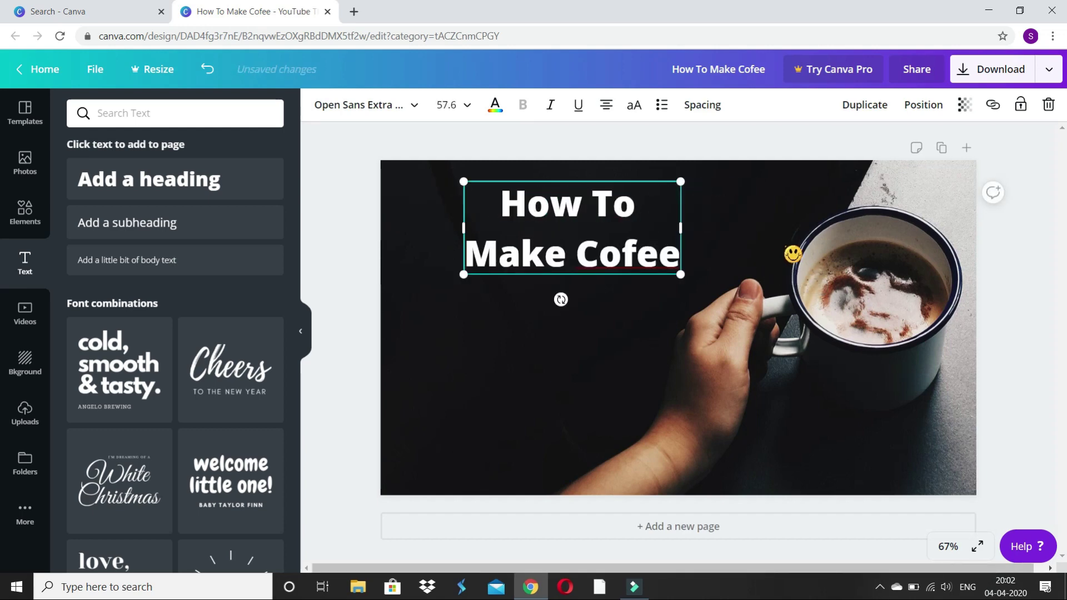
pyautogui.click(726, 250)
pyautogui.moveTo(607, 245)
pyautogui.mouseDown()
pyautogui.moveTo(519, 225)
pyautogui.moveTo(519, 213)
pyautogui.mouseUp()
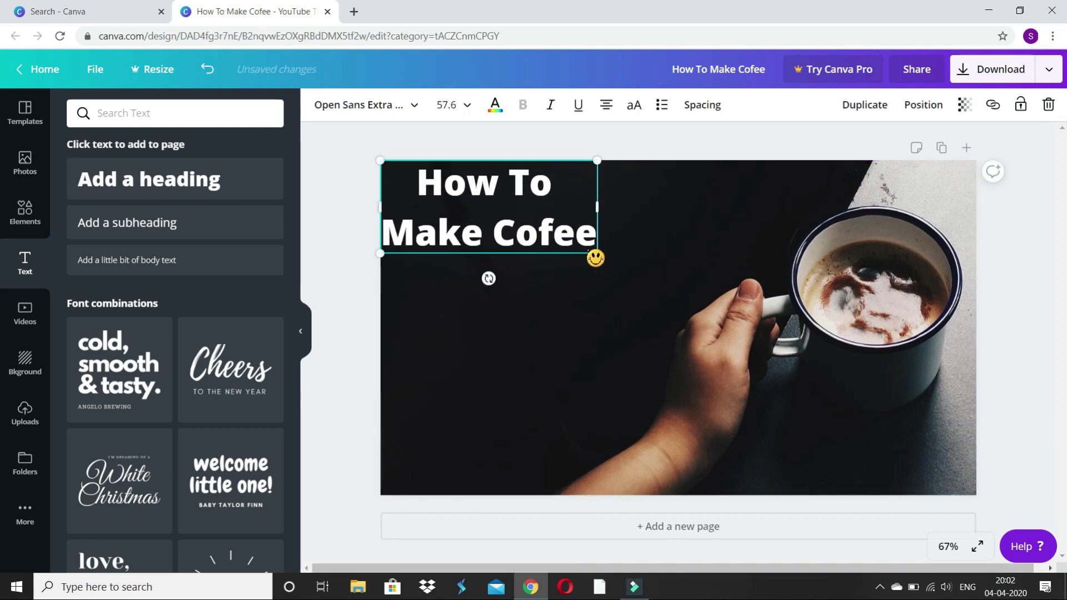
pyautogui.moveTo(596, 253); pyautogui.dragTo(687, 339)
pyautogui.click(853, 428)
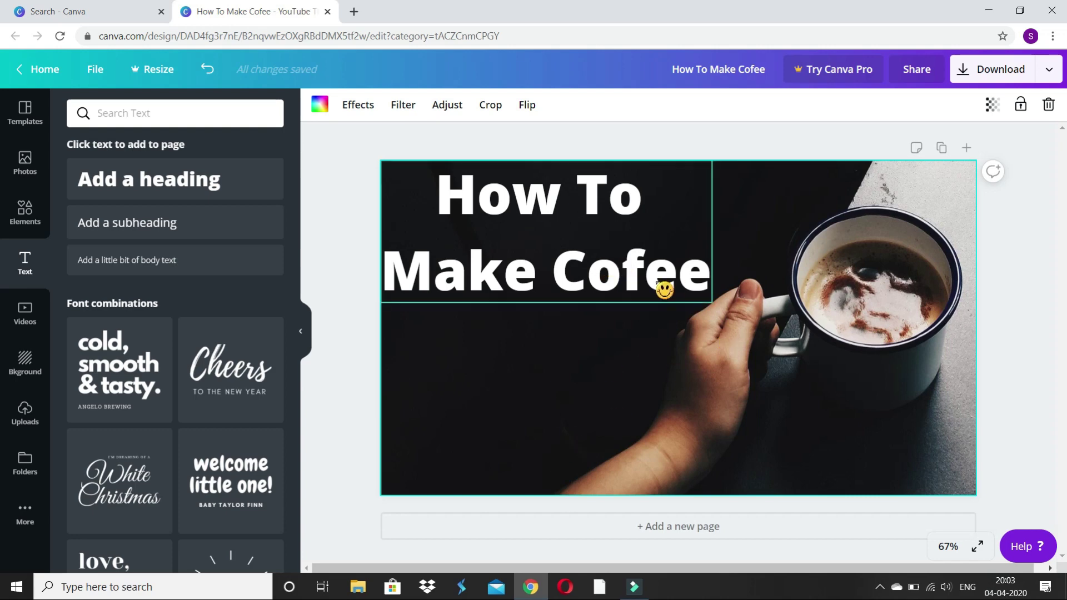
# Delete the How To Make Cofee heading and the background coffee photo.
pyautogui.click(556, 246)
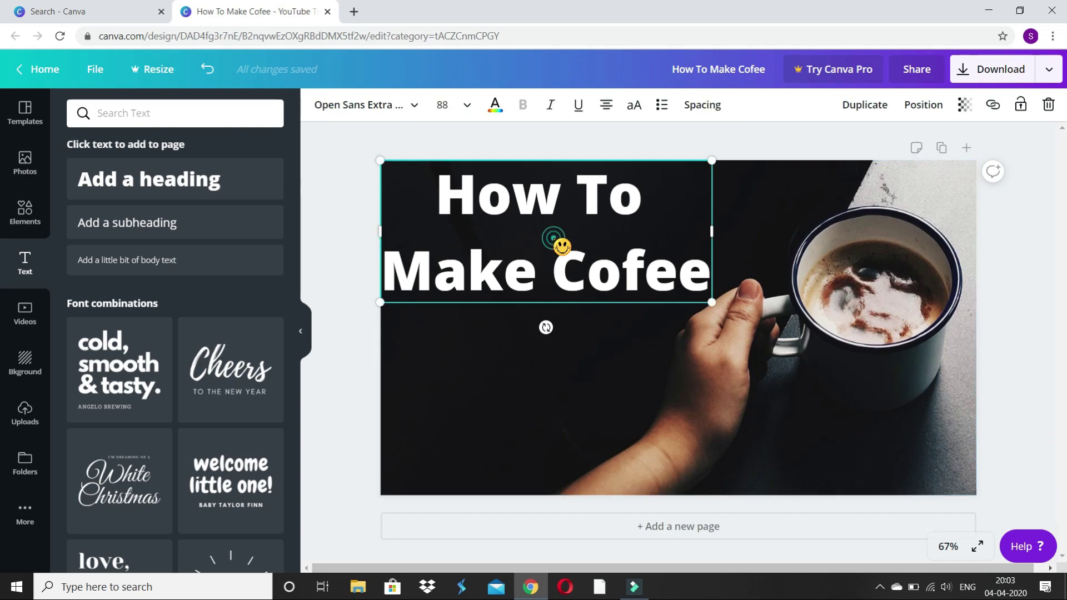
pyautogui.click(1049, 104)
pyautogui.click(702, 258)
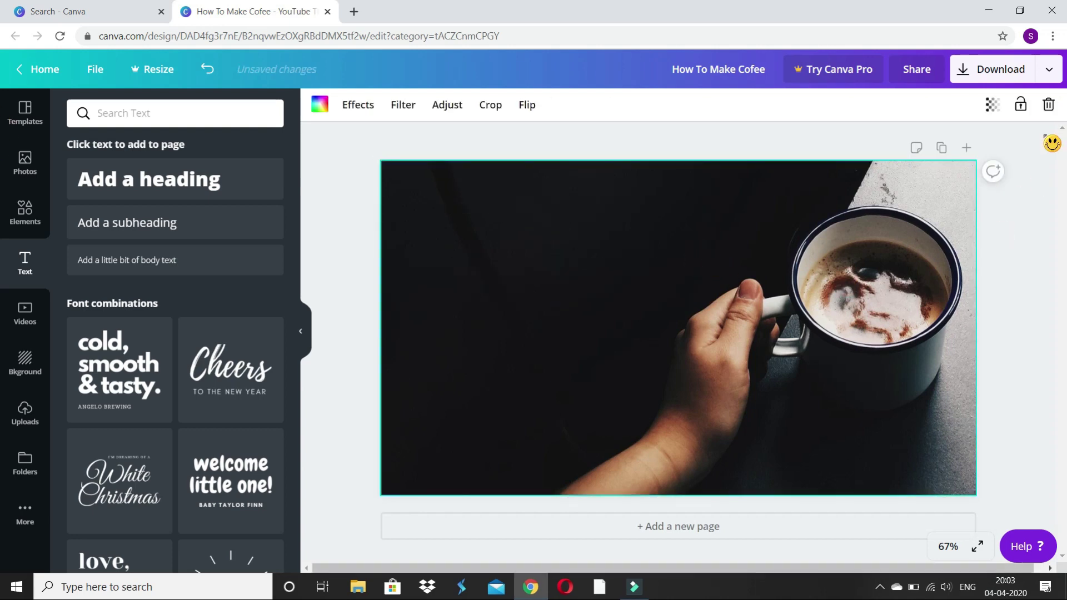
pyautogui.click(1048, 104)
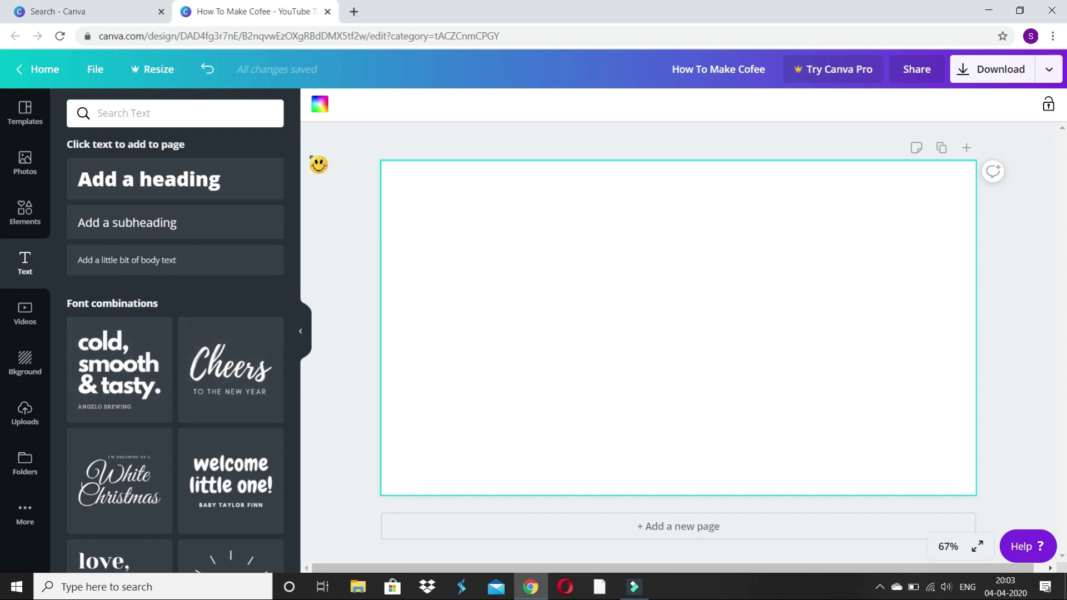
# Set the page background colour to the default yellow.
pyautogui.click(320, 107)
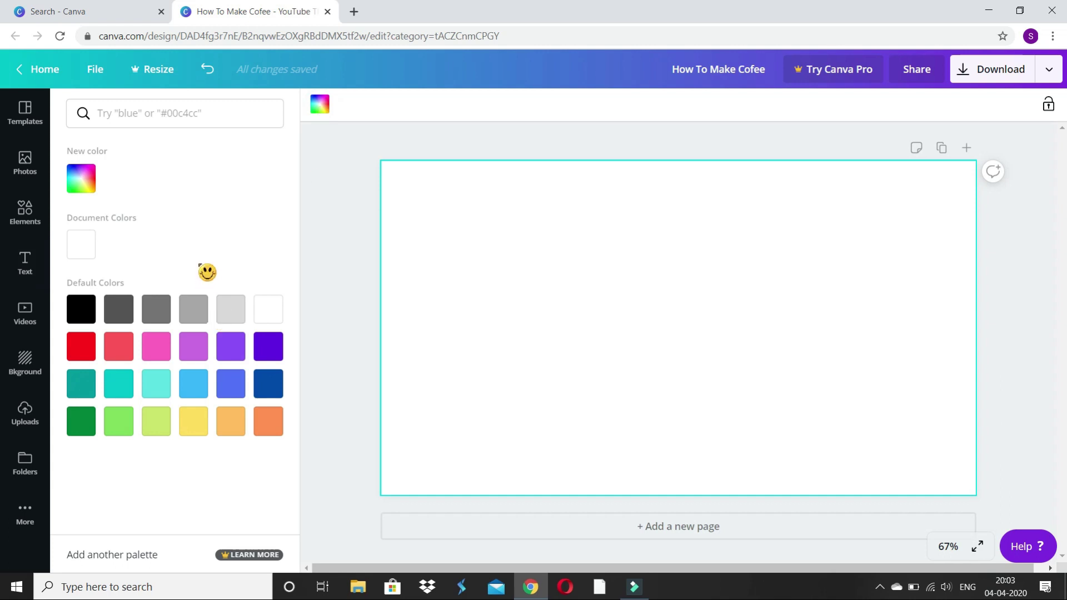
pyautogui.click(192, 421)
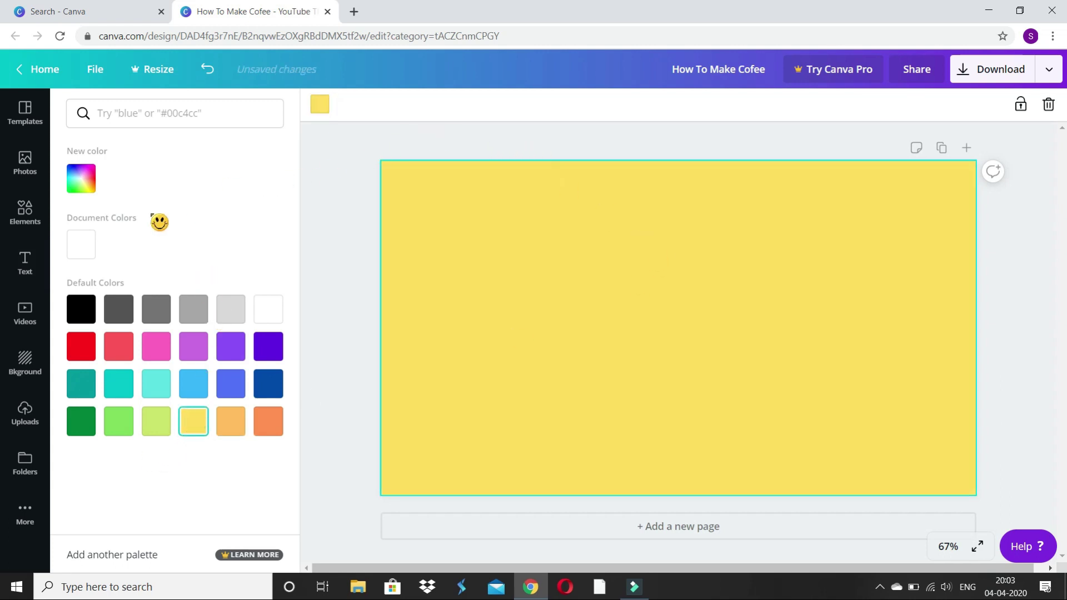
pyautogui.click(30, 269)
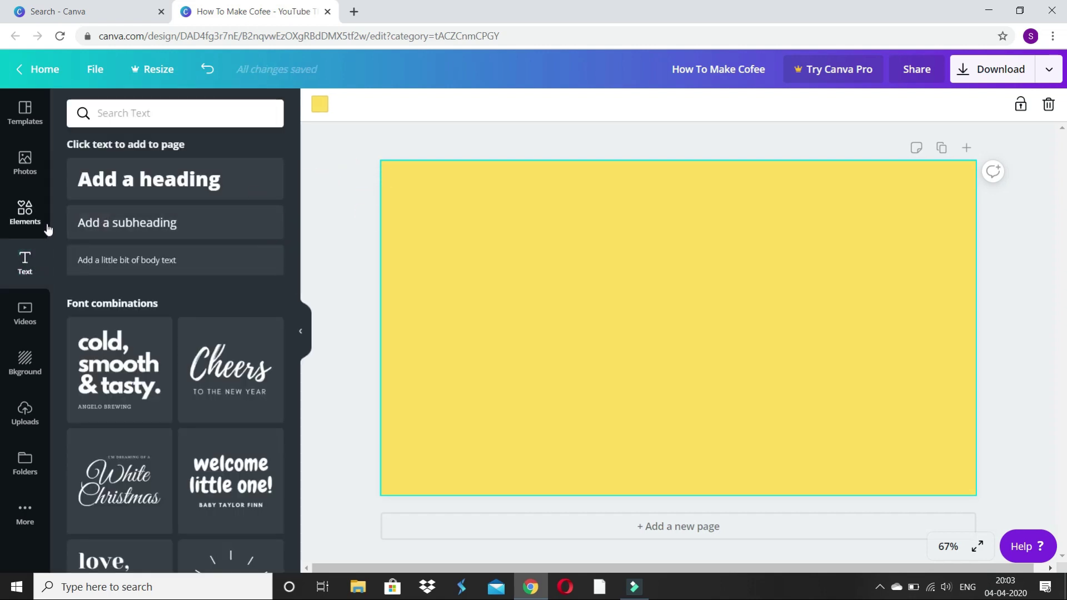
# Search Elements for 'canva' and place the teal Canva logo top-left, enlarged to about 461 px.
pyautogui.click(160, 111)
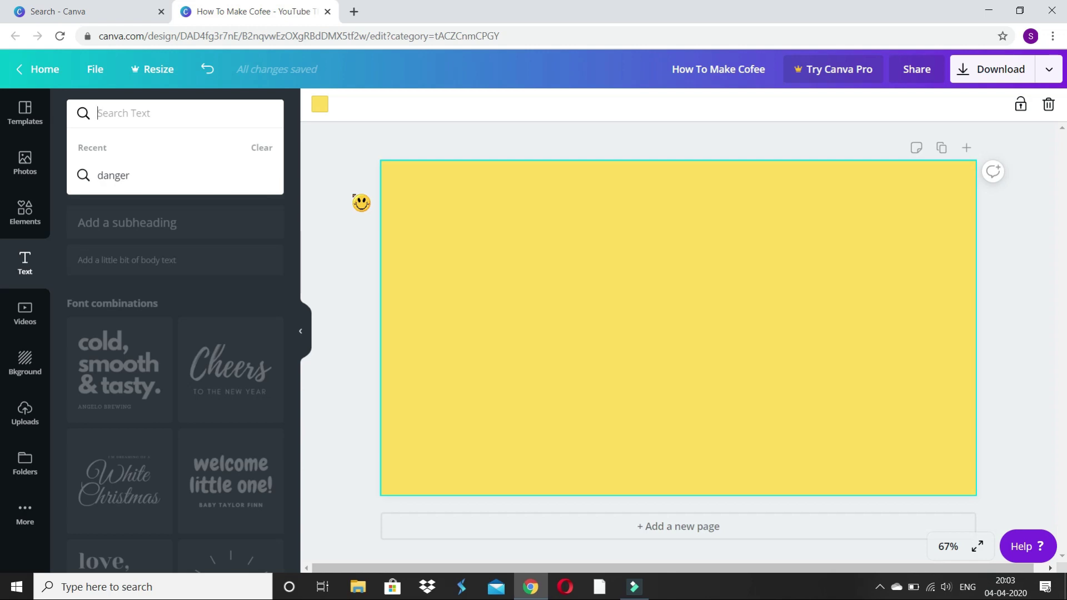
pyautogui.click(25, 210)
pyautogui.click(133, 113)
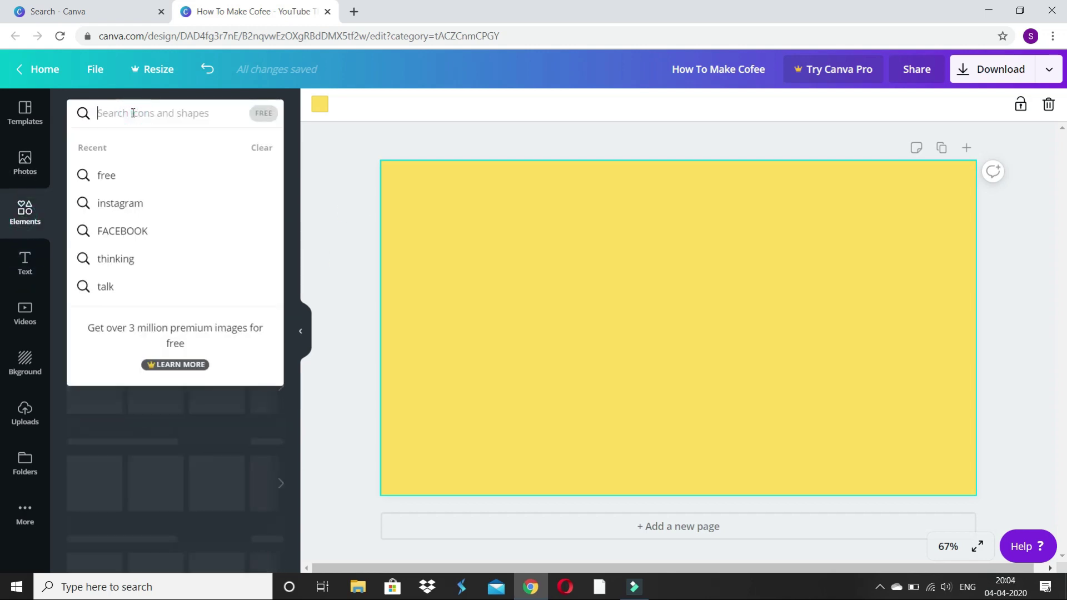
pyautogui.write('canv')
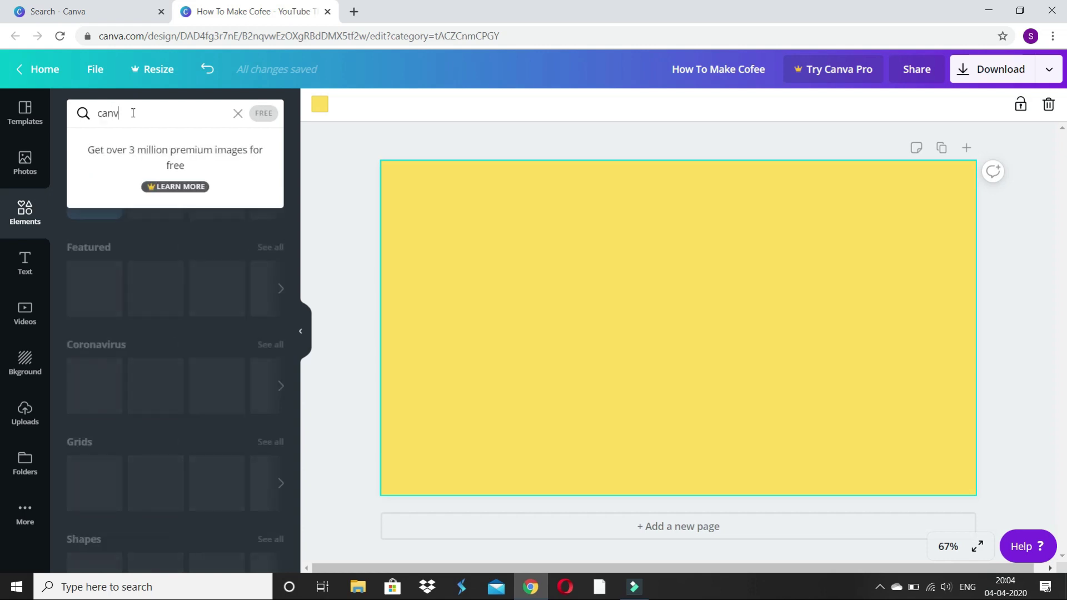
pyautogui.write('a')
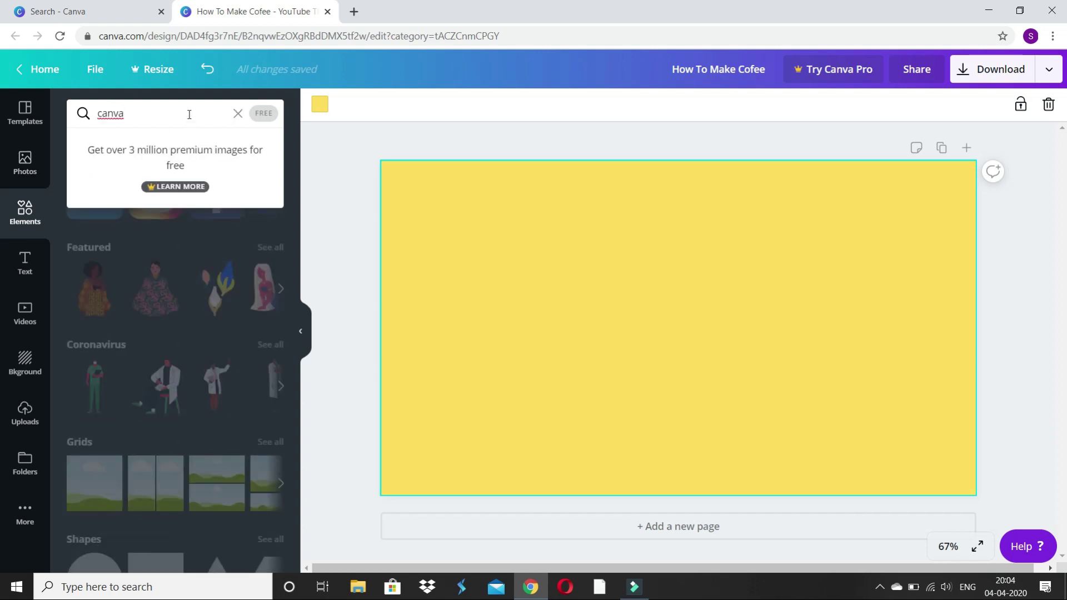
pyautogui.press('Return')
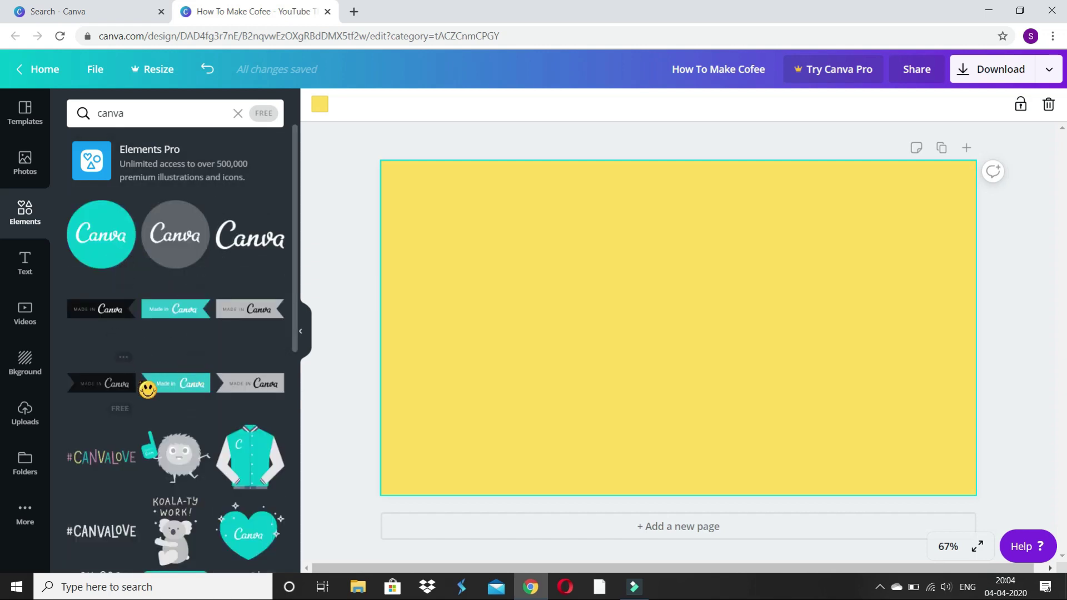
pyautogui.scroll(-1, 147, 389)
pyautogui.scroll(1, 166, 311)
pyautogui.moveTo(175, 234)
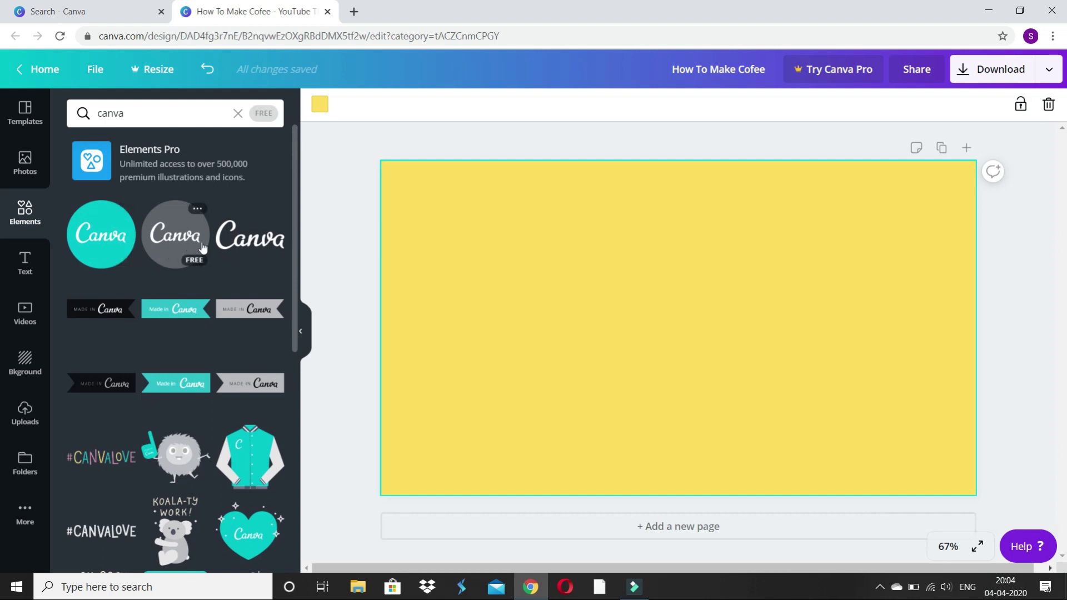
pyautogui.click(100, 249)
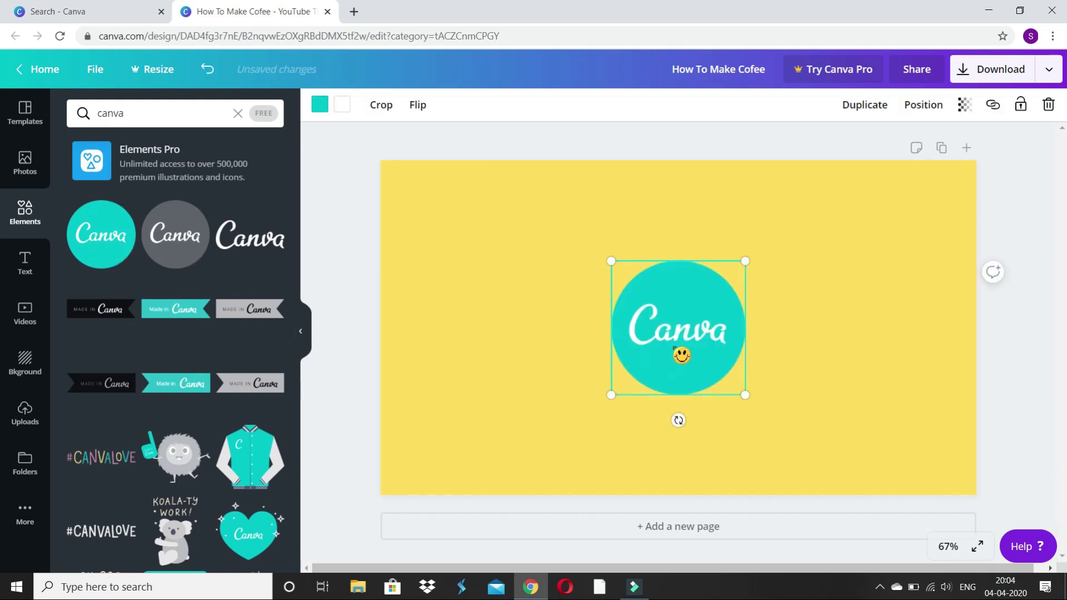
pyautogui.moveTo(682, 352); pyautogui.dragTo(453, 255)
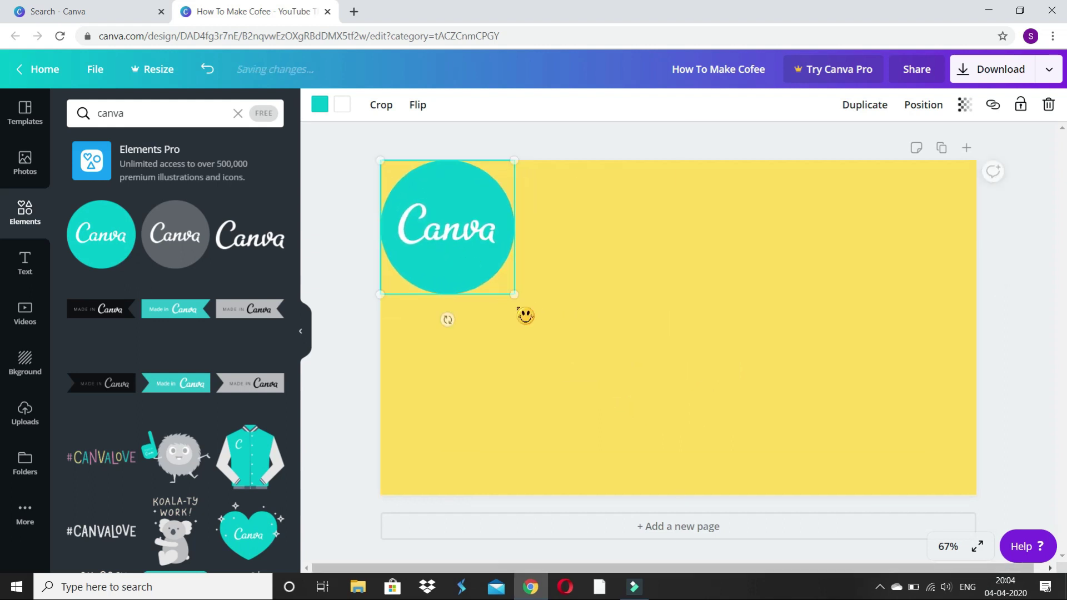
pyautogui.moveTo(515, 298)
pyautogui.mouseDown()
pyautogui.moveTo(603, 369)
pyautogui.moveTo(577, 340)
pyautogui.mouseUp()
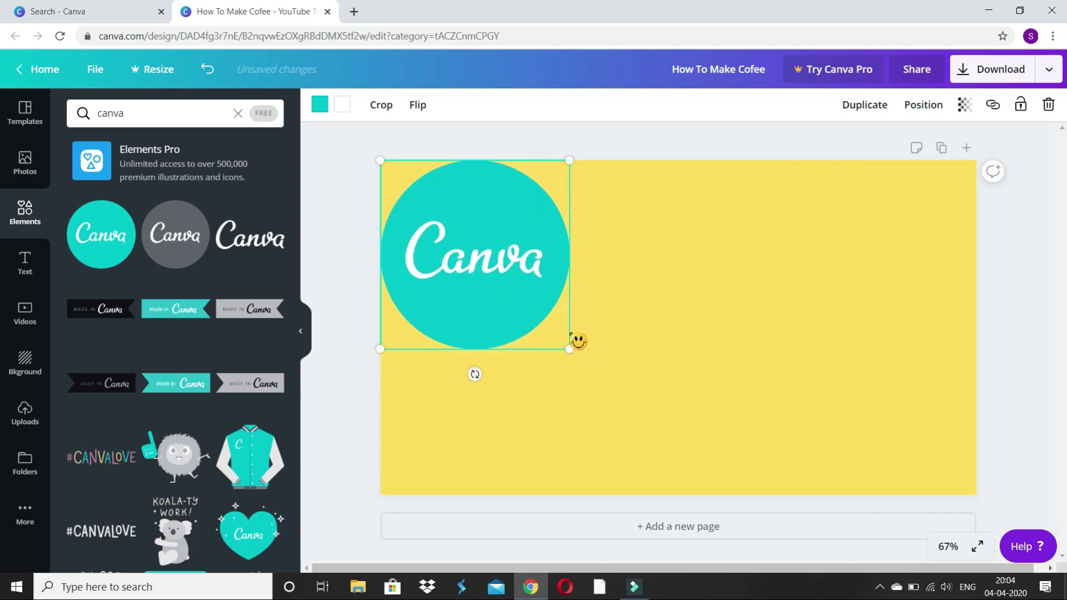
pyautogui.click(684, 136)
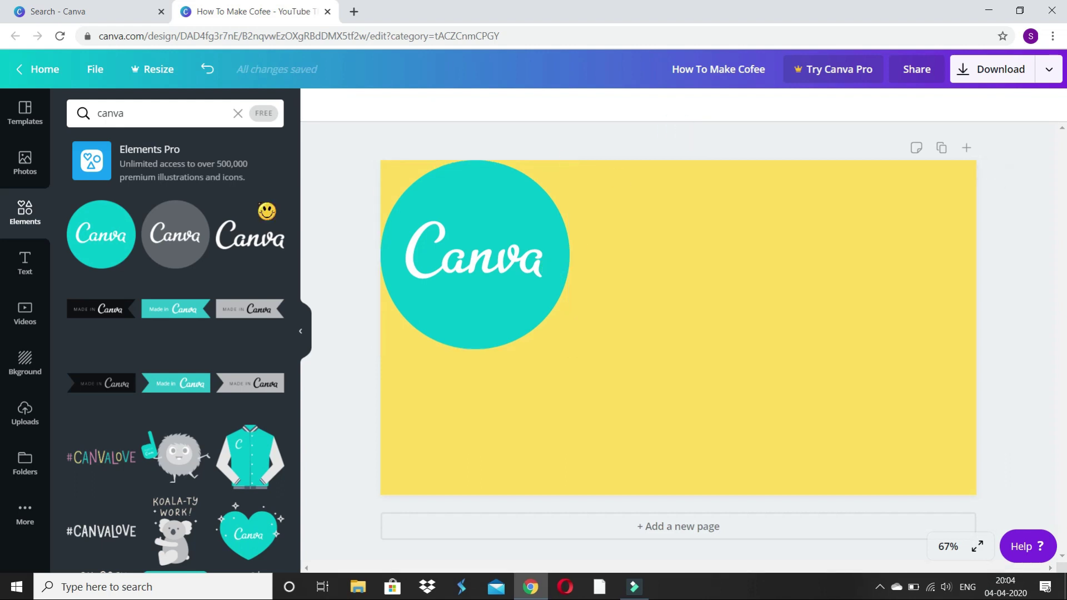
# Add a heading and replace its placeholder with 'How To Make Youtube Thumbnail ,'.
pyautogui.click(25, 264)
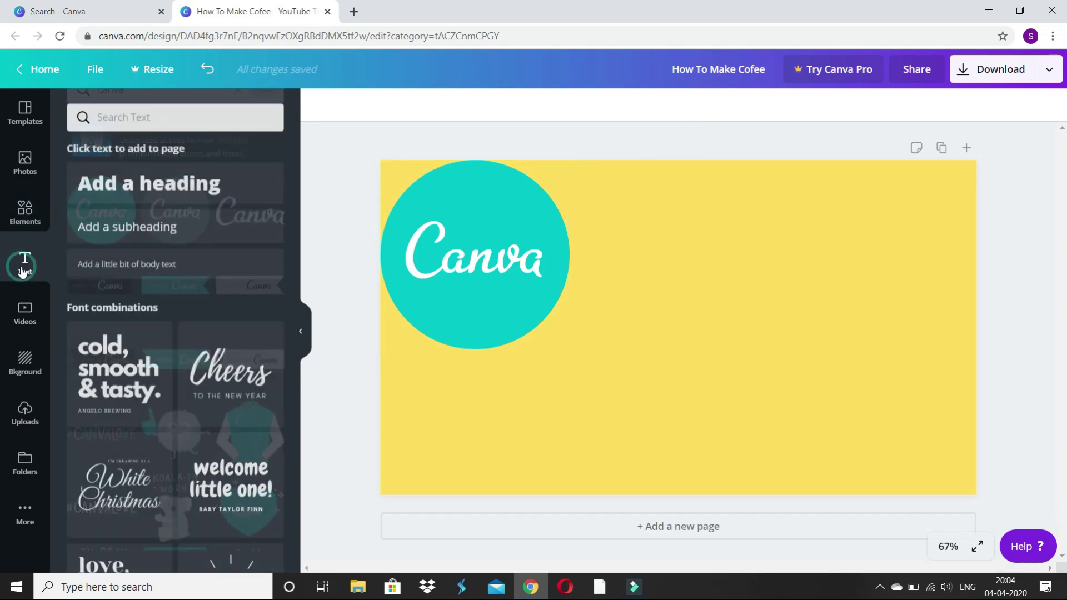
pyautogui.click(171, 178)
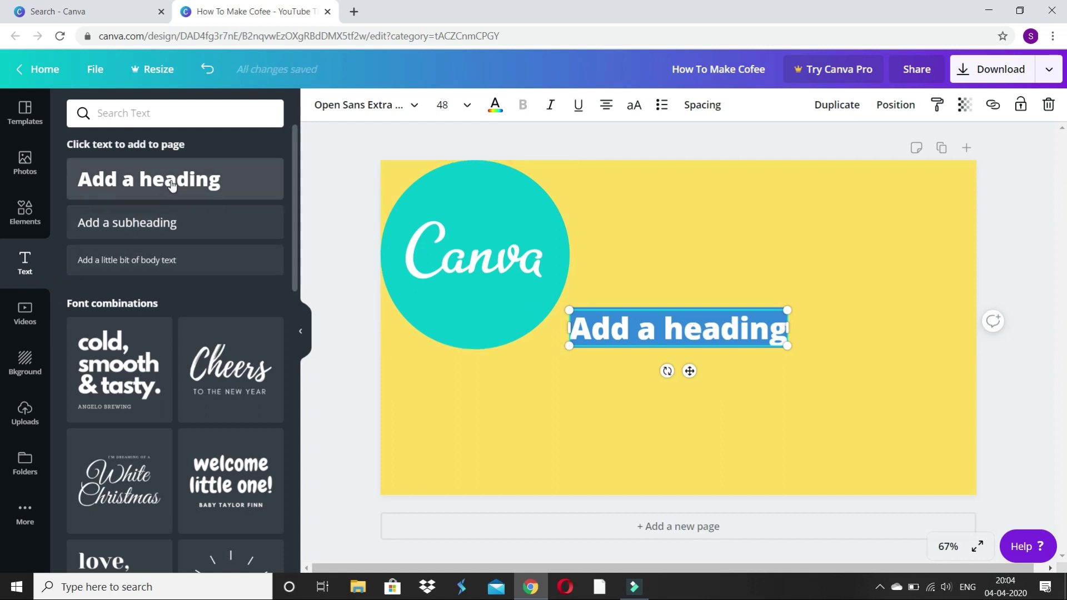
pyautogui.click(749, 384)
pyautogui.click(727, 336)
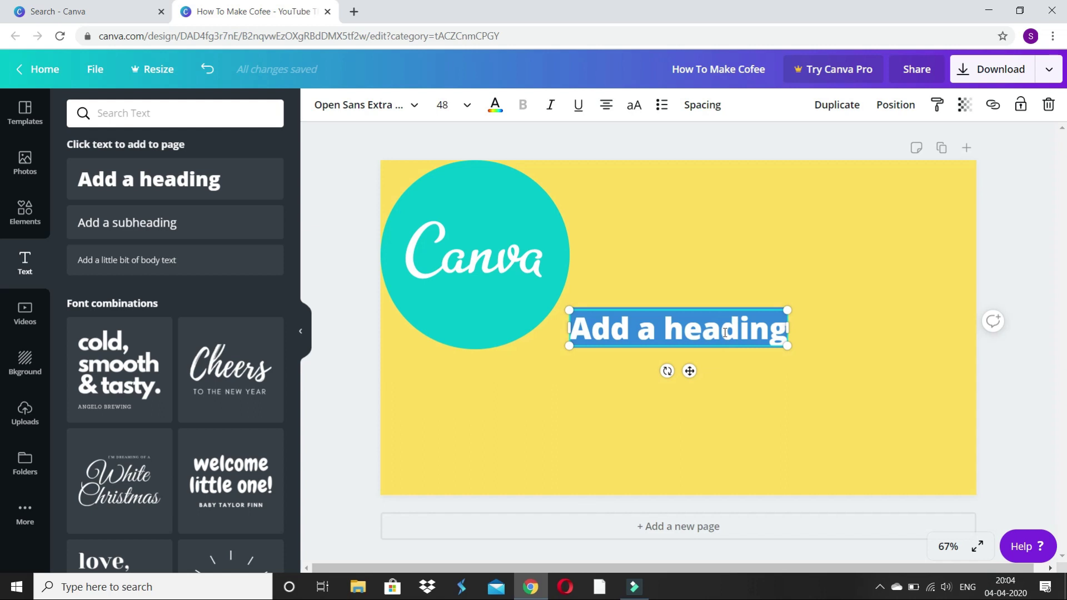
pyautogui.press('BackSpace')
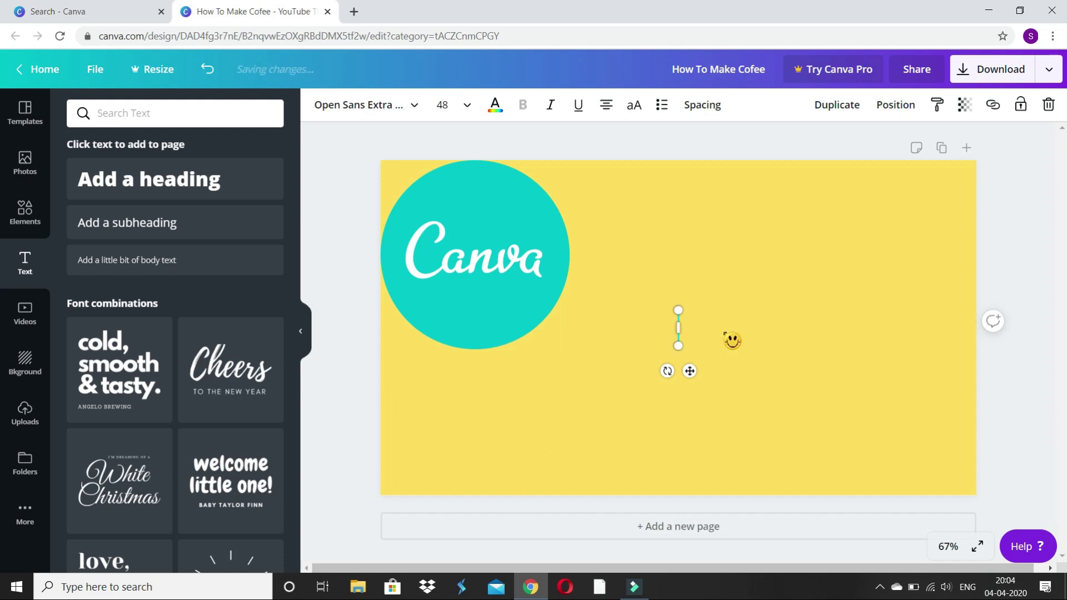
pyautogui.write('Ho')
pyautogui.write('w To ')
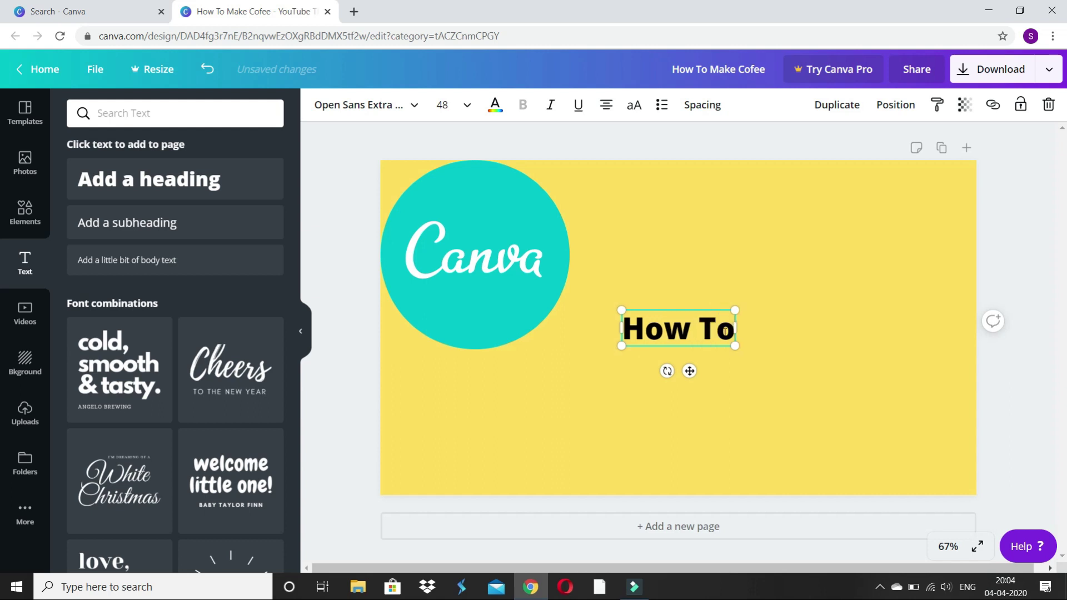
pyautogui.write('Make')
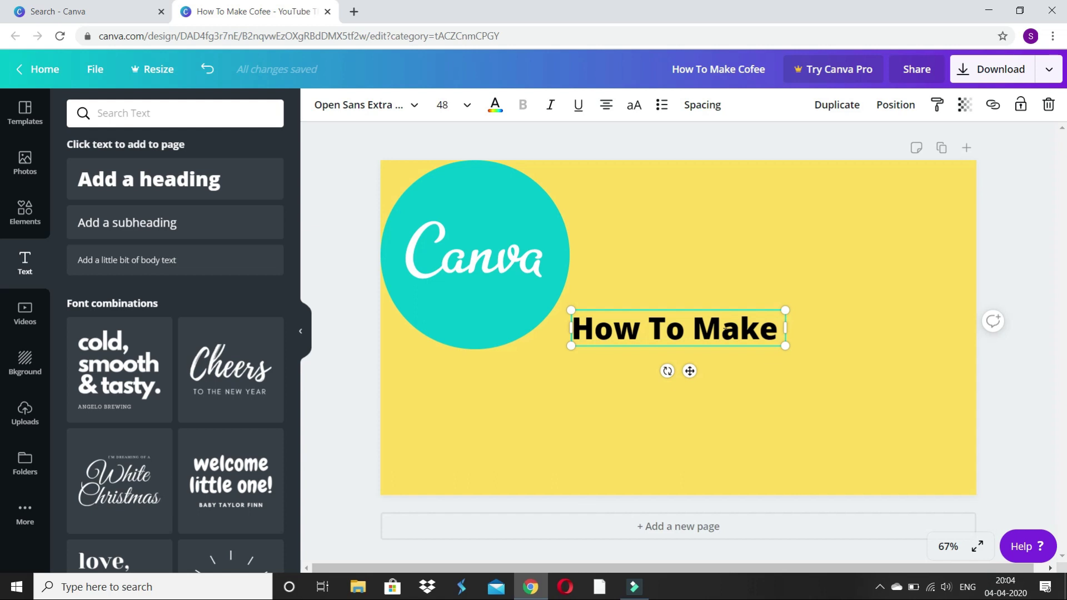
pyautogui.write('Youtu')
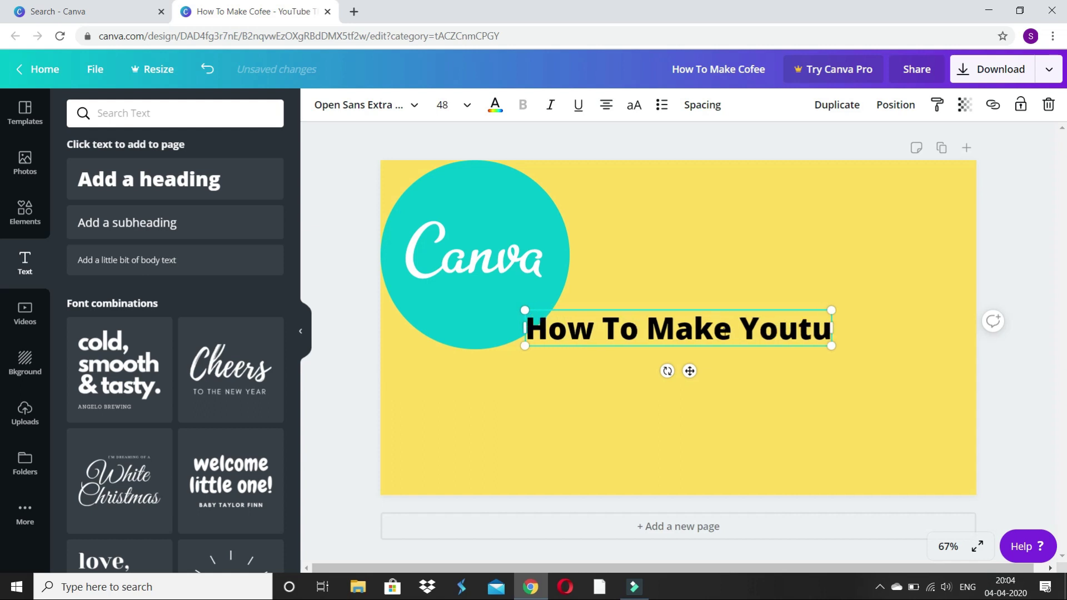
pyautogui.write('be T')
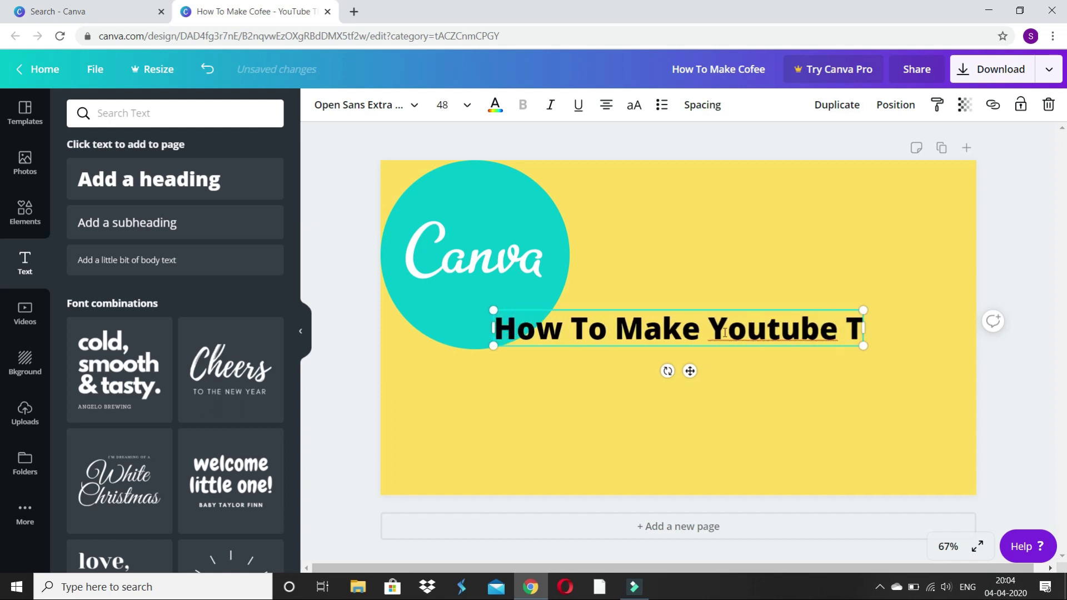
pyautogui.write('humbnai')
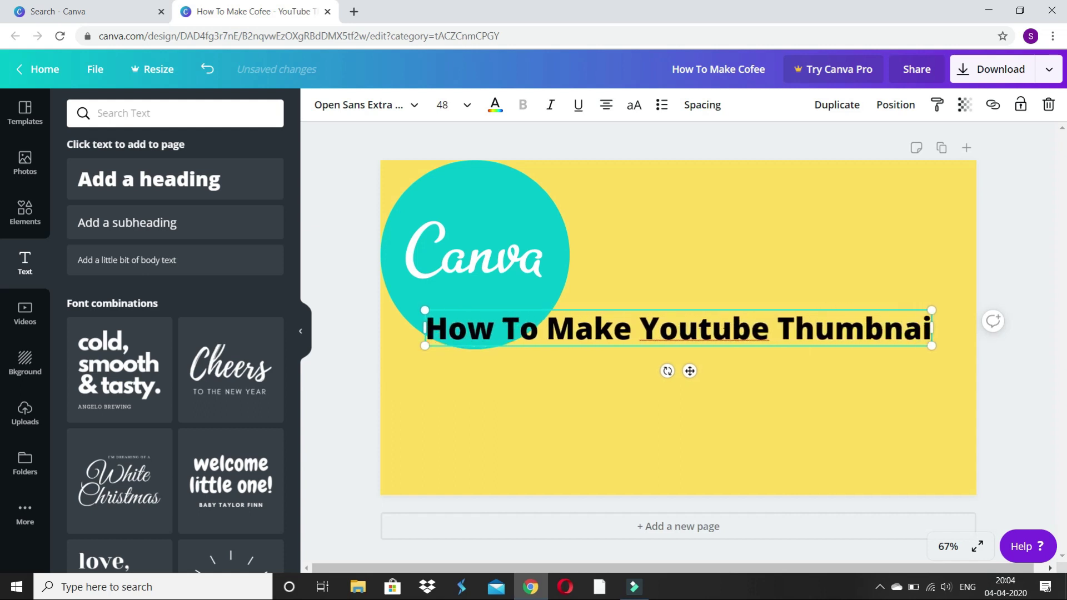
pyautogui.write('l')
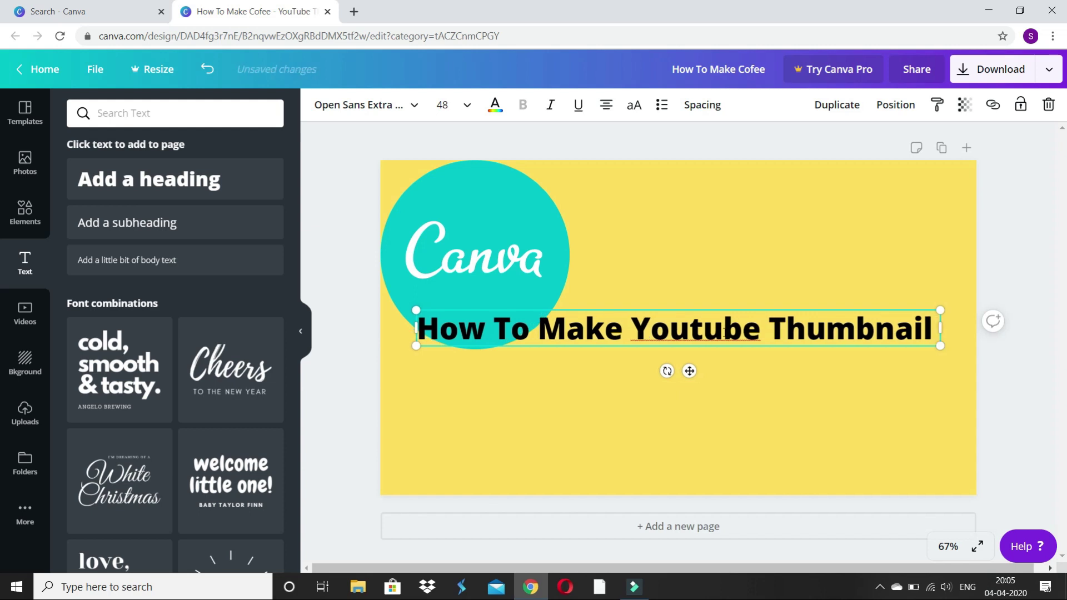
pyautogui.write(' ,')
# Add a second line 'Combo Pack Images And Marketing Poster', removing the comma after Images.
pyautogui.press('Return')
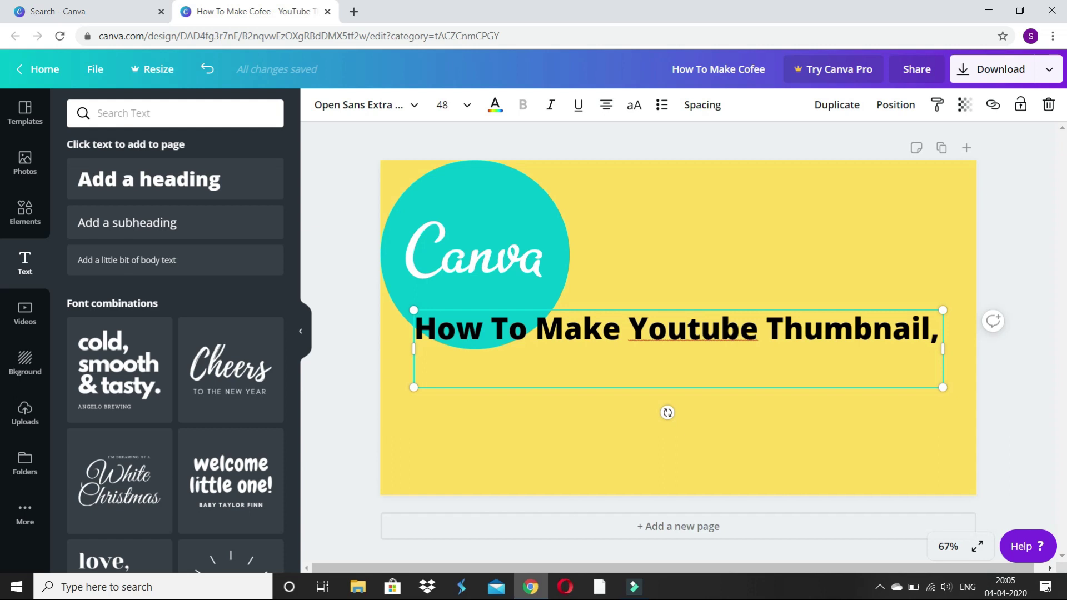
pyautogui.write('Combo')
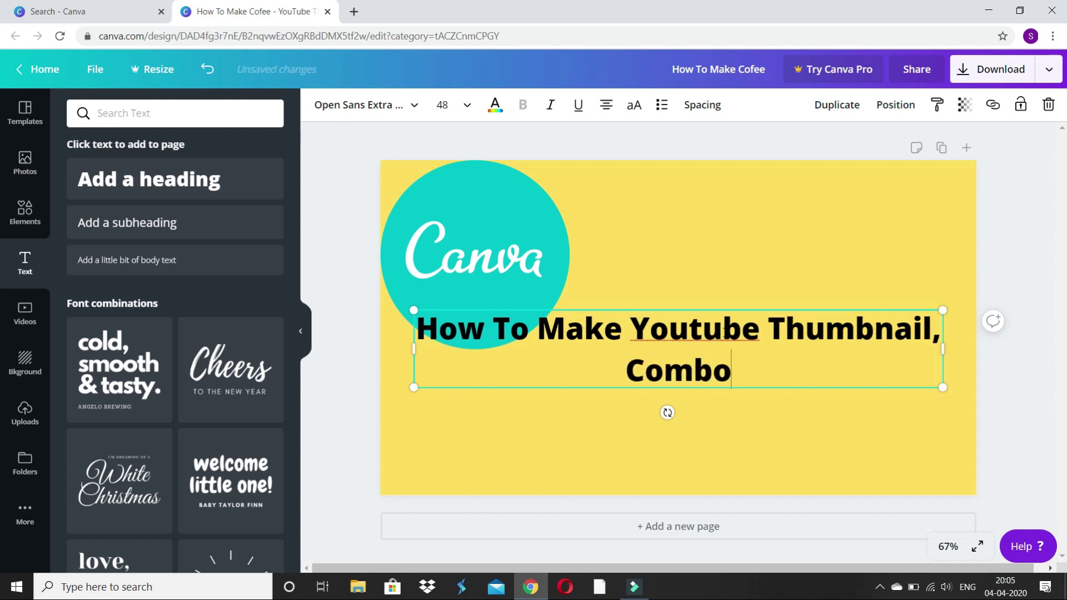
pyautogui.write(' Pa')
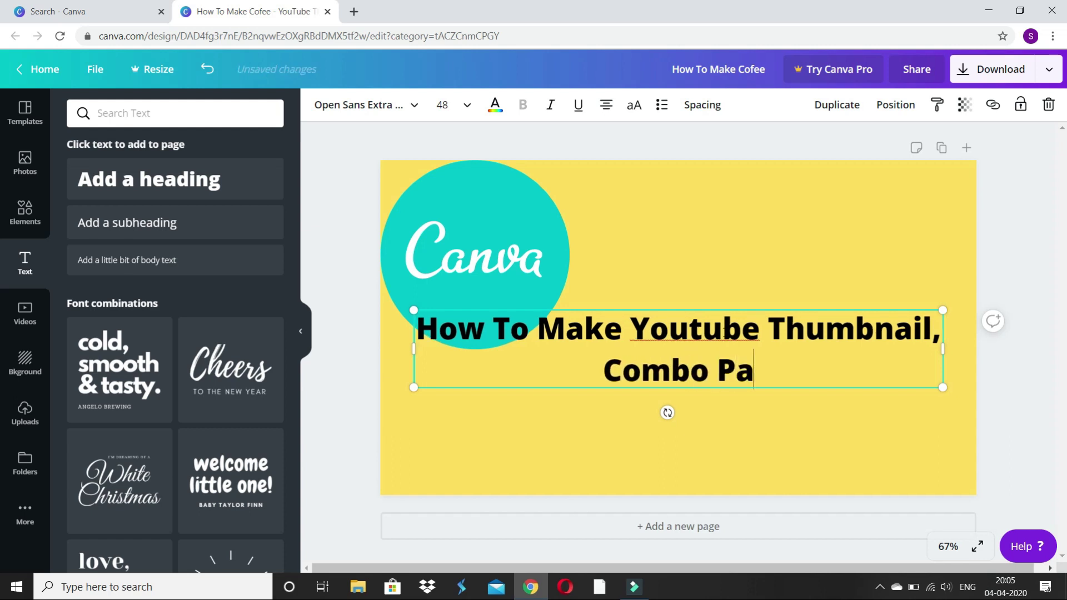
pyautogui.write('ck I')
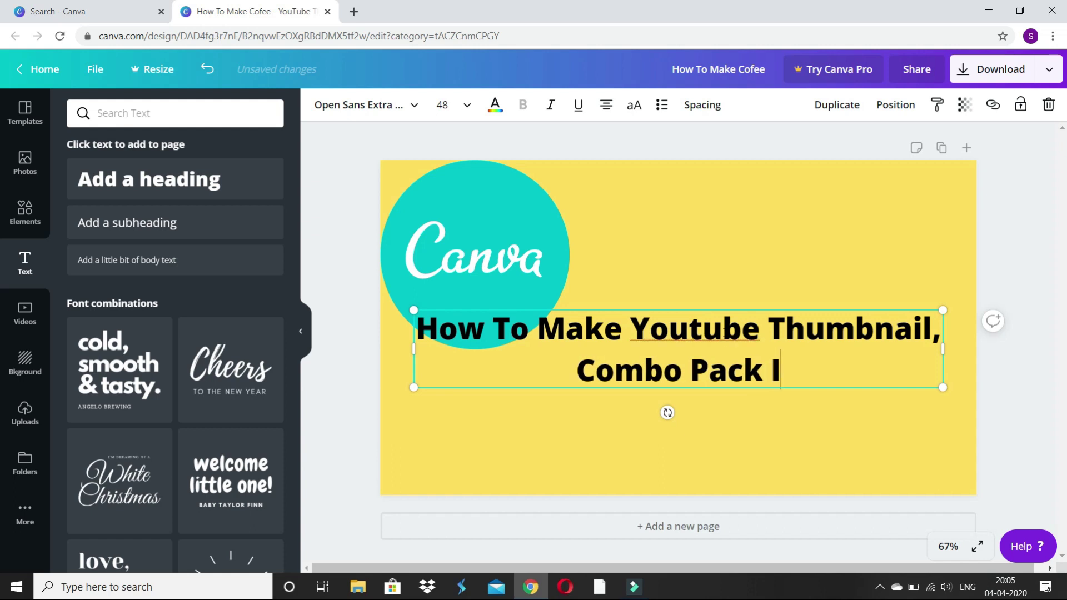
pyautogui.write('mages')
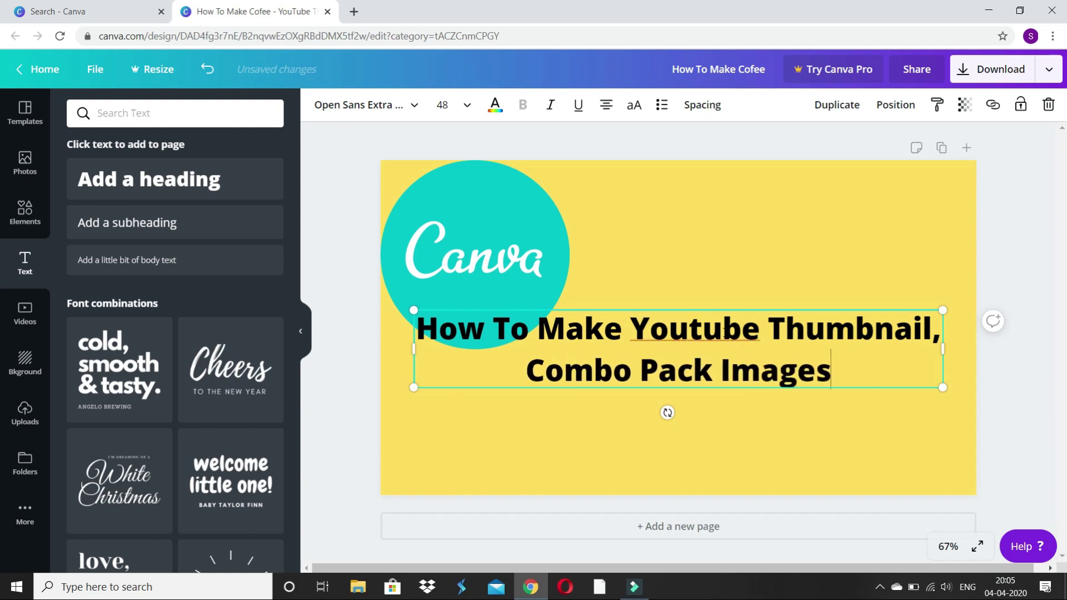
pyautogui.write(', An')
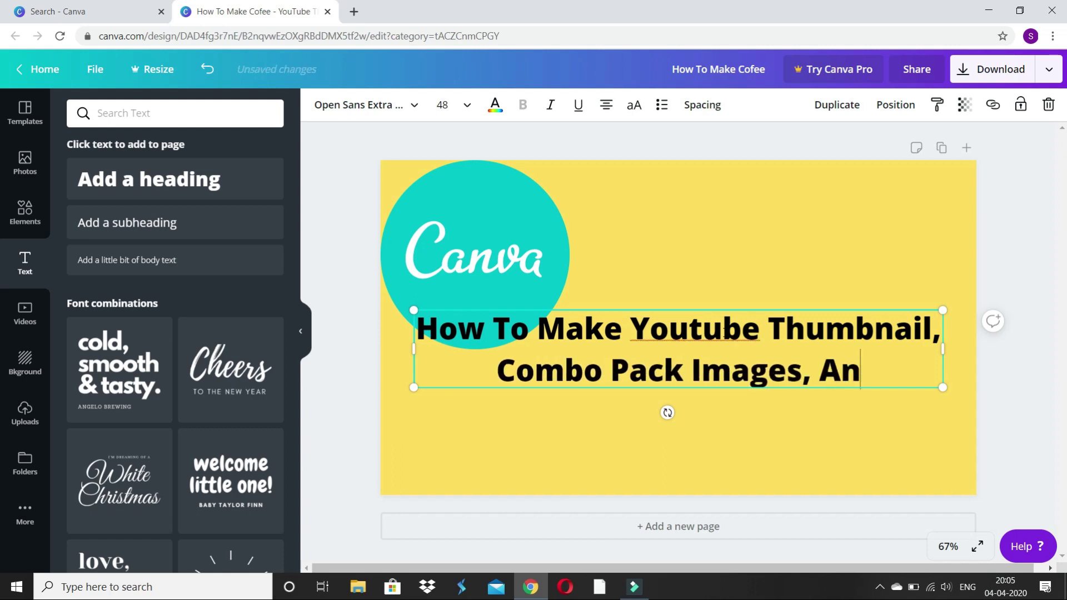
pyautogui.write('d Ma')
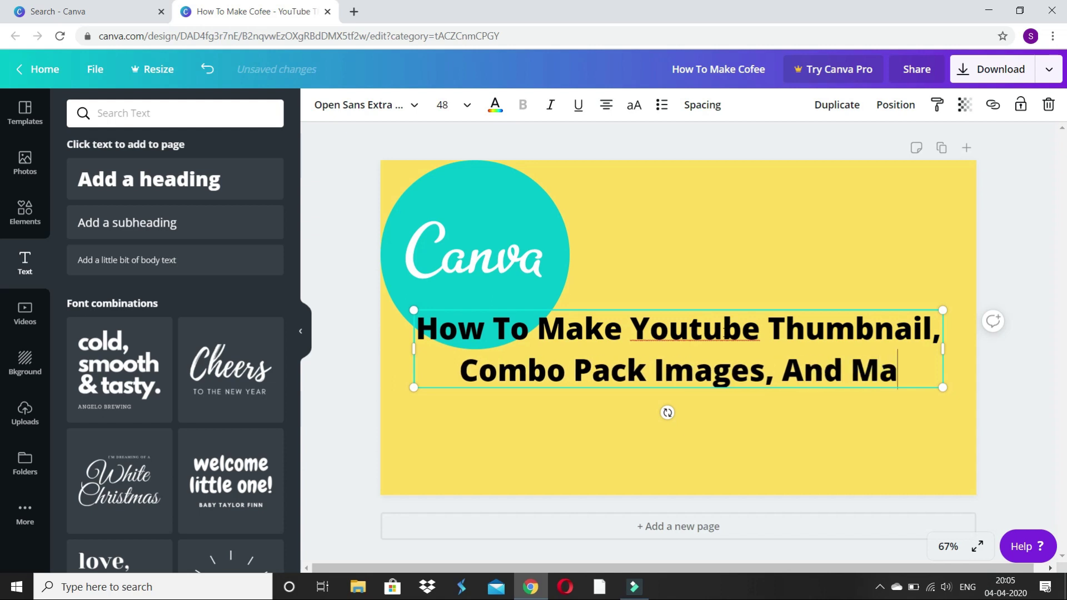
pyautogui.write('rketing ')
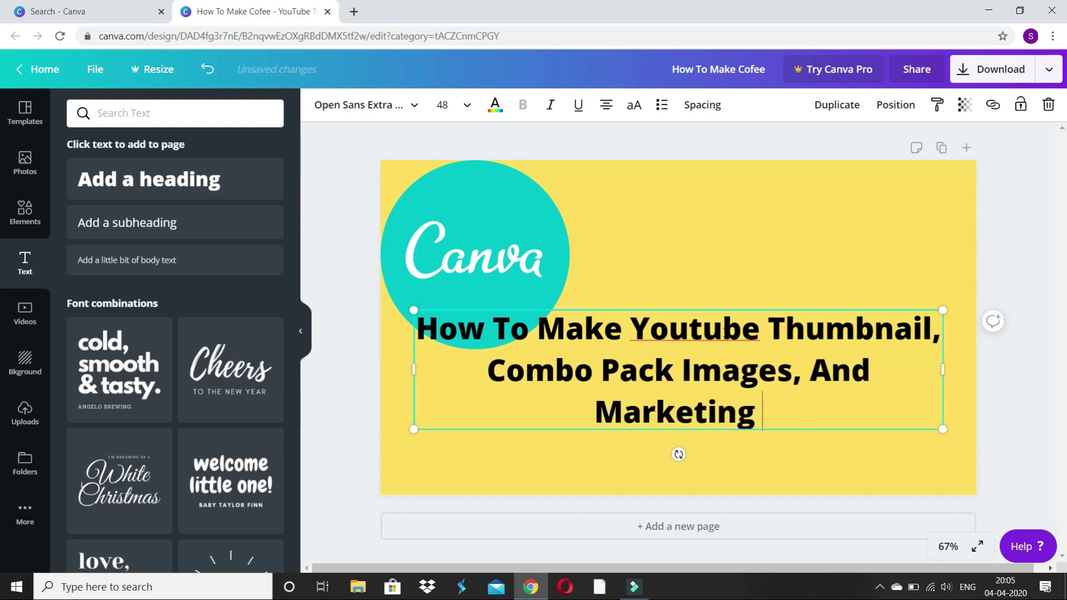
pyautogui.write('Pos')
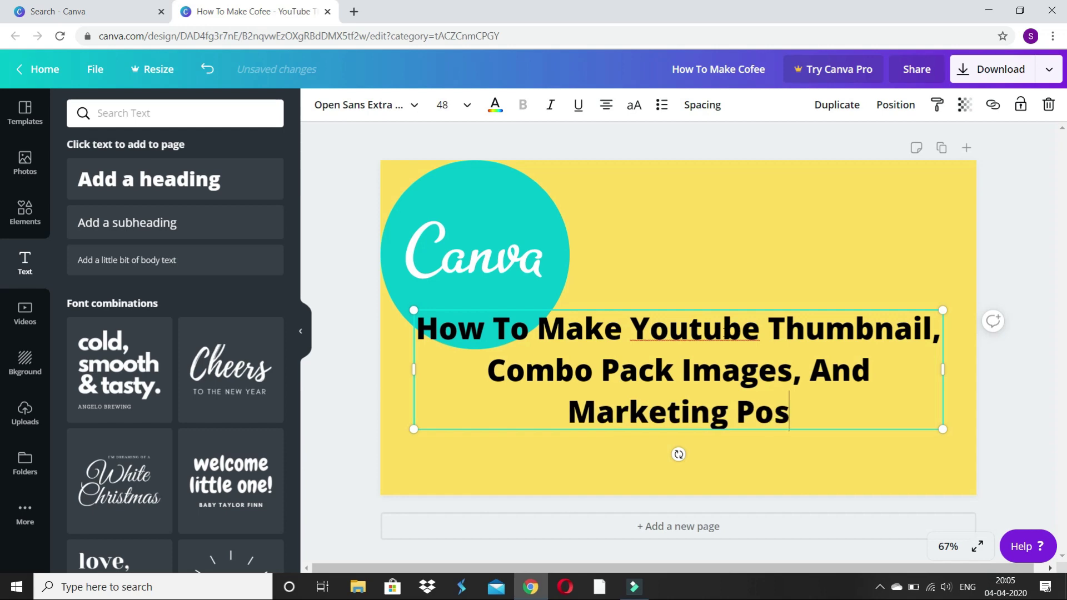
pyautogui.write('ter')
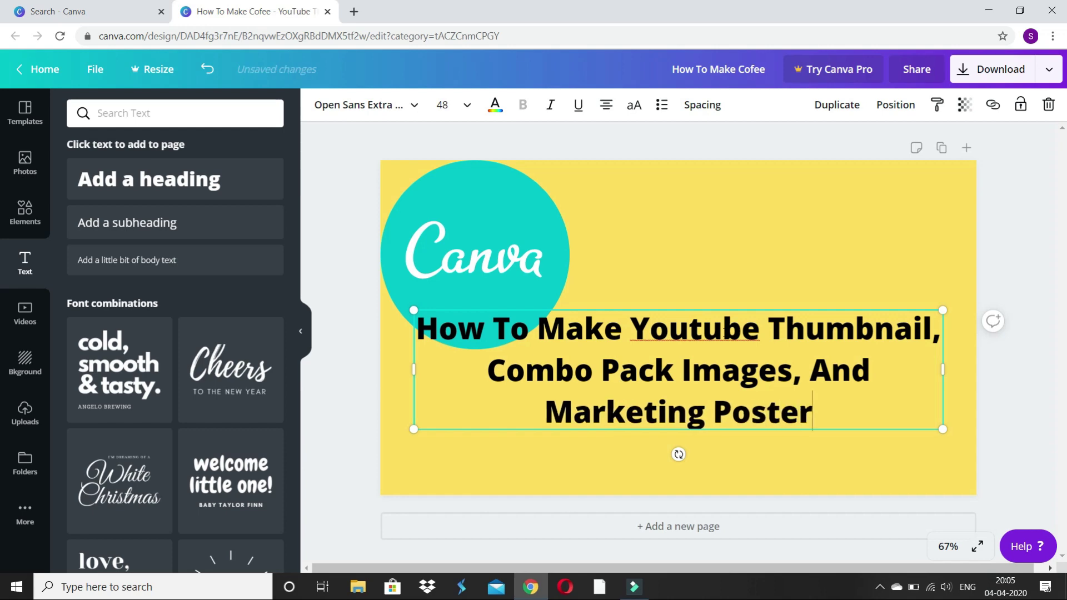
pyautogui.click(799, 382)
pyautogui.press('BackSpace')
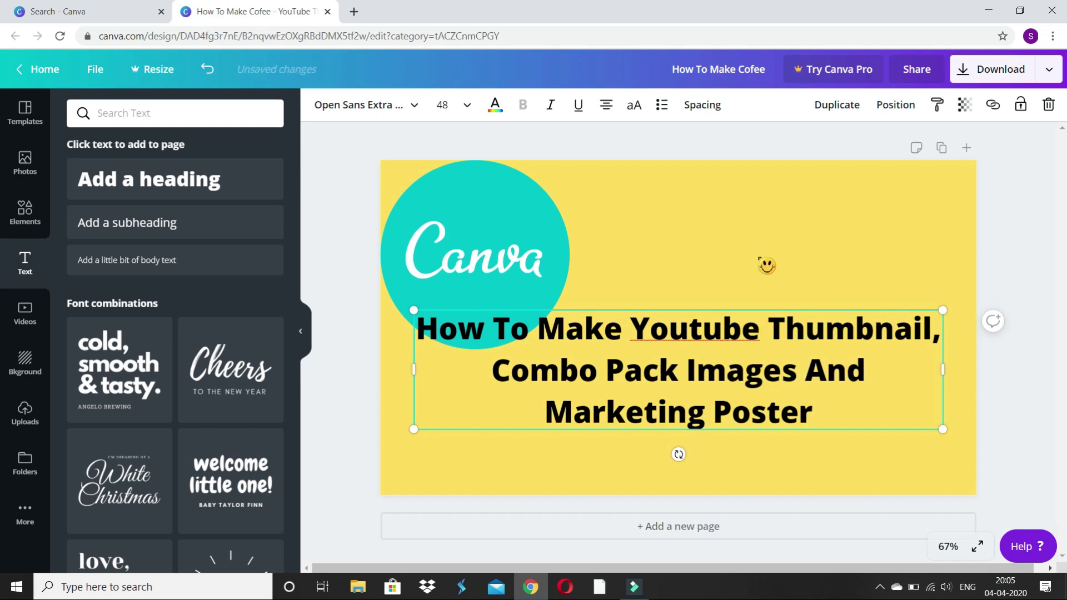
pyautogui.click(753, 241)
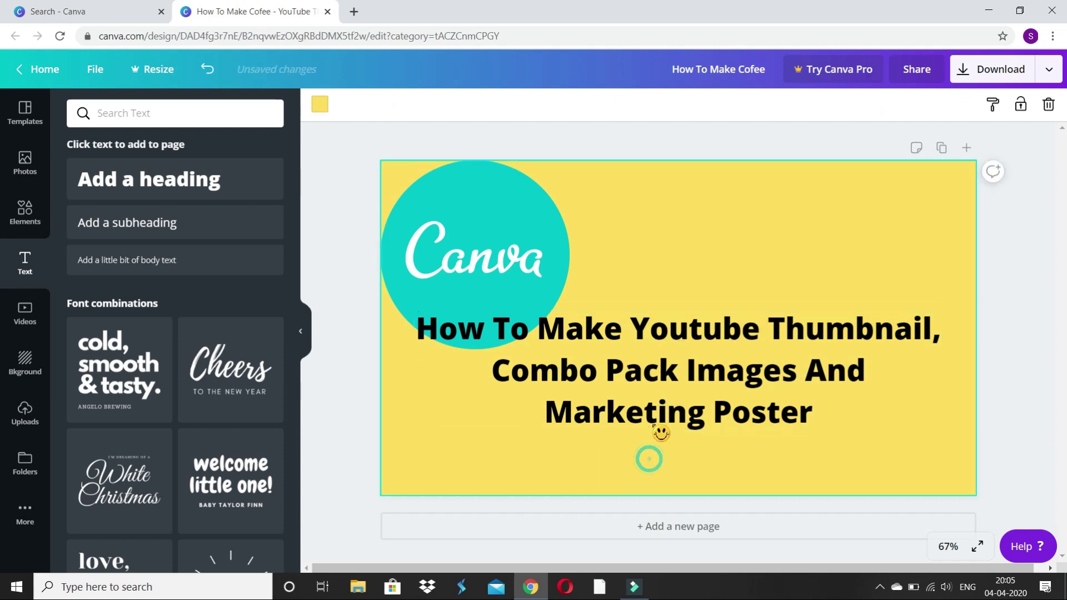
# Move the heading up-right, start 'Youtube' on a new line and add 'For Business'.
pyautogui.moveTo(648, 389)
pyautogui.mouseDown()
pyautogui.moveTo(682, 287)
pyautogui.moveTo(673, 294)
pyautogui.mouseUp()
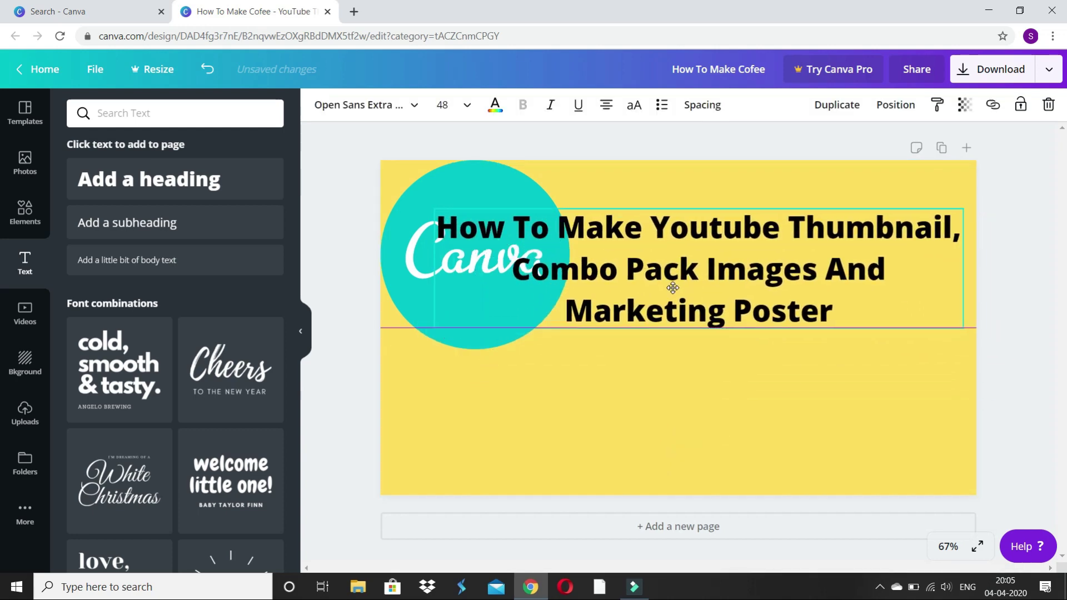
pyautogui.click(672, 295)
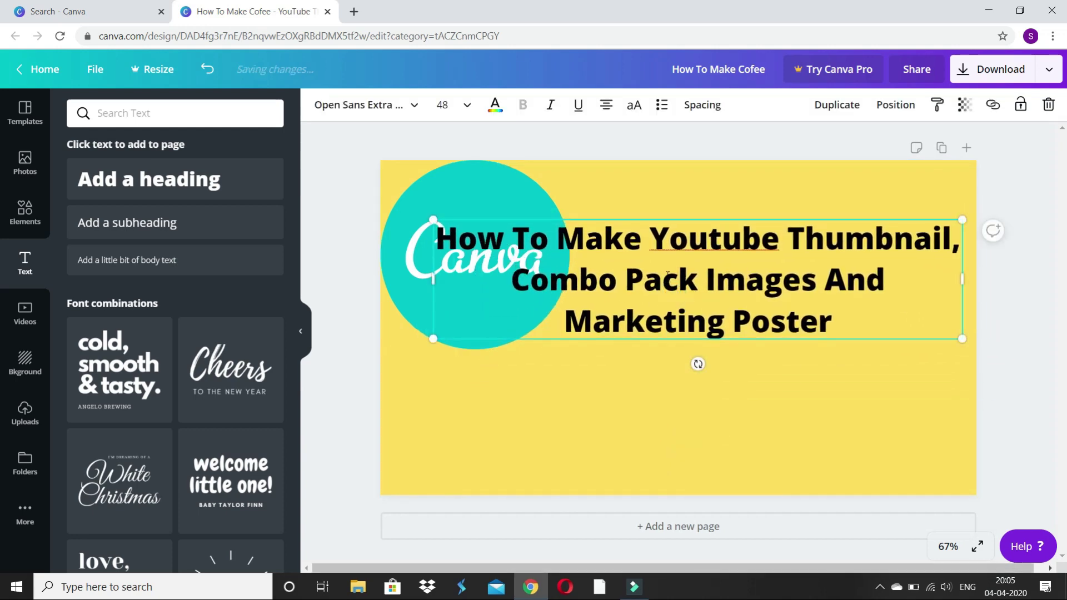
pyautogui.click(650, 242)
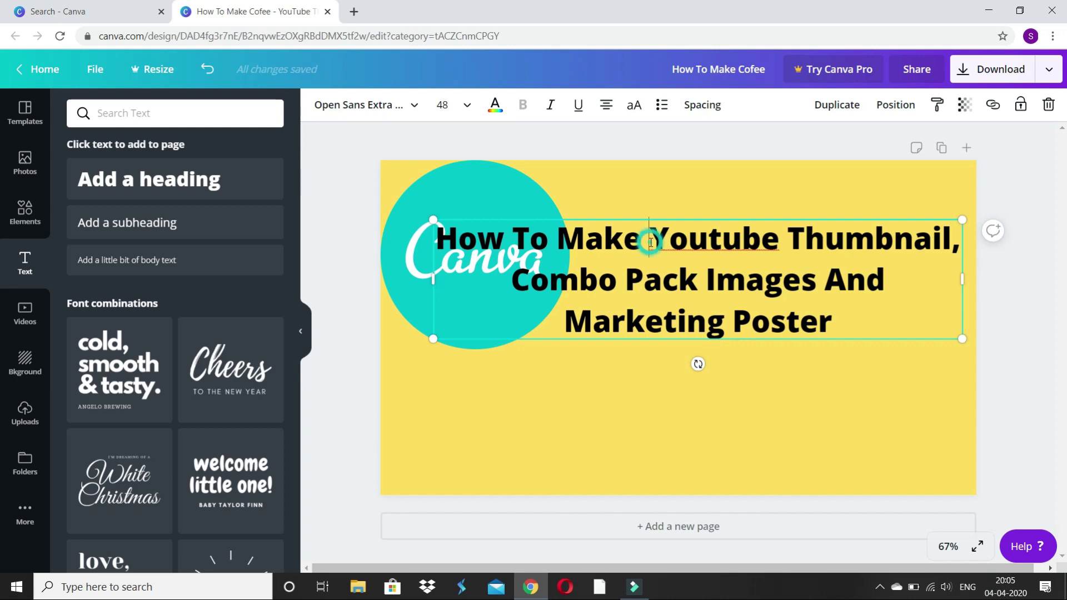
pyautogui.press('Return')
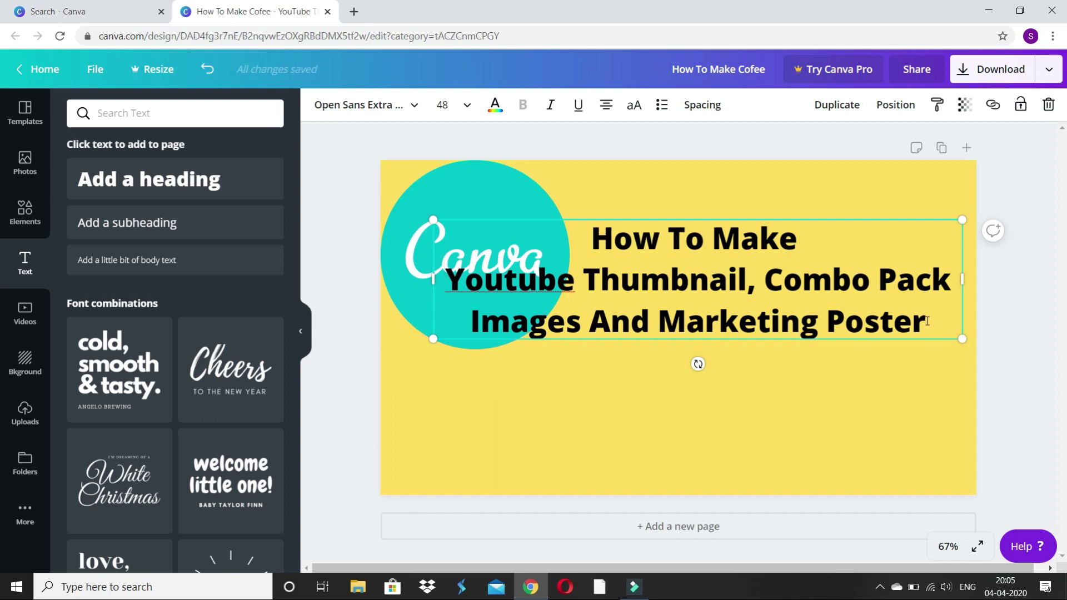
pyautogui.write(' Fo')
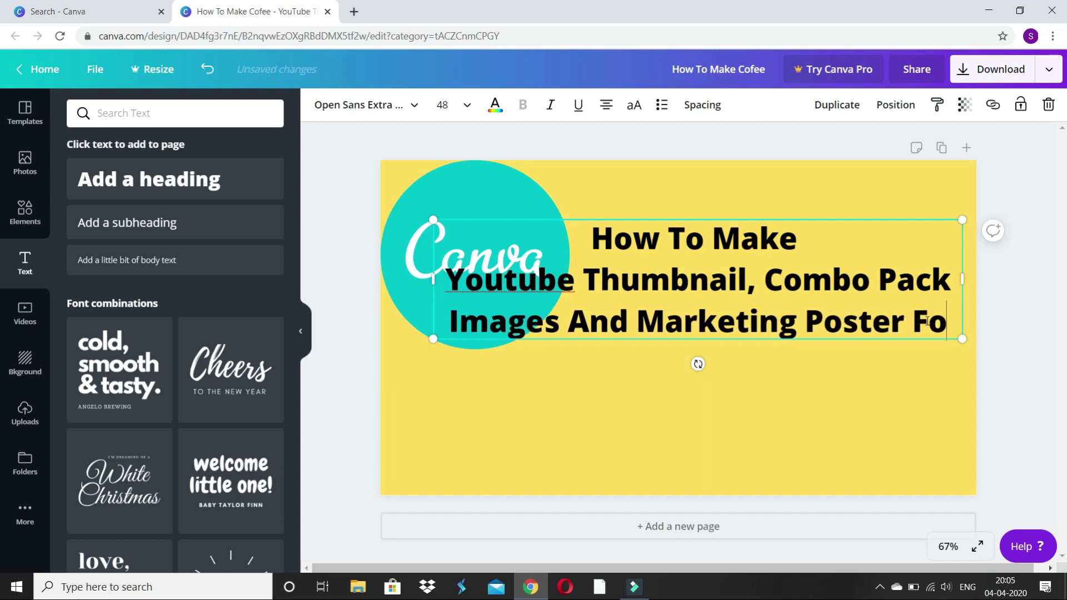
pyautogui.write('r Bus')
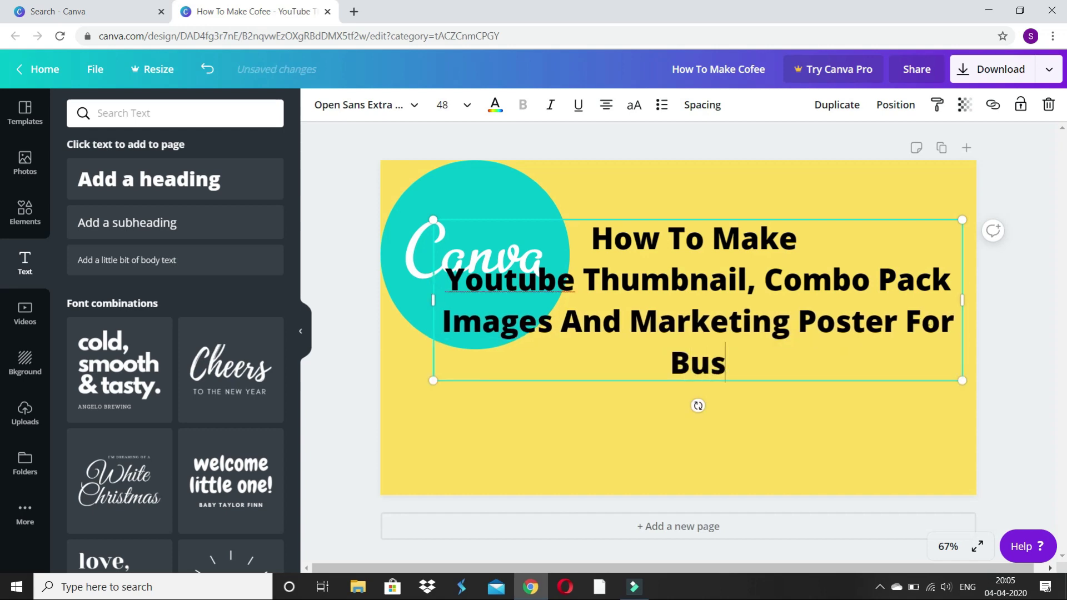
pyautogui.write('iness')
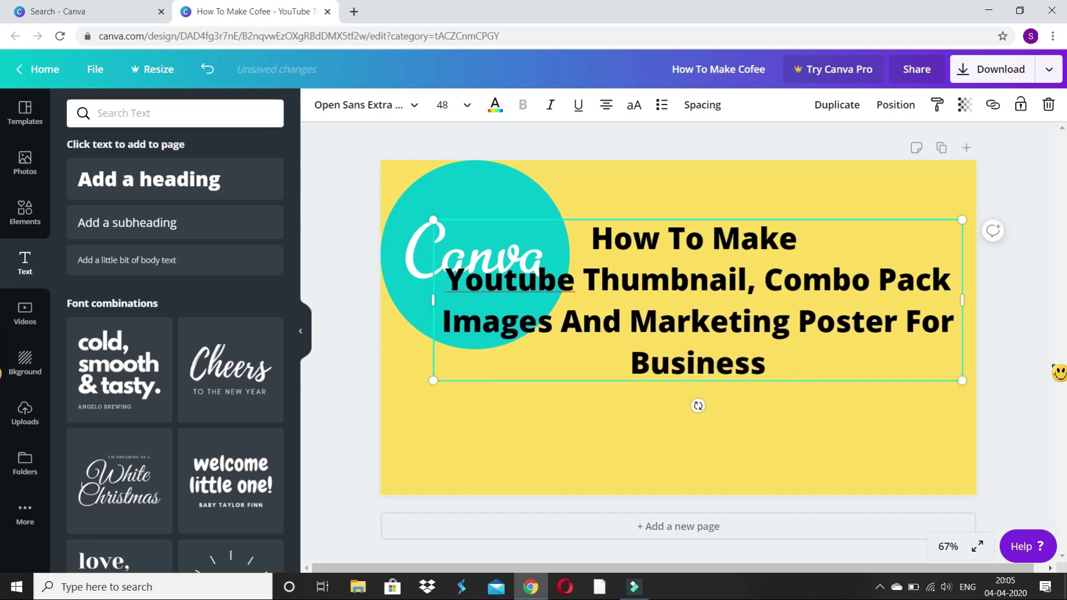
pyautogui.click(796, 434)
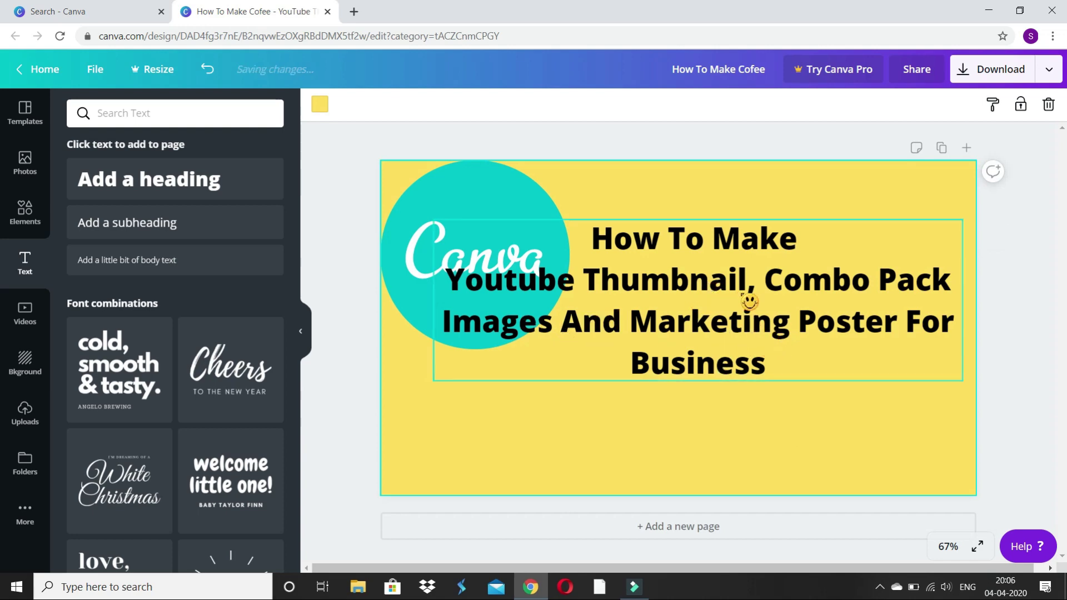
# Start 'Combo' on a new line, add 'Product' after 'Thumbnail,', and nudge the heading up-right.
pyautogui.click(766, 292)
pyautogui.click(760, 283)
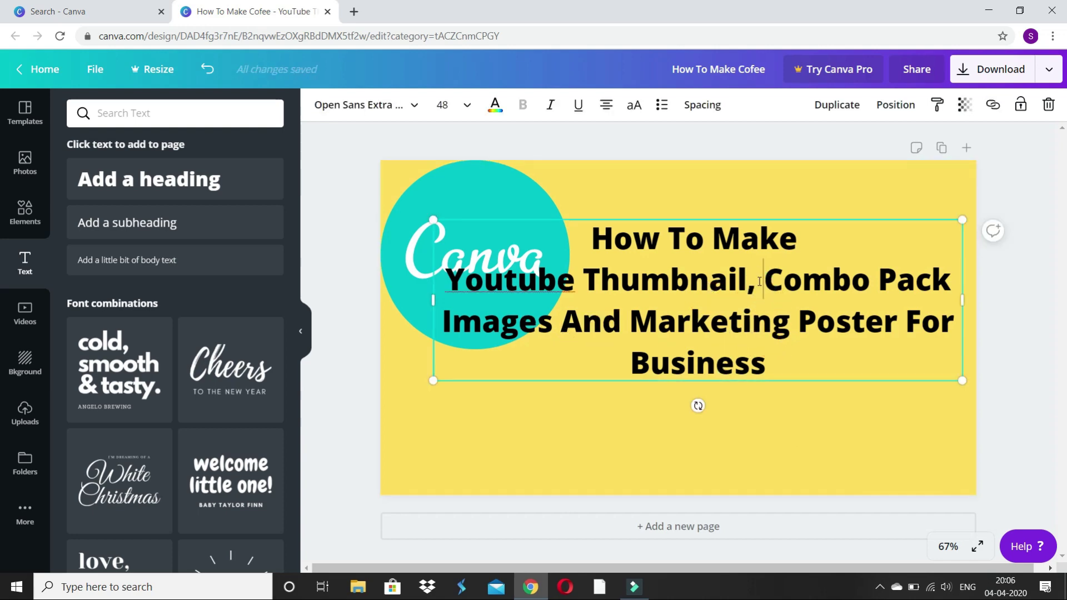
pyautogui.press('Return')
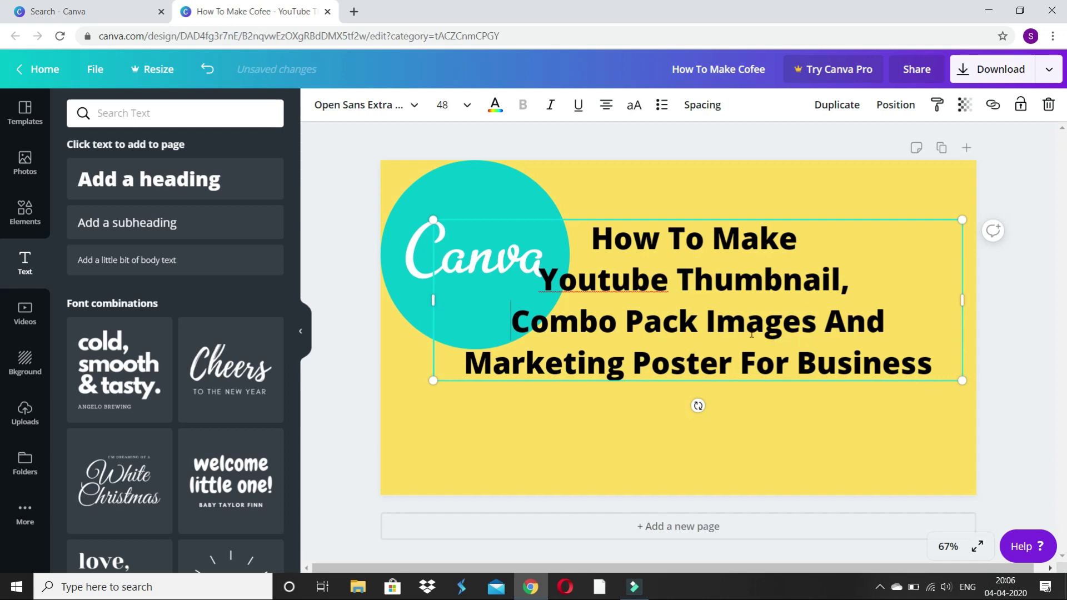
pyautogui.click(864, 289)
pyautogui.write('P')
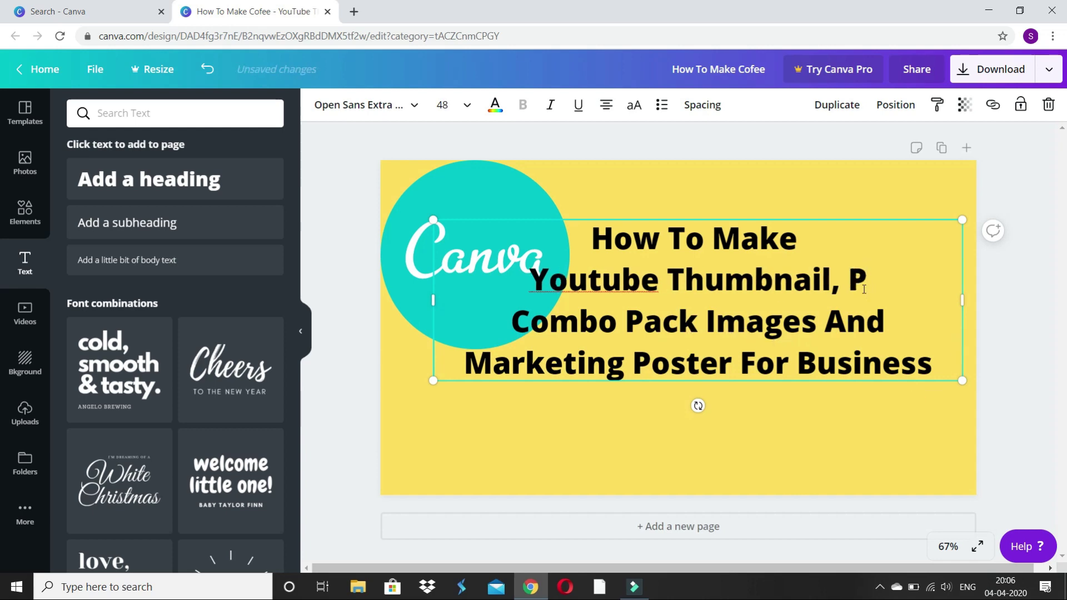
pyautogui.write('roduct')
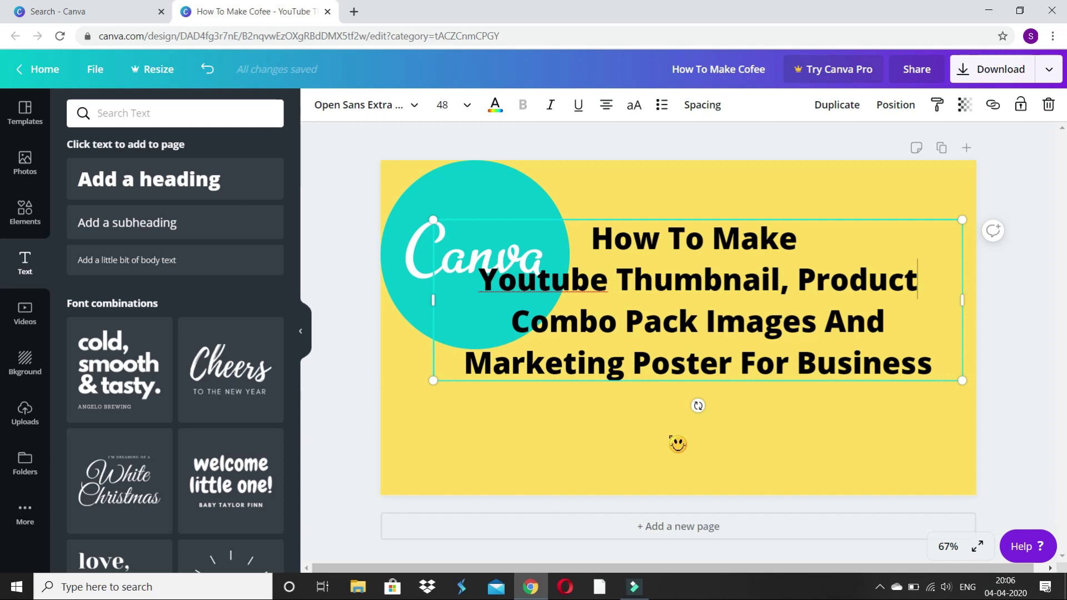
pyautogui.click(677, 444)
pyautogui.moveTo(694, 327); pyautogui.dragTo(717, 288)
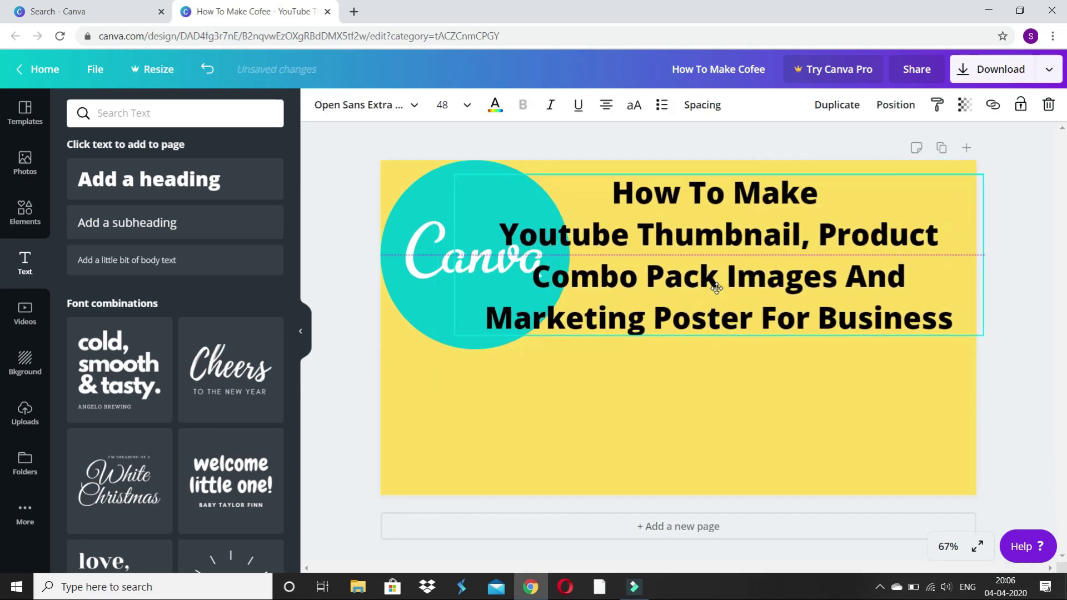
# Put 'Product' and 'And' on their own lines and remove the stray space.
pyautogui.click(817, 235)
pyautogui.press('Return')
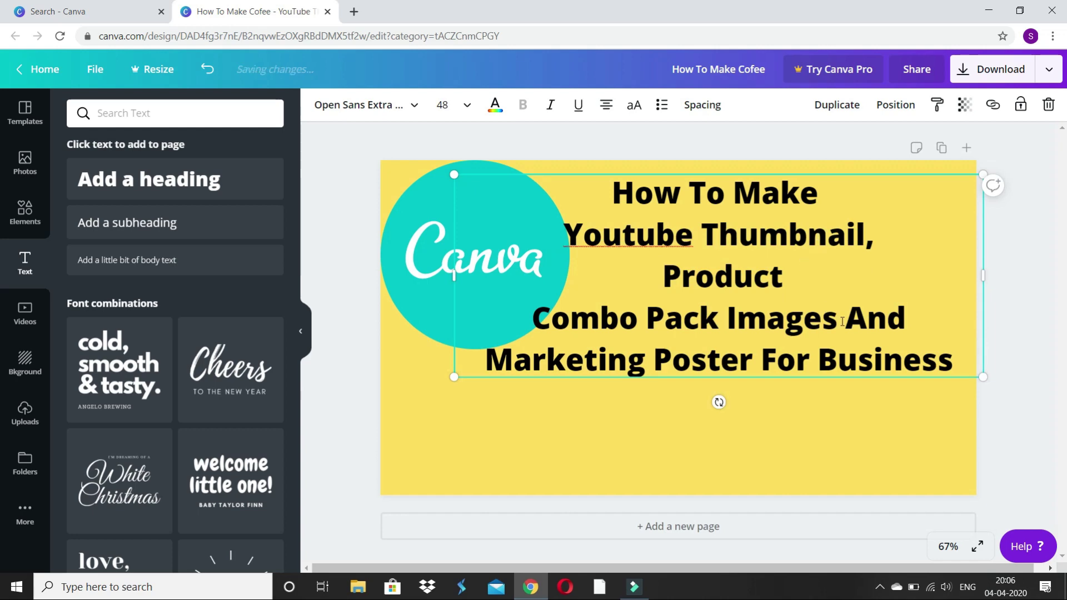
pyautogui.click(843, 317)
pyautogui.click(843, 318)
pyautogui.press('Return')
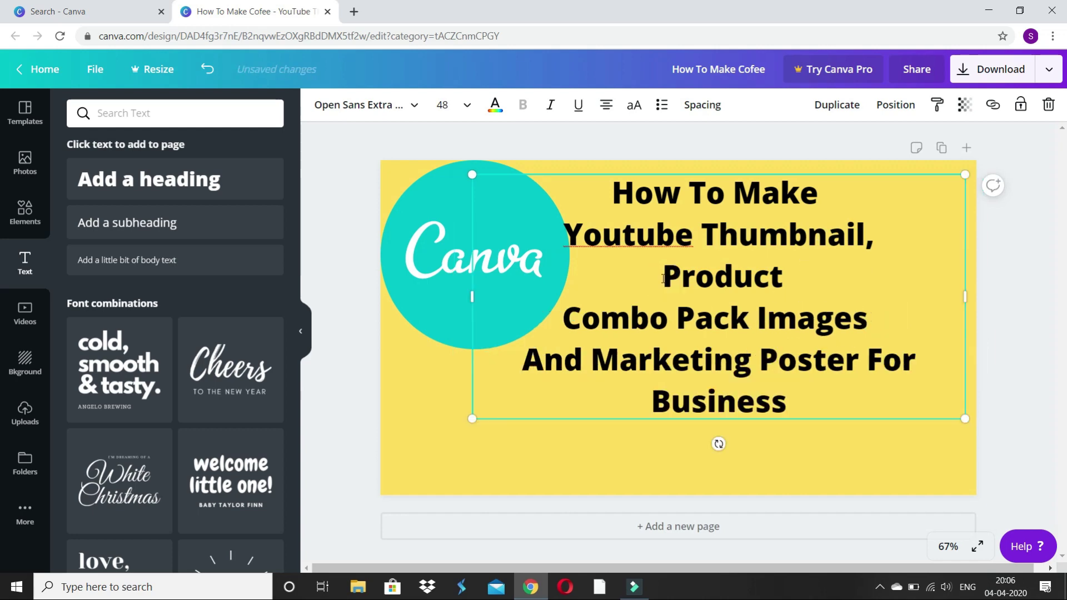
pyautogui.press('BackSpace')
pyautogui.press('BackSpace')
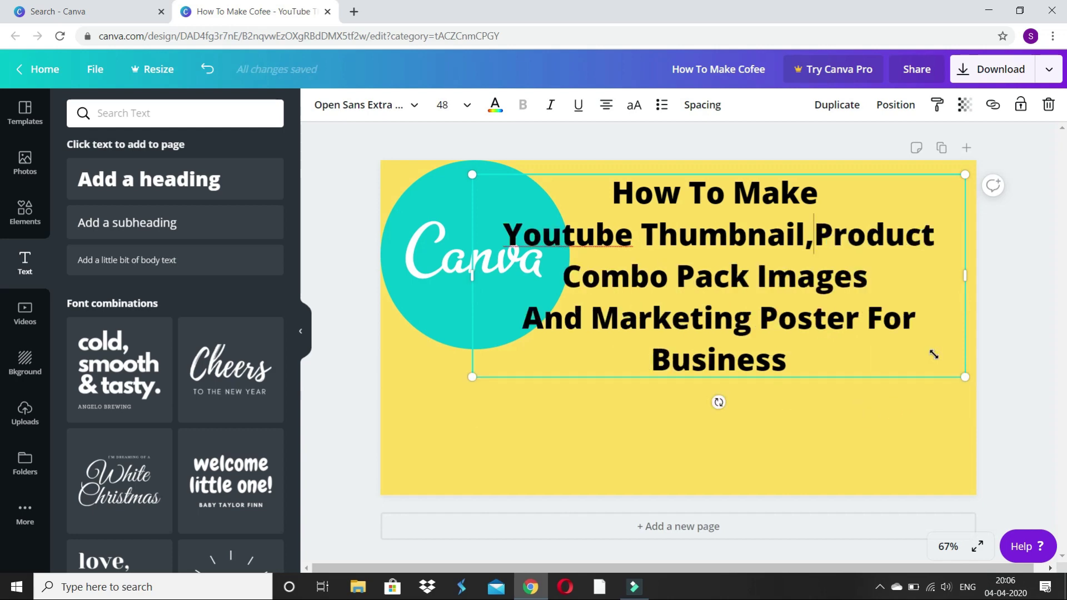
# Resize the heading box and rejoin 'Product' with 'Combo Pack Images' on one line.
pyautogui.moveTo(933, 354); pyautogui.dragTo(856, 332)
pyautogui.moveTo(720, 320)
pyautogui.mouseDown()
pyautogui.moveTo(776, 311)
pyautogui.moveTo(851, 268)
pyautogui.mouseUp()
pyautogui.click(772, 400)
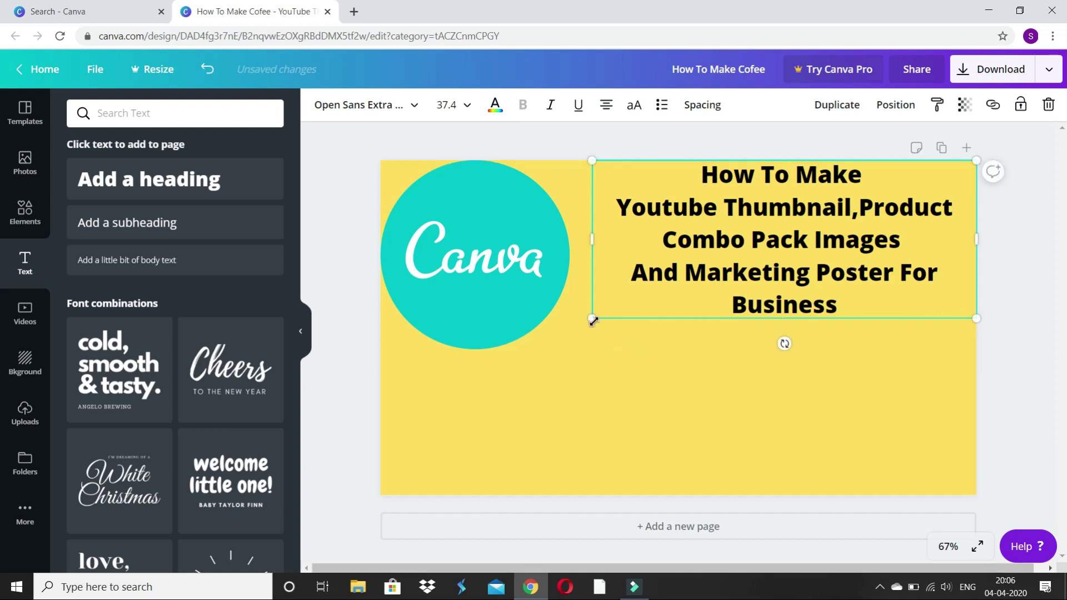
pyautogui.moveTo(592, 319); pyautogui.dragTo(570, 327)
pyautogui.click(849, 215)
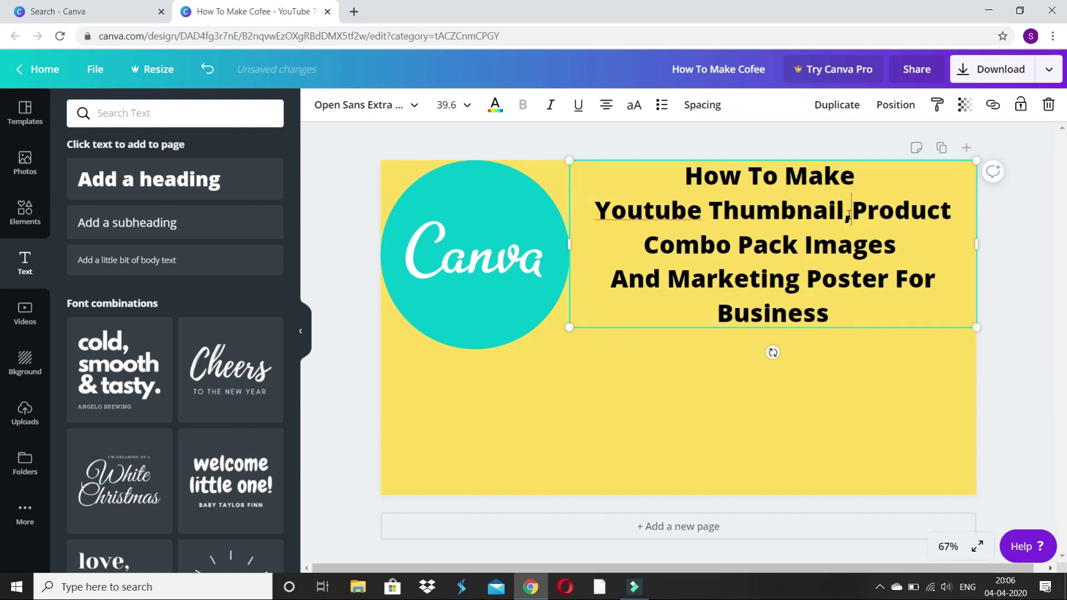
pyautogui.press('Return')
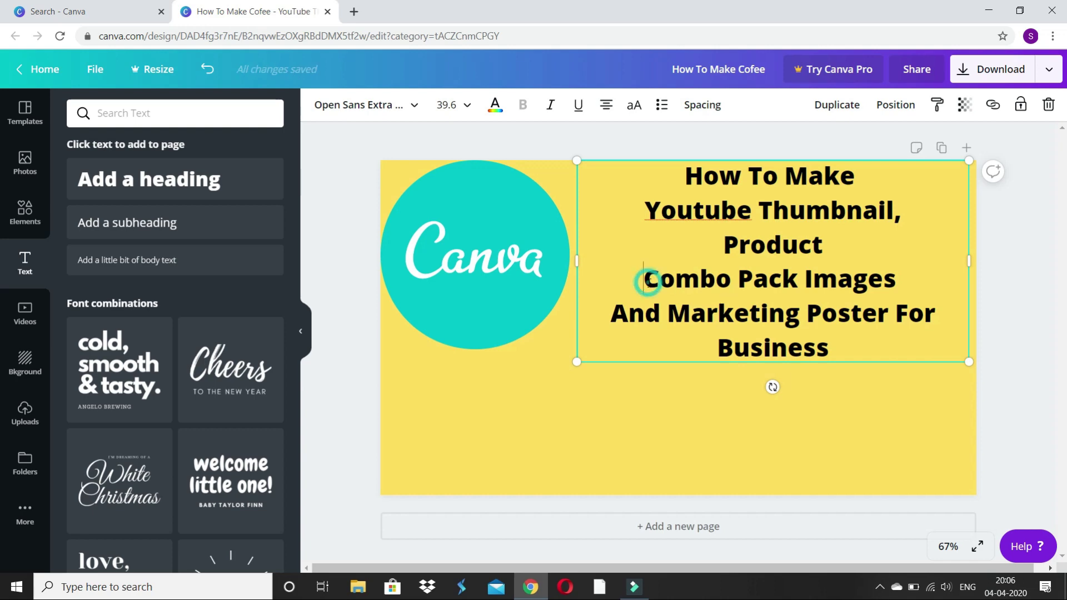
pyautogui.press('BackSpace')
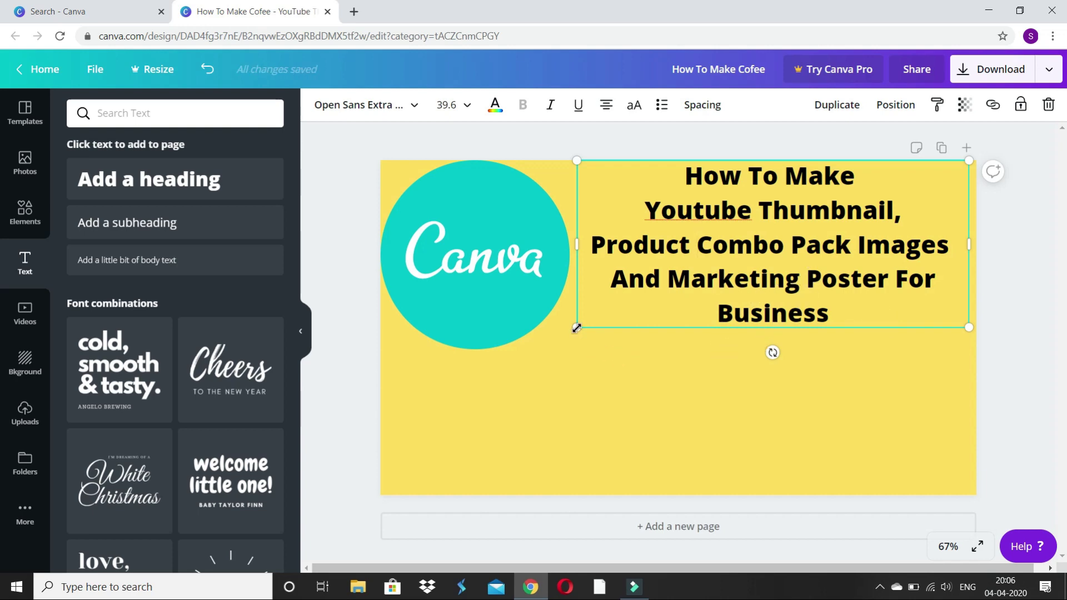
# Enlarge the heading, give 'For Business' and 'And Marketing Poster' their own lines, and narrow the box.
pyautogui.moveTo(576, 327); pyautogui.dragTo(573, 354)
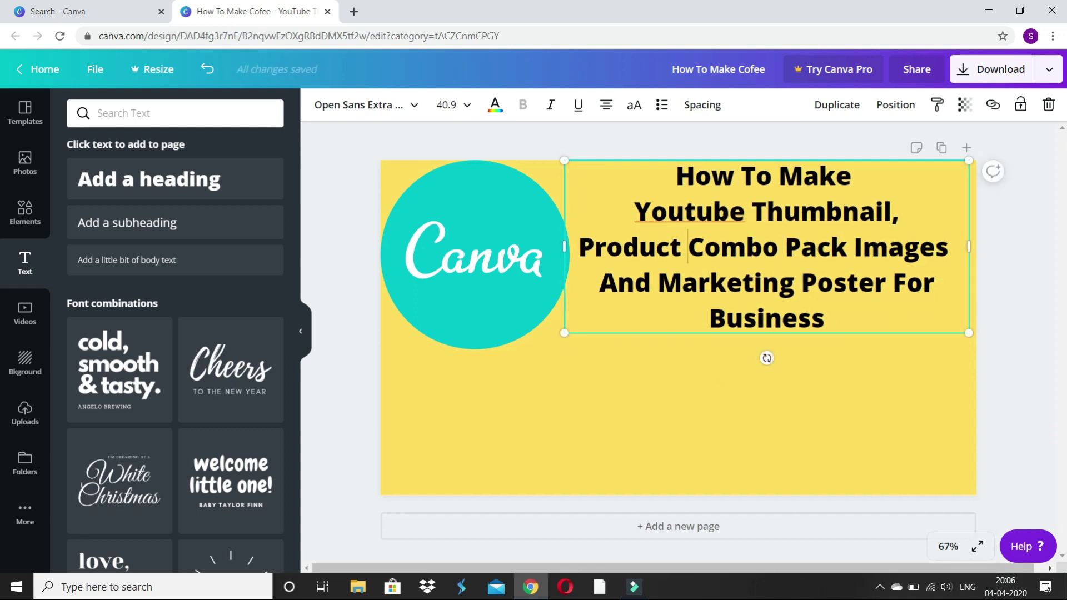
pyautogui.click(888, 287)
pyautogui.press('Return')
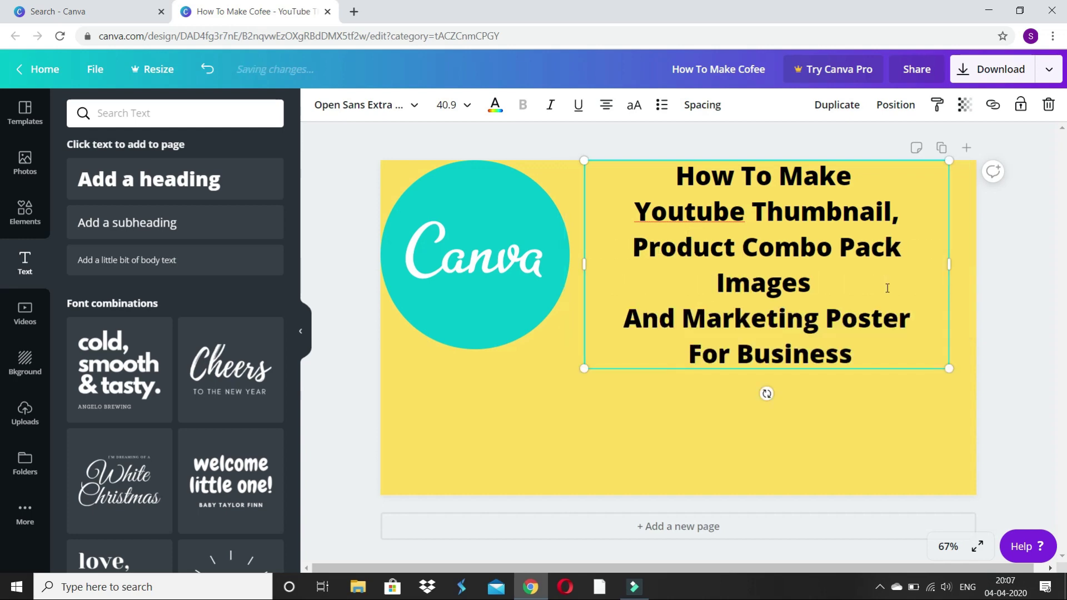
pyautogui.press('BackSpace')
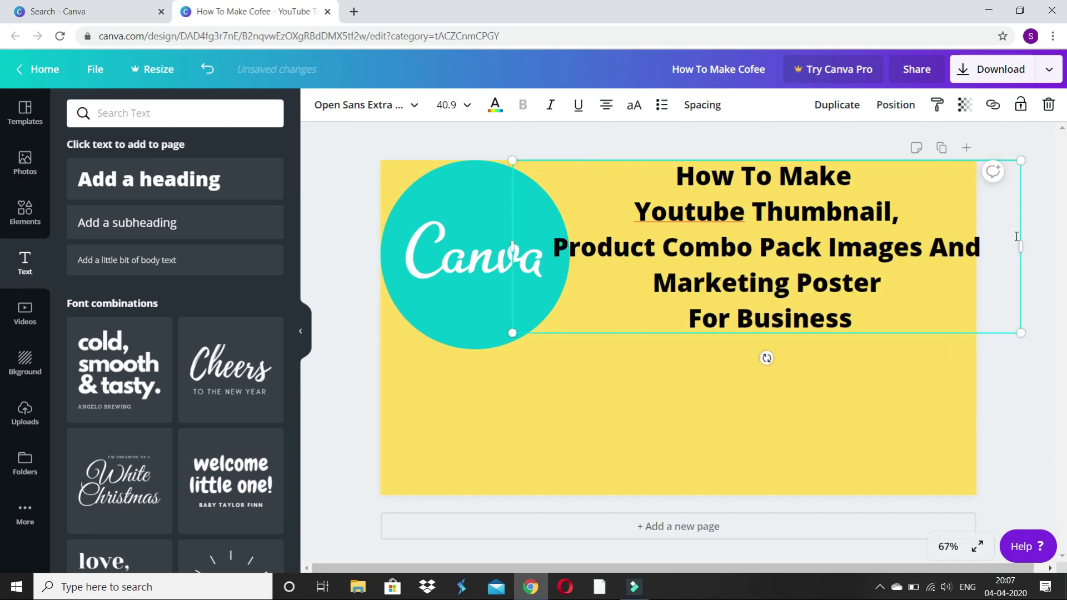
pyautogui.moveTo(1023, 248); pyautogui.dragTo(956, 254)
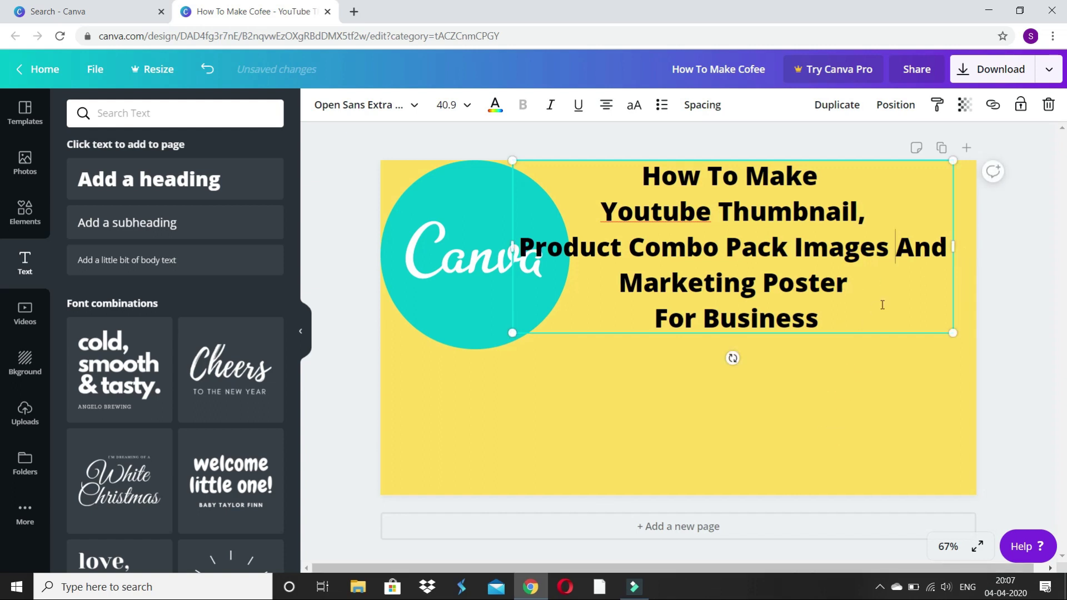
pyautogui.press('Return')
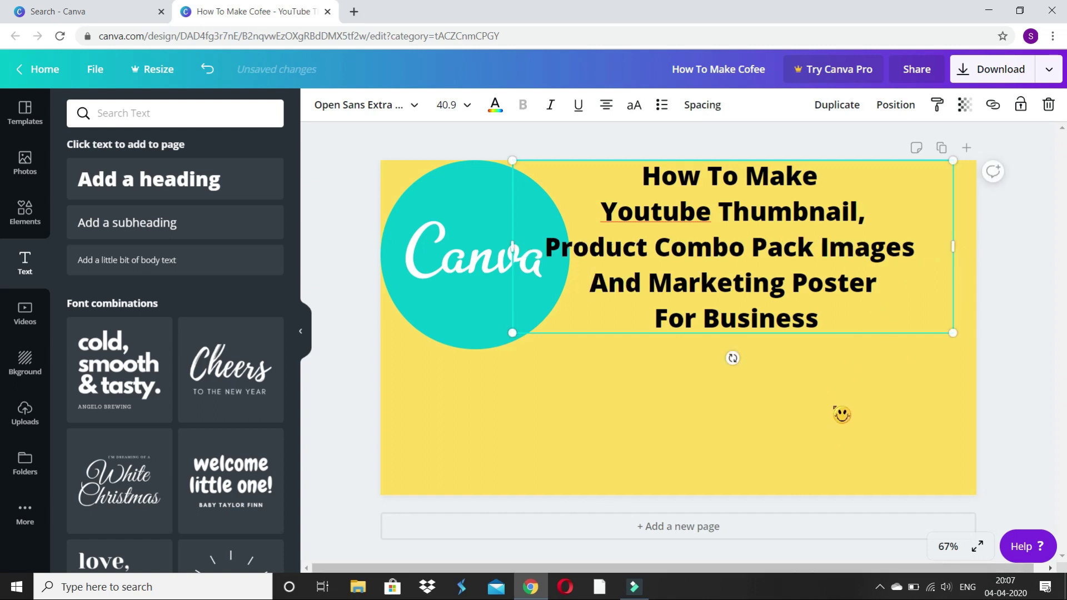
# Enlarge the heading slightly and align it to the page's top-right edge.
pyautogui.click(802, 448)
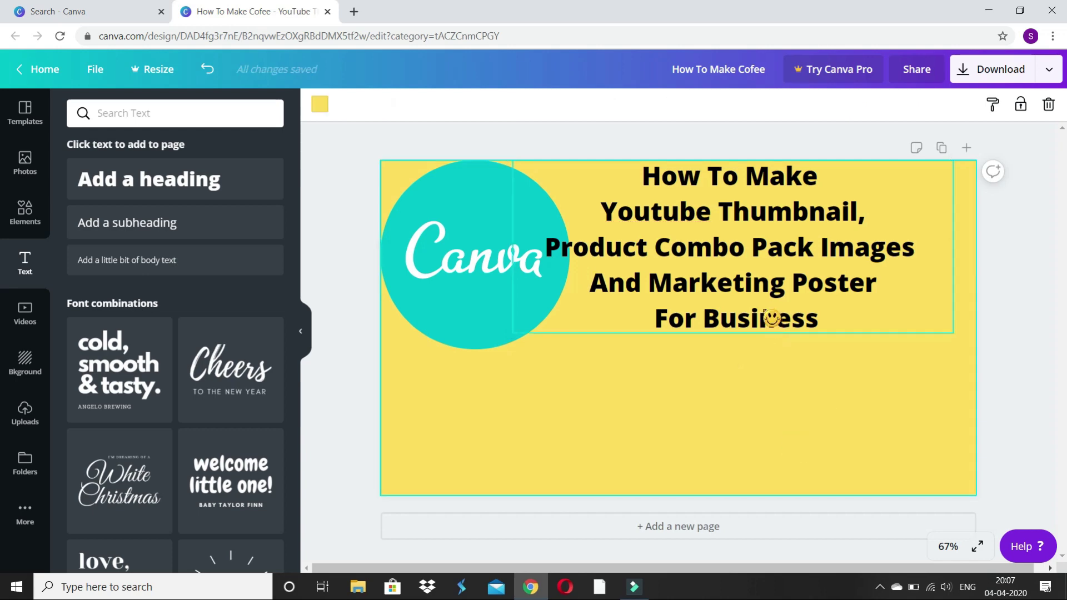
pyautogui.moveTo(771, 318); pyautogui.dragTo(794, 318)
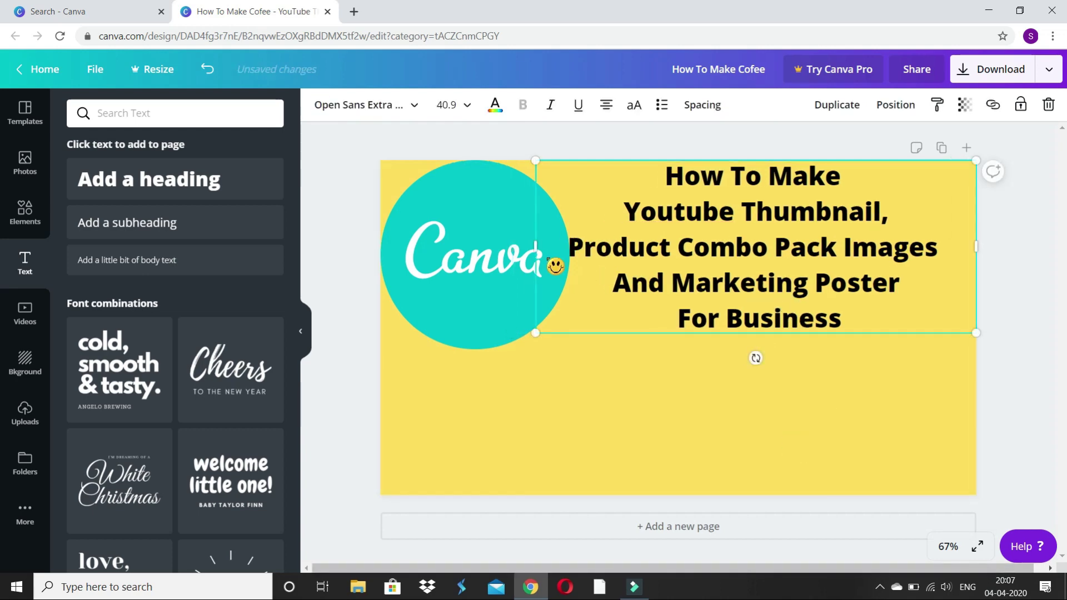
pyautogui.moveTo(534, 248); pyautogui.dragTo(598, 246)
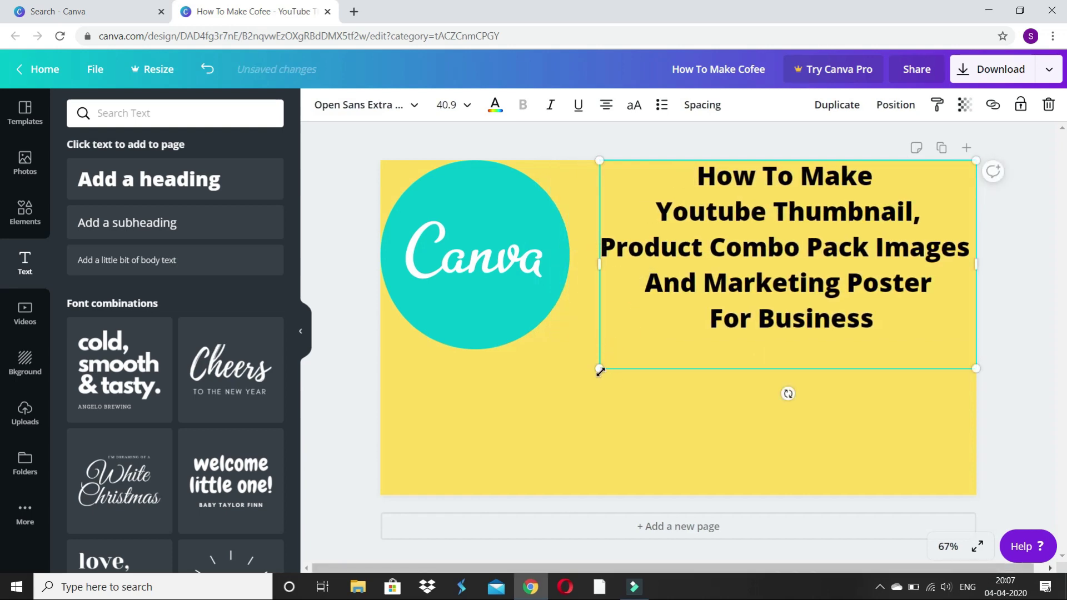
pyautogui.moveTo(594, 377); pyautogui.dragTo(585, 391)
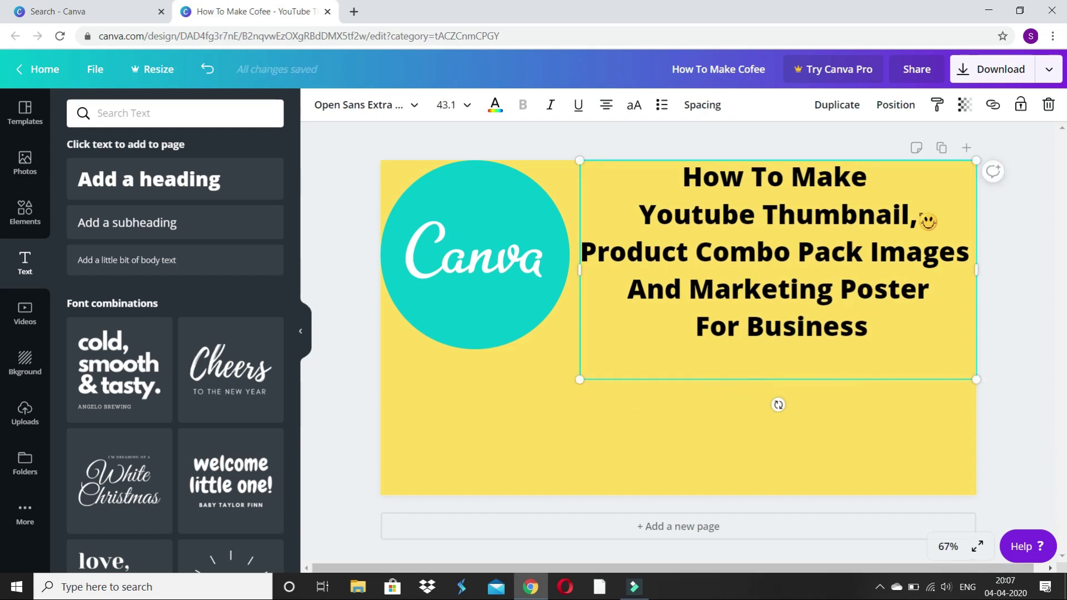
pyautogui.moveTo(849, 278); pyautogui.dragTo(838, 306)
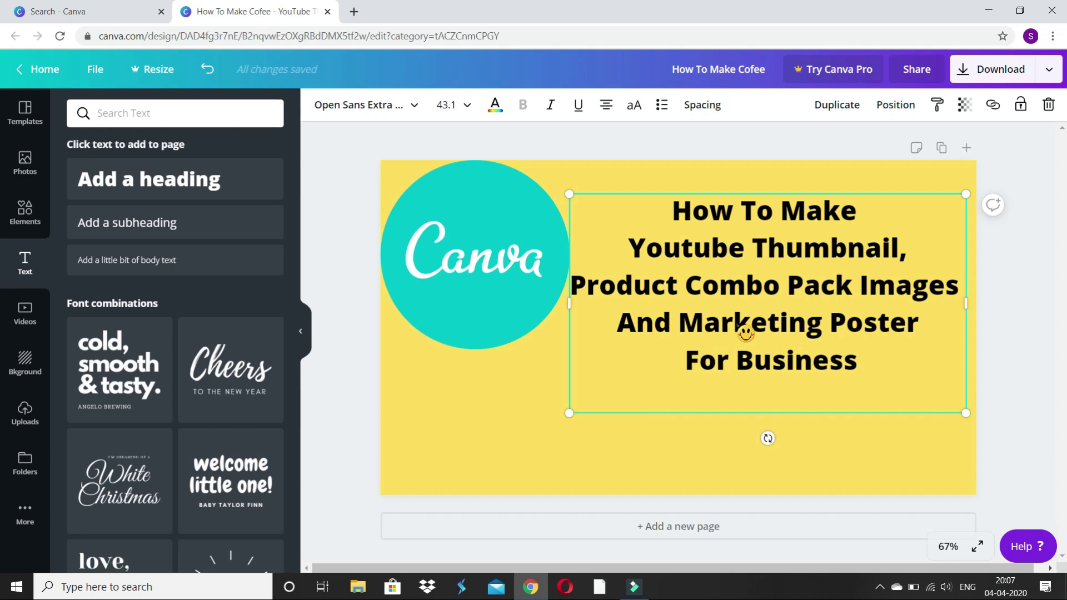
pyautogui.moveTo(743, 329); pyautogui.dragTo(748, 290)
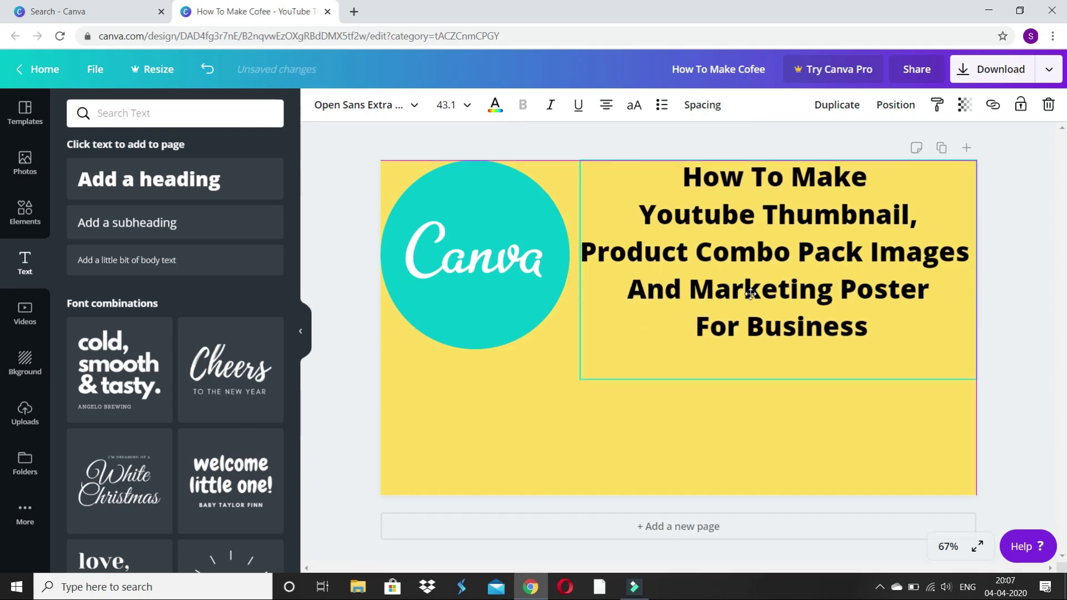
# Shrink the teal Canva logo circle at the top left.
pyautogui.click(528, 309)
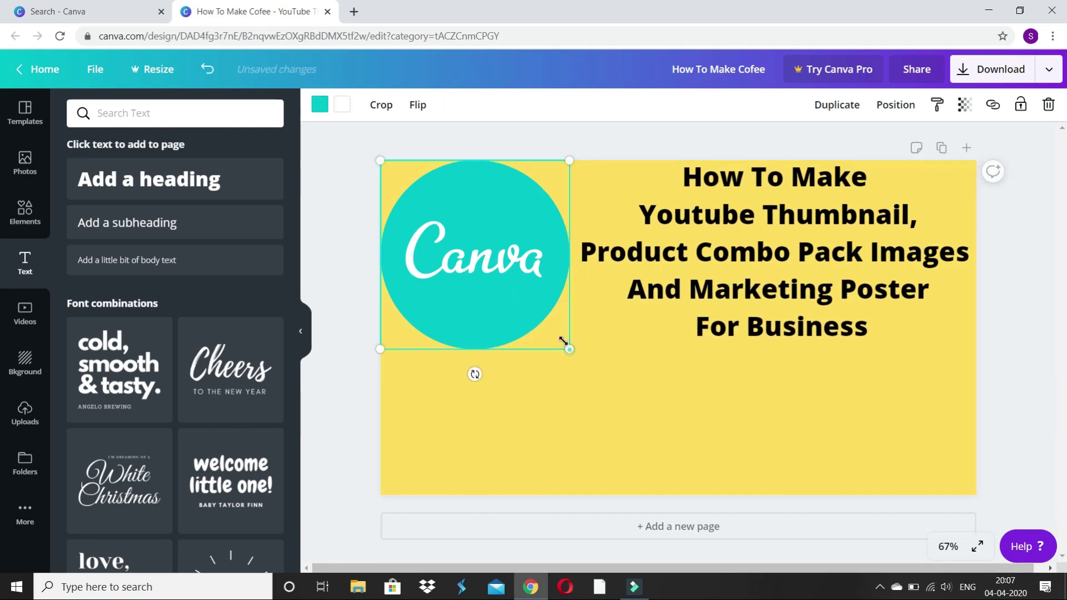
pyautogui.moveTo(563, 340); pyautogui.dragTo(533, 312)
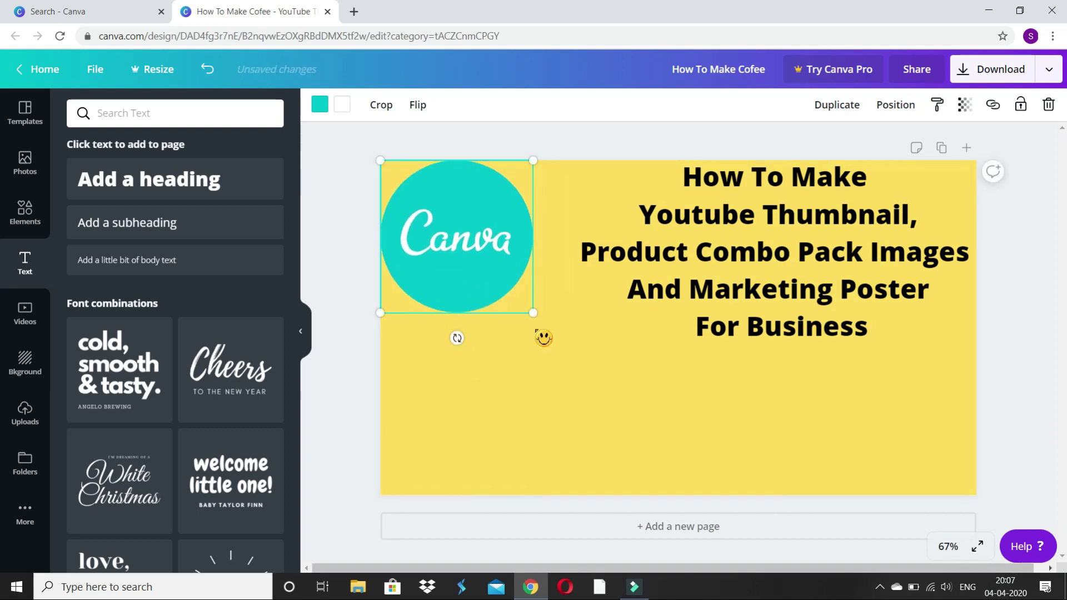
pyautogui.click(685, 281)
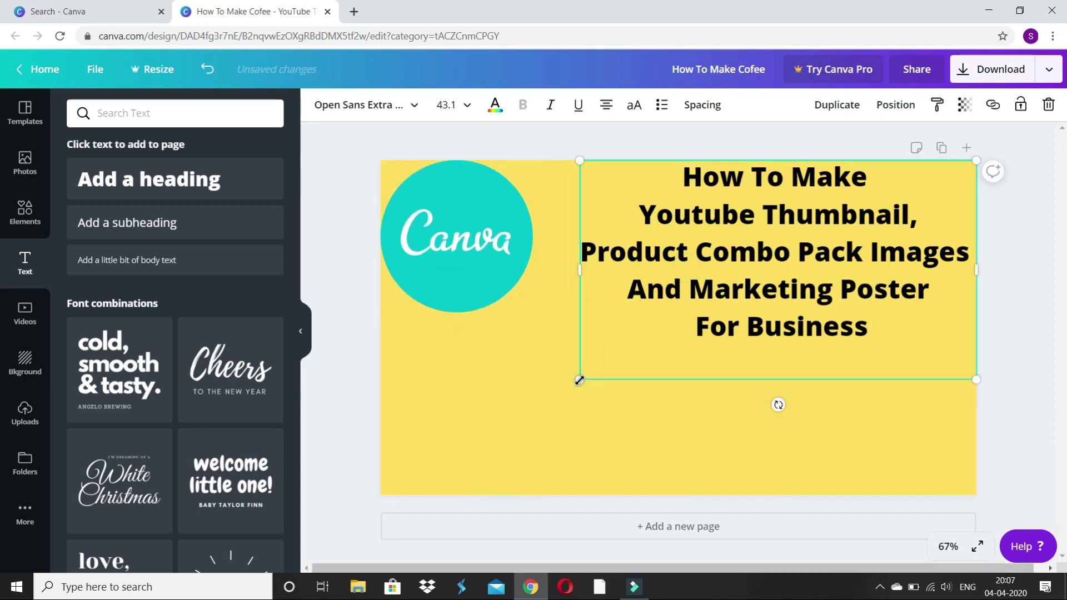
# Enlarge the five-line heading so it stretches across the right side of the thumbnail.
pyautogui.moveTo(579, 380); pyautogui.dragTo(536, 392)
pyautogui.click(667, 456)
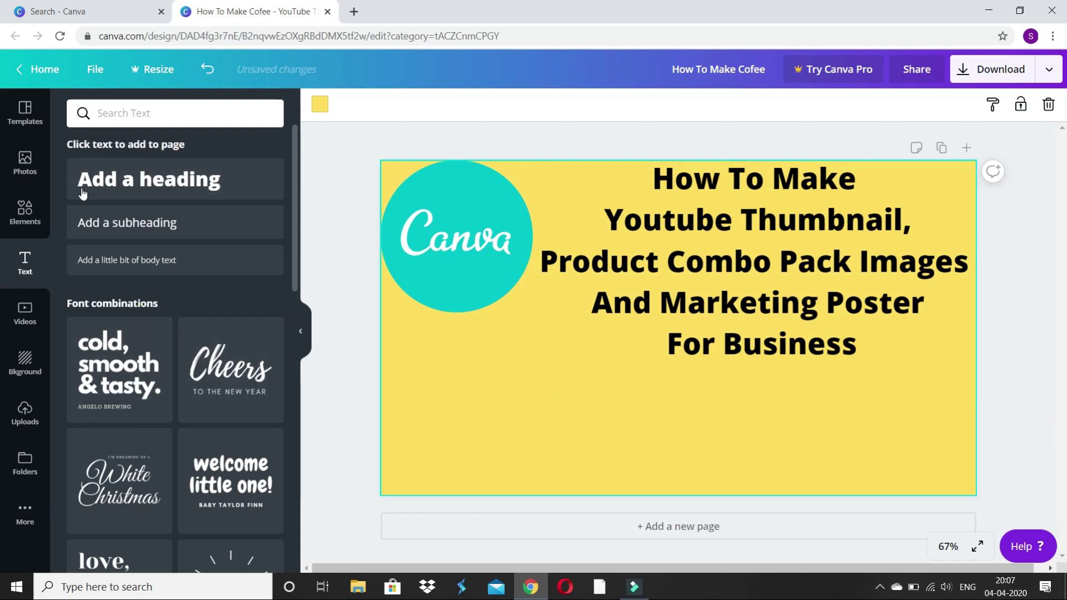
# Search Elements for 'youtube' and add the YouTube logo to the design.
pyautogui.click(27, 217)
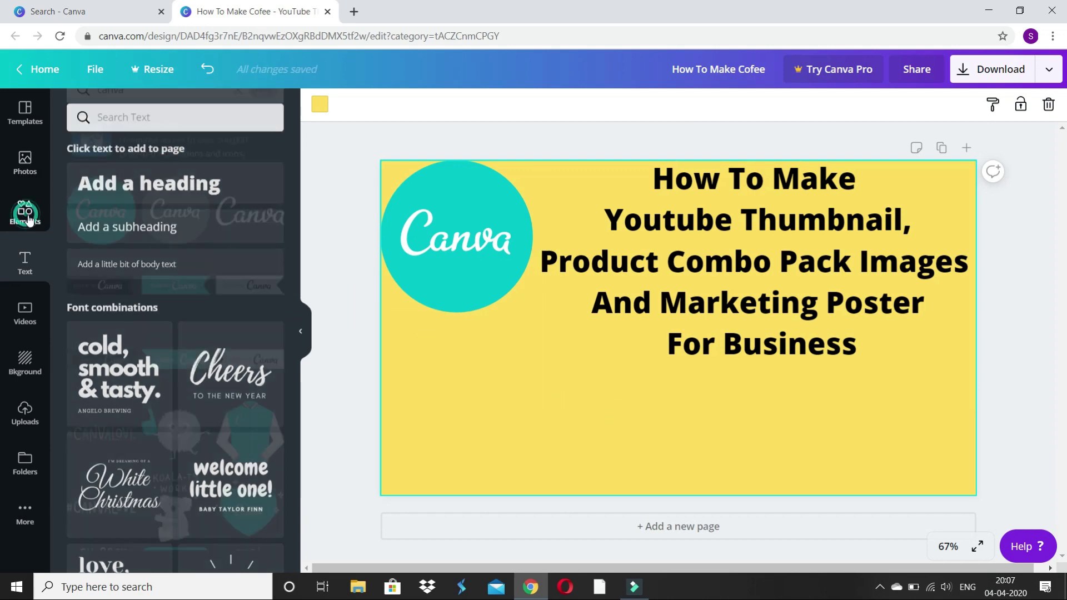
pyautogui.click(155, 114)
pyautogui.press('BackSpace')
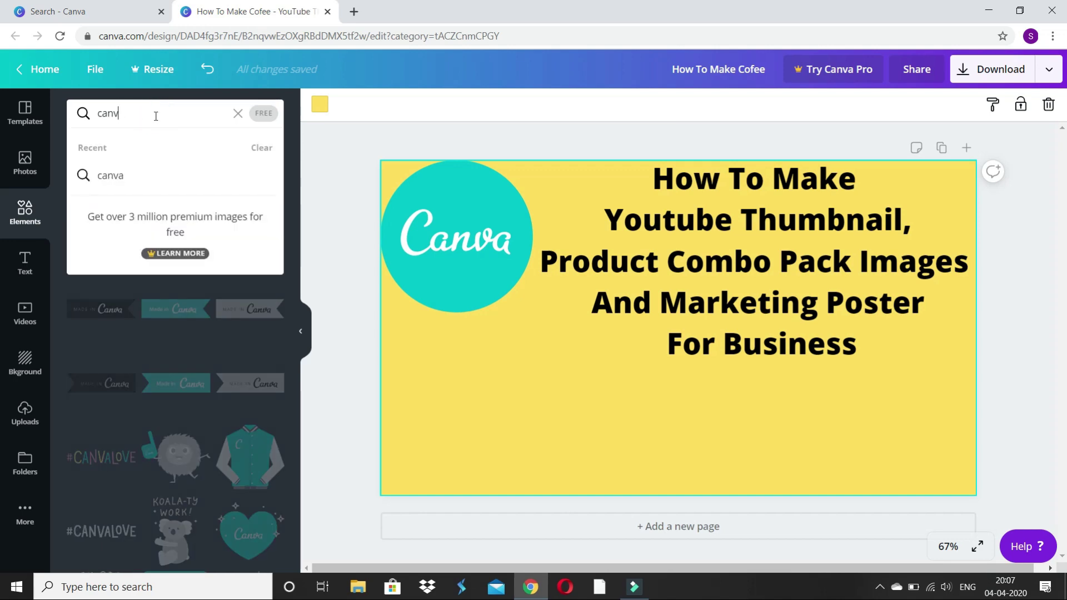
pyautogui.press('BackSpace')
pyautogui.press('BackSpace')
pyautogui.press('BackSpace')
pyautogui.write('youtube')
pyautogui.click(125, 176)
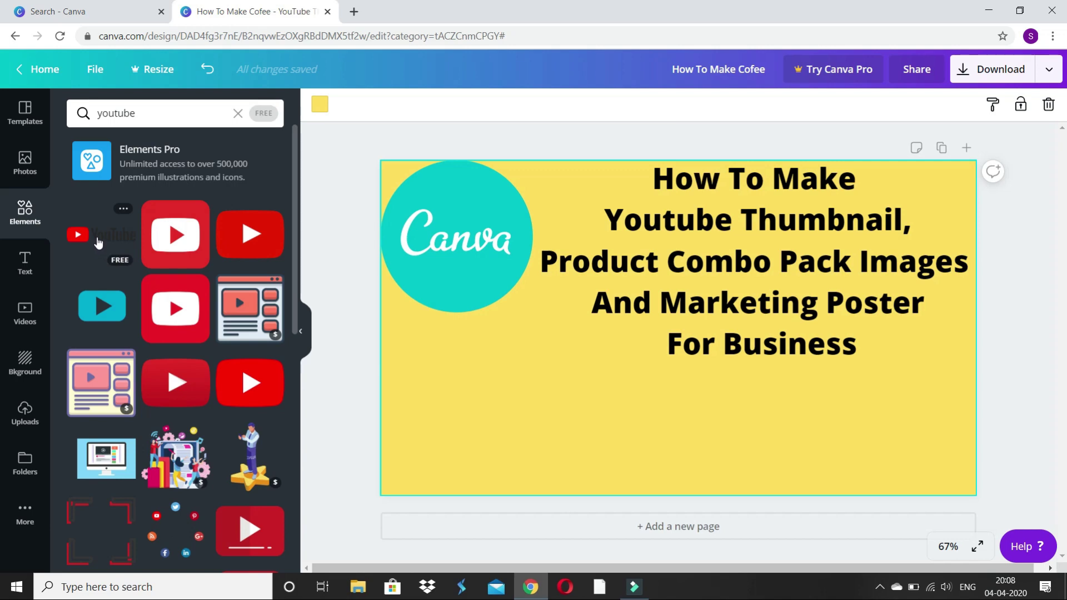
pyautogui.click(97, 243)
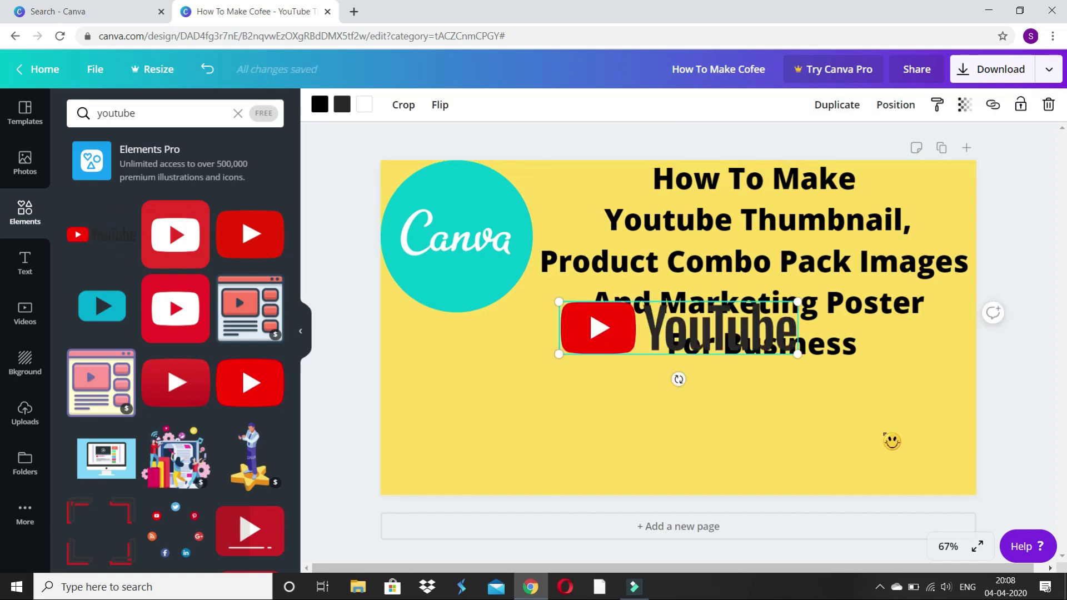
# Position the YouTube logo on the left, just below the Canva logo.
pyautogui.moveTo(740, 332); pyautogui.dragTo(629, 392)
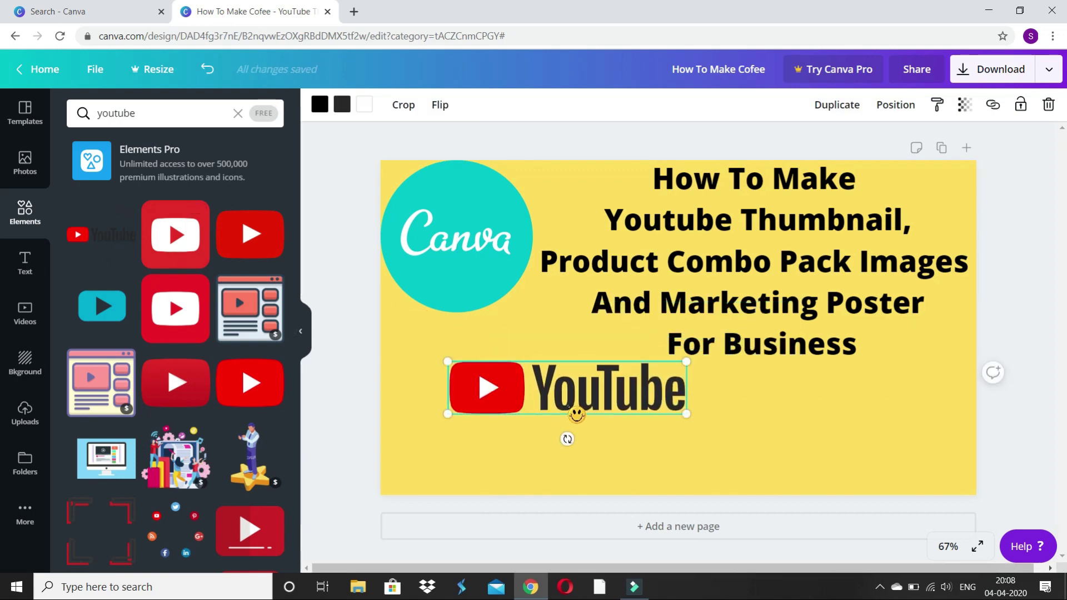
pyautogui.moveTo(576, 414)
pyautogui.mouseDown()
pyautogui.moveTo(524, 398)
pyautogui.moveTo(500, 371)
pyautogui.mouseUp()
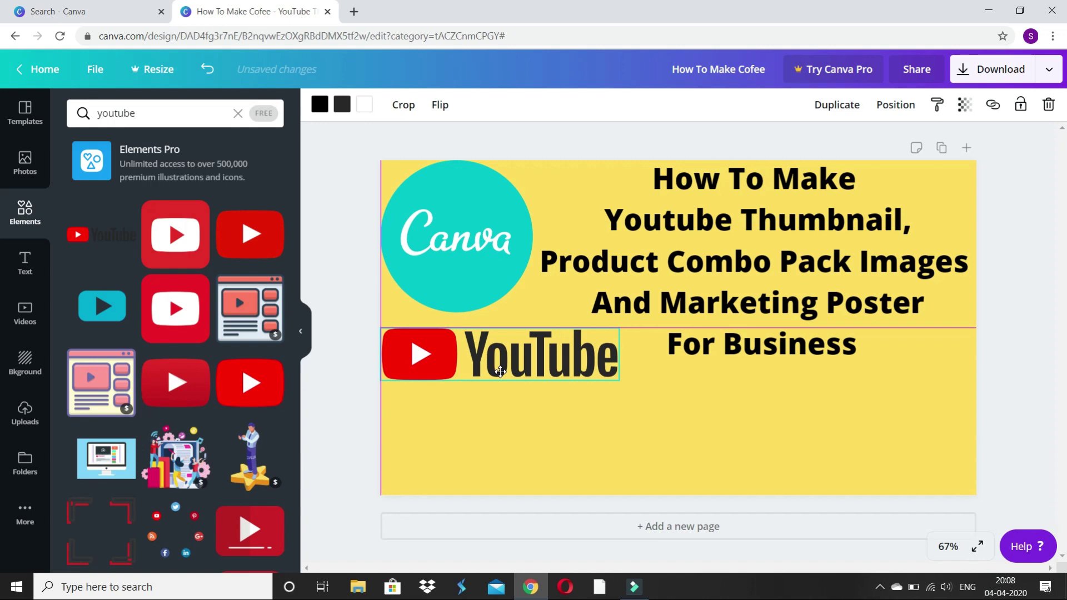
pyautogui.click(850, 358)
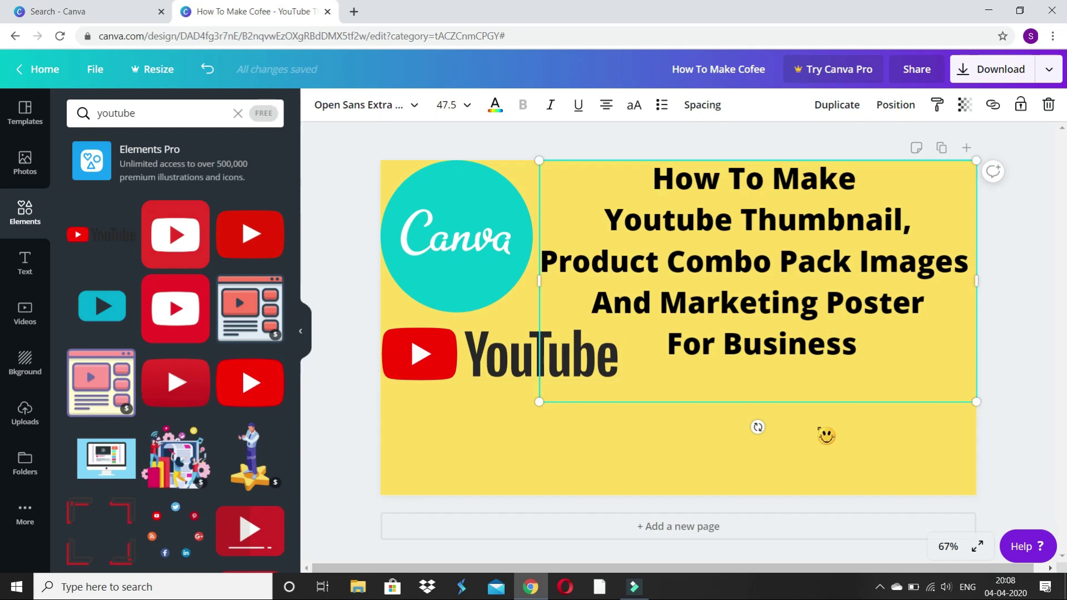
pyautogui.click(1049, 321)
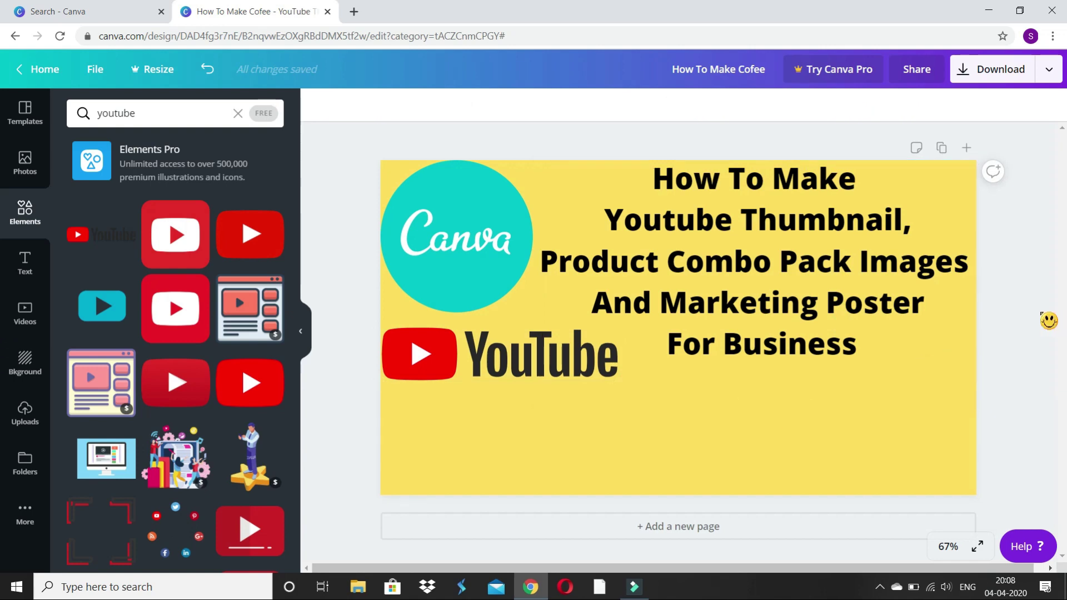
pyautogui.click(155, 114)
# Search Elements for AMAZON graphics, then switch to the uploaded images instead.
pyautogui.press('BackSpace')
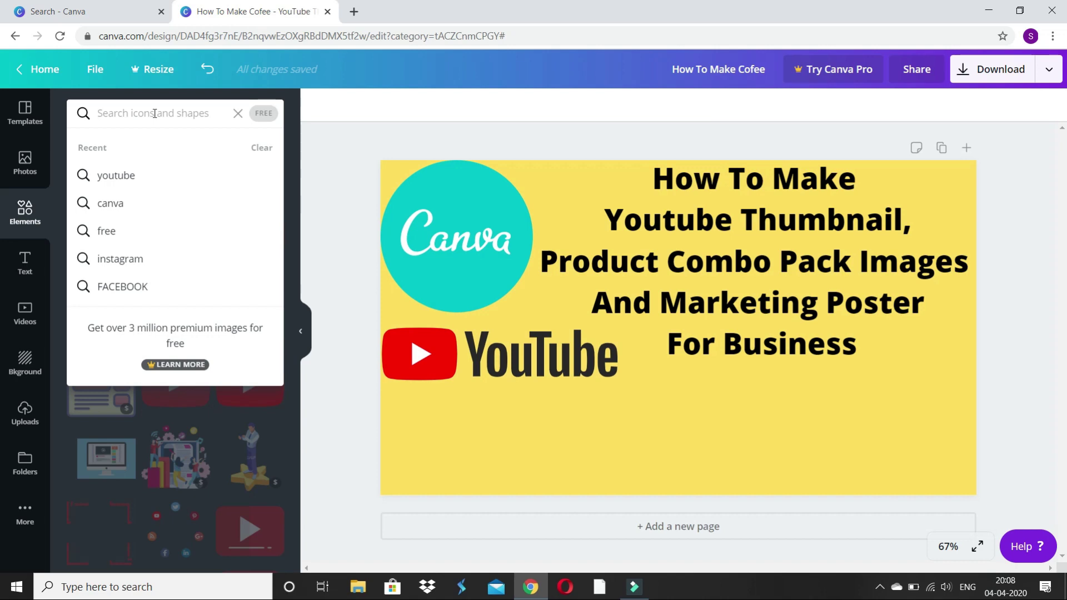
pyautogui.write('am')
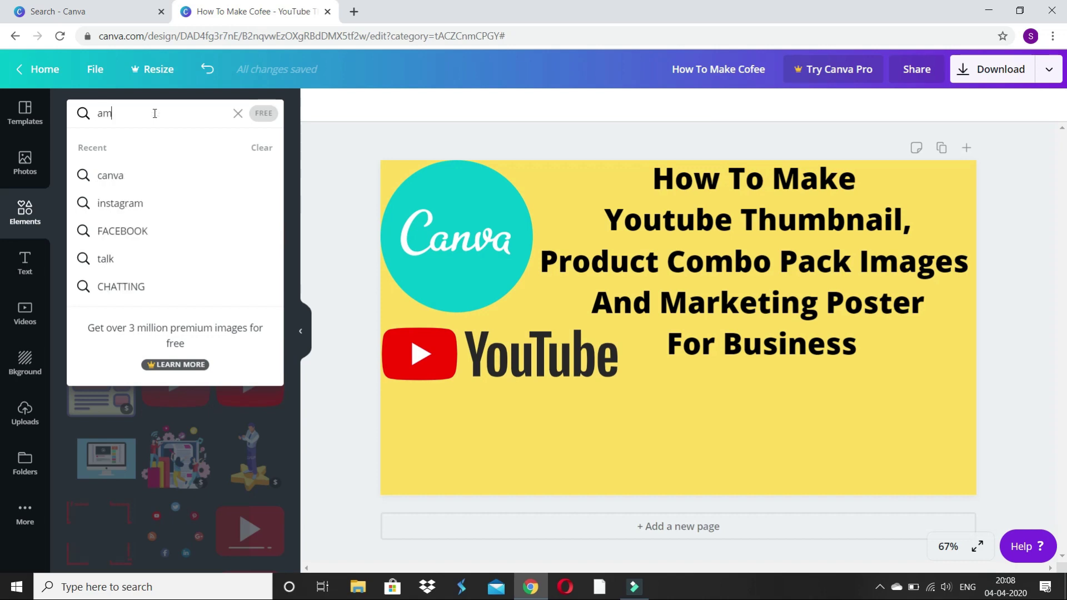
pyautogui.write('azon')
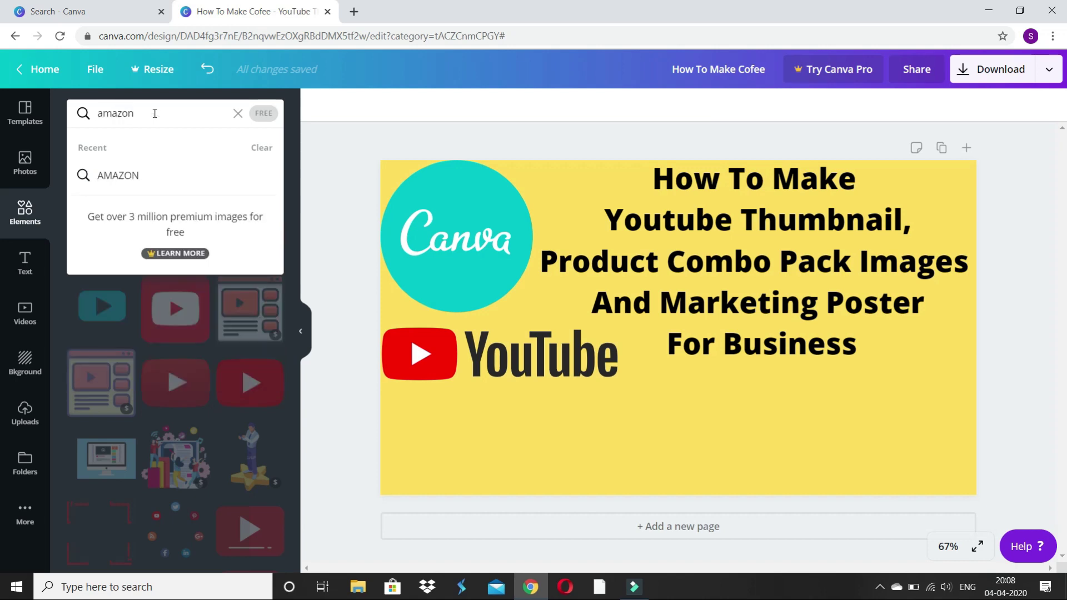
pyautogui.click(95, 173)
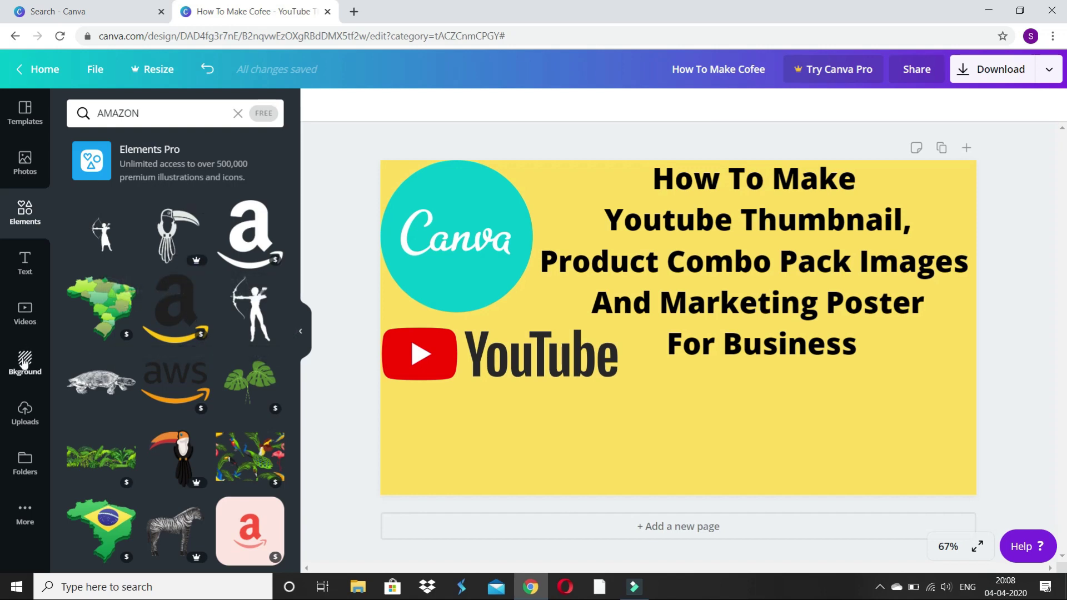
pyautogui.click(25, 417)
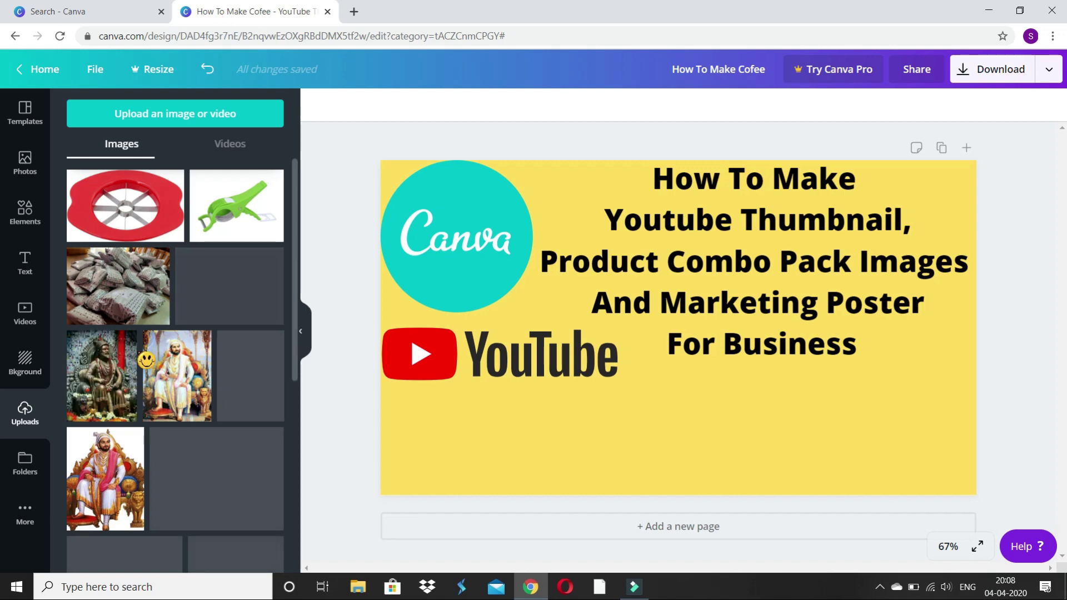
pyautogui.scroll(-3, 180, 314)
pyautogui.scroll(-3, 180, 315)
pyautogui.scroll(-3, 183, 323)
pyautogui.scroll(-3, 187, 333)
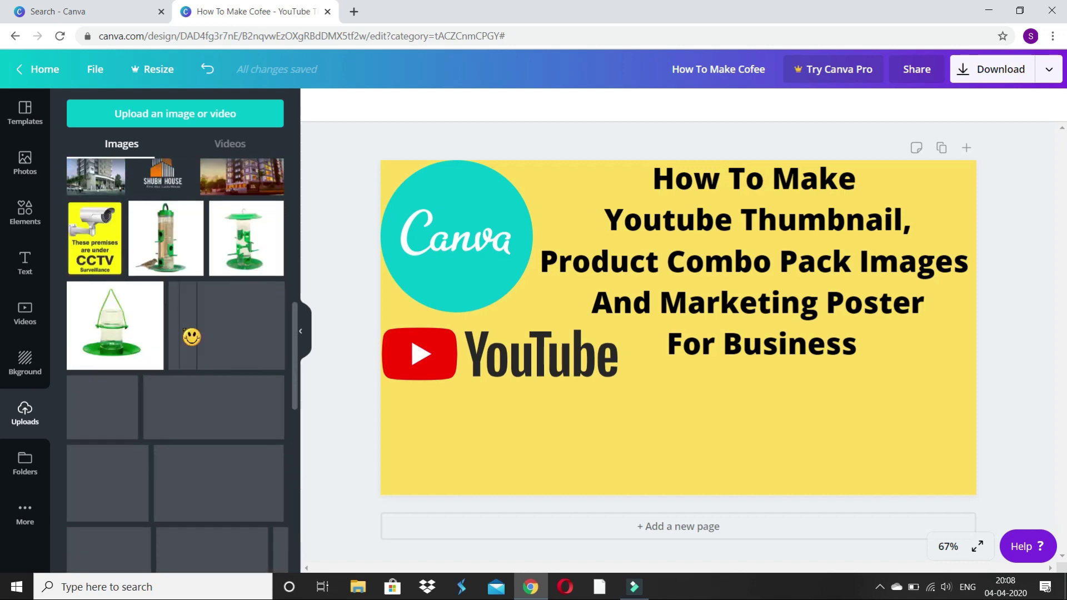
pyautogui.scroll(-3, 192, 337)
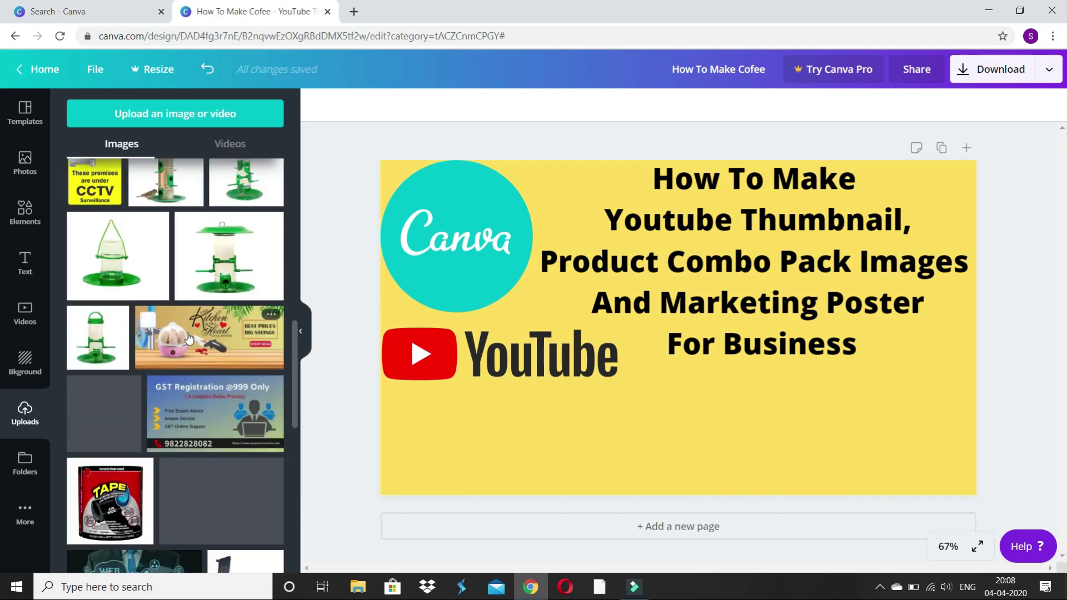
pyautogui.scroll(-1, 189, 338)
pyautogui.scroll(-2, 189, 338)
pyautogui.scroll(-1, 189, 339)
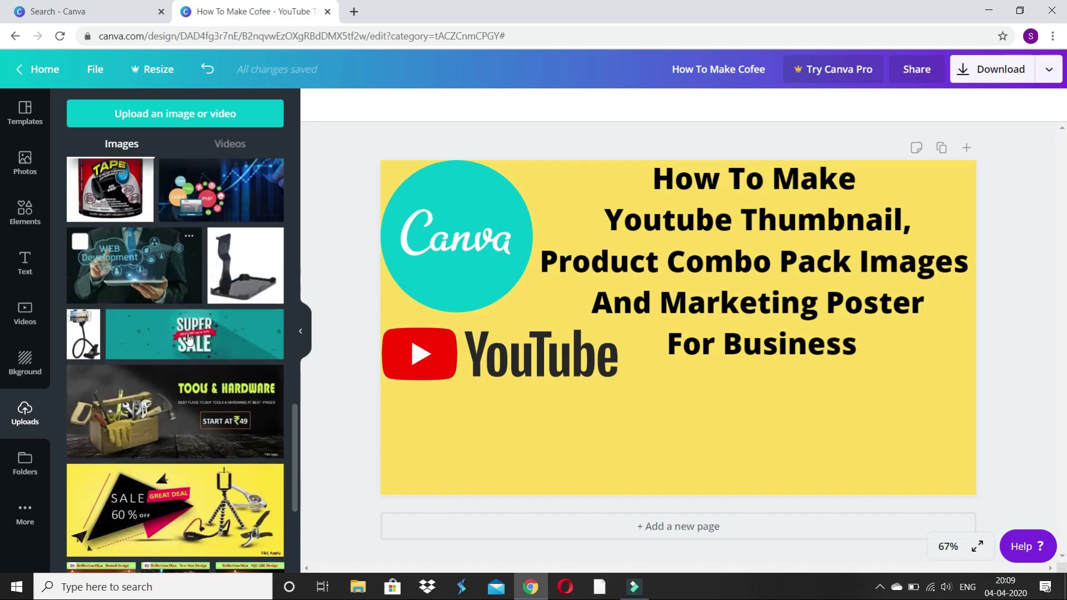
pyautogui.scroll(-1, 189, 340)
pyautogui.scroll(-3, 189, 340)
pyautogui.scroll(-3, 190, 341)
pyautogui.scroll(-2, 189, 343)
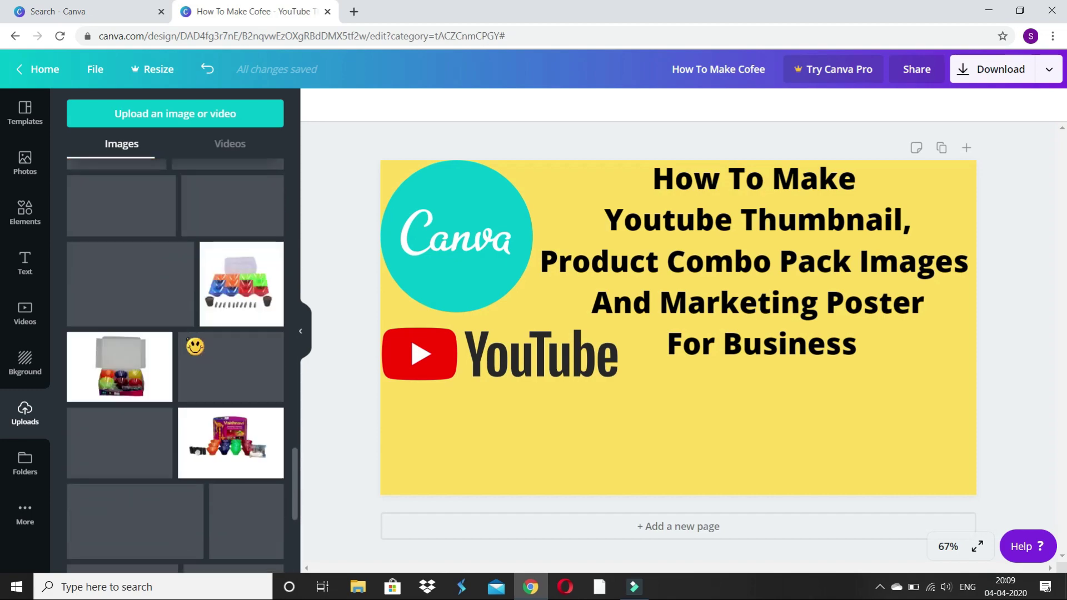
pyautogui.scroll(-2, 188, 343)
pyautogui.scroll(-2, 188, 343)
pyautogui.scroll(-2, 188, 343)
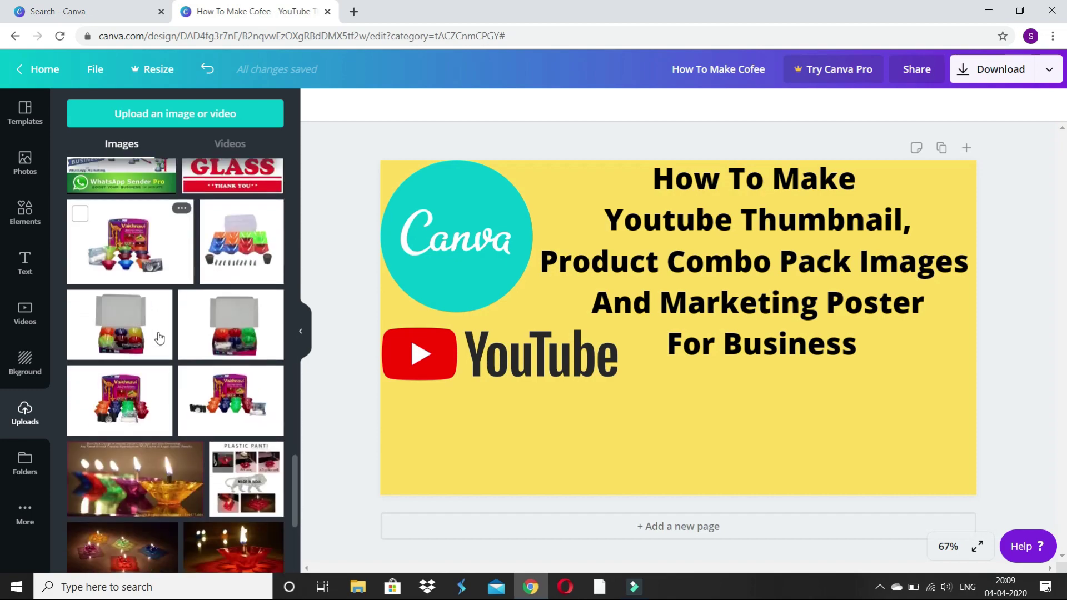
pyautogui.scroll(-2, 188, 344)
pyautogui.scroll(-2, 167, 340)
pyautogui.scroll(-2, 167, 341)
pyautogui.scroll(-2, 166, 341)
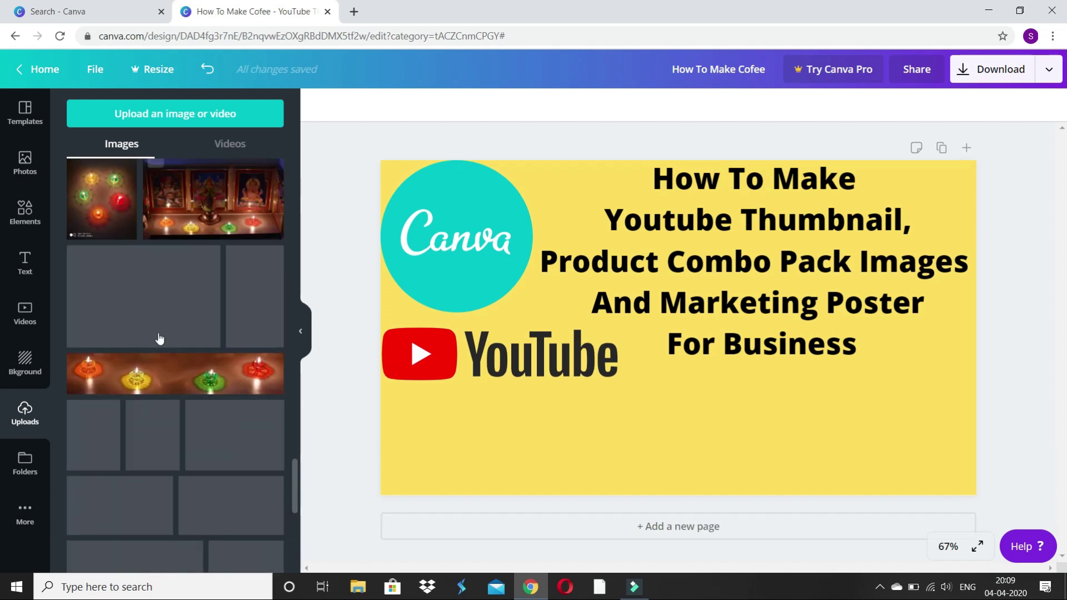
pyautogui.scroll(-2, 167, 341)
pyautogui.scroll(-2, 166, 341)
pyautogui.scroll(-2, 166, 341)
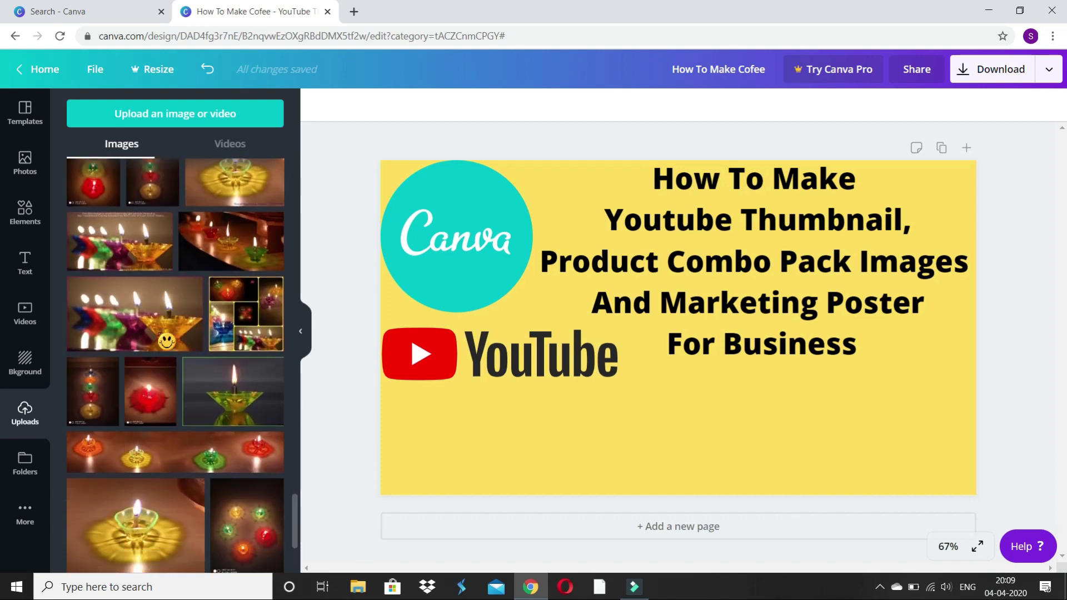
pyautogui.scroll(-2, 163, 341)
pyautogui.scroll(-2, 158, 339)
pyautogui.scroll(-2, 159, 339)
pyautogui.scroll(-2, 158, 339)
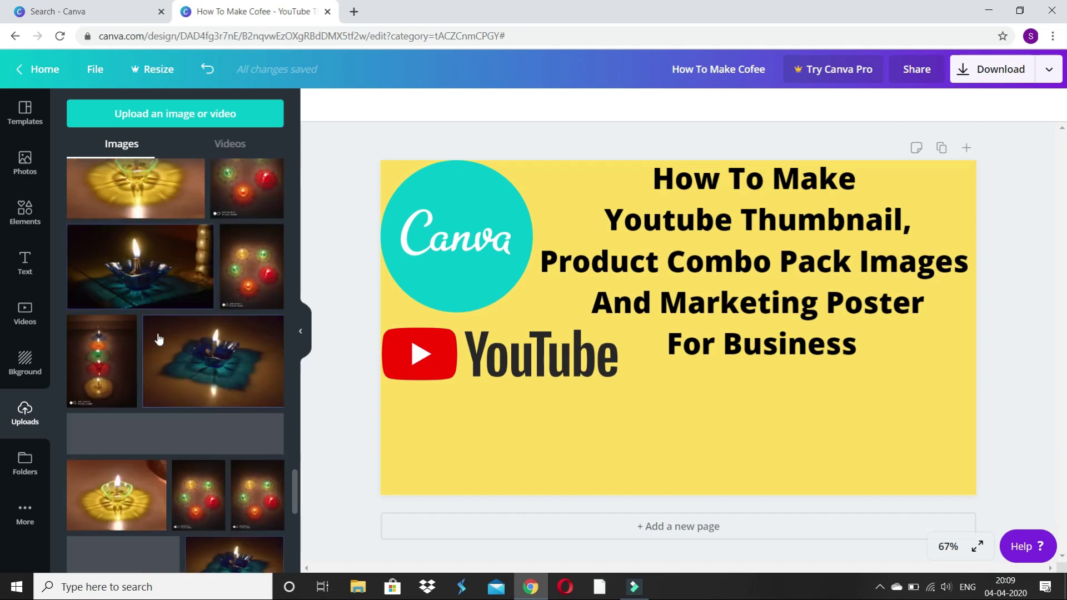
pyautogui.scroll(-2, 159, 339)
pyautogui.scroll(-2, 159, 339)
pyautogui.scroll(-2, 158, 339)
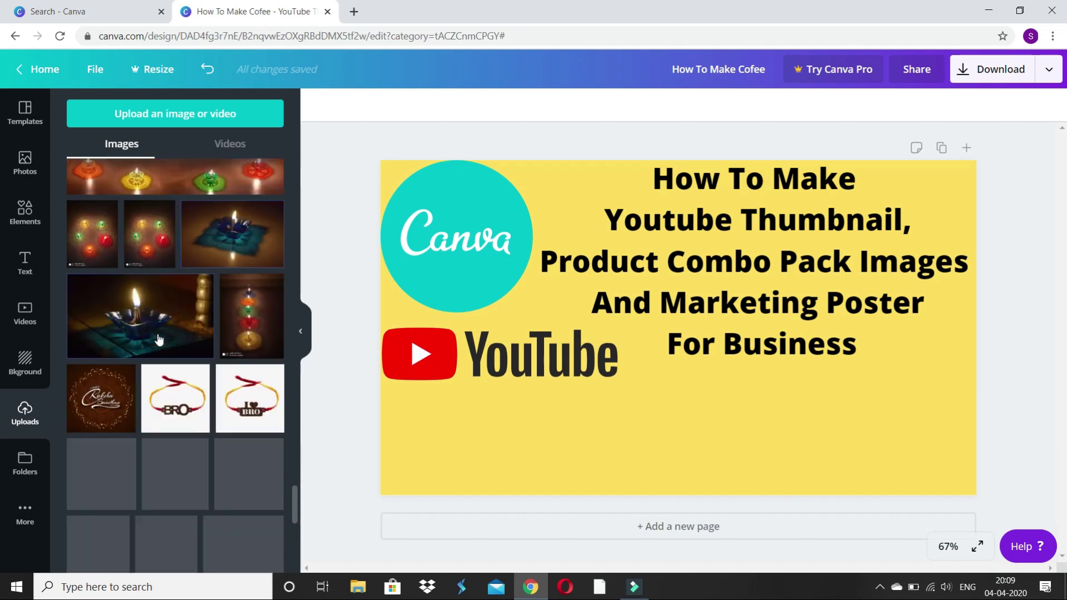
pyautogui.scroll(-2, 159, 339)
pyautogui.scroll(-2, 168, 403)
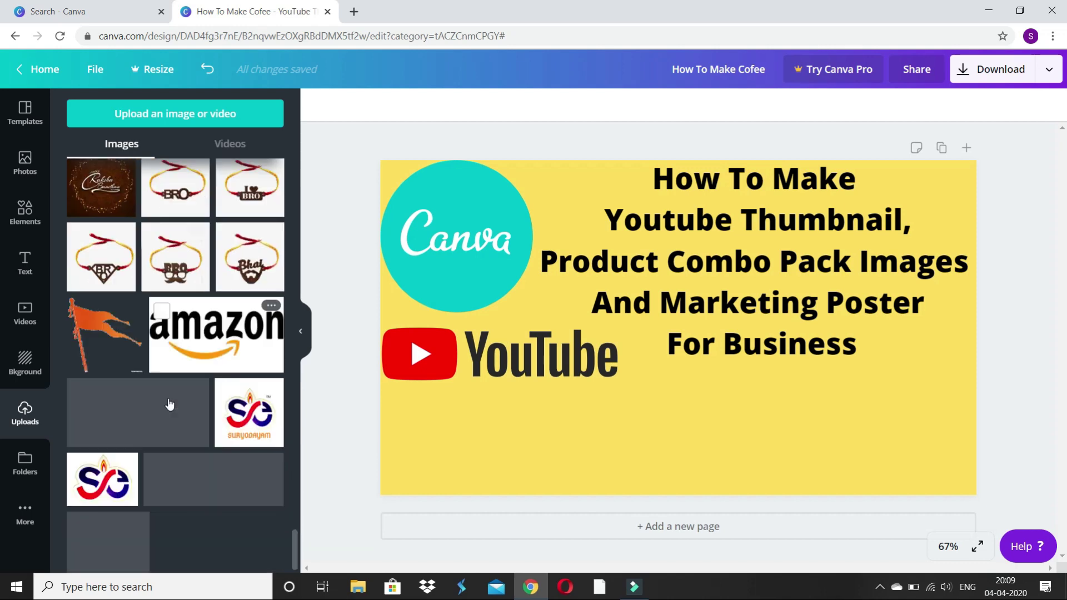
pyautogui.scroll(-1, 167, 403)
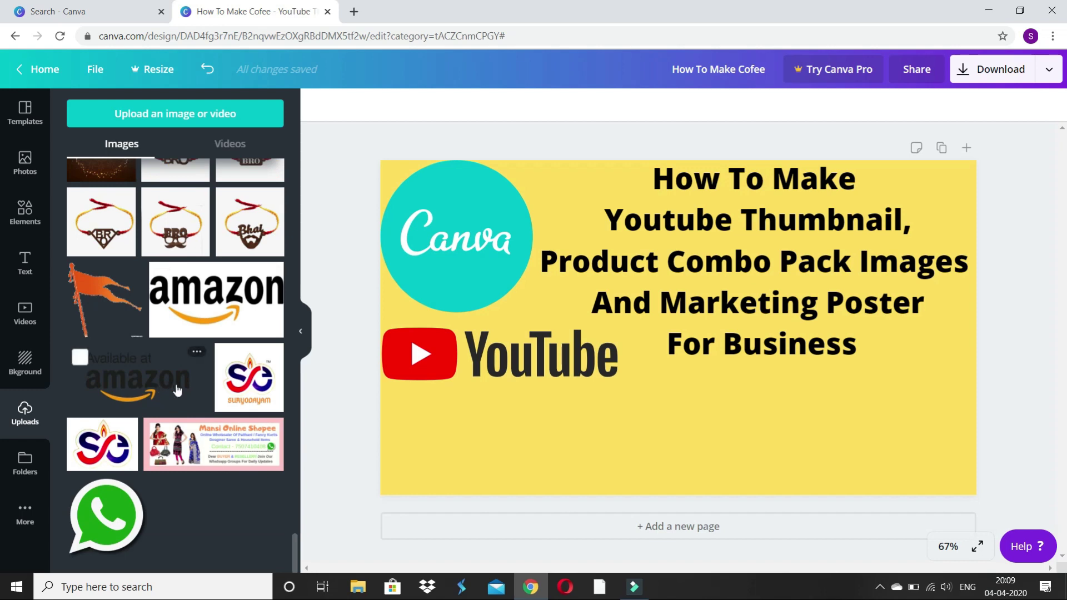
# Add the 'Available at amazon' upload and crop off the 'Available at' words and empty edges.
pyautogui.click(178, 389)
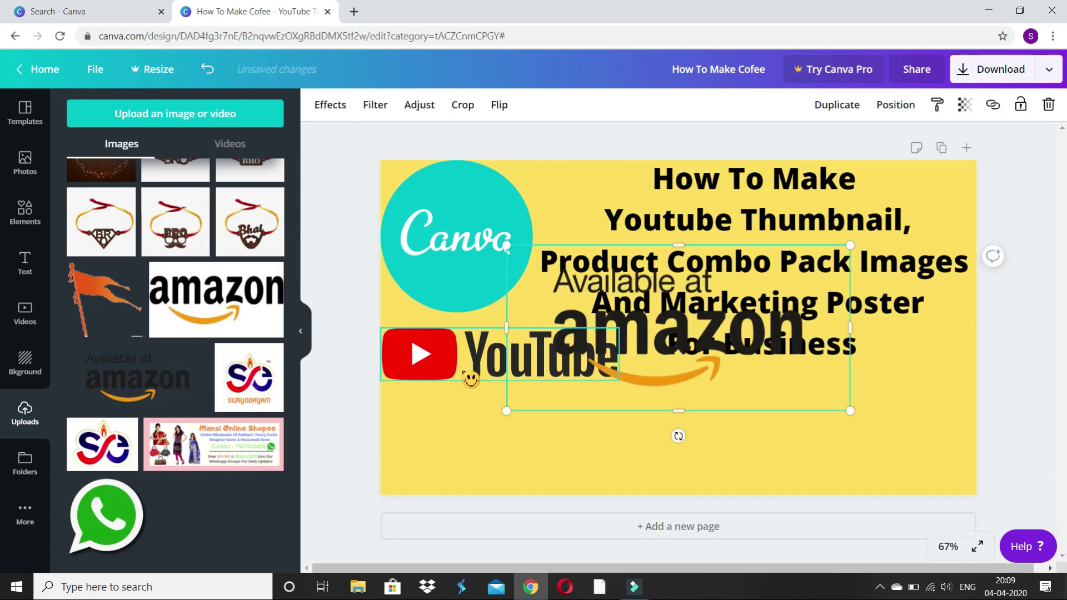
pyautogui.moveTo(715, 329)
pyautogui.mouseDown()
pyautogui.moveTo(754, 402)
pyautogui.moveTo(733, 405)
pyautogui.mouseUp()
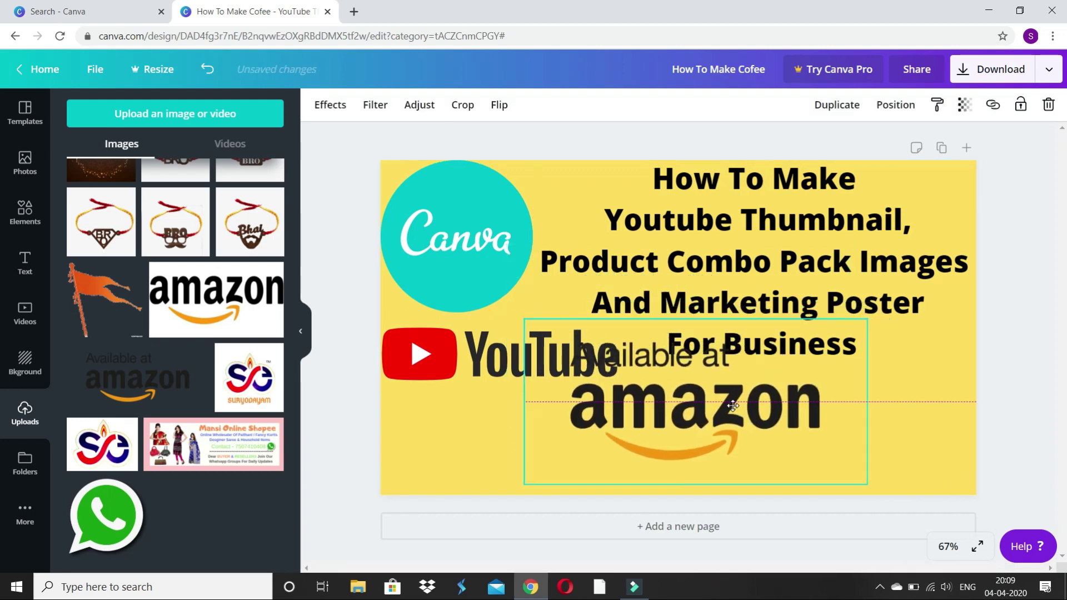
pyautogui.moveTo(727, 367); pyautogui.dragTo(727, 368)
pyautogui.moveTo(699, 332); pyautogui.dragTo(699, 373)
pyautogui.moveTo(694, 484); pyautogui.dragTo(694, 465)
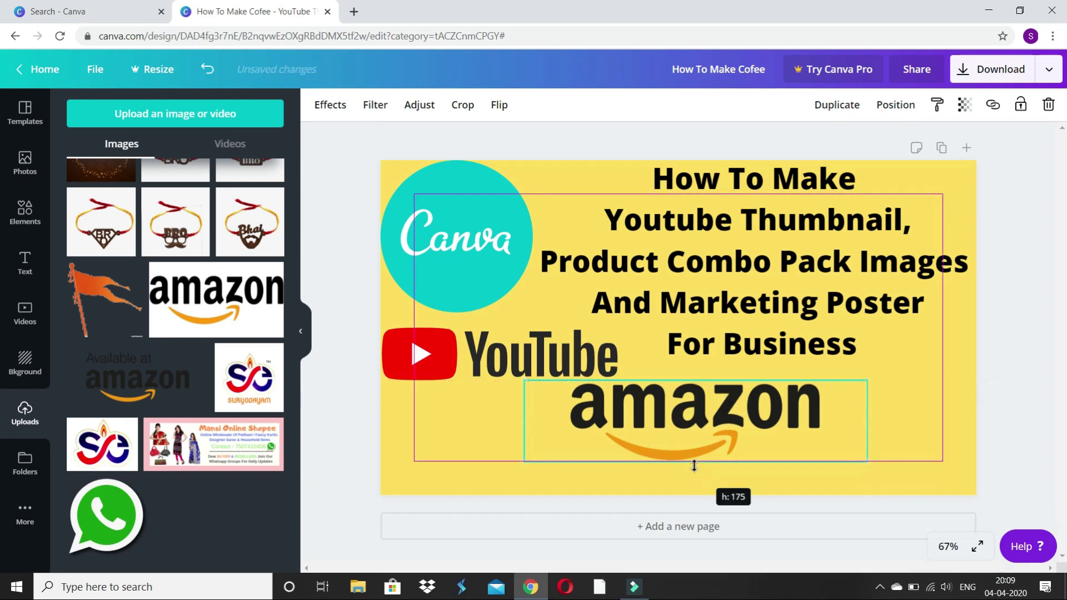
pyautogui.moveTo(861, 424); pyautogui.dragTo(826, 423)
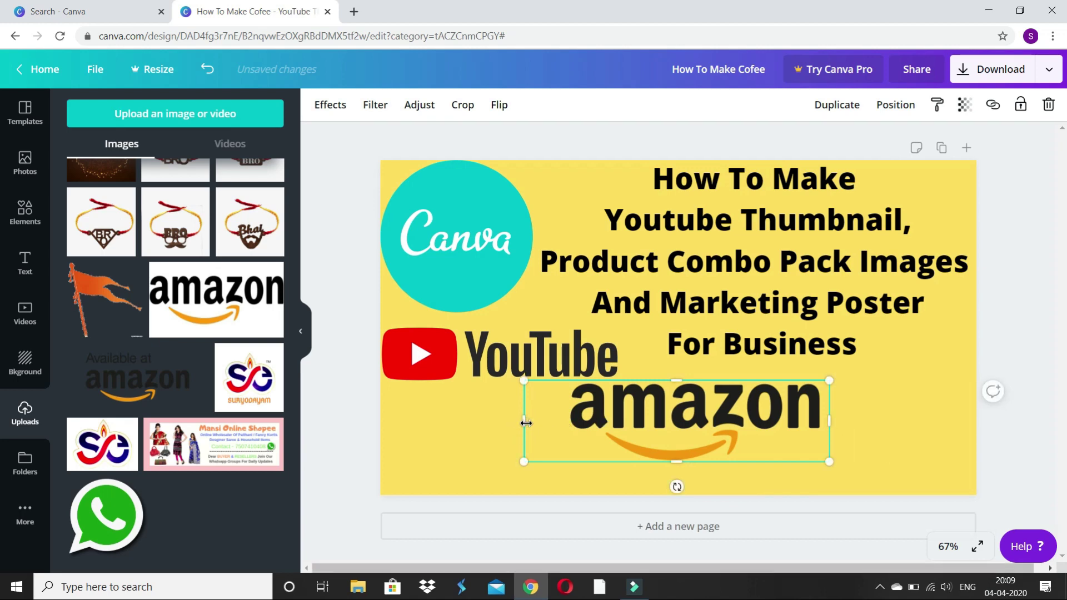
pyautogui.moveTo(526, 423); pyautogui.dragTo(566, 422)
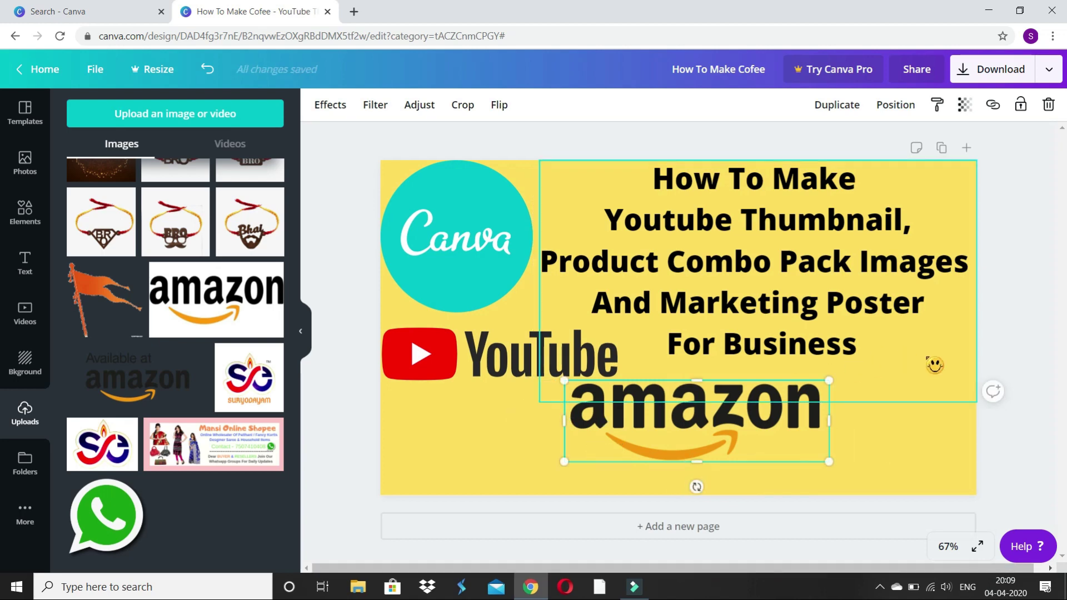
# Move the cropped Amazon logo to the lower-left corner beneath the YouTube logo.
pyautogui.click(933, 364)
pyautogui.click(904, 448)
pyautogui.moveTo(774, 435); pyautogui.dragTo(579, 446)
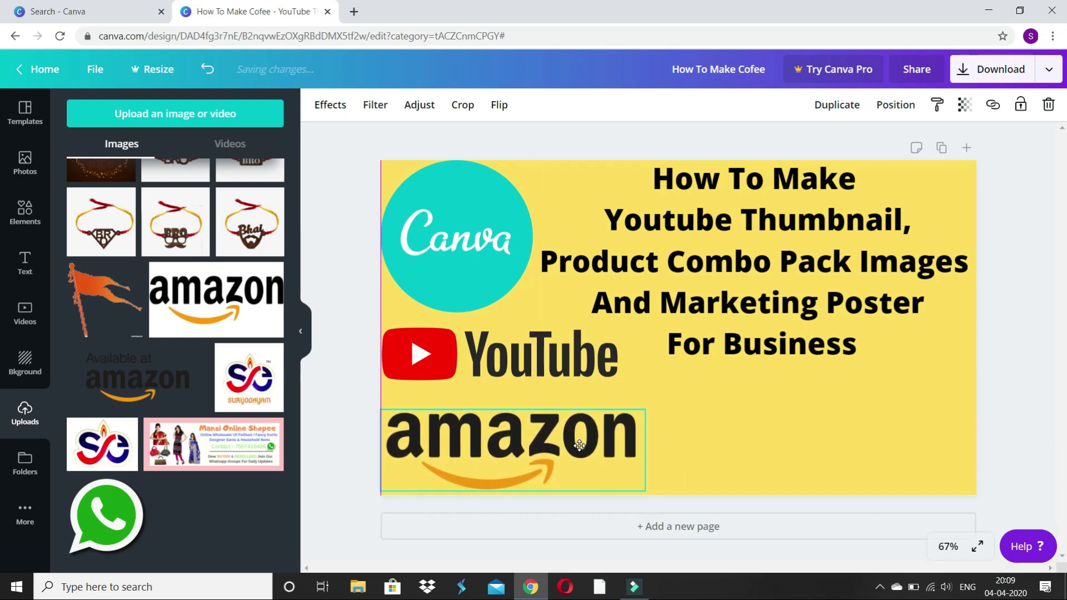
pyautogui.click(603, 450)
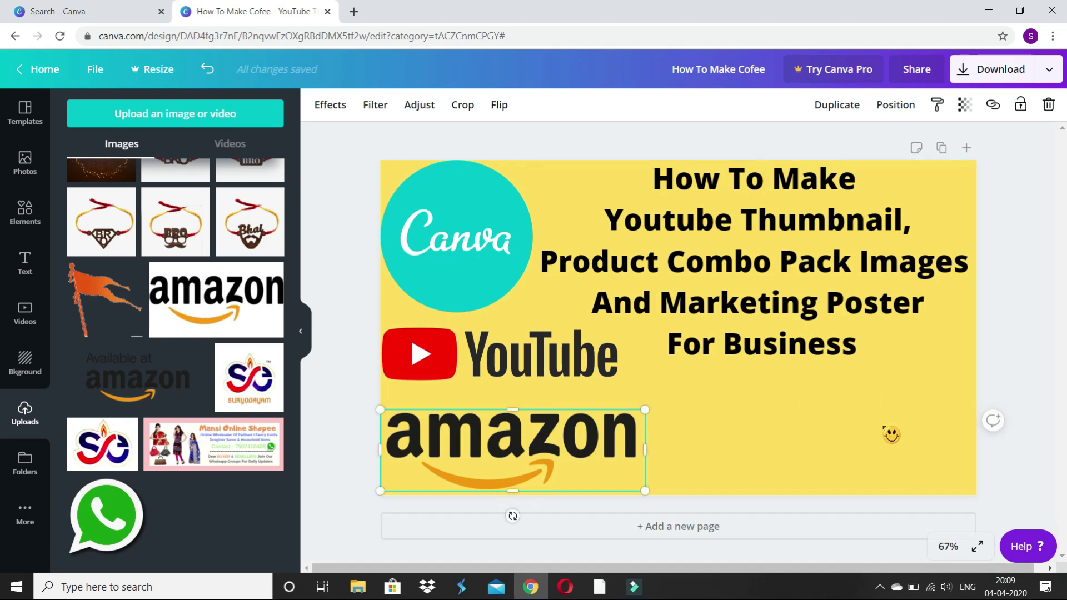
pyautogui.click(889, 443)
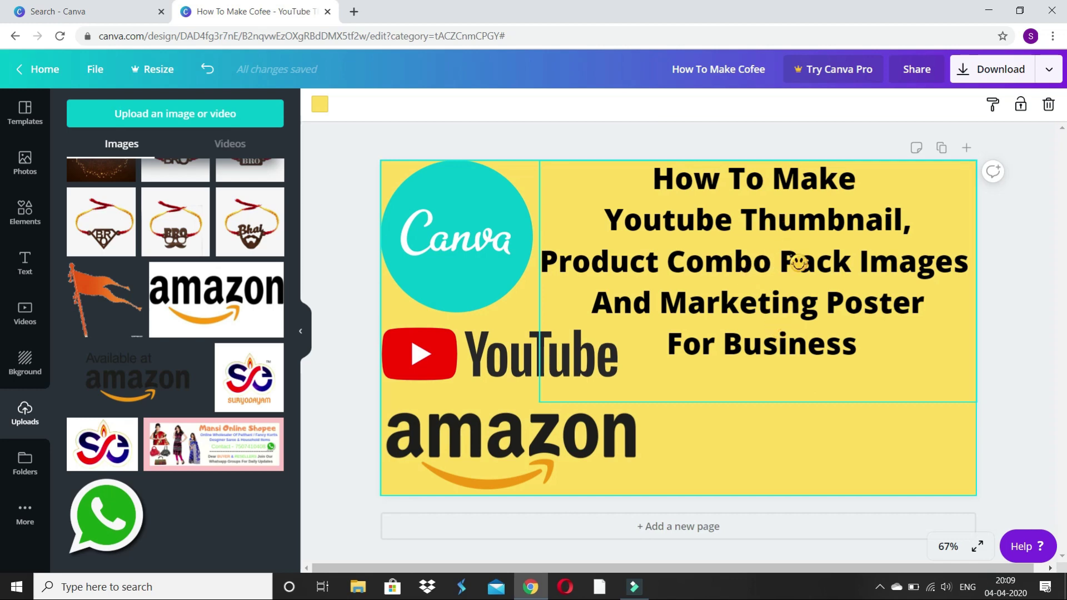
pyautogui.click(783, 269)
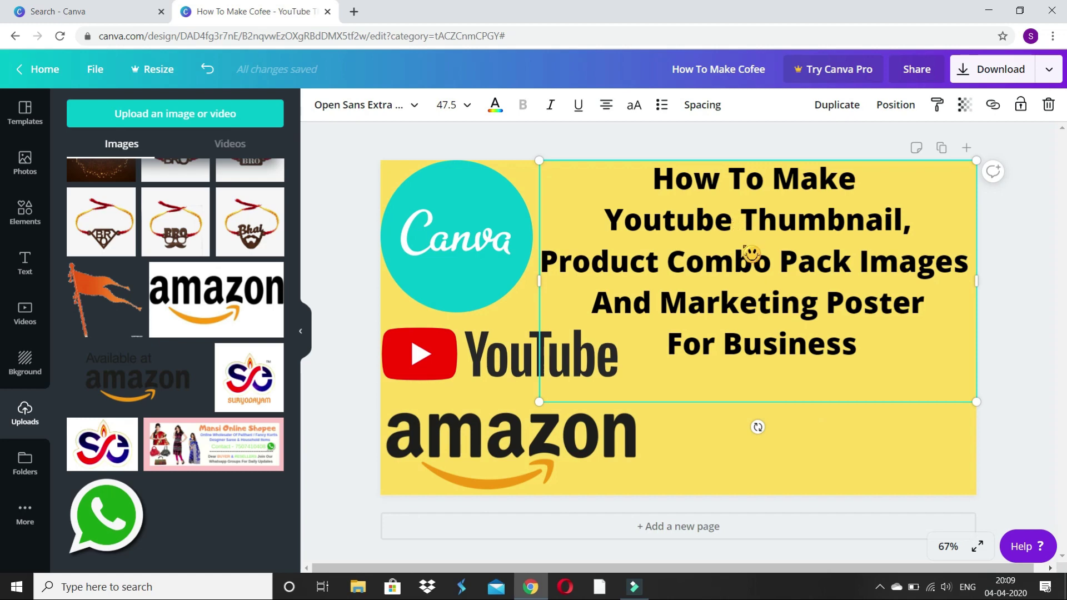
# Color the word 'Youtube' in the heading red, picked via a 'red' colour search.
pyautogui.moveTo(734, 222); pyautogui.dragTo(614, 232)
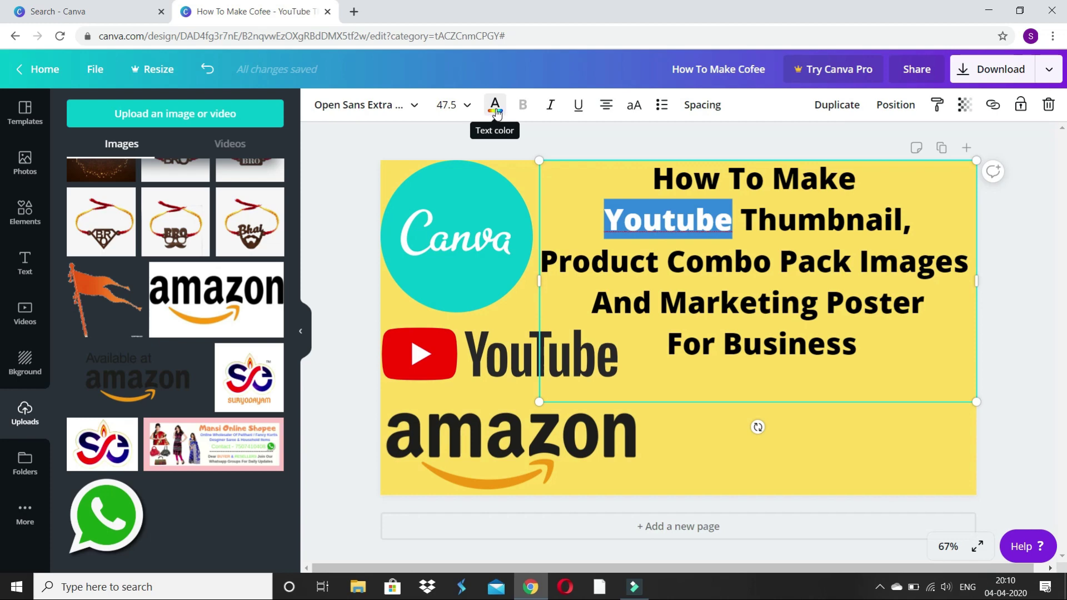
pyautogui.click(496, 110)
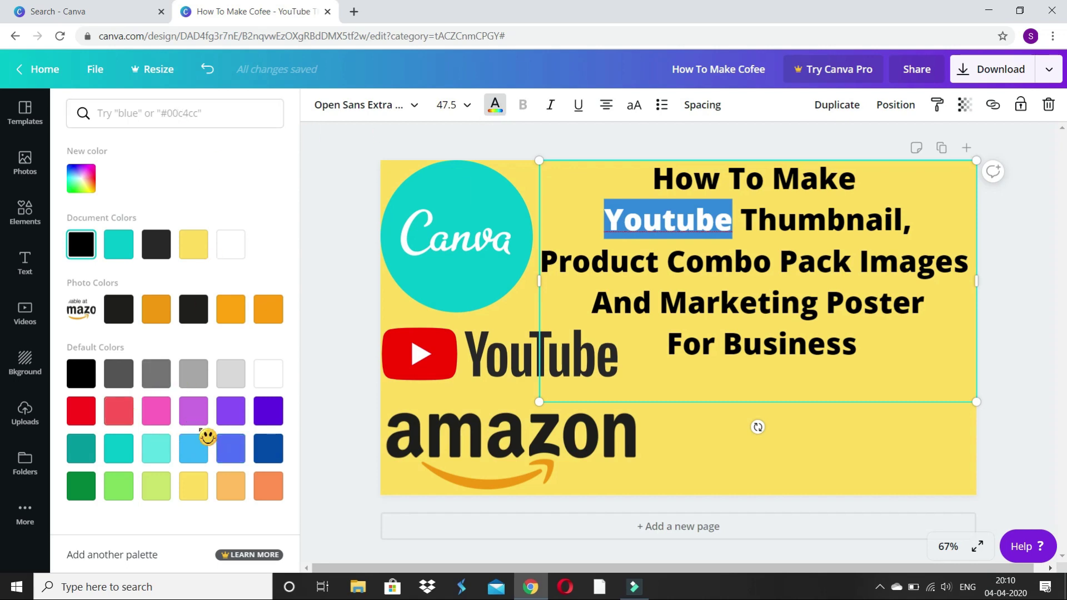
pyautogui.click(192, 114)
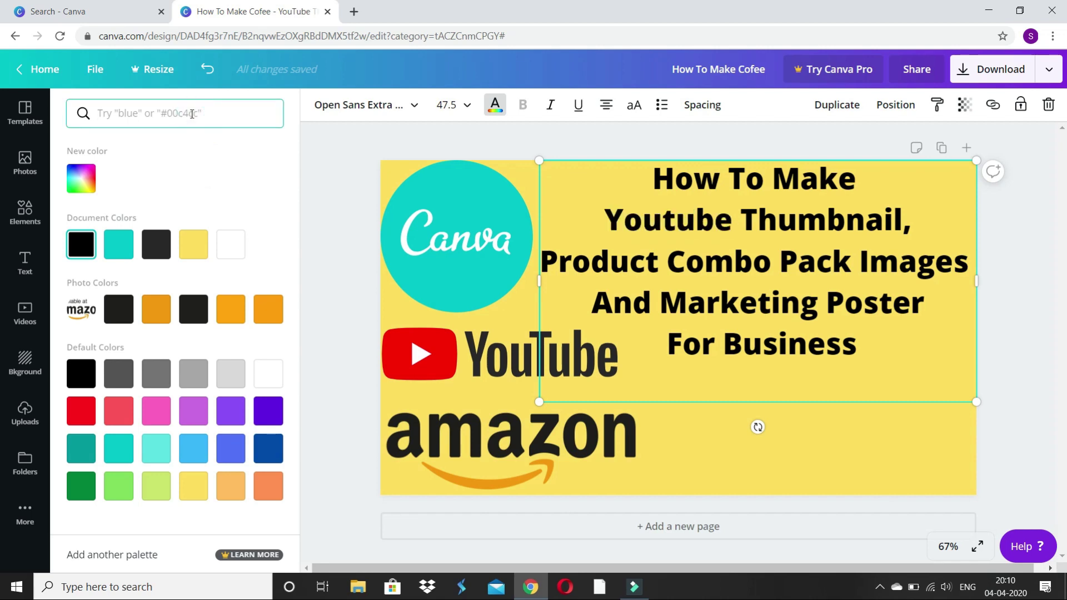
pyautogui.write('red')
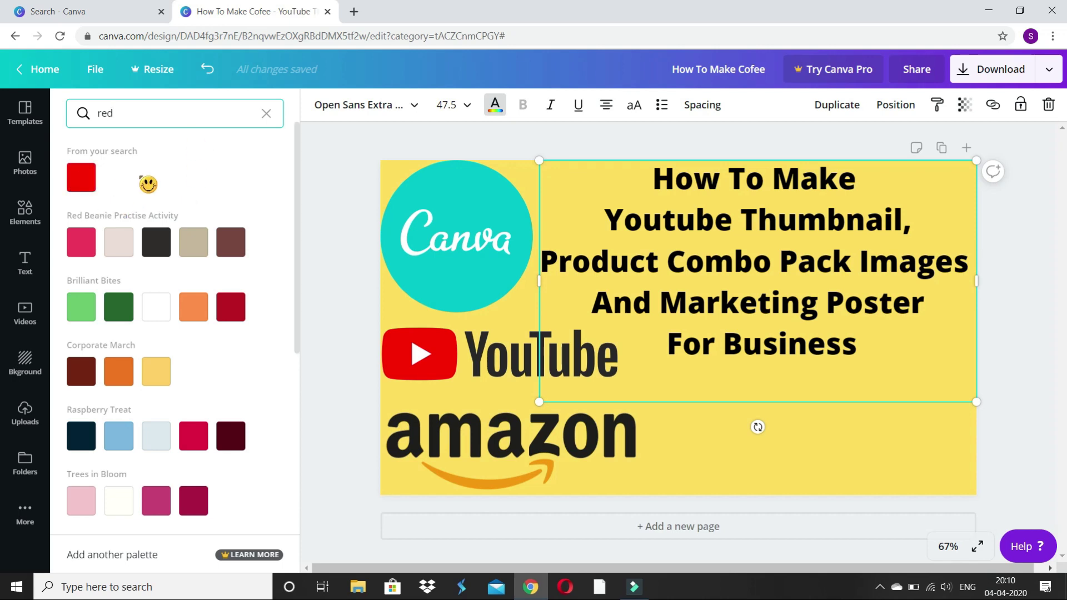
pyautogui.click(81, 178)
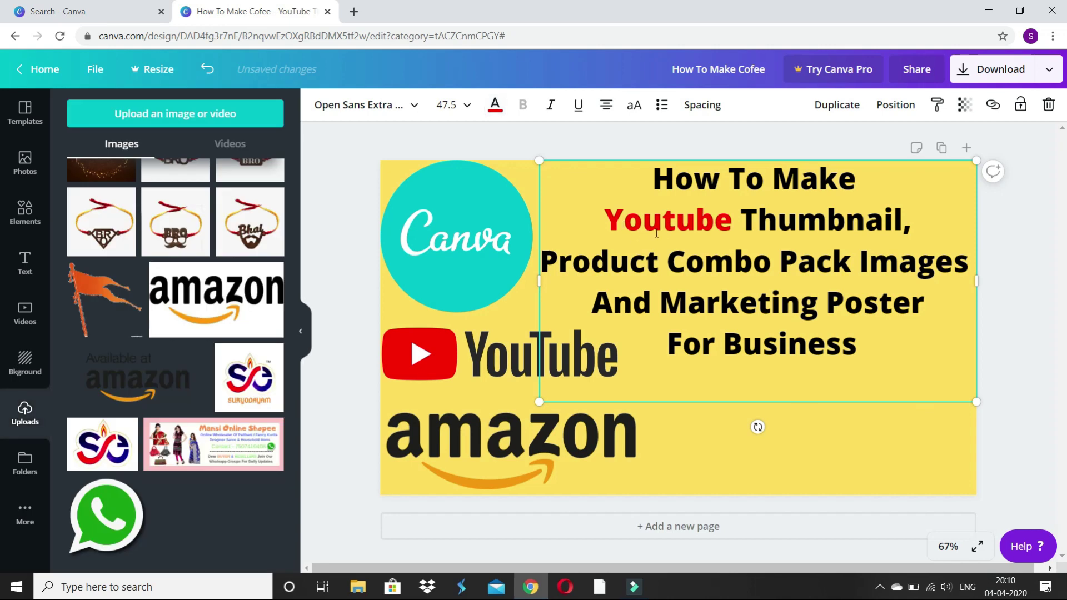
pyautogui.click(590, 189)
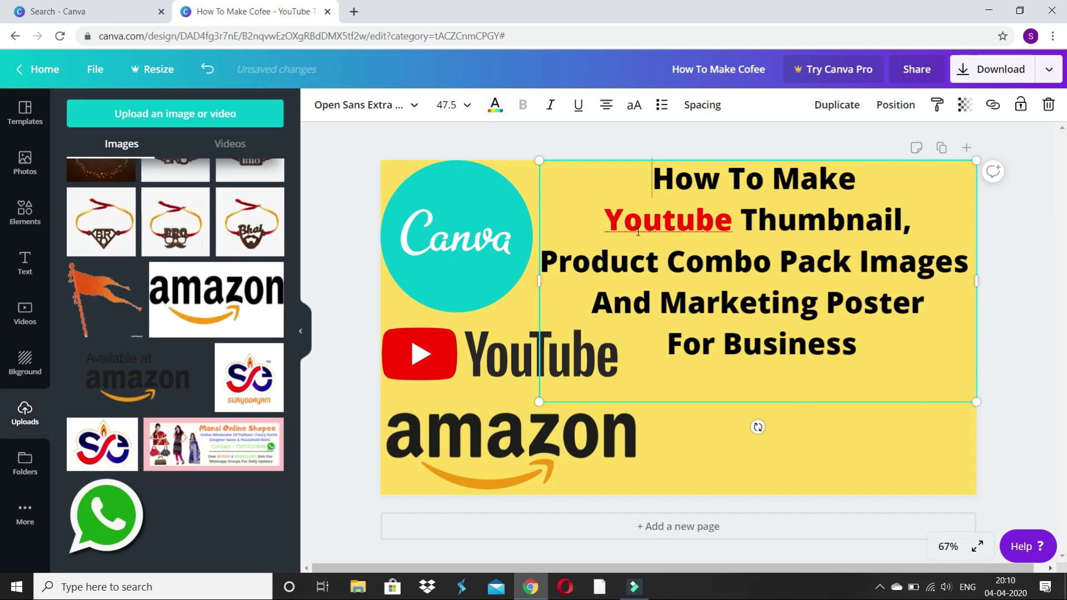
pyautogui.click(675, 222)
pyautogui.click(816, 426)
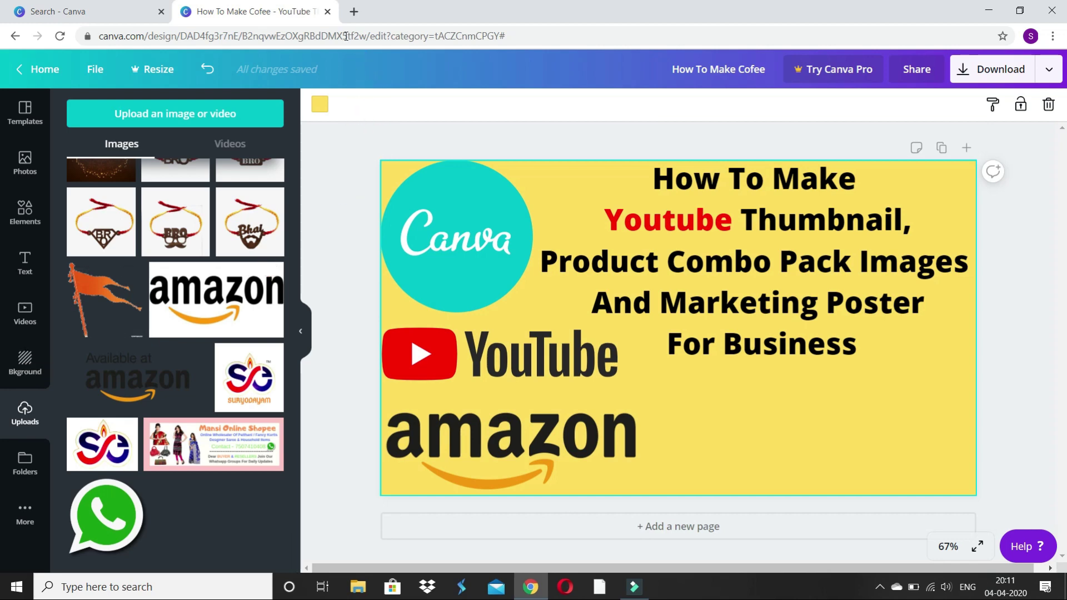
# Search Google for 'english to hindi typing' in a new browser tab.
pyautogui.click(354, 11)
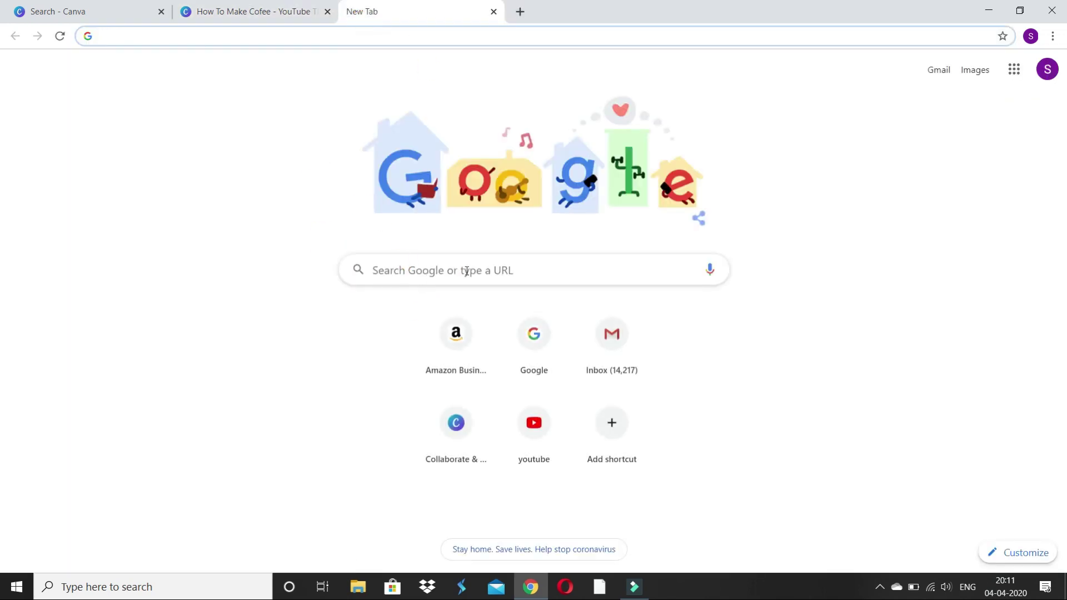
pyautogui.click(466, 271)
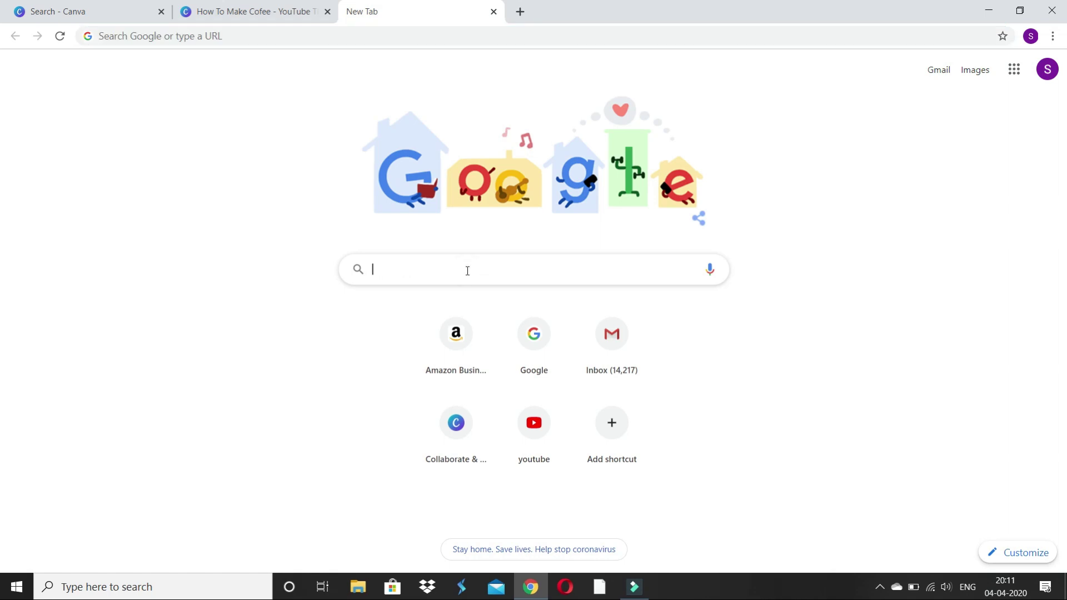
pyautogui.write('engl')
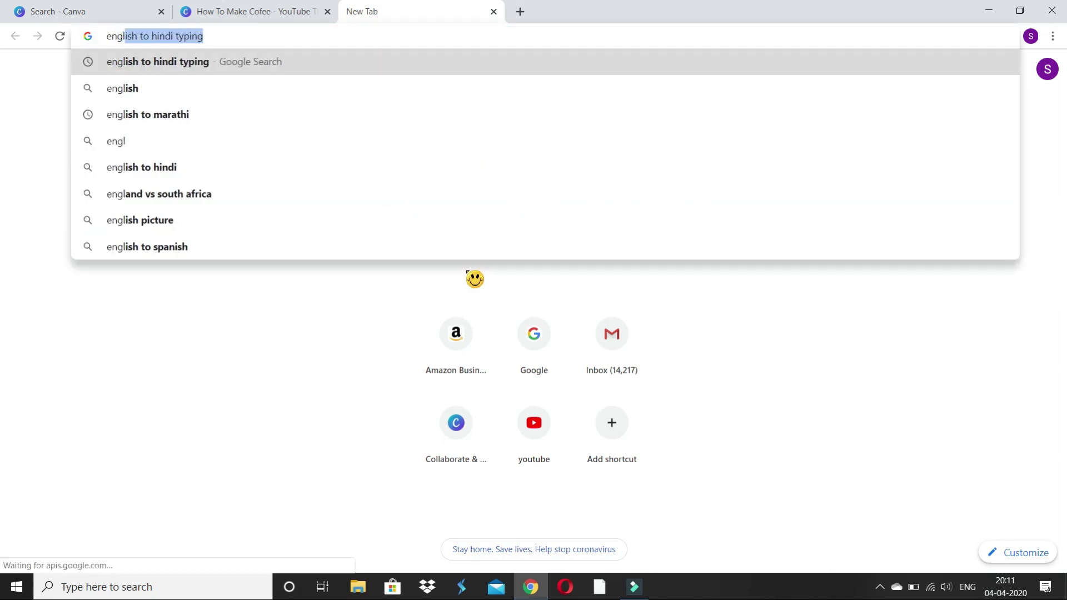
pyautogui.write('ish to ')
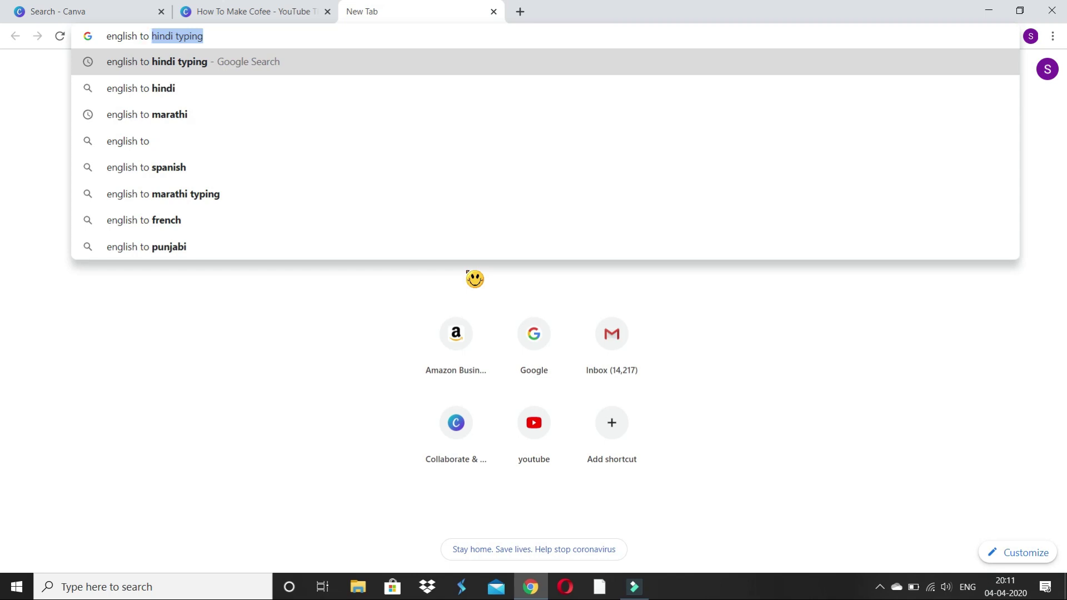
pyautogui.write('hindi ')
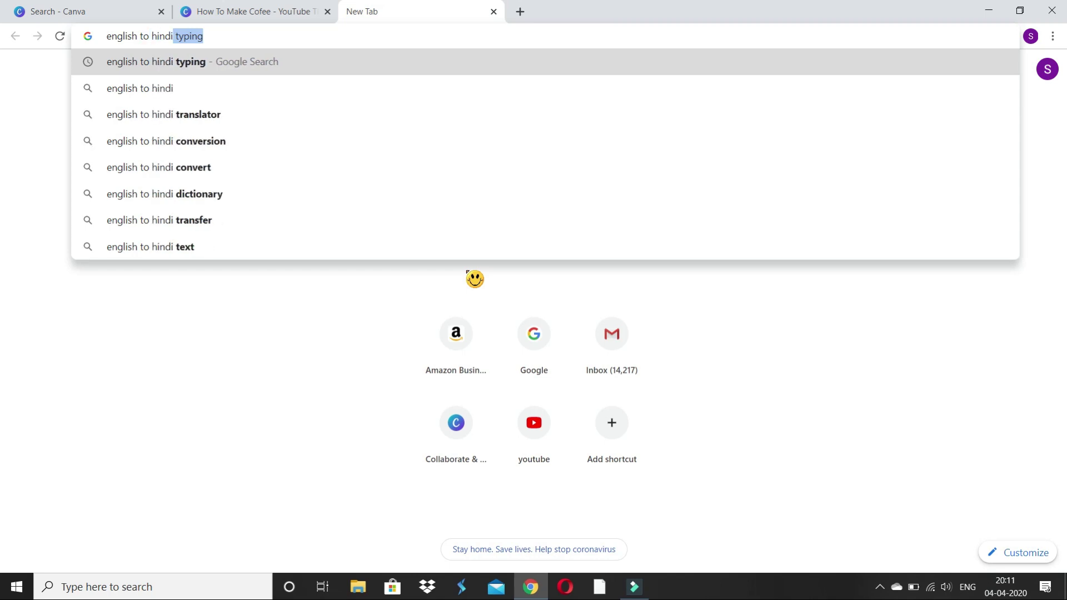
pyautogui.write('typ')
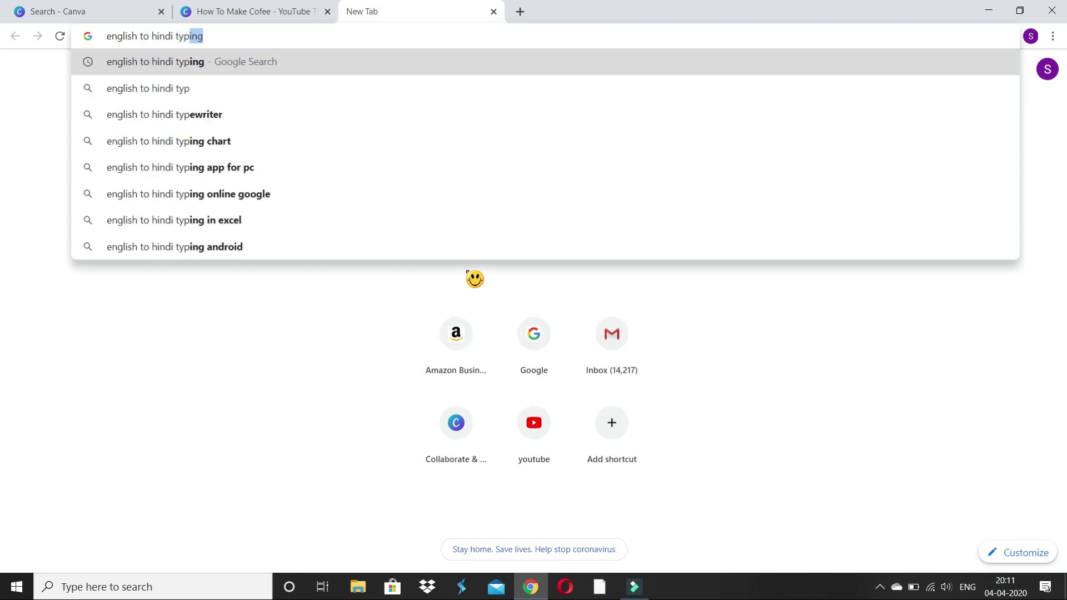
pyautogui.write('ing')
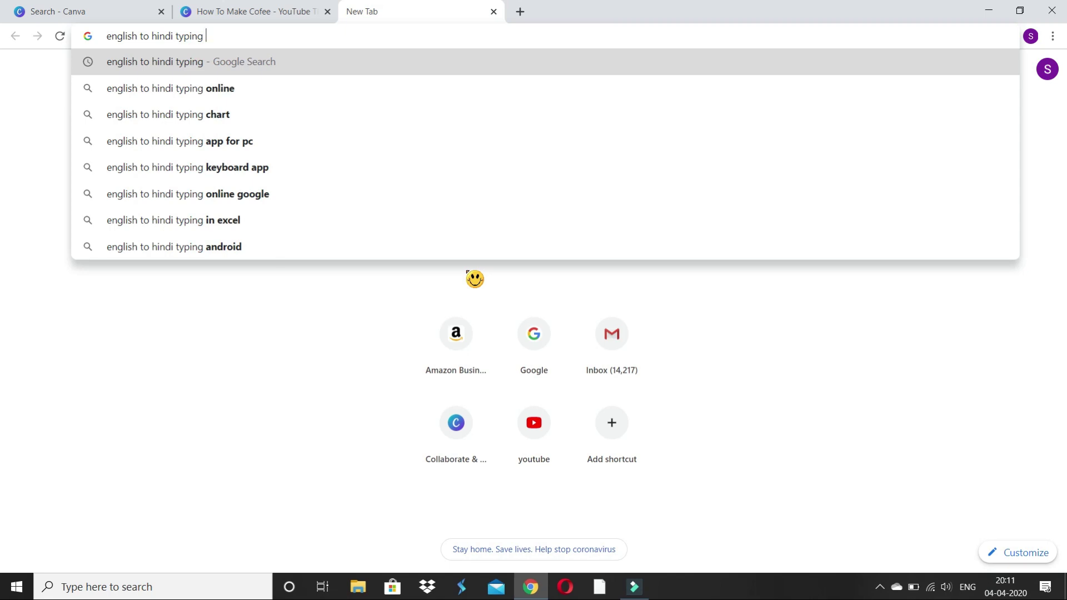
pyautogui.press('Return')
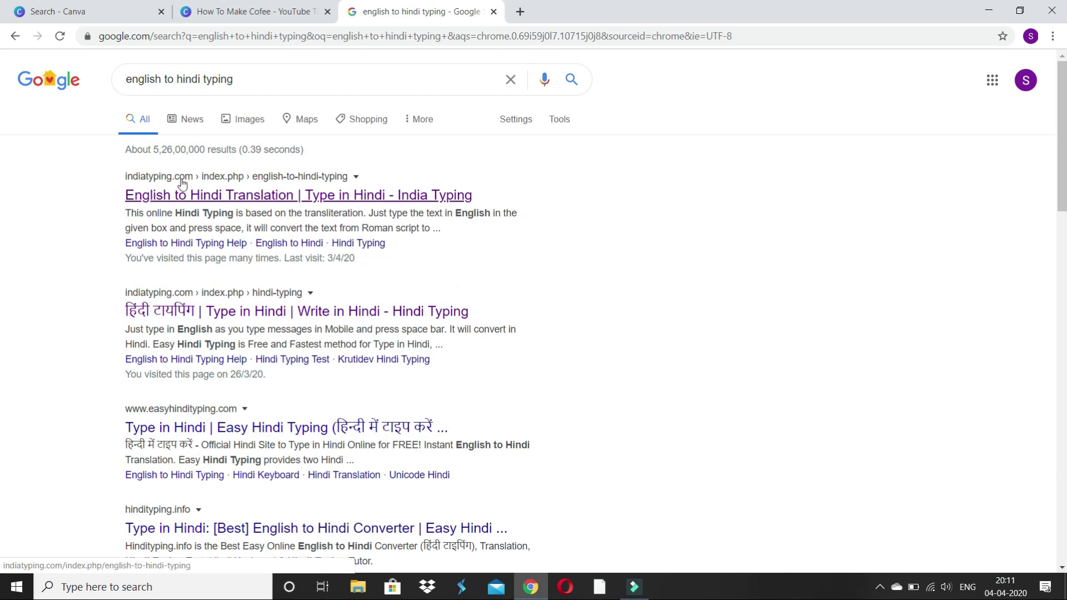
# On the India Typing page, type 'poster kaise banaye' to produce पोस्टर कैसे बनाये.
pyautogui.click(245, 196)
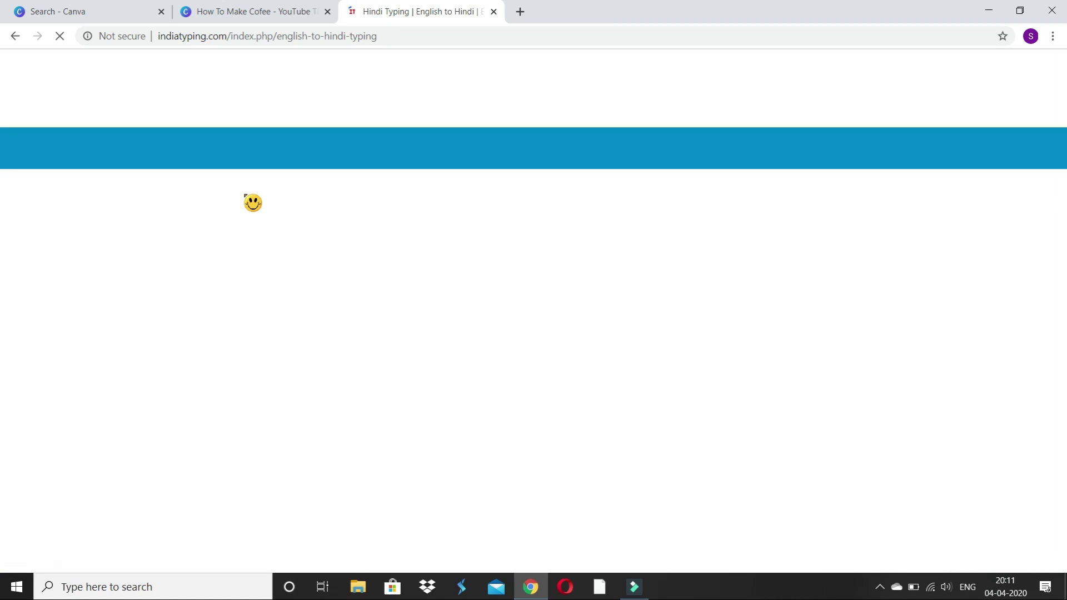
pyautogui.scroll(-4, 253, 202)
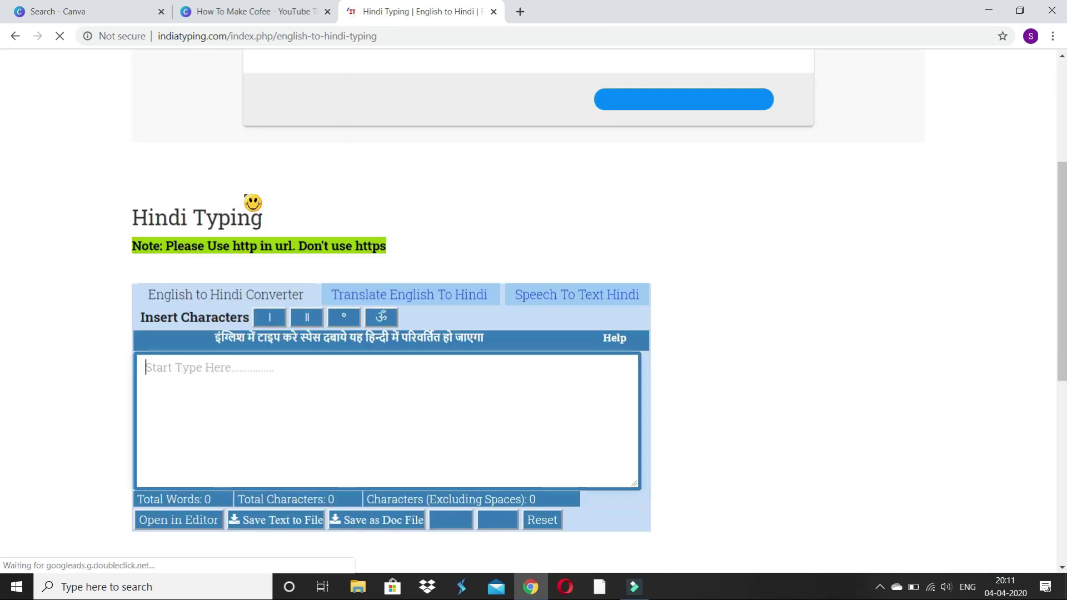
pyautogui.scroll(-1, 428, 366)
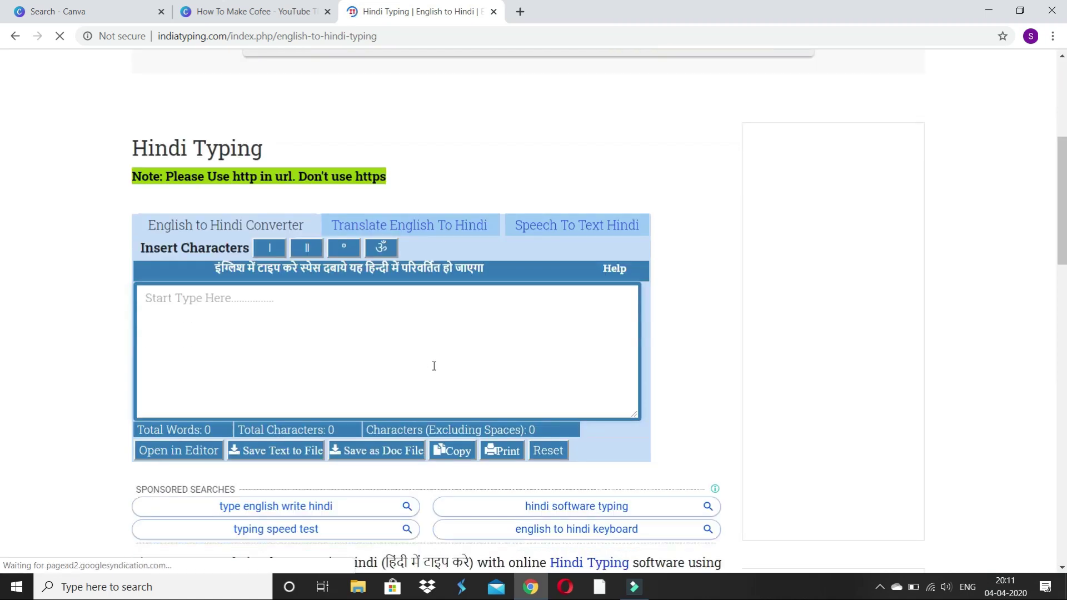
pyautogui.scroll(-2, 432, 366)
pyautogui.scroll(3, 431, 355)
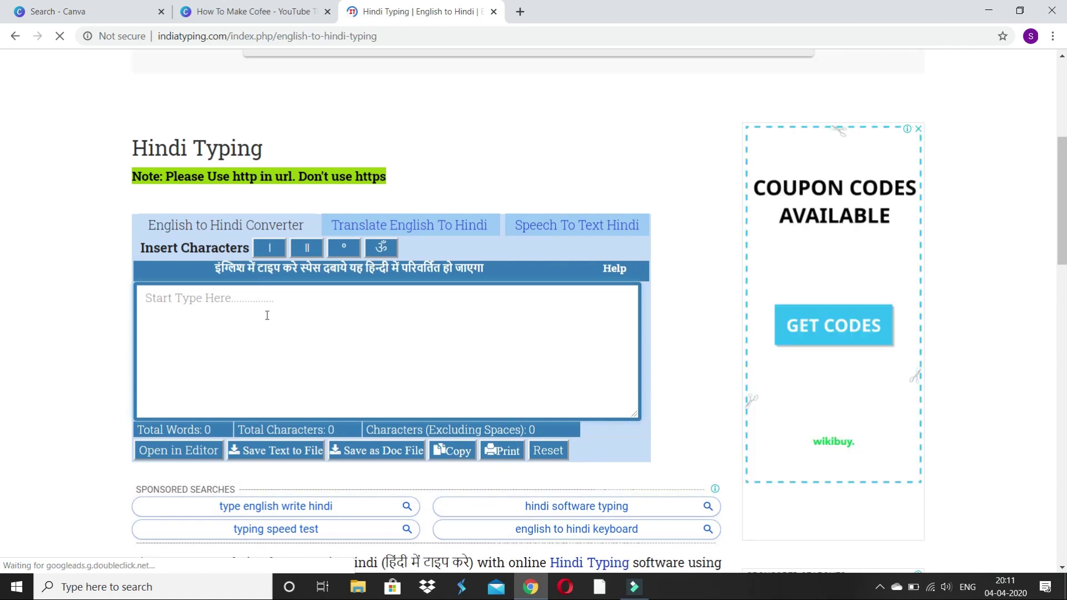
pyautogui.click(216, 309)
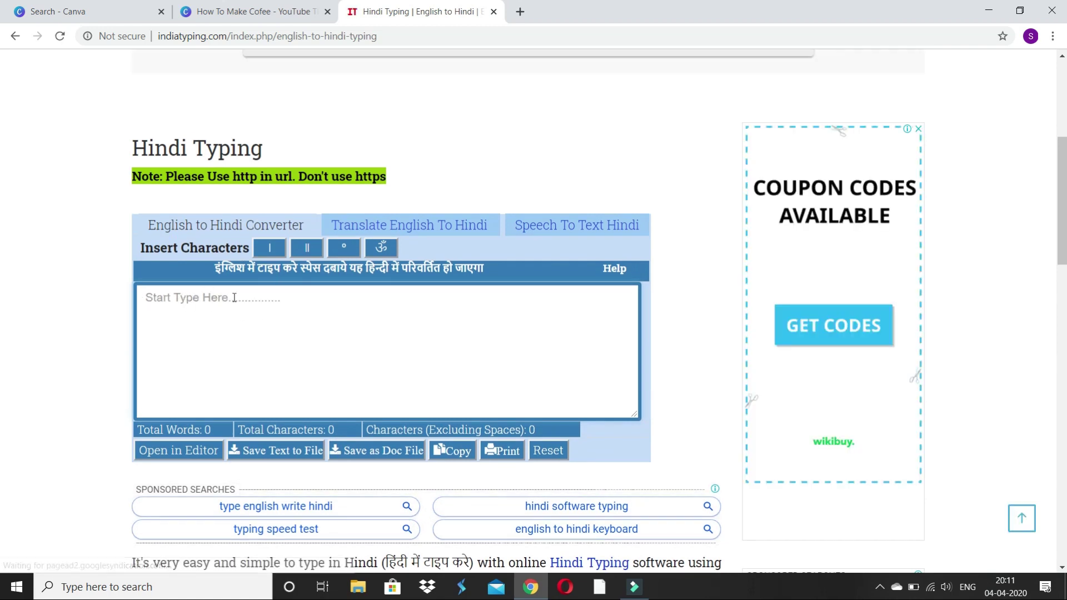
pyautogui.click(200, 297)
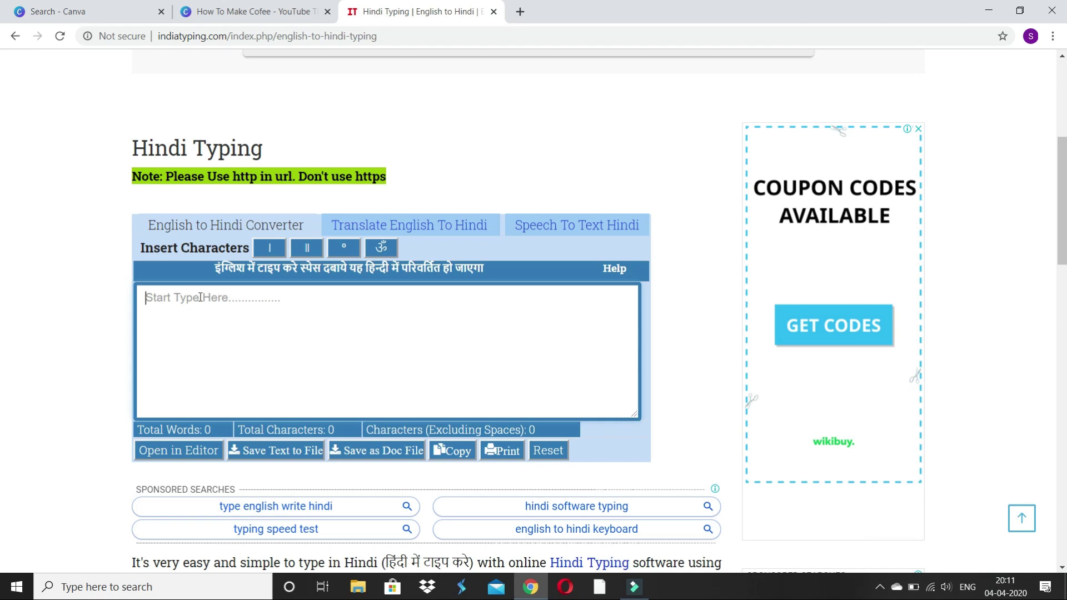
pyautogui.hotkey('ctrl', 'v')
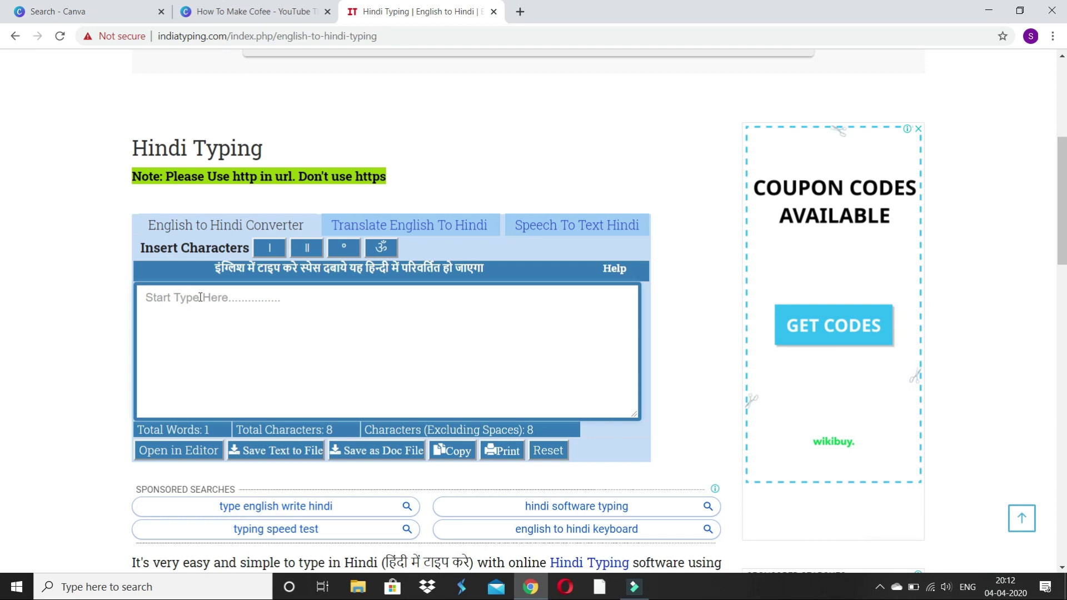
pyautogui.write('pos')
pyautogui.write('ter')
pyautogui.write('ka')
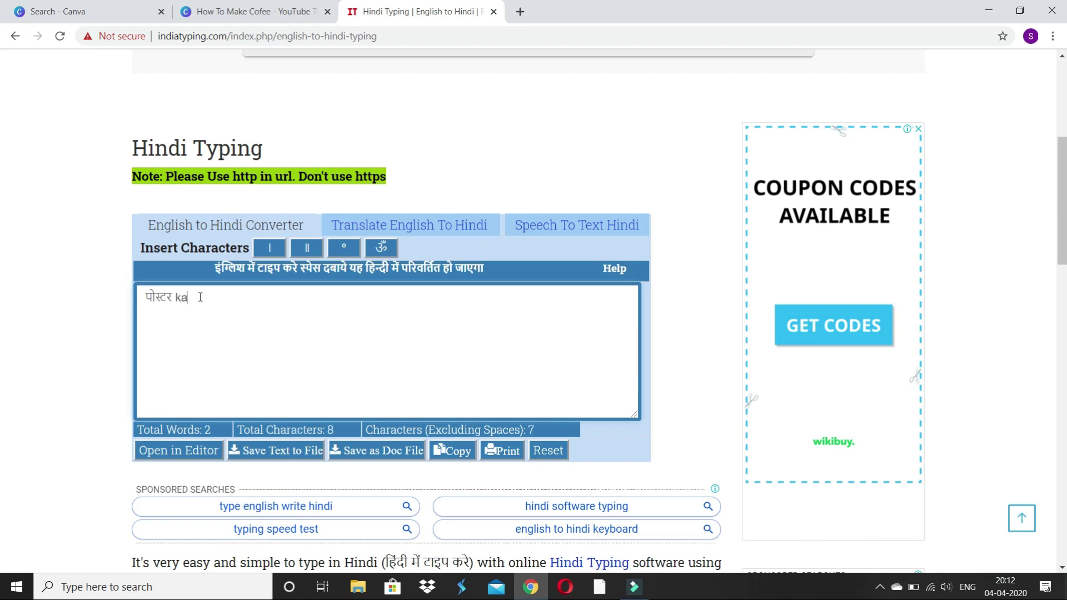
pyautogui.write('ise')
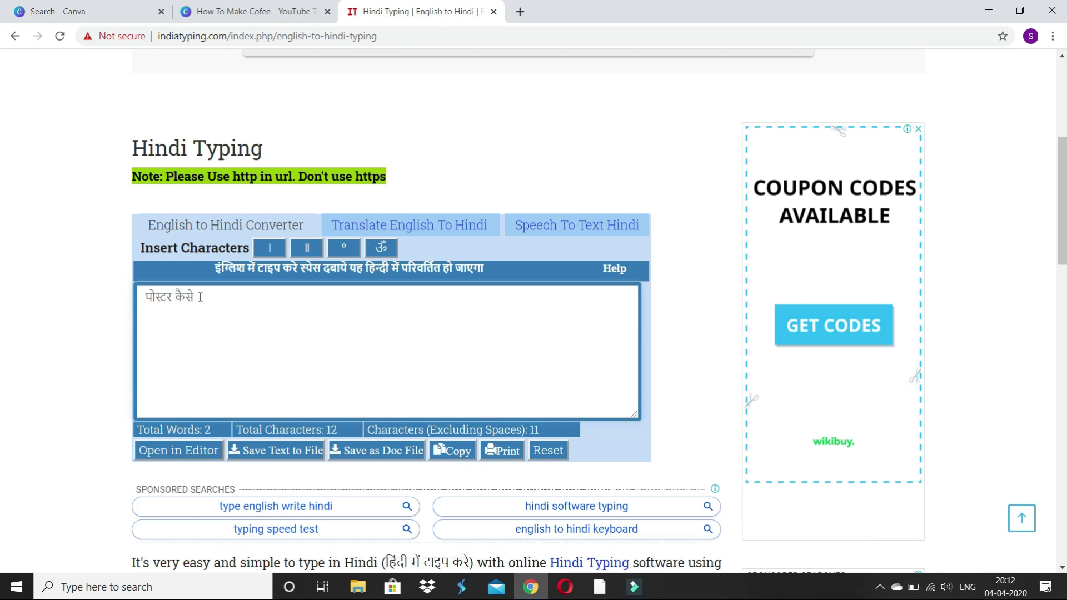
pyautogui.write(' banaye')
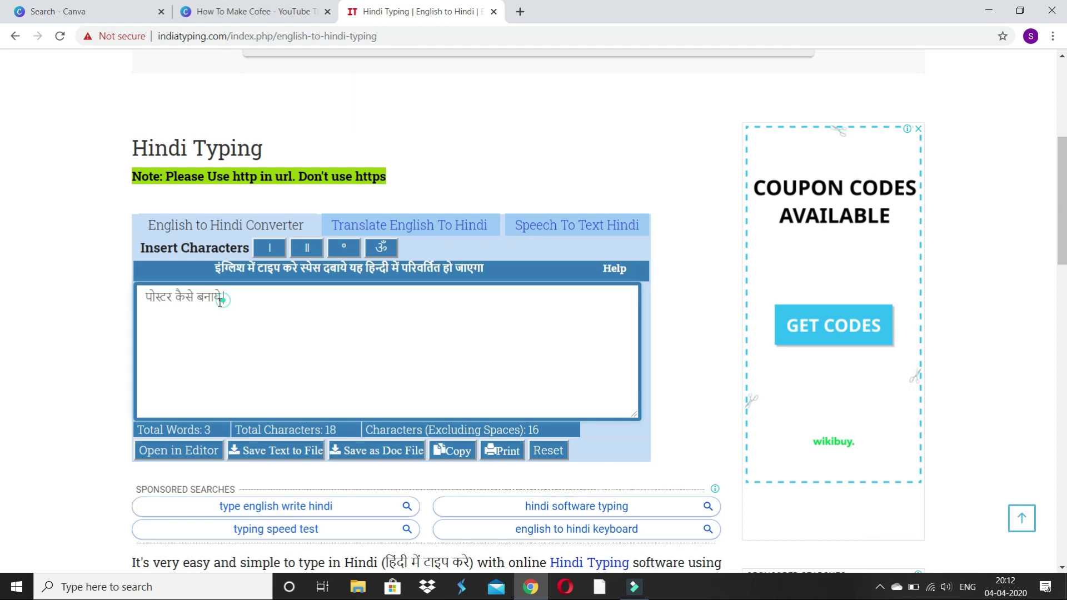
# Copy the Hindi phrase पोस्टर कैसे बनाये and go back to the Canva tab.
pyautogui.moveTo(223, 302); pyautogui.dragTo(146, 310)
pyautogui.rightClick(169, 296)
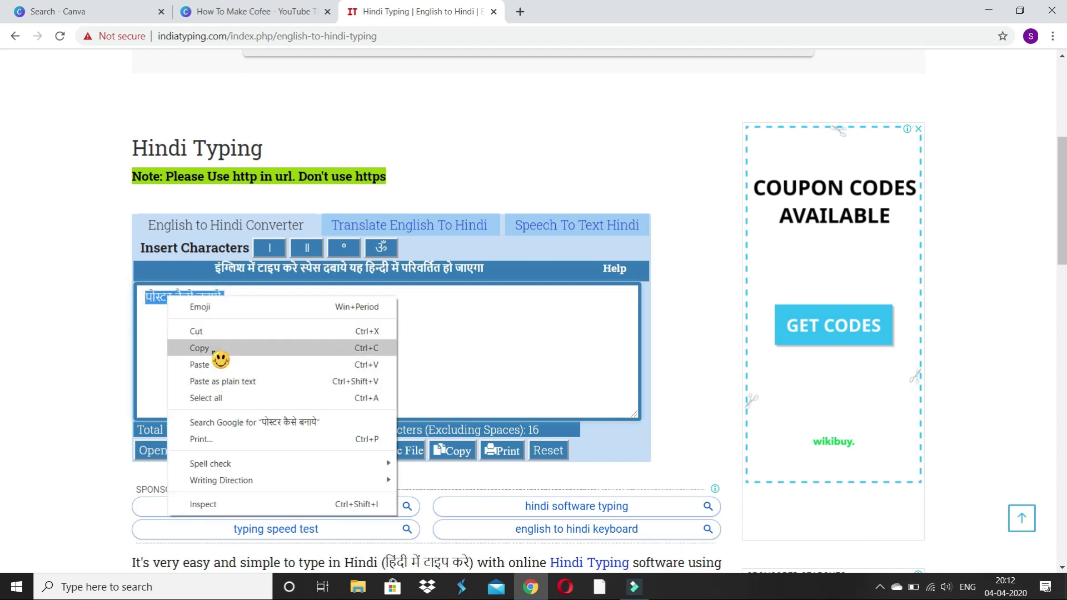
pyautogui.click(216, 349)
pyautogui.click(266, 349)
pyautogui.click(292, 16)
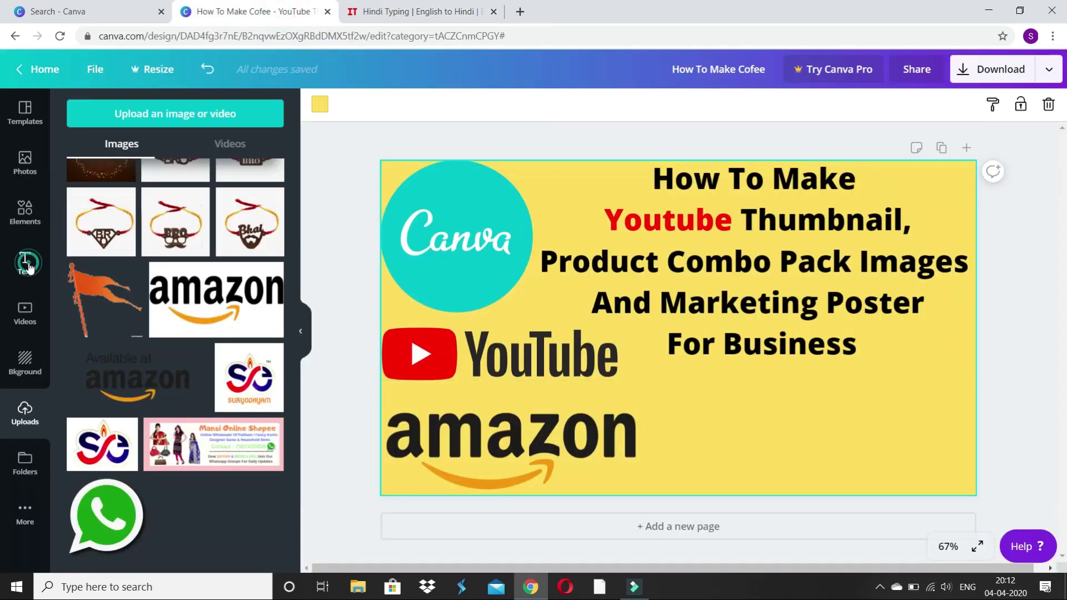
# Add a heading below 'For Business' and replace its text with the pasted पोस्टर कैसे बनाये.
pyautogui.click(25, 261)
pyautogui.click(175, 180)
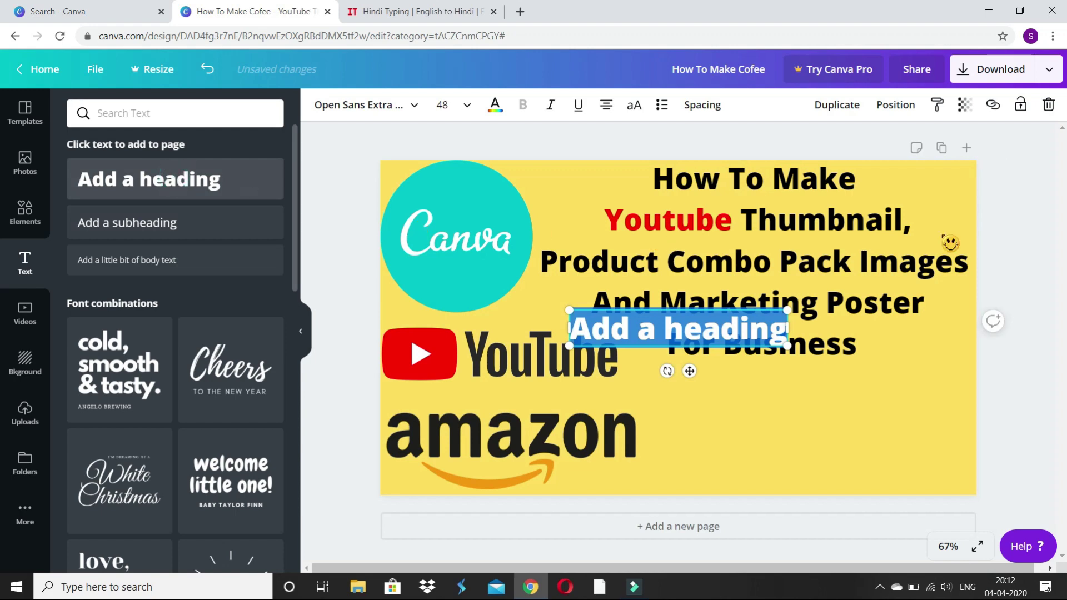
pyautogui.click(742, 333)
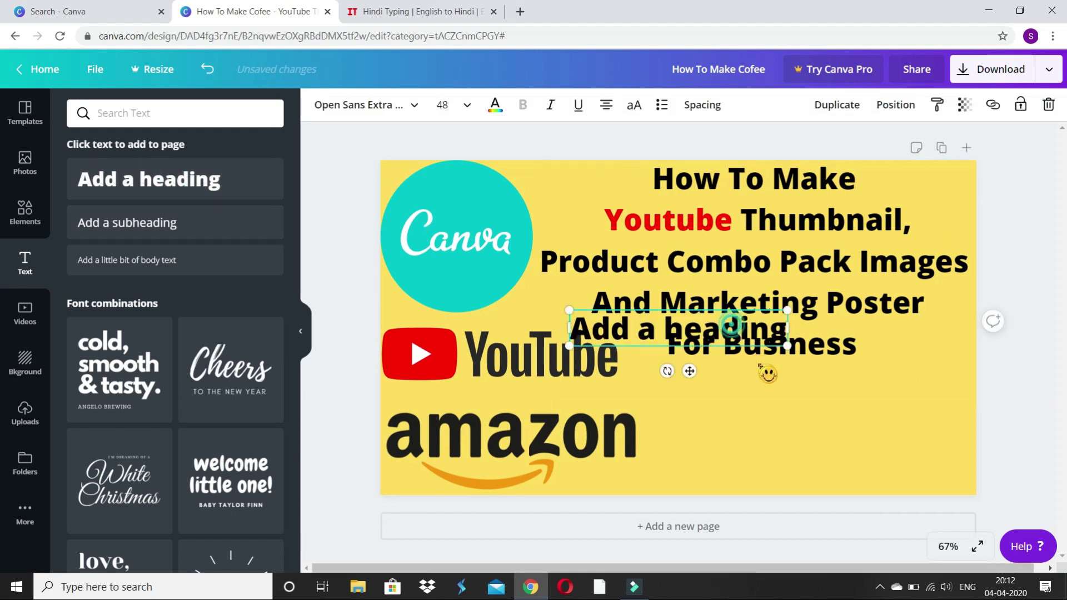
pyautogui.moveTo(732, 327); pyautogui.dragTo(829, 399)
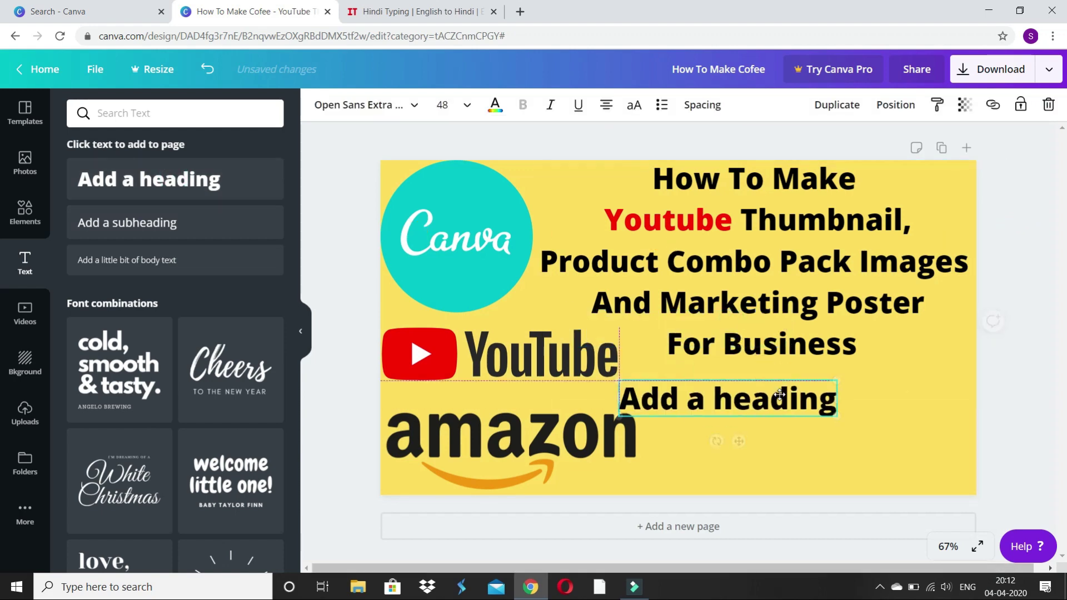
pyautogui.doubleClick(833, 402)
pyautogui.press('BackSpace')
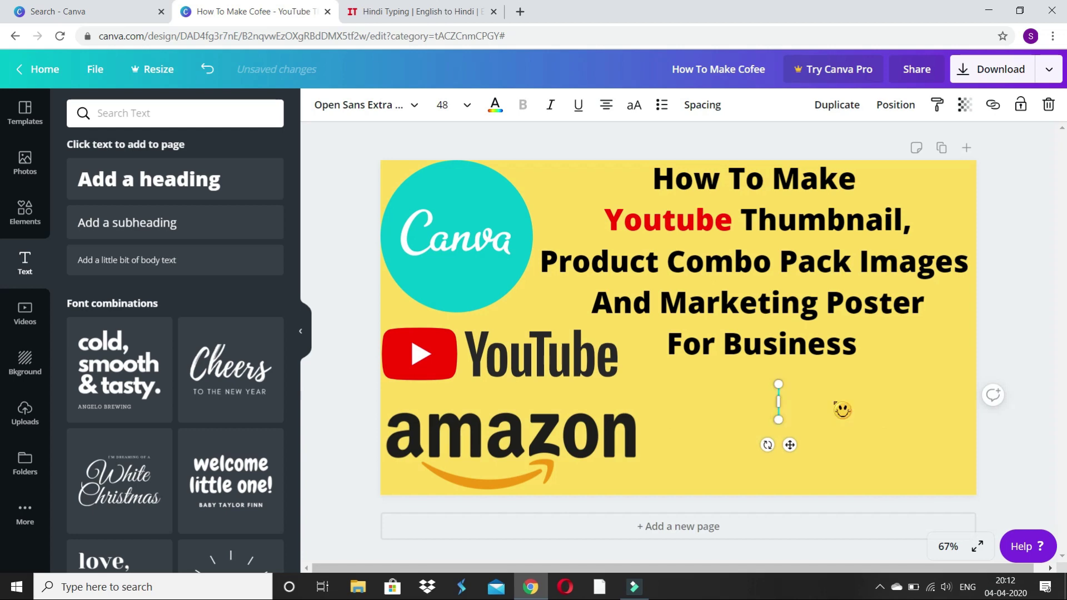
pyautogui.hotkey('ctrl', 'v')
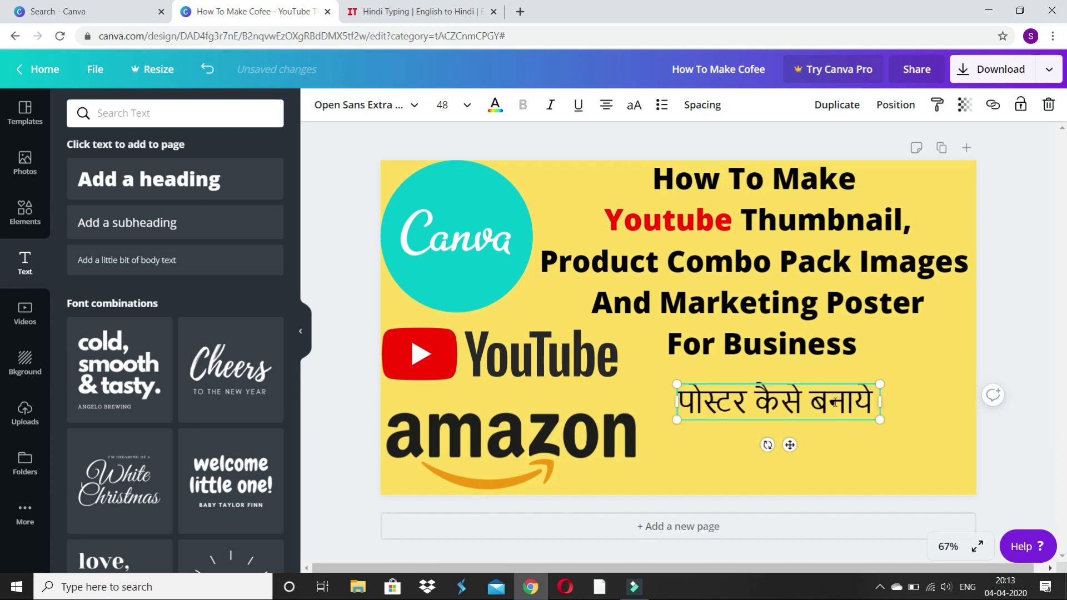
# Enlarge the Hindi heading and move it up into place.
pyautogui.click(928, 439)
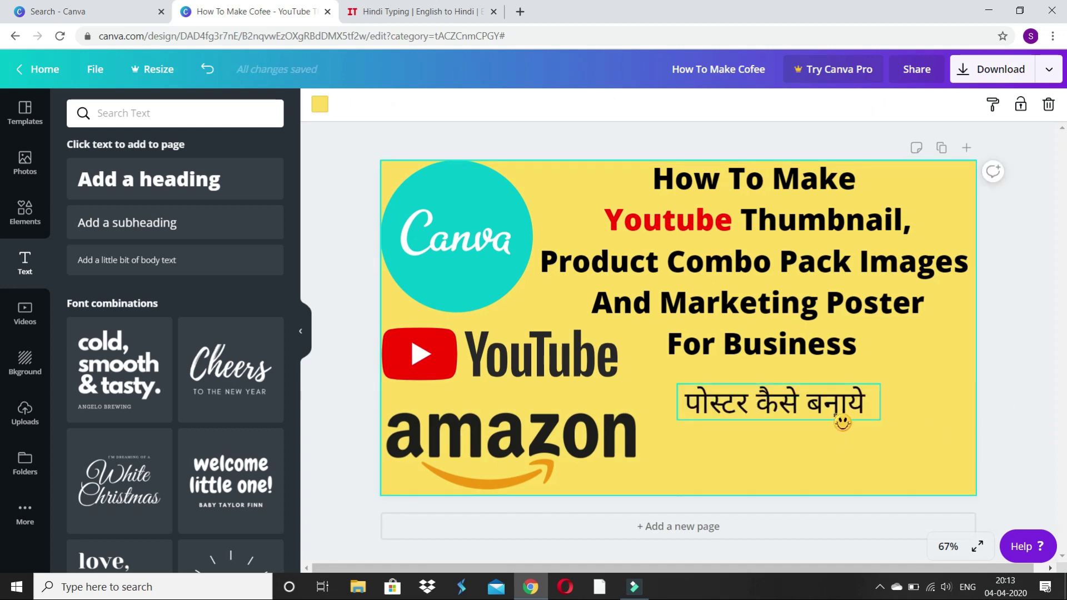
pyautogui.click(842, 423)
pyautogui.moveTo(881, 420)
pyautogui.mouseDown()
pyautogui.moveTo(929, 474)
pyautogui.moveTo(970, 498)
pyautogui.mouseUp()
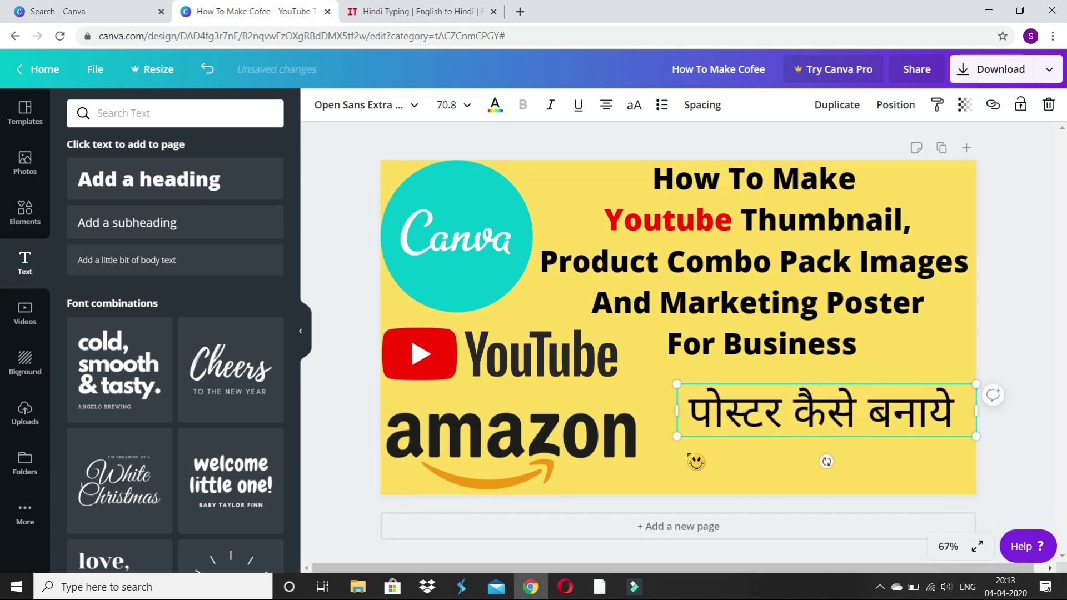
pyautogui.moveTo(676, 436); pyautogui.dragTo(648, 468)
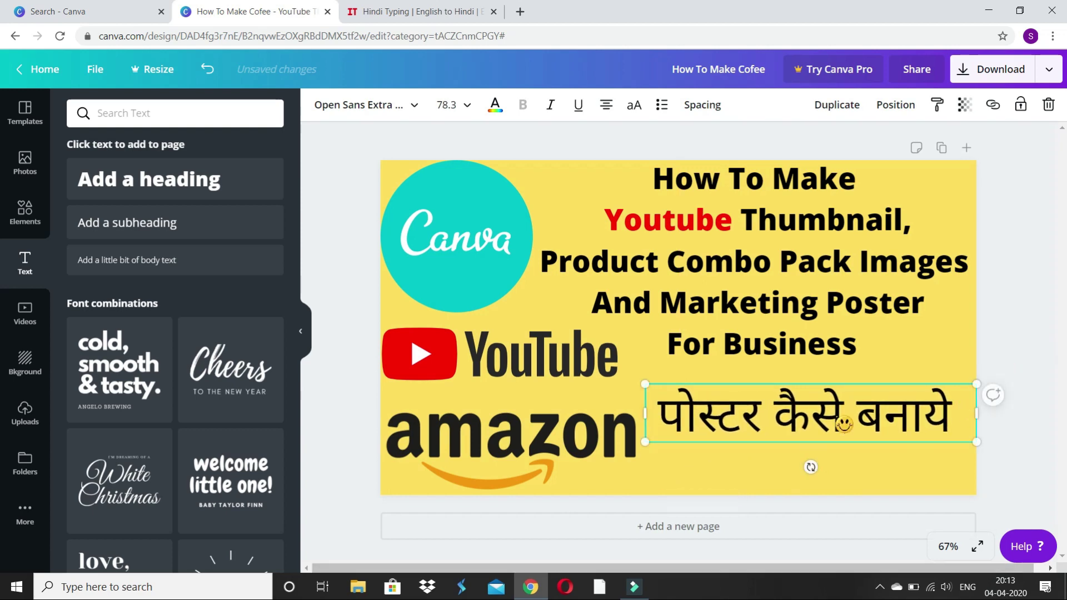
pyautogui.moveTo(844, 424)
pyautogui.mouseDown()
pyautogui.moveTo(851, 397)
pyautogui.moveTo(855, 417)
pyautogui.mouseUp()
pyautogui.moveTo(854, 420); pyautogui.dragTo(847, 406)
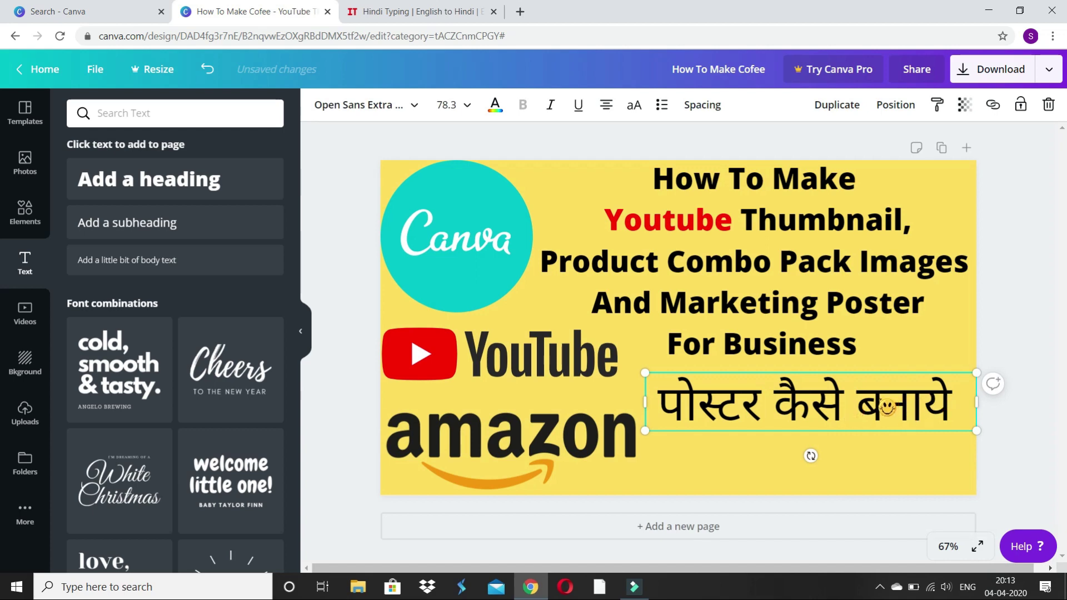
# Fine-tune the Hindi line's size and position, then underline the whole phrase.
pyautogui.moveTo(868, 411)
pyautogui.mouseDown()
pyautogui.moveTo(860, 420)
pyautogui.moveTo(879, 444)
pyautogui.moveTo(874, 423)
pyautogui.mouseUp()
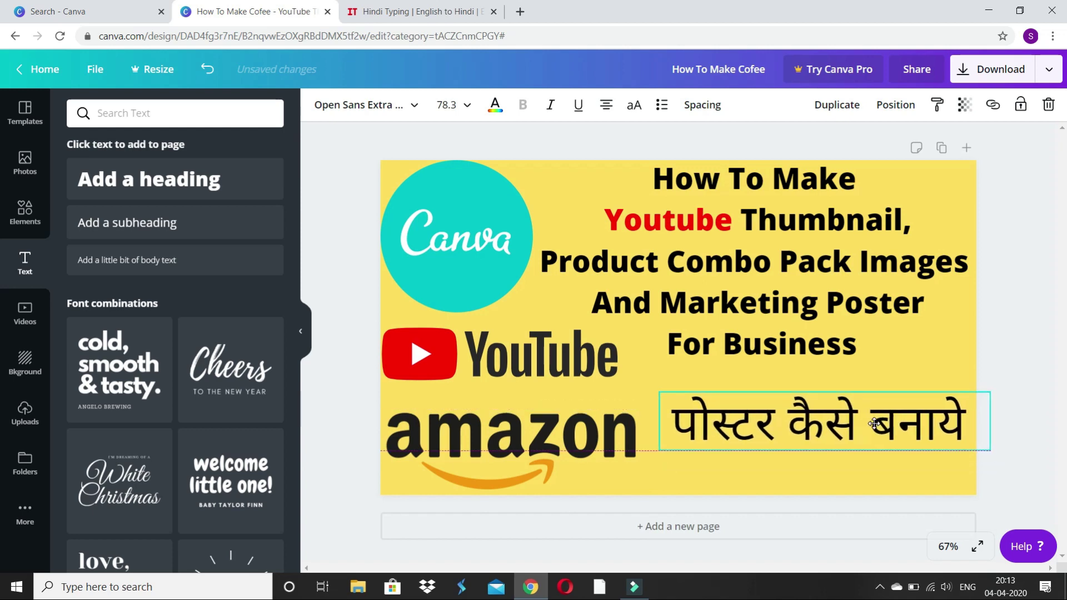
pyautogui.moveTo(657, 390); pyautogui.dragTo(645, 376)
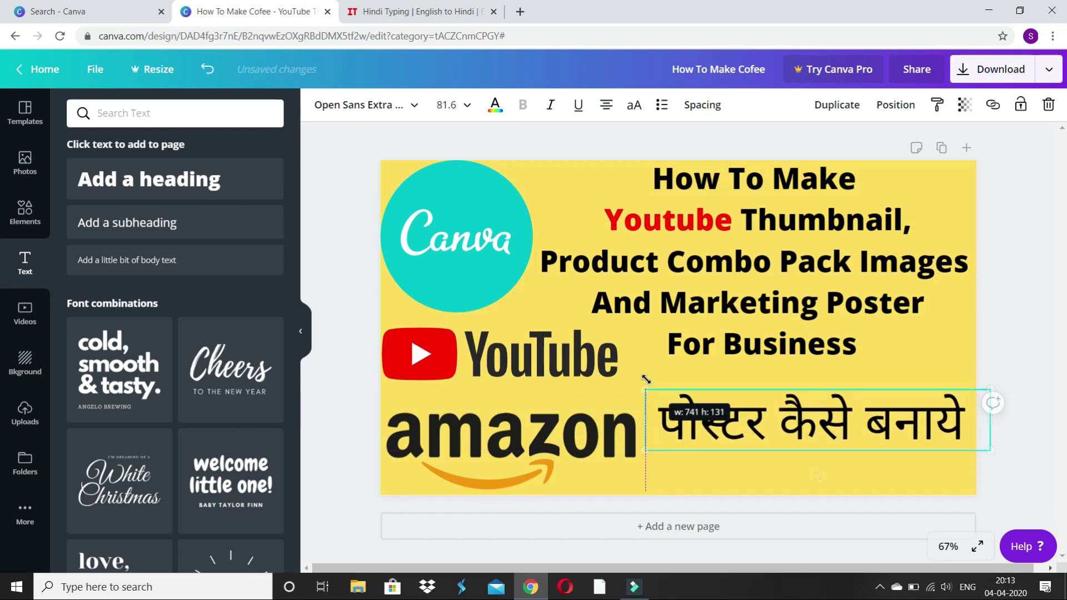
pyautogui.moveTo(811, 421); pyautogui.dragTo(809, 404)
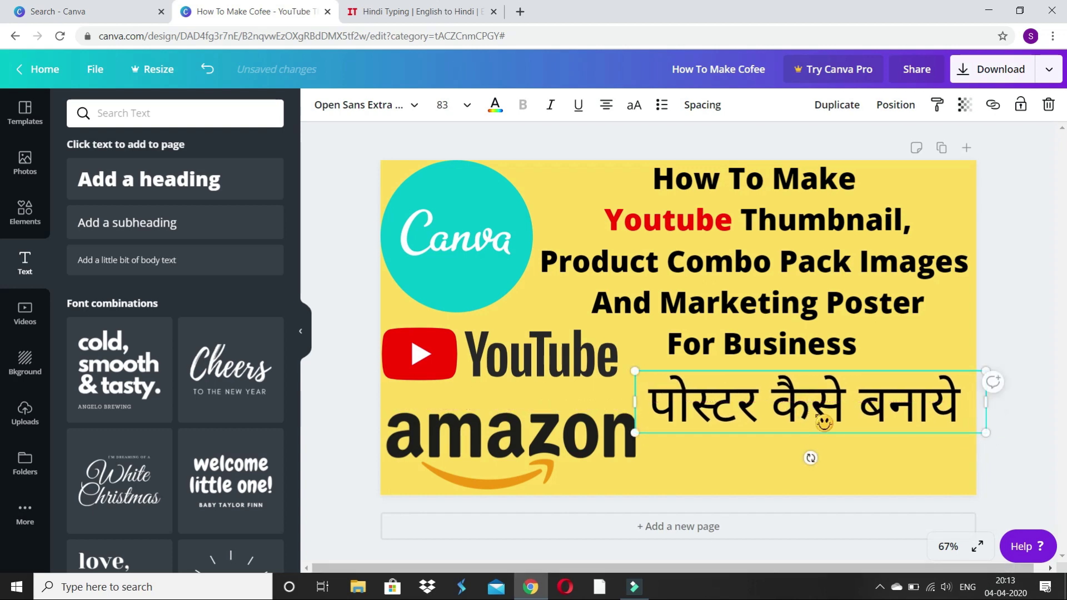
pyautogui.tripleClick(816, 415)
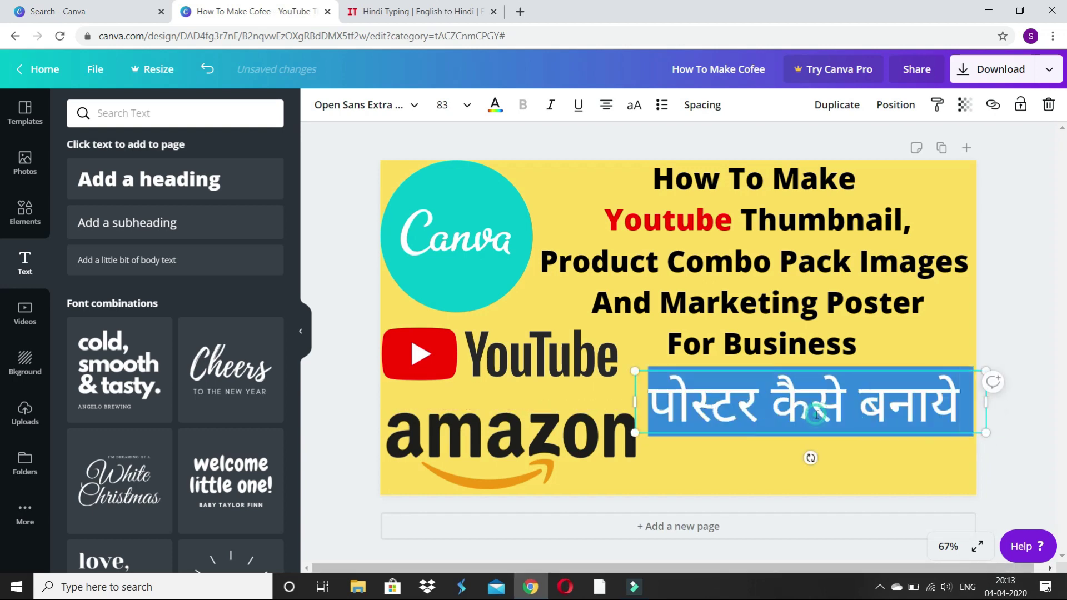
pyautogui.click(581, 105)
pyautogui.click(1011, 300)
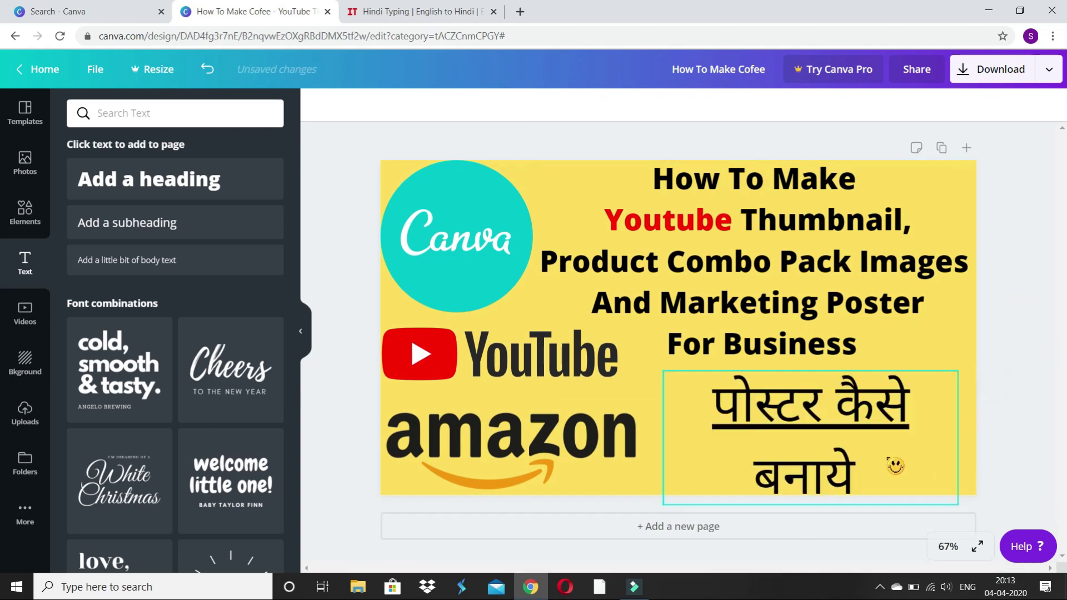
# Widen the underlined Hindi text box onto one line and set it under the English heading.
pyautogui.click(877, 456)
pyautogui.moveTo(871, 447); pyautogui.dragTo(866, 439)
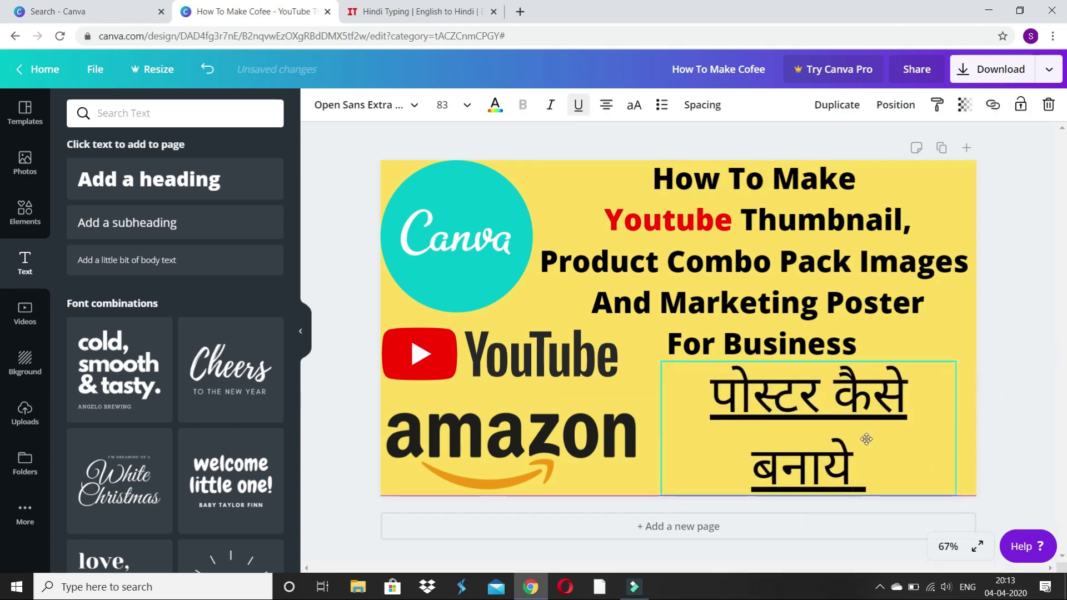
pyautogui.moveTo(933, 405)
pyautogui.mouseDown()
pyautogui.moveTo(957, 443)
pyautogui.moveTo(890, 435)
pyautogui.mouseUp()
pyautogui.moveTo(895, 361); pyautogui.dragTo(886, 365)
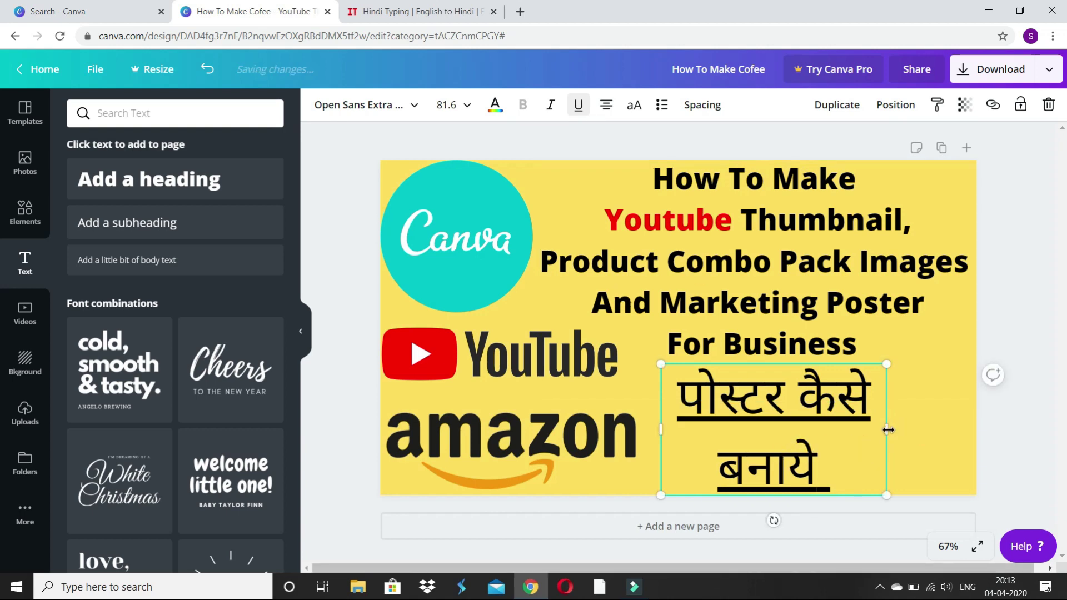
pyautogui.moveTo(911, 430); pyautogui.dragTo(977, 431)
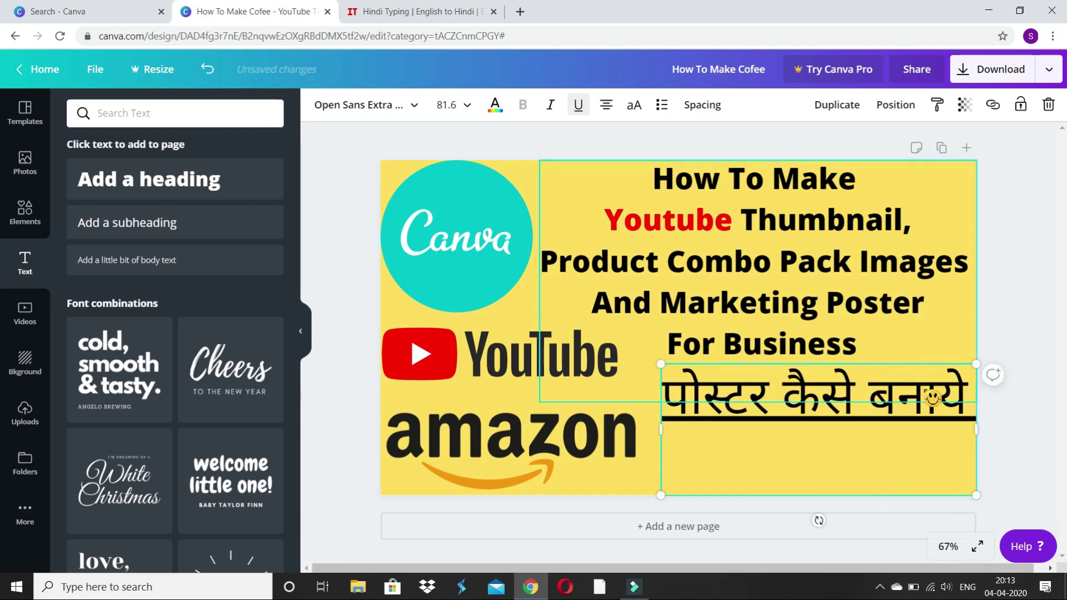
pyautogui.moveTo(907, 388); pyautogui.dragTo(892, 399)
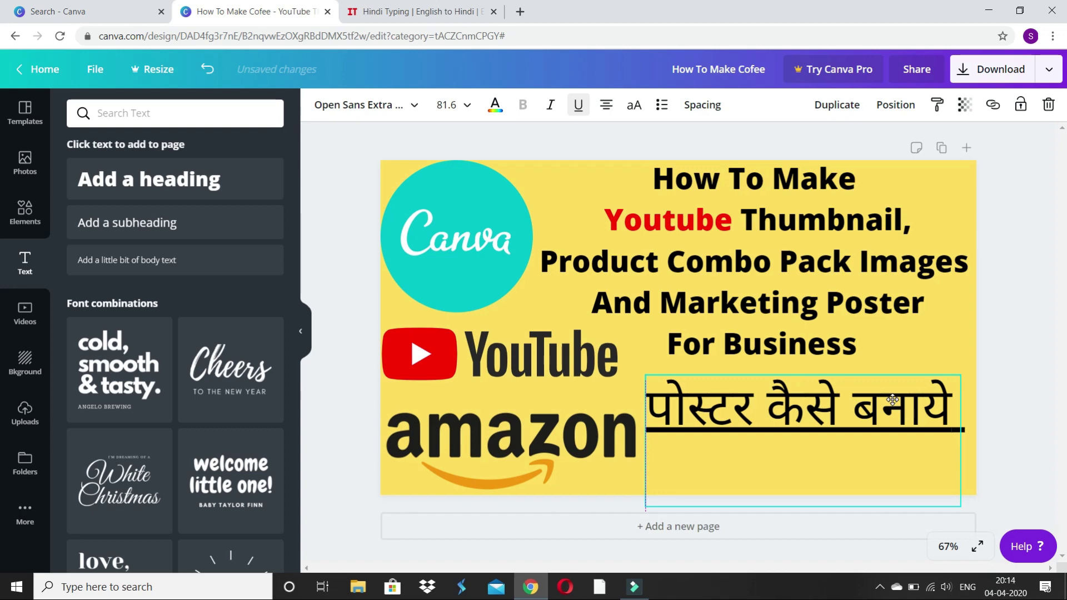
pyautogui.moveTo(892, 399); pyautogui.dragTo(892, 398)
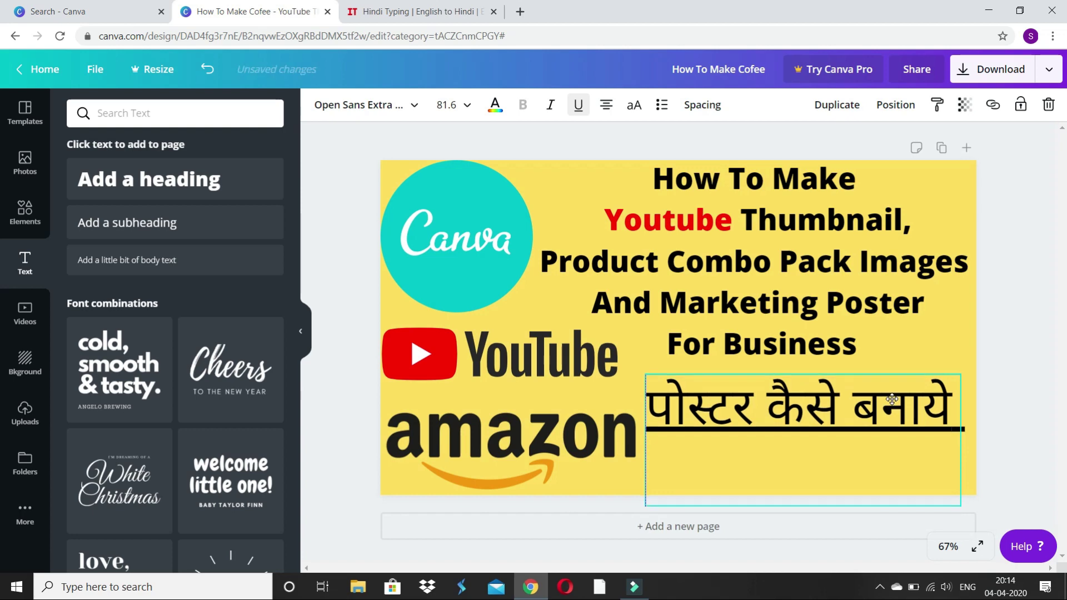
# Scale up the English heading block slightly using its bottom-left corner handle.
pyautogui.click(1037, 281)
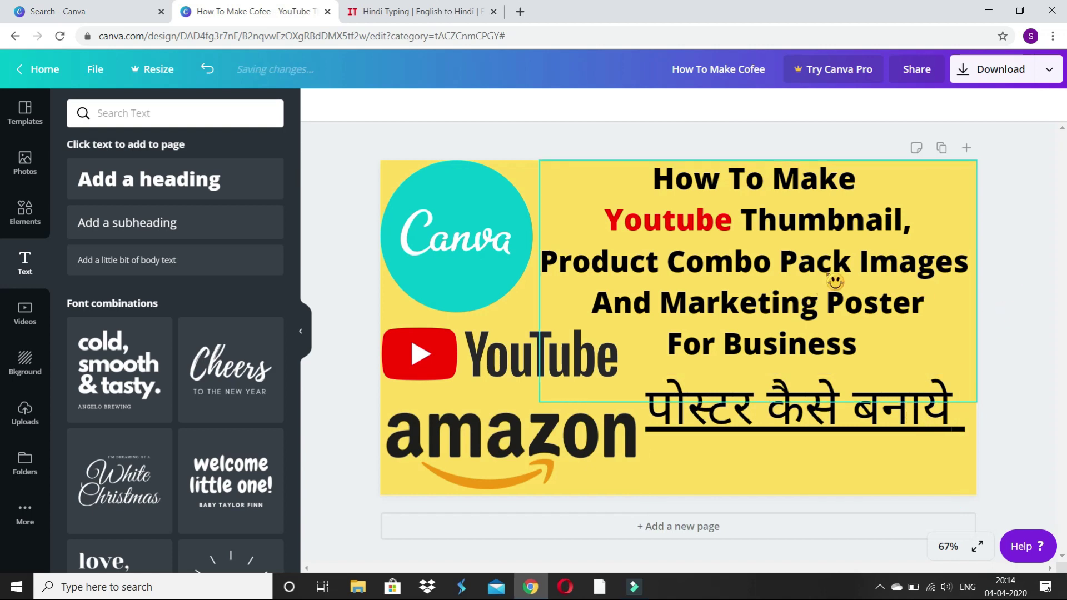
pyautogui.click(844, 279)
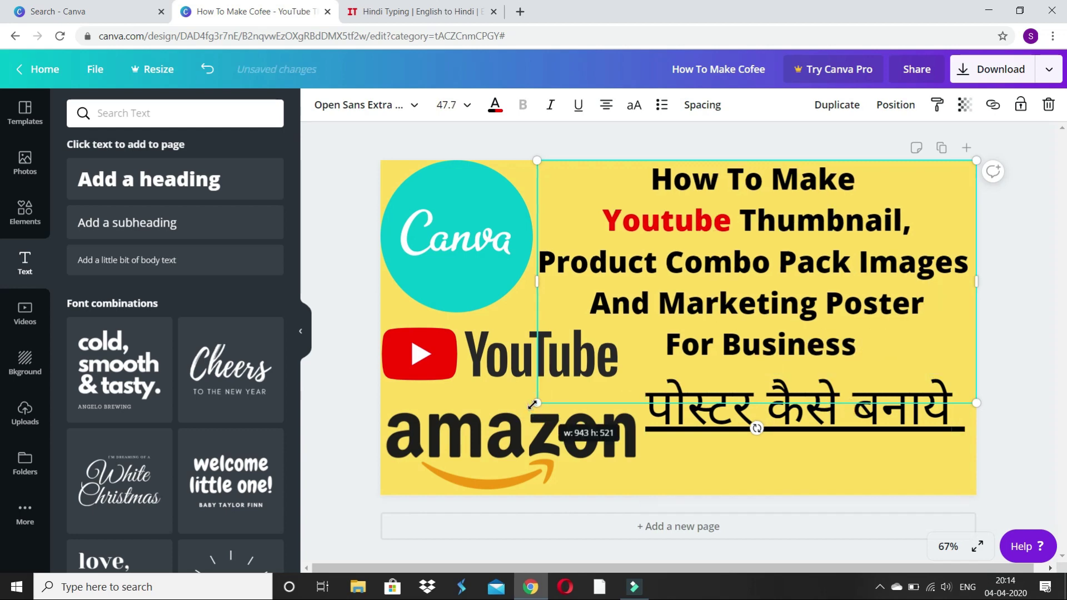
pyautogui.moveTo(539, 401); pyautogui.dragTo(533, 408)
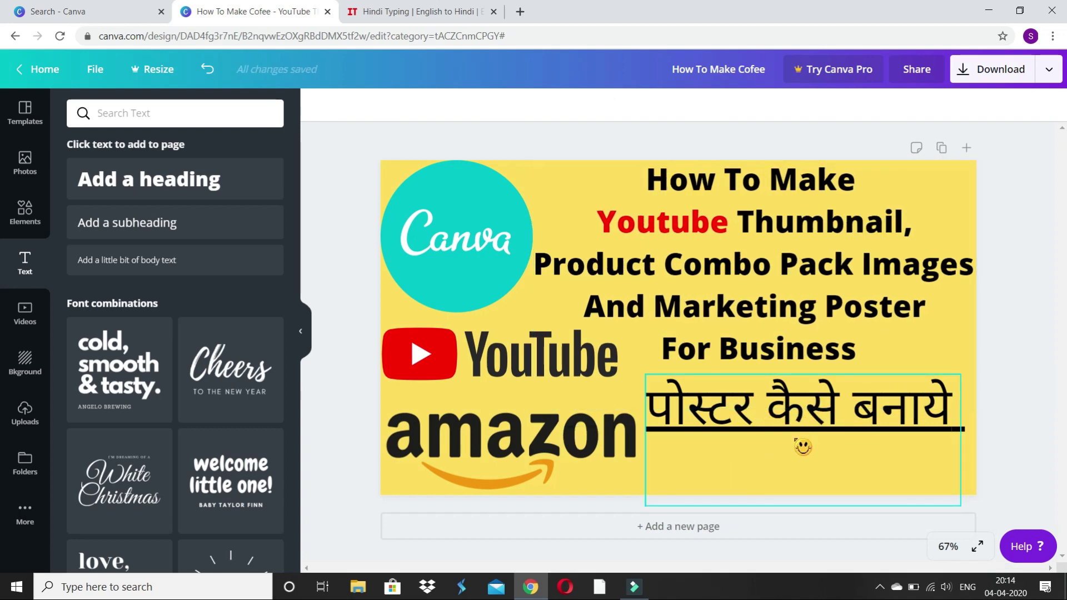
# Clear the India Typing converter and type 'fee me' to get फ्री में.
pyautogui.click(433, 12)
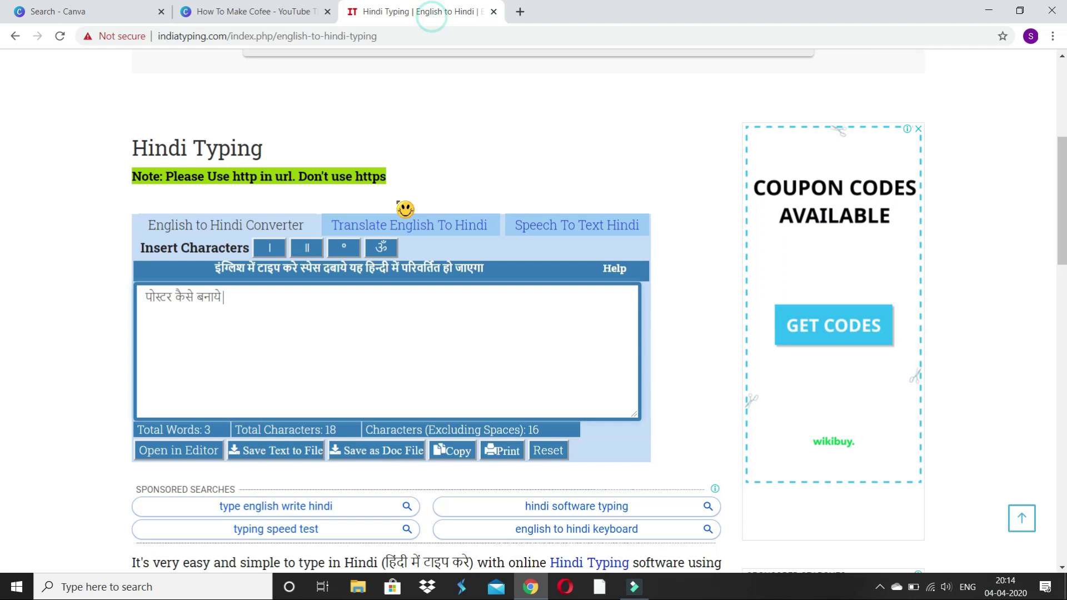
pyautogui.tripleClick(282, 302)
pyautogui.press('BackSpace')
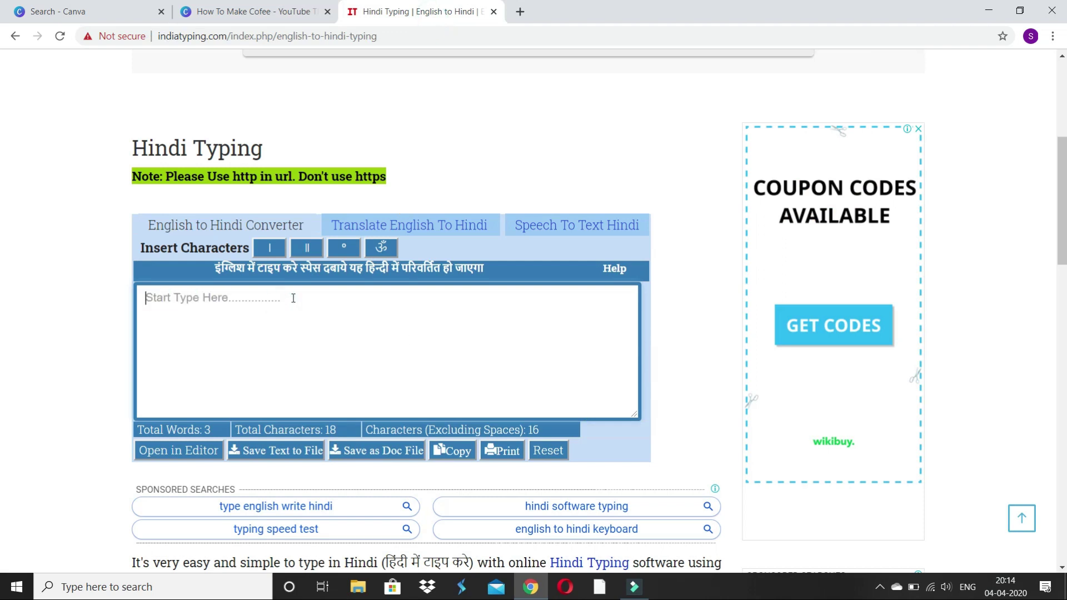
pyautogui.write('fr')
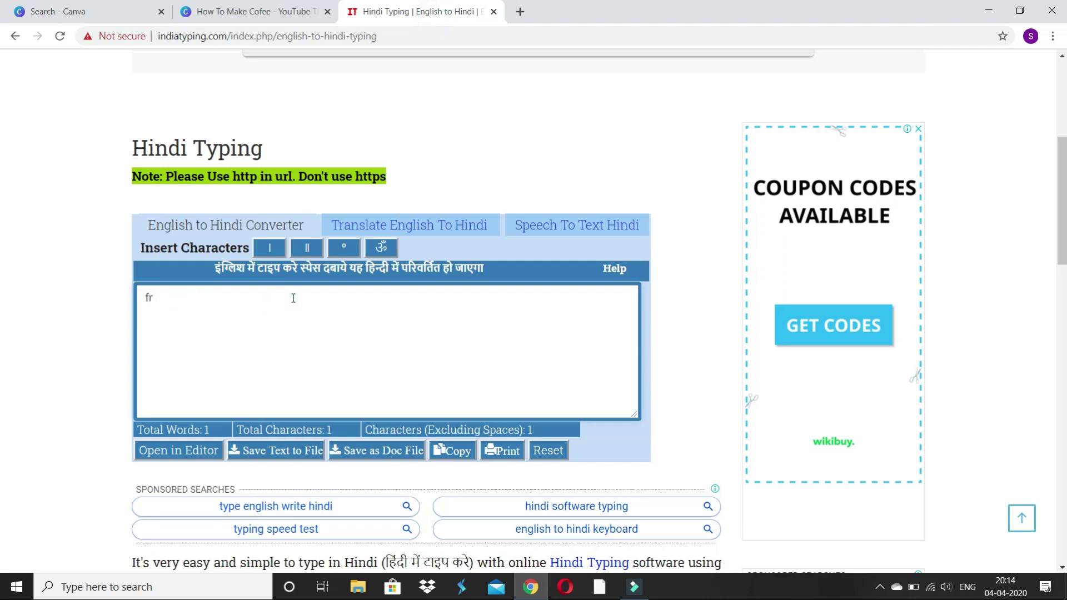
pyautogui.write('ee')
pyautogui.press('space')
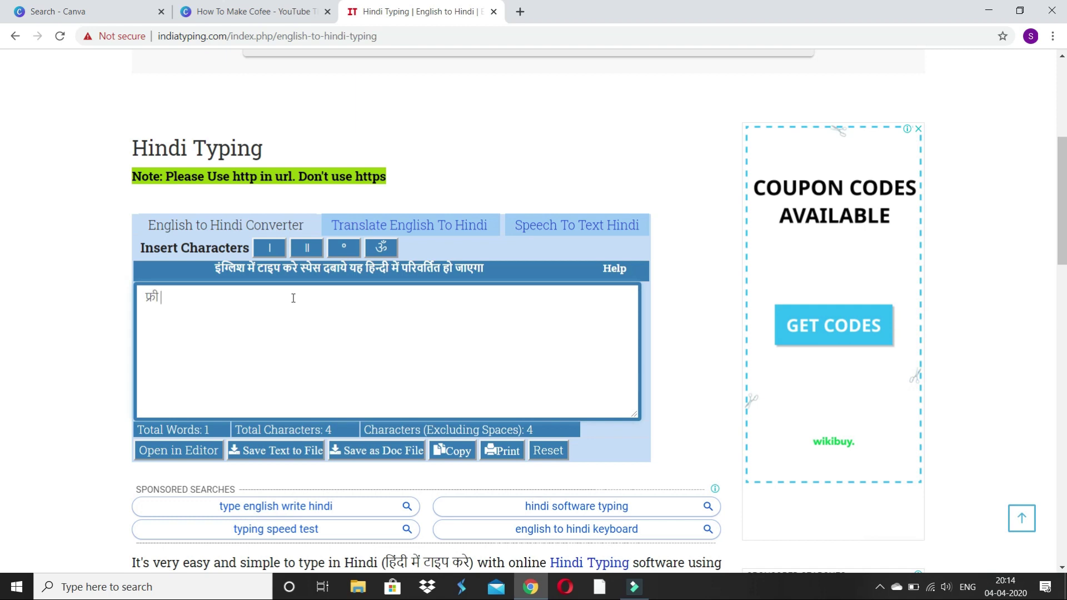
pyautogui.write('me')
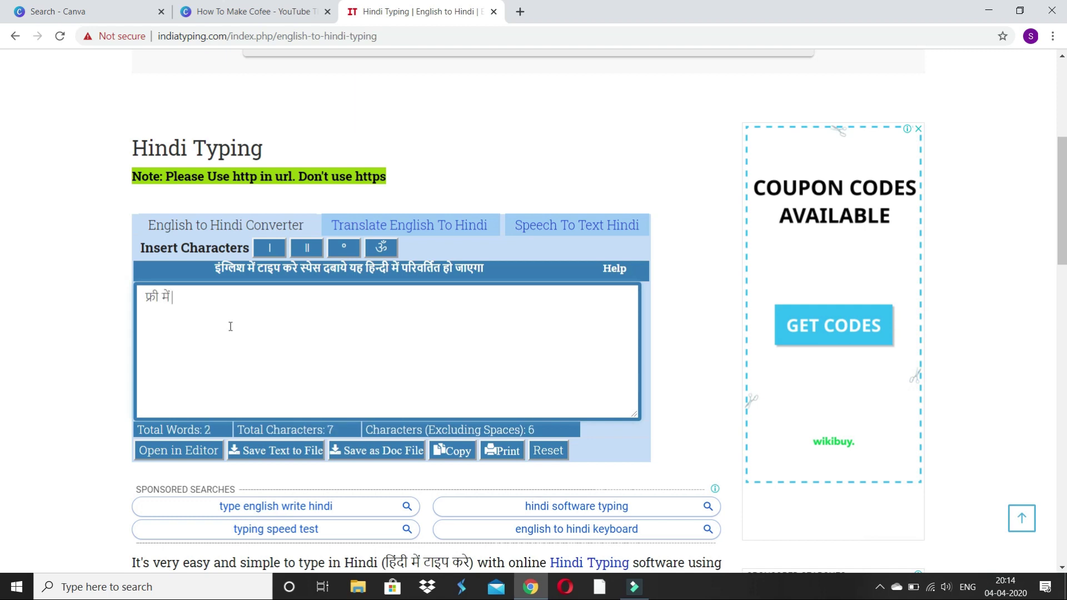
pyautogui.moveTo(170, 301); pyautogui.dragTo(147, 299)
pyautogui.rightClick(147, 299)
pyautogui.click(220, 351)
# Add 'seekhe' to form सीखे फ्री में, copy the phrase, and return to Canva.
pyautogui.write('seekhe')
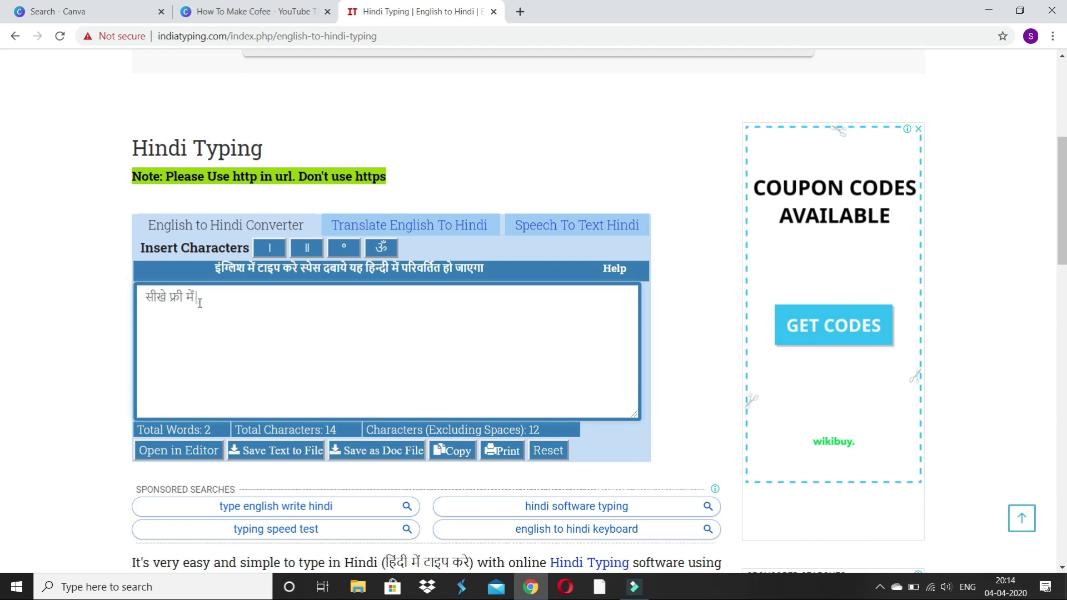
pyautogui.moveTo(200, 303); pyautogui.dragTo(158, 299)
pyautogui.rightClick(165, 300)
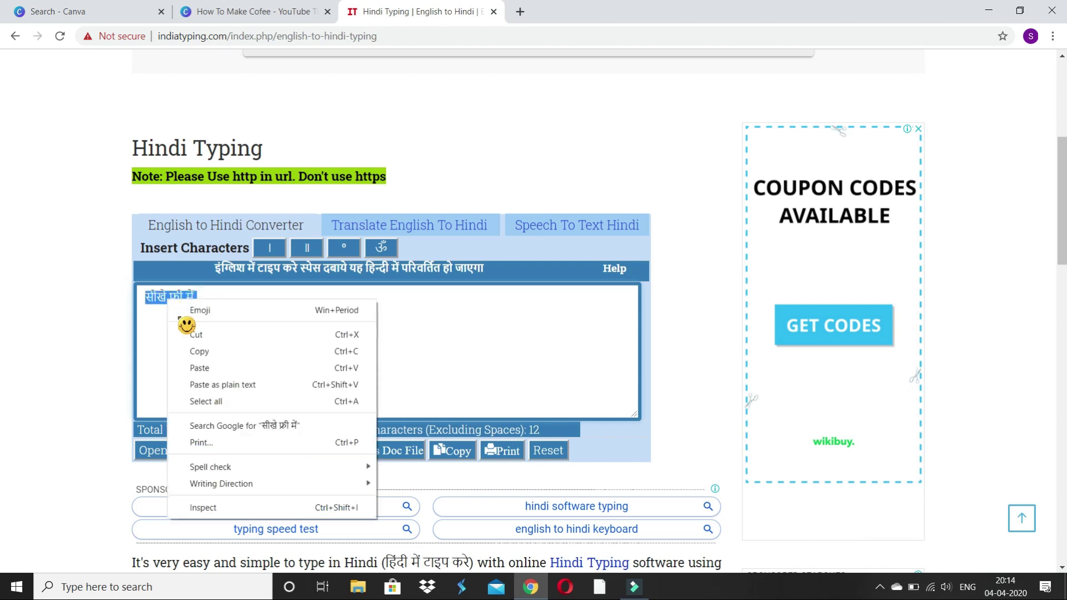
pyautogui.click(203, 350)
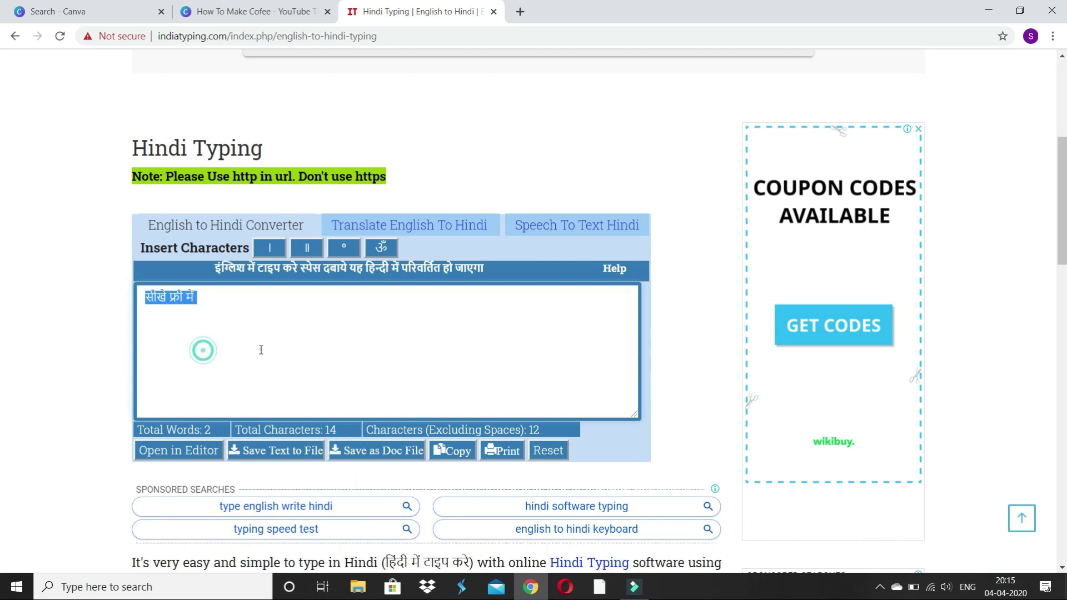
pyautogui.click(247, 12)
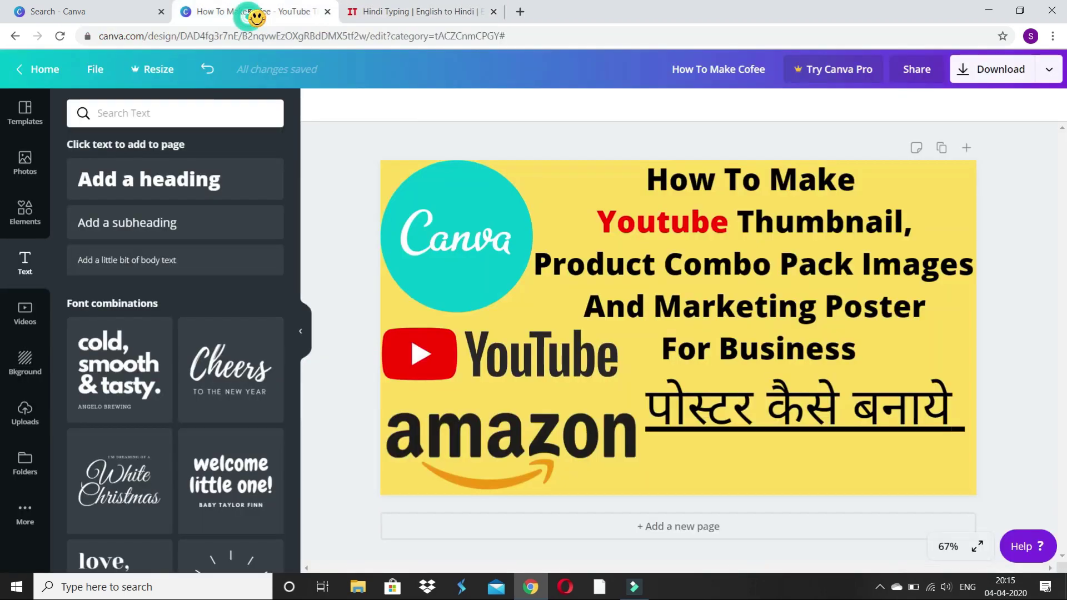
# Add a heading below the Hindi title and paste सीखे फ्री में into it.
pyautogui.click(167, 181)
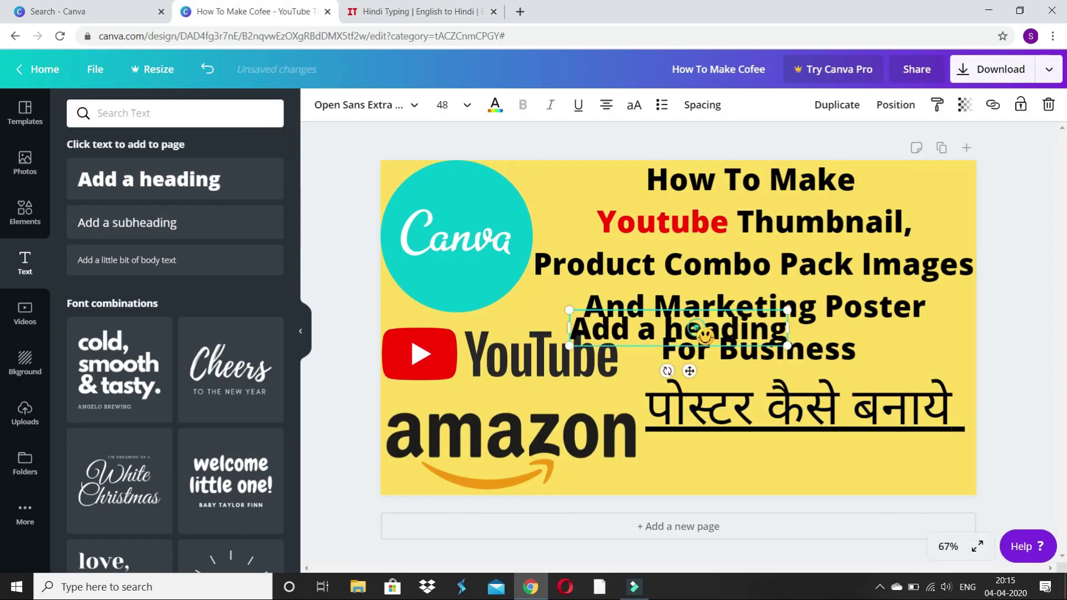
pyautogui.moveTo(695, 329)
pyautogui.mouseDown()
pyautogui.moveTo(759, 424)
pyautogui.moveTo(819, 457)
pyautogui.mouseUp()
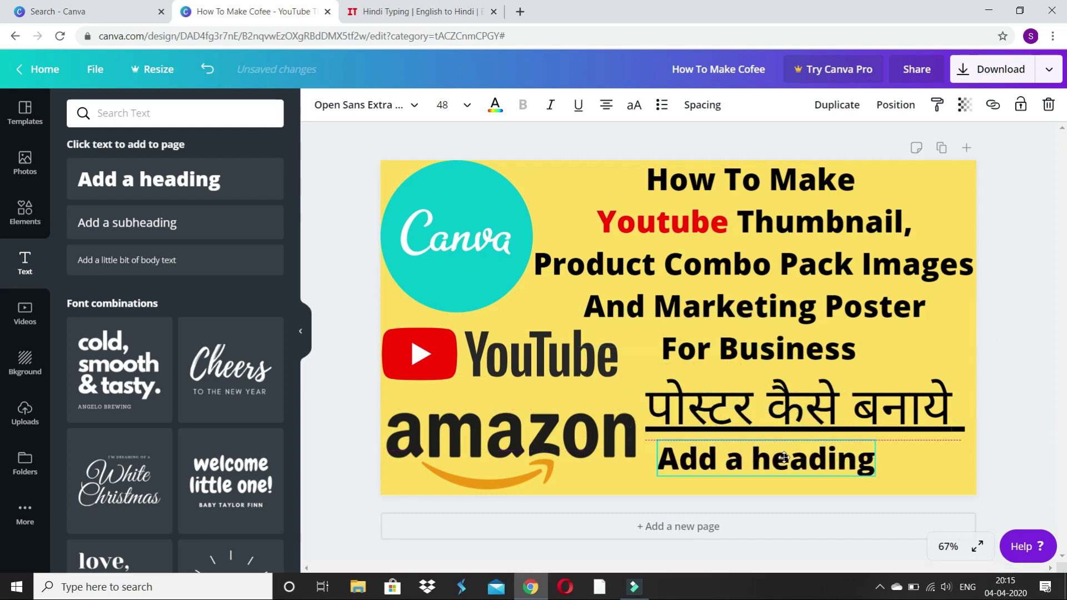
pyautogui.doubleClick(819, 457)
pyautogui.hotkey('ctrl', 'a')
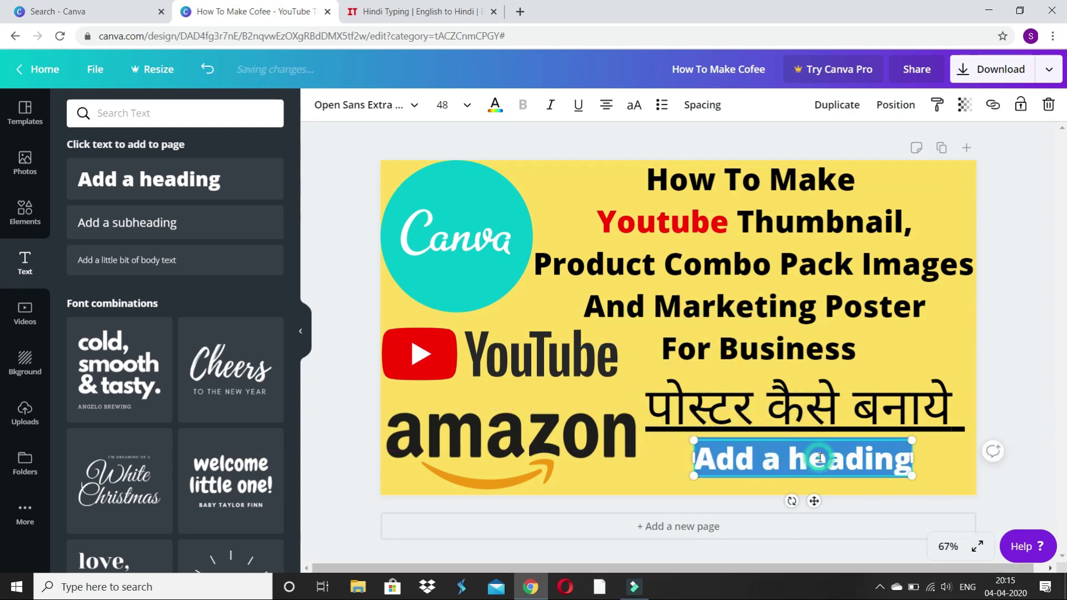
pyautogui.press('BackSpace')
pyautogui.hotkey('ctrl', 'v')
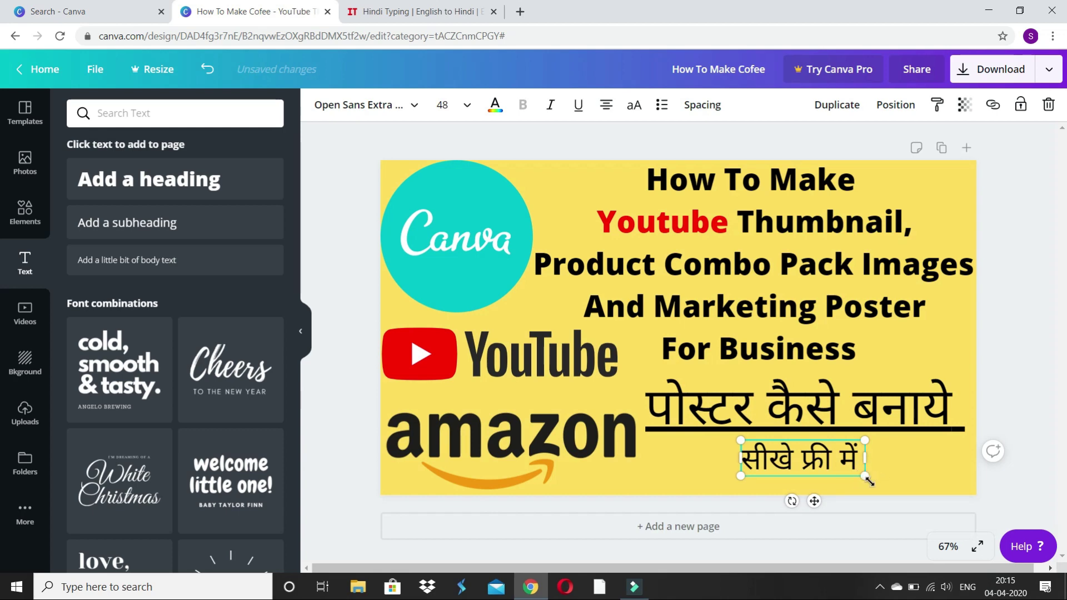
# Enlarge the सीखे फ्री में line and underline it.
pyautogui.moveTo(866, 477); pyautogui.dragTo(891, 483)
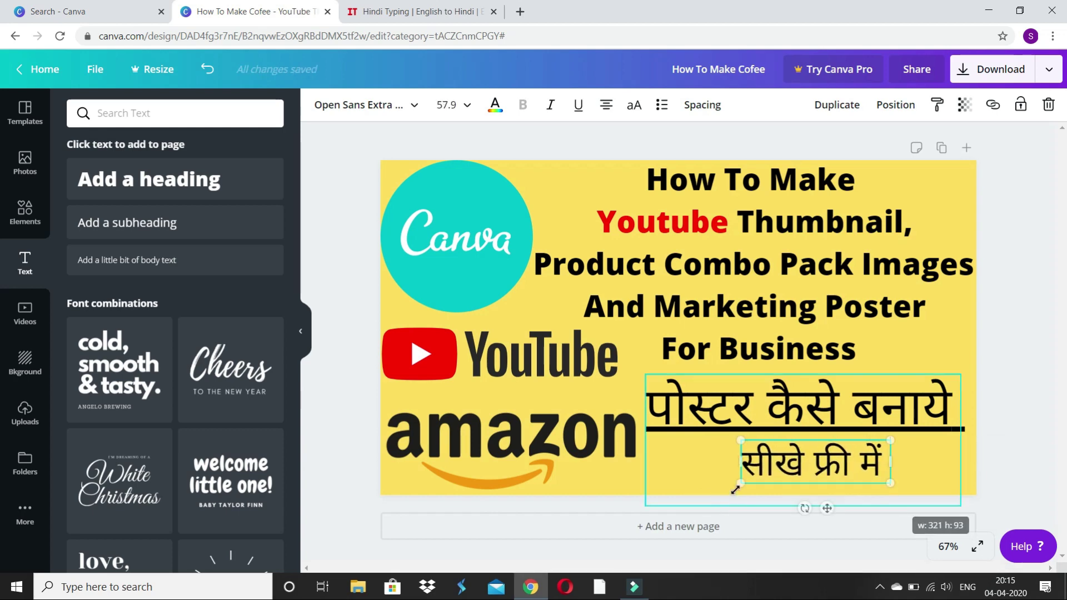
pyautogui.moveTo(727, 490); pyautogui.dragTo(721, 494)
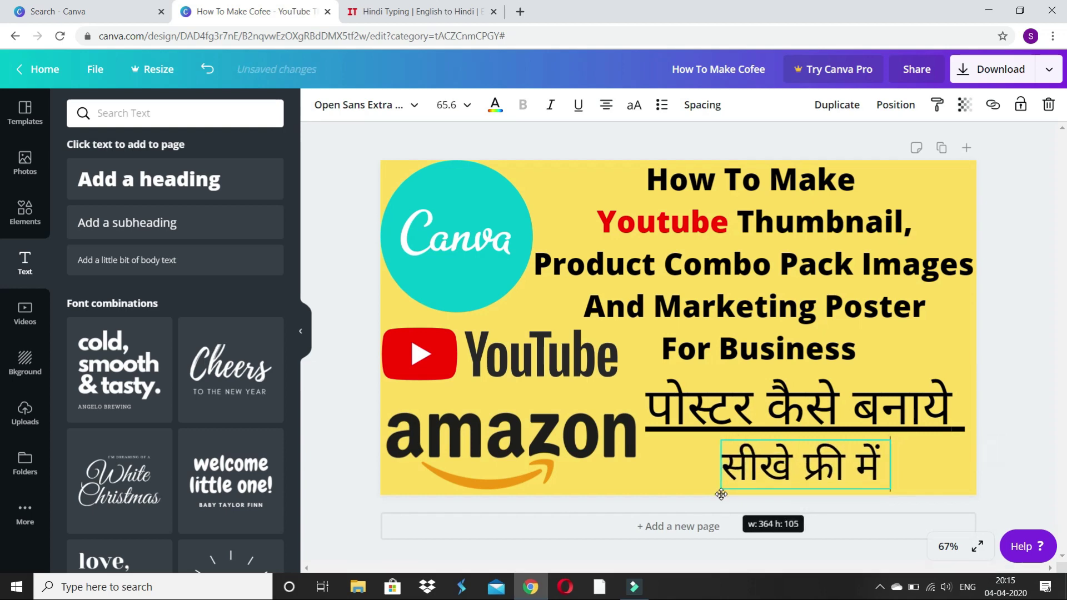
pyautogui.doubleClick(833, 469)
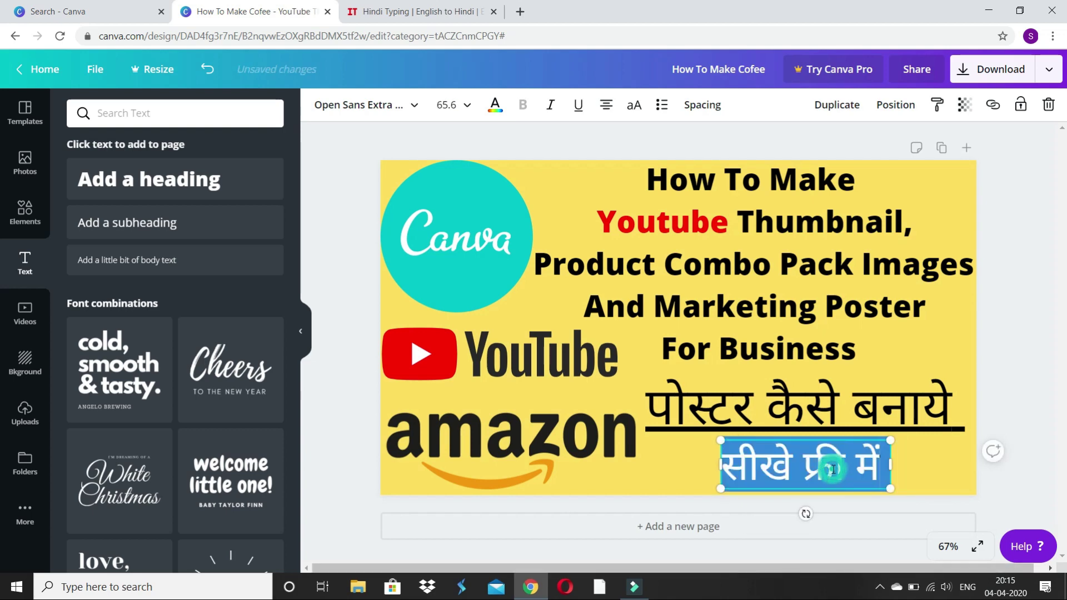
pyautogui.click(578, 105)
pyautogui.click(1025, 210)
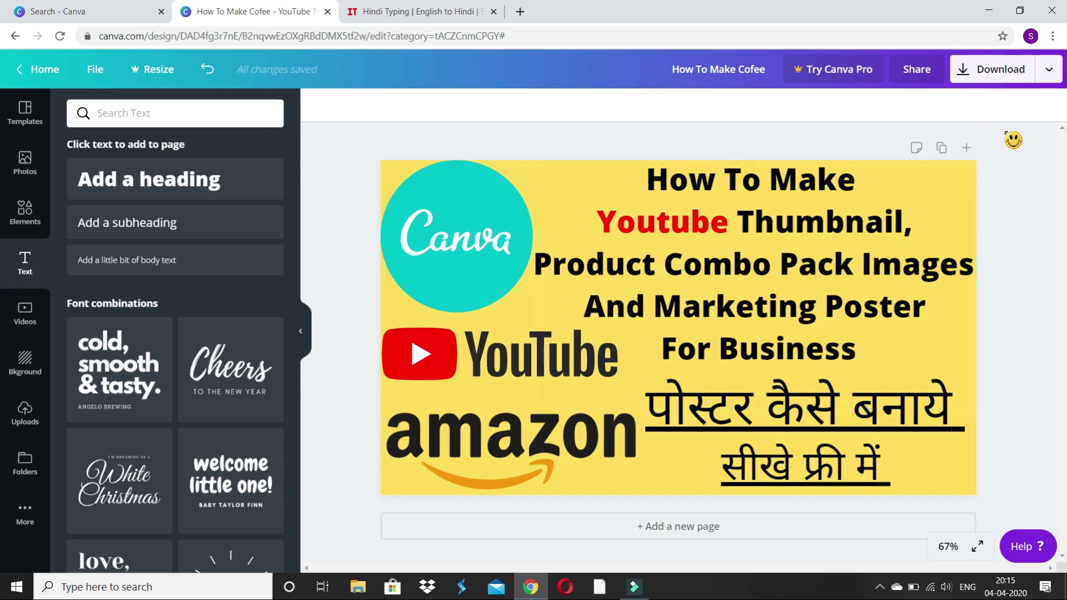
# Download the thumbnail as a PNG and close the Canva Pro trial offer.
pyautogui.click(992, 77)
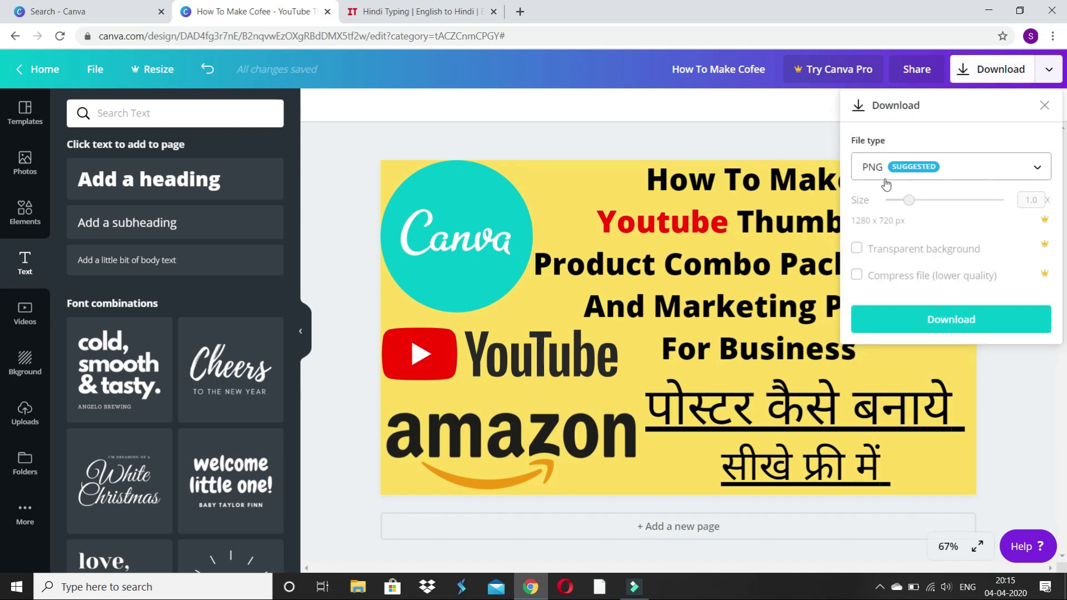
pyautogui.click(987, 166)
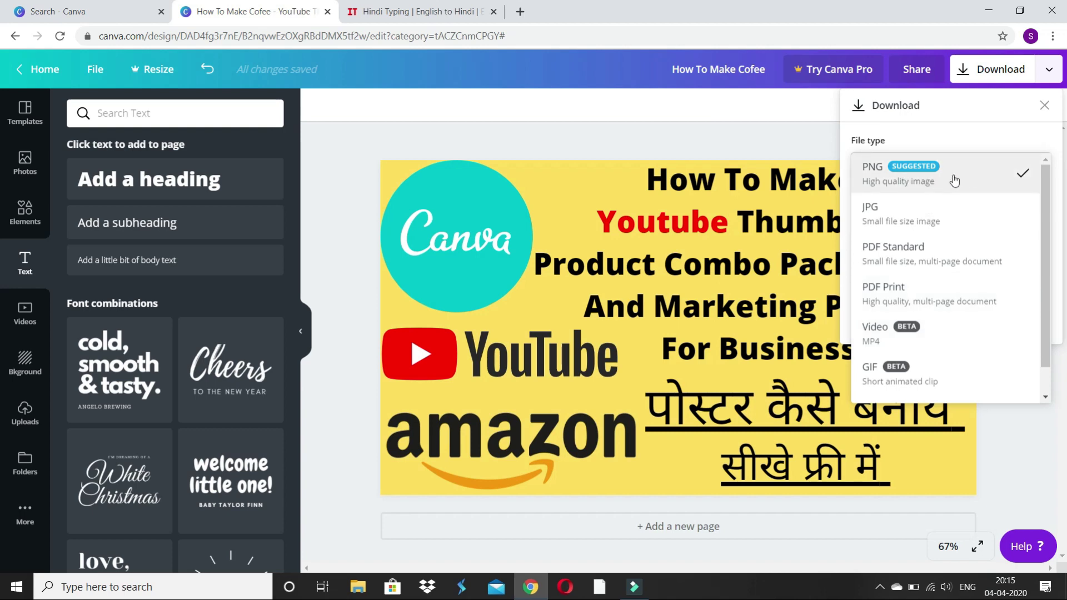
pyautogui.click(953, 179)
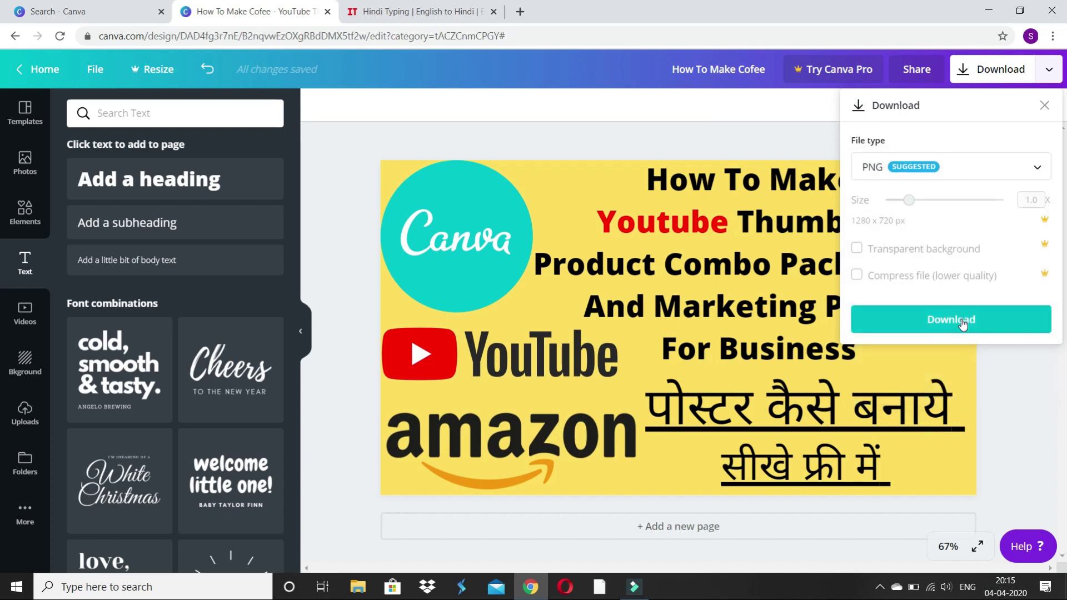
pyautogui.click(963, 325)
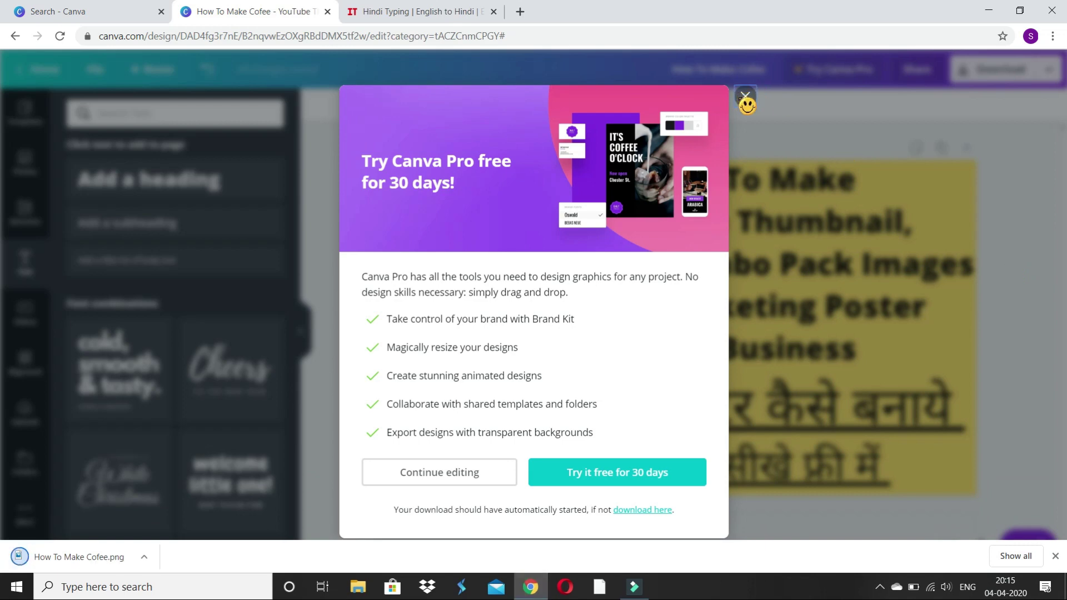
pyautogui.click(743, 81)
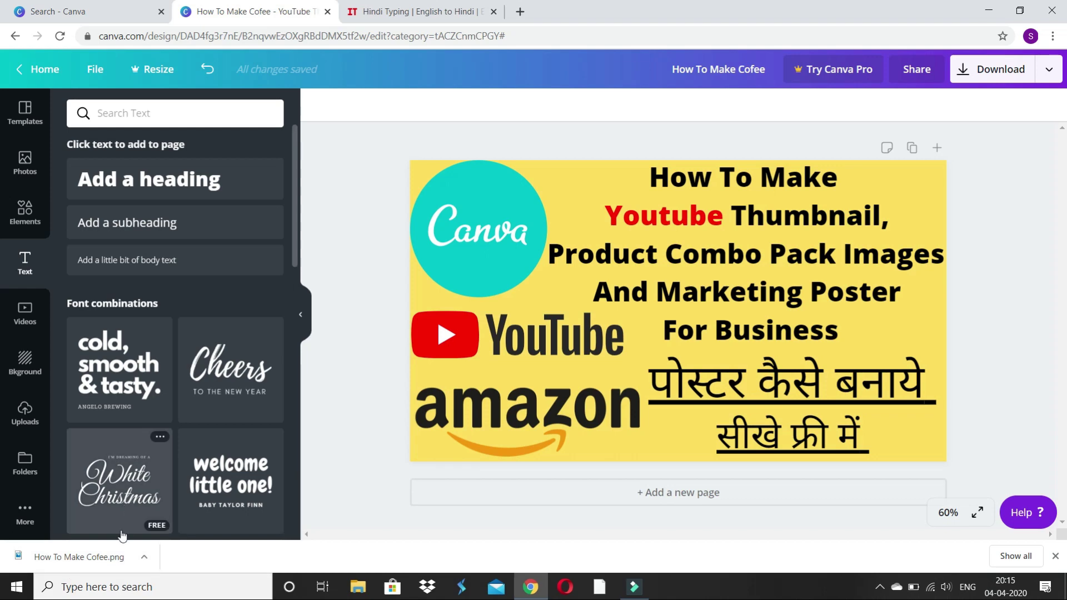
pyautogui.click(66, 558)
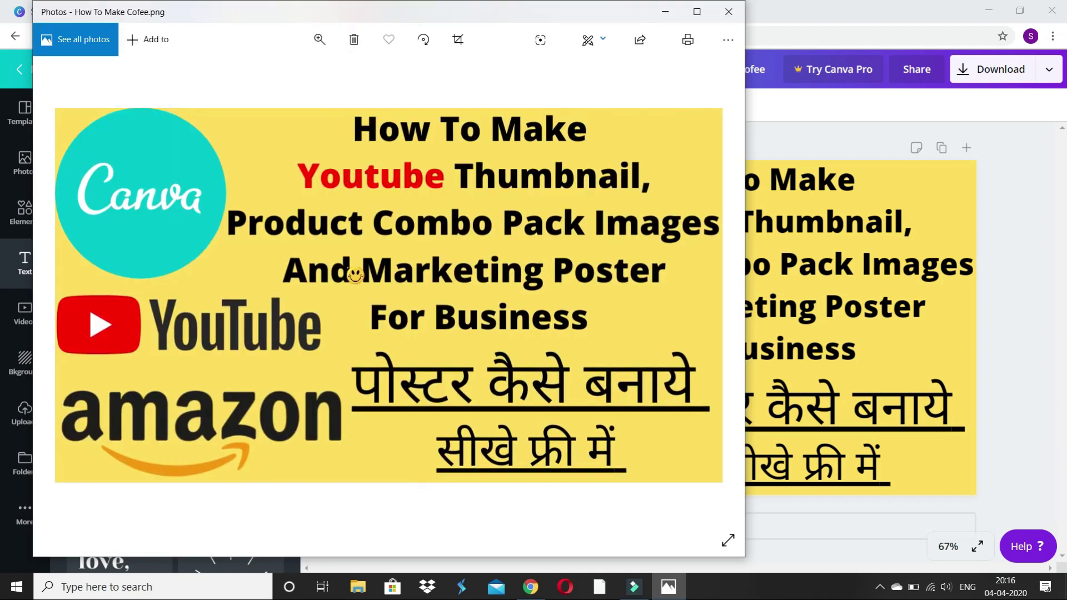
pyautogui.moveTo(544, 16); pyautogui.dragTo(611, 15)
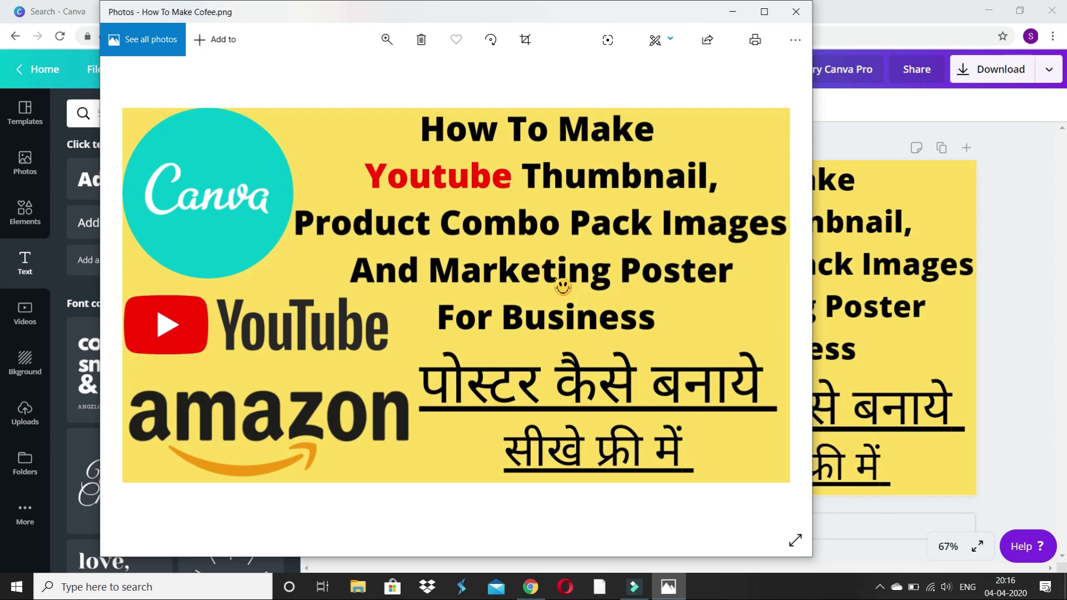
pyautogui.hotkey('alt', 'F4')
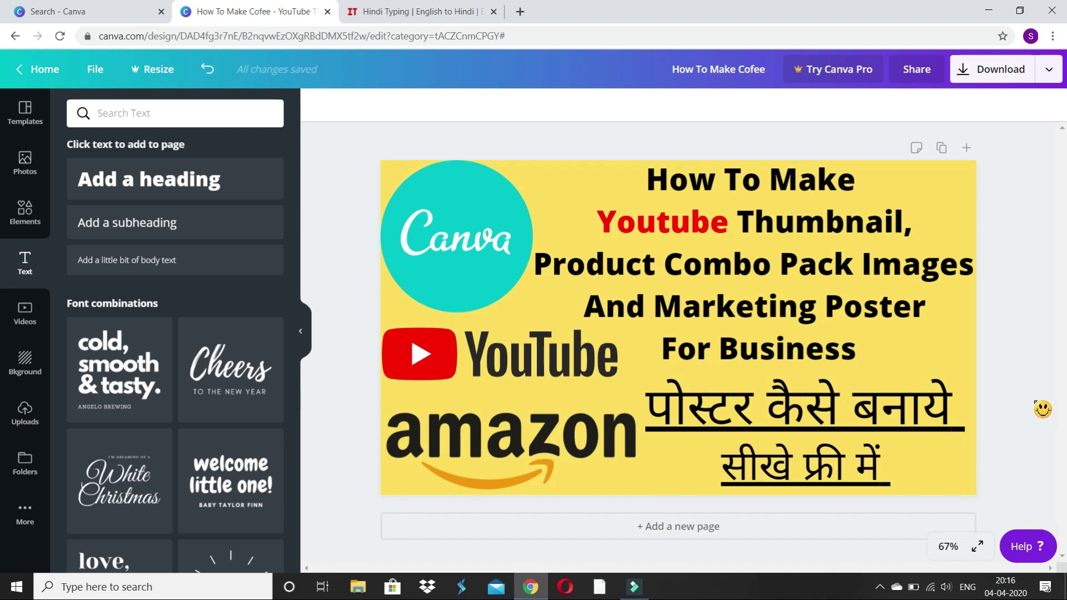
# Try violet, dark green, red and orange backgrounds, revert to yellow, and browse background images.
pyautogui.click(971, 478)
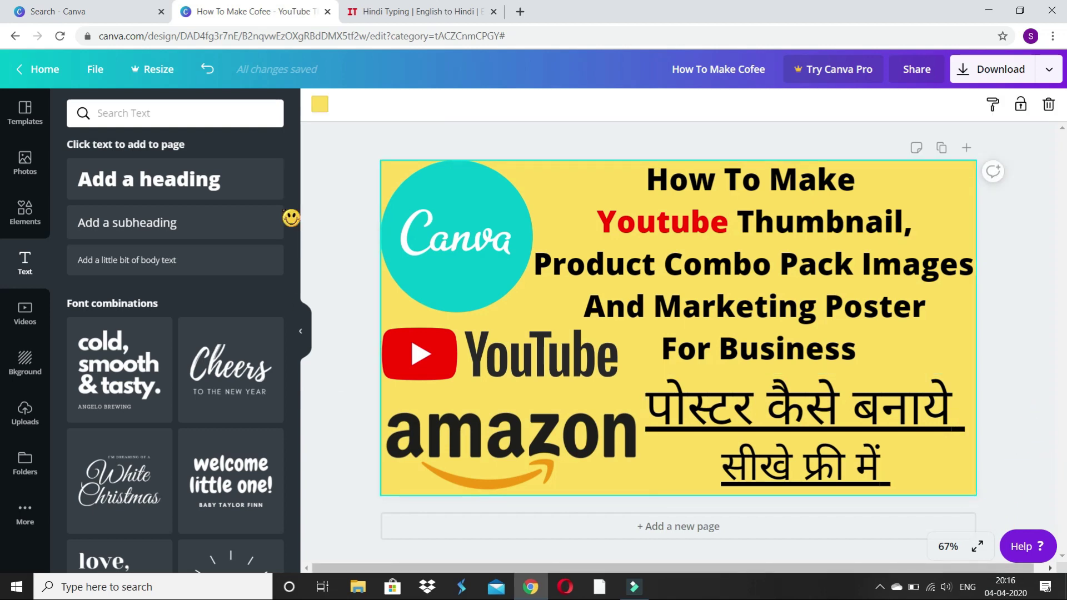
pyautogui.click(321, 106)
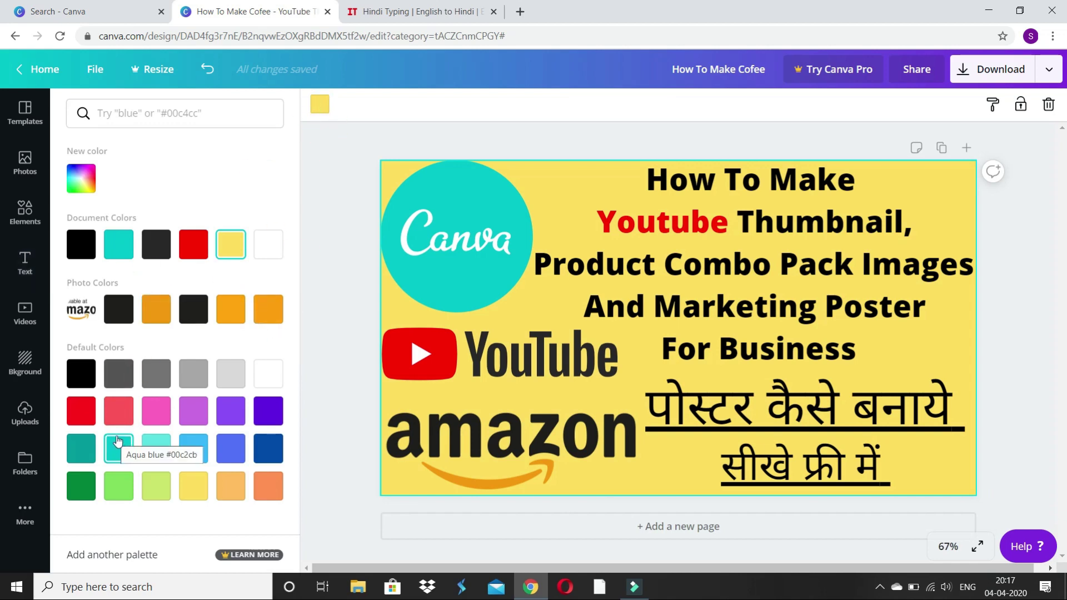
pyautogui.click(266, 418)
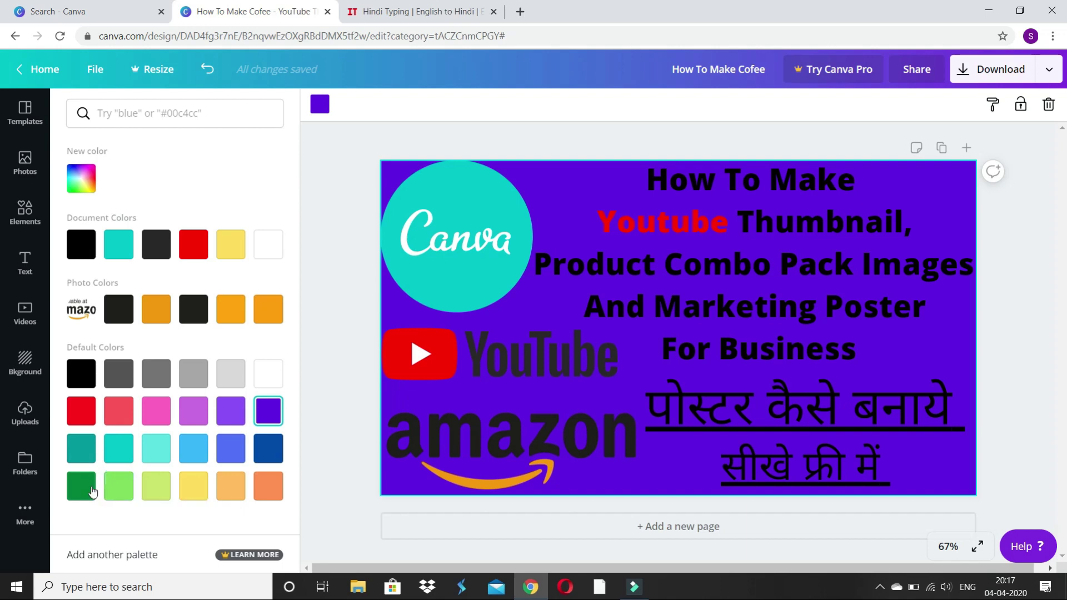
pyautogui.click(84, 488)
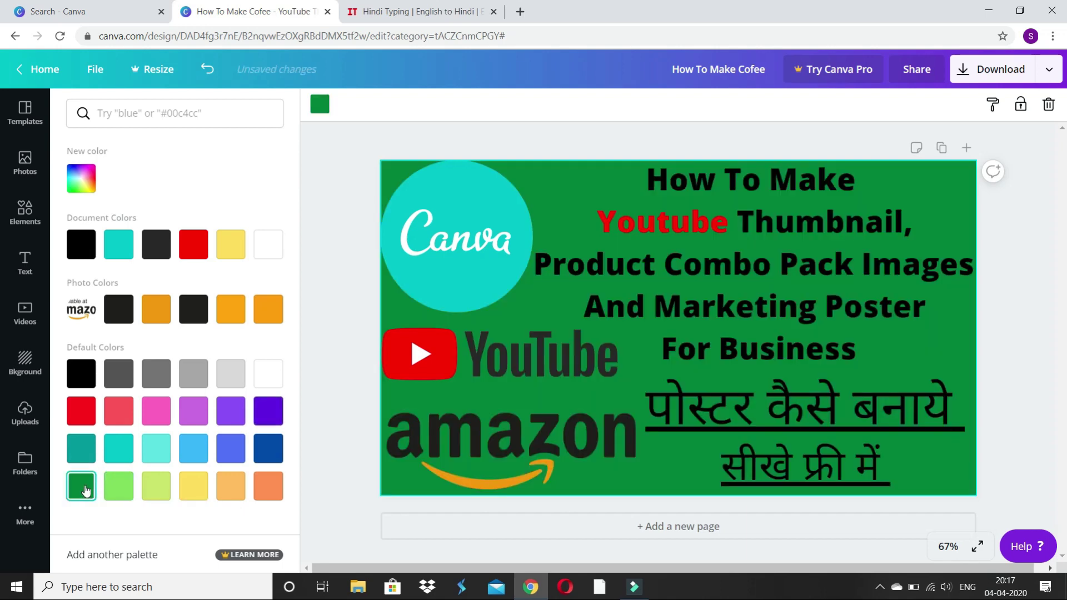
pyautogui.click(76, 412)
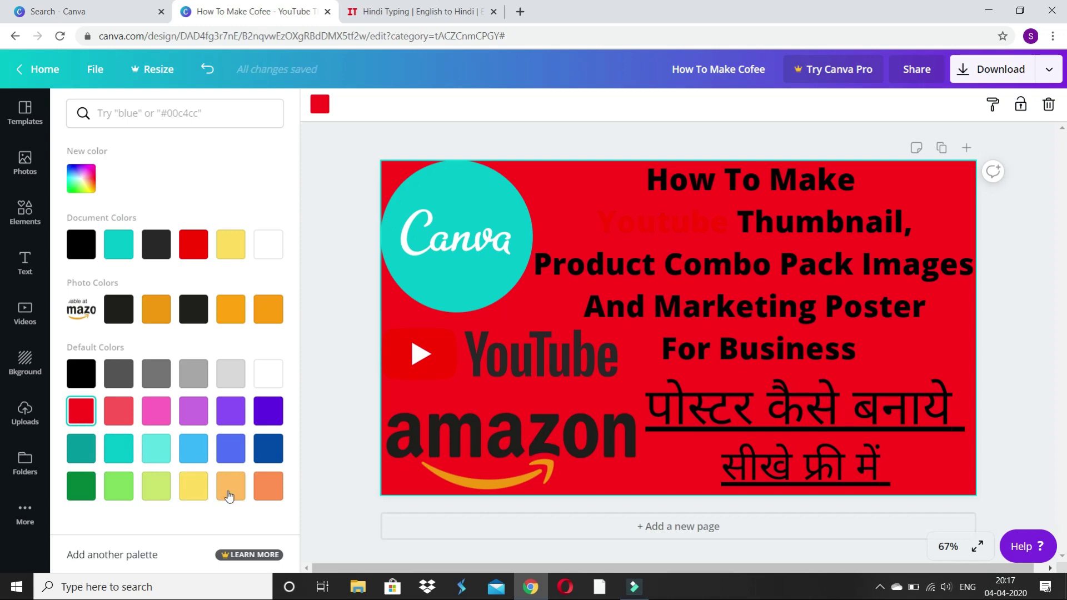
pyautogui.click(264, 488)
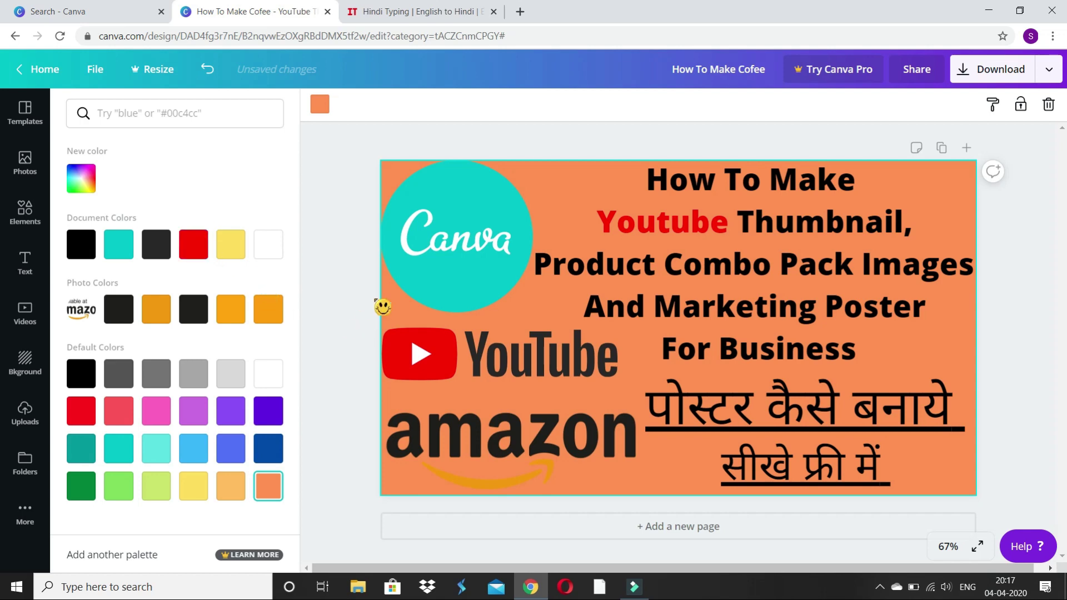
pyautogui.click(193, 485)
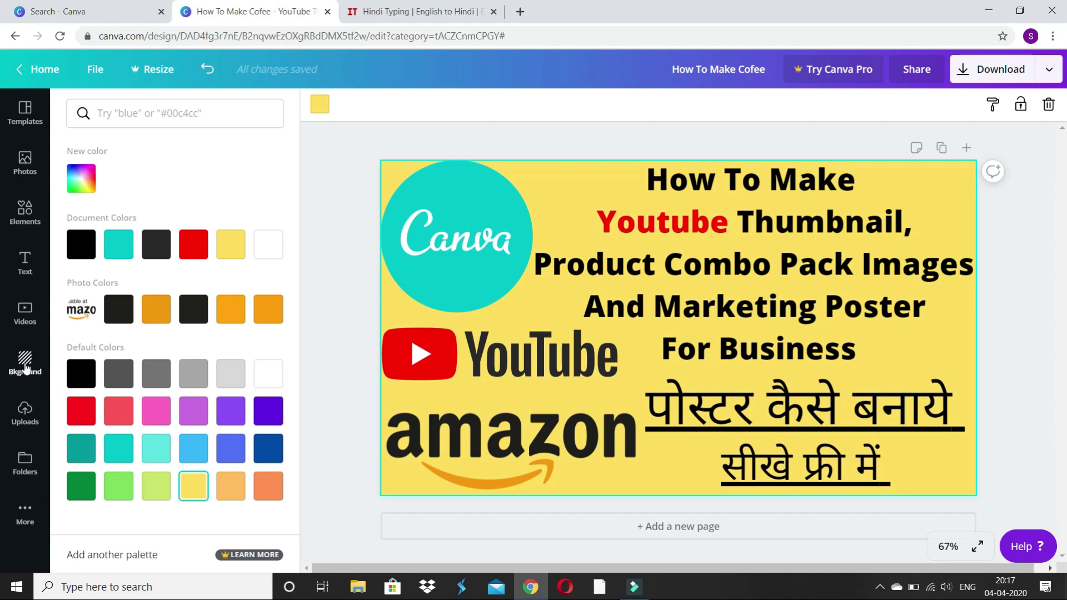
pyautogui.click(25, 368)
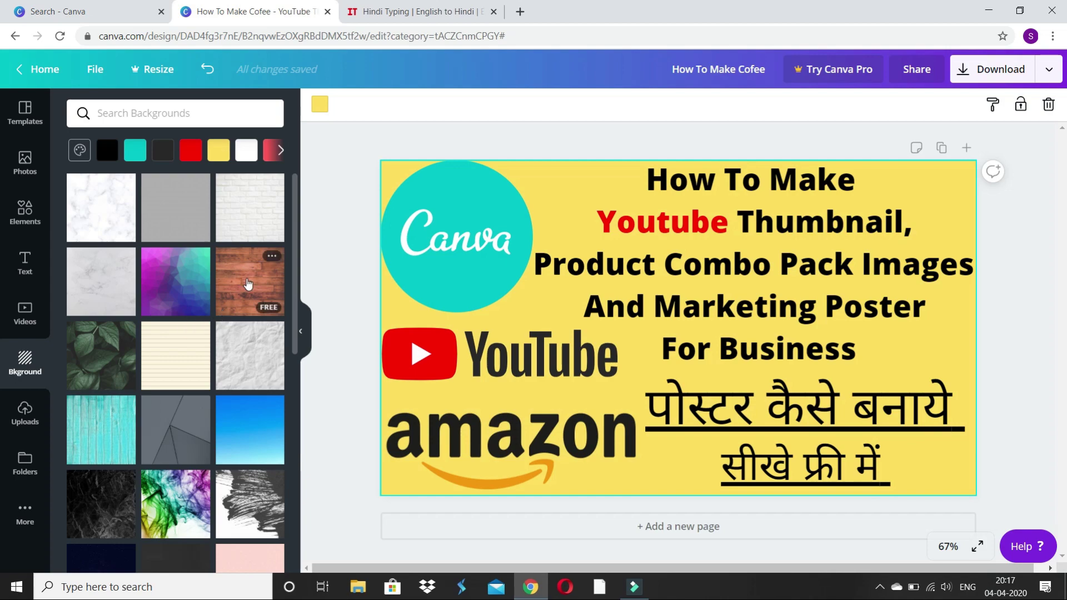
# Preview wooden planks, pink heart bokeh and blue bokeh background images.
pyautogui.click(250, 283)
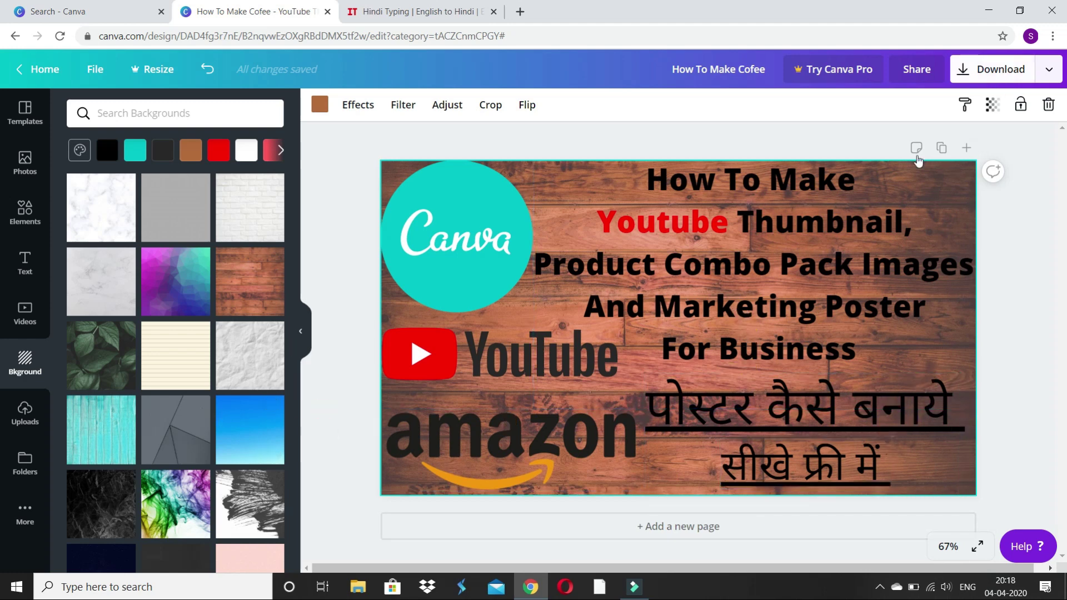
pyautogui.scroll(-2, 148, 435)
pyautogui.scroll(-3, 149, 435)
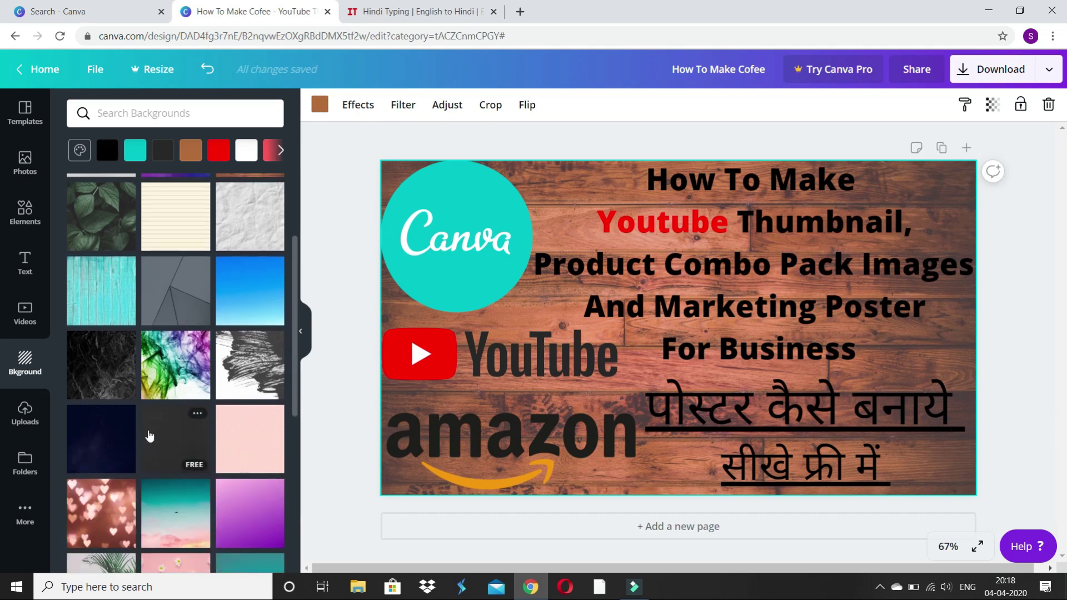
pyautogui.scroll(-3, 150, 428)
pyautogui.scroll(-1, 151, 424)
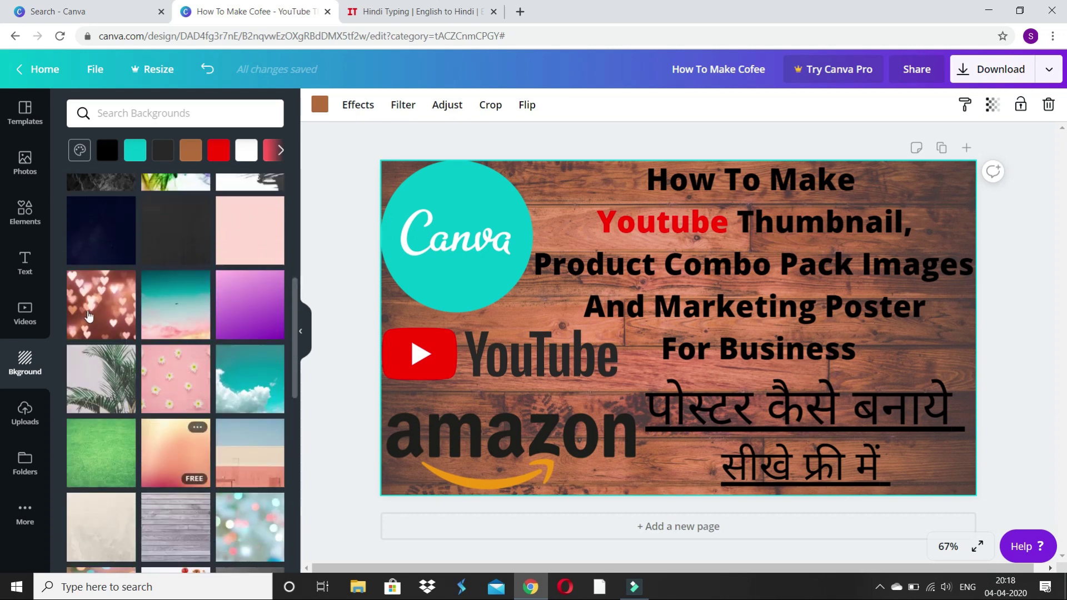
pyautogui.click(95, 314)
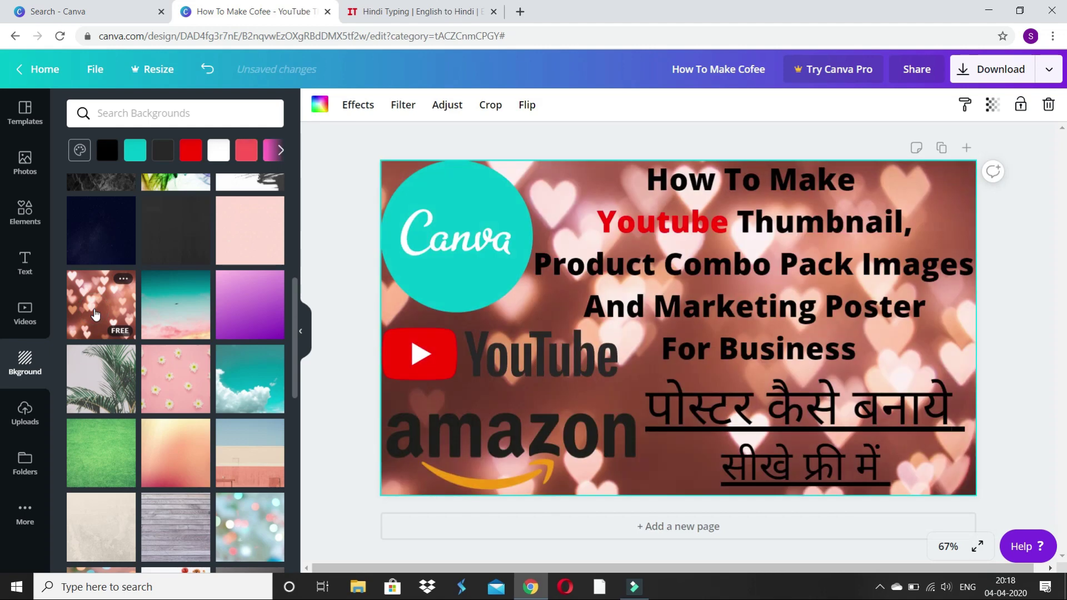
pyautogui.scroll(-3, 97, 354)
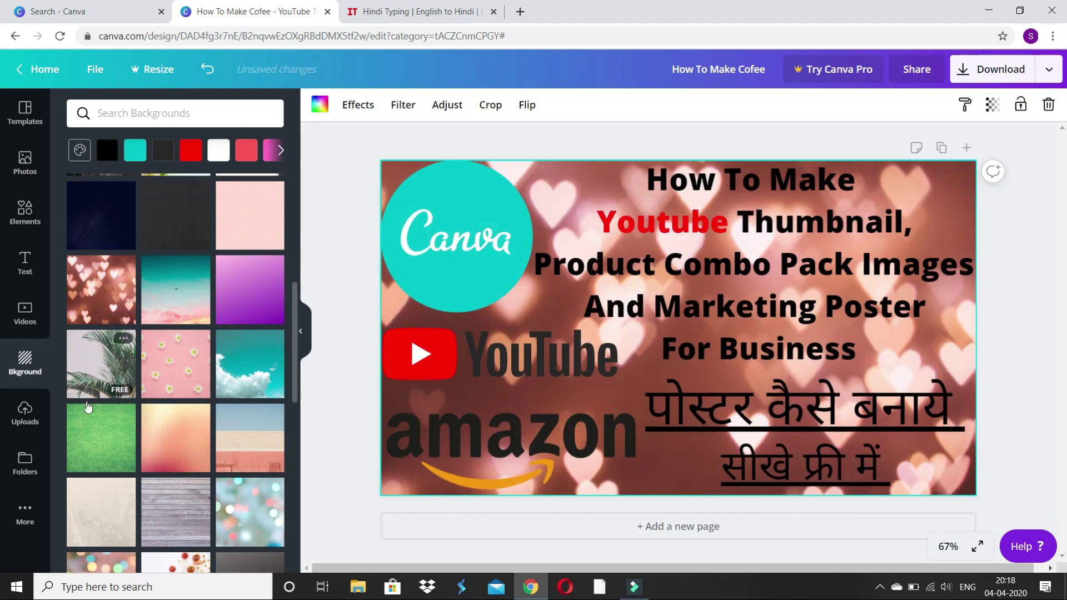
pyautogui.scroll(-1, 96, 449)
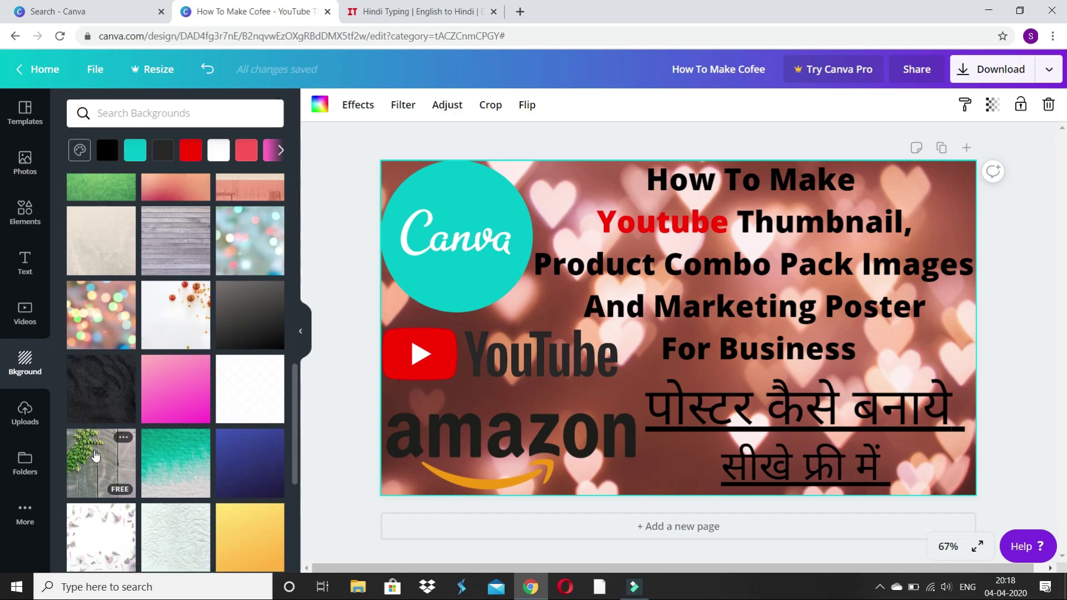
pyautogui.scroll(-2, 96, 449)
pyautogui.scroll(-2, 97, 466)
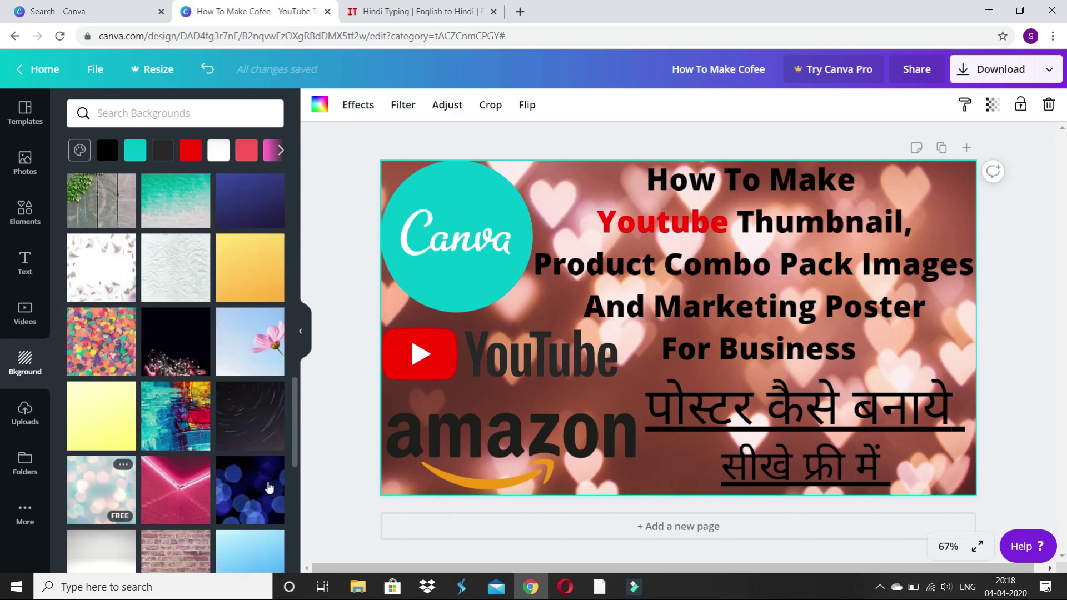
pyautogui.moveTo(249, 490)
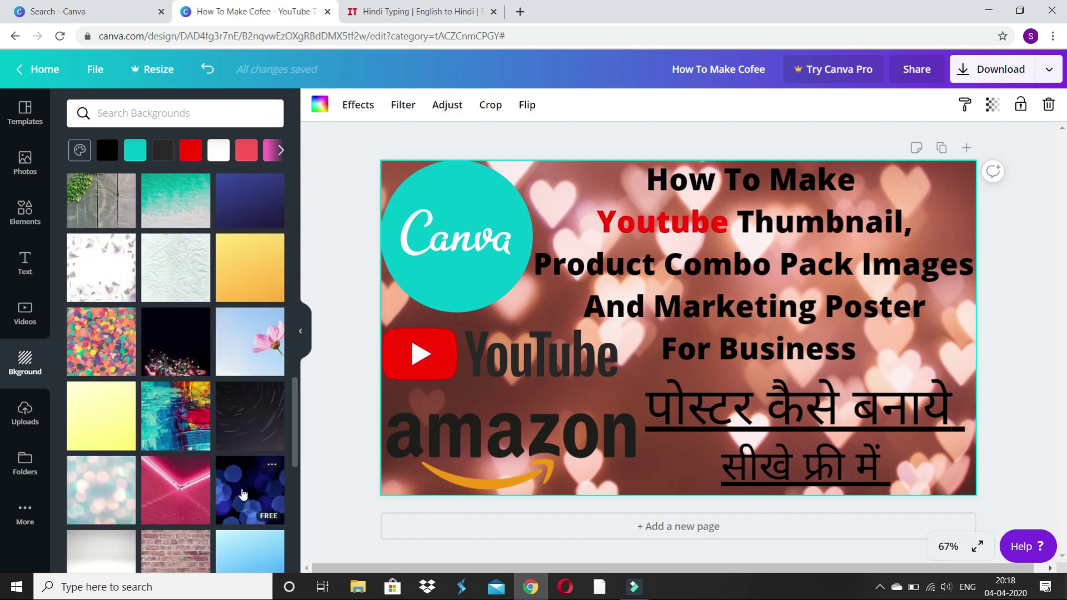
pyautogui.click(242, 493)
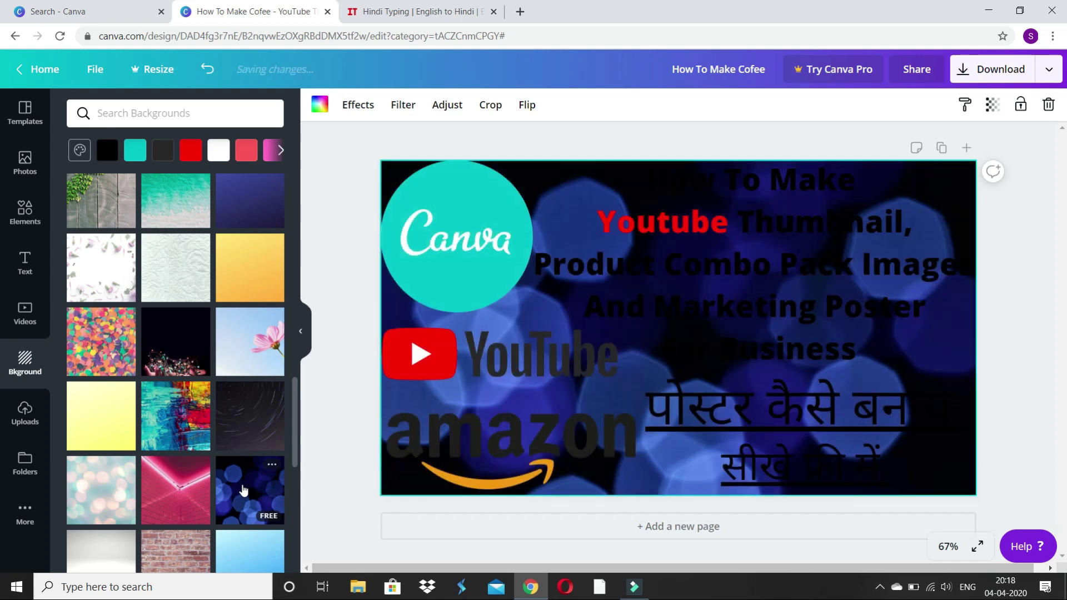
# Apply the pink fabric-textured image as the thumbnail background.
pyautogui.scroll(-2, 179, 463)
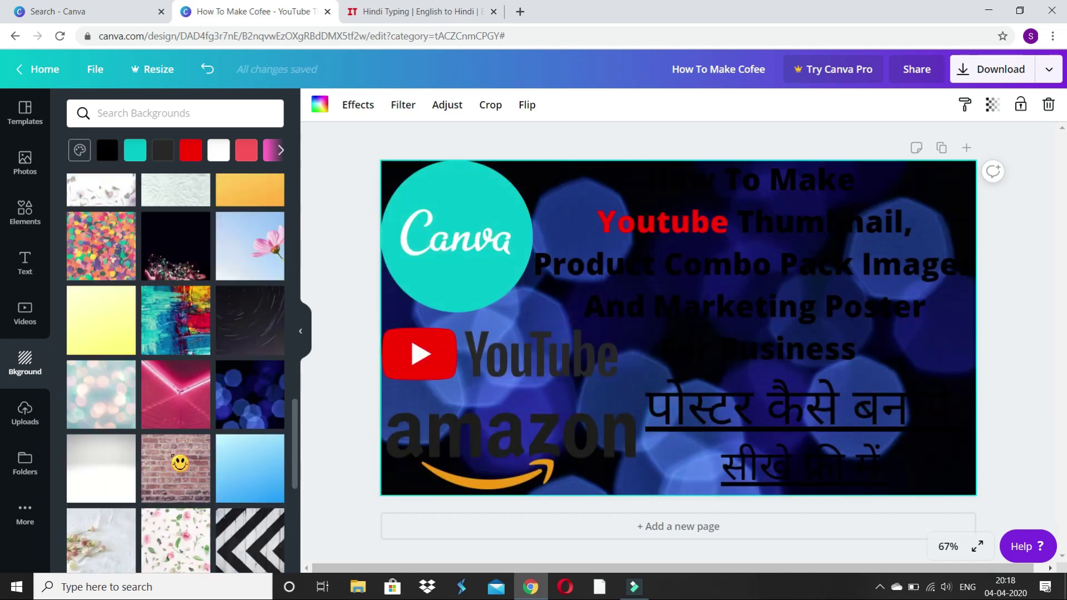
pyautogui.scroll(-1, 180, 463)
pyautogui.scroll(-1, 177, 484)
pyautogui.scroll(-1, 176, 505)
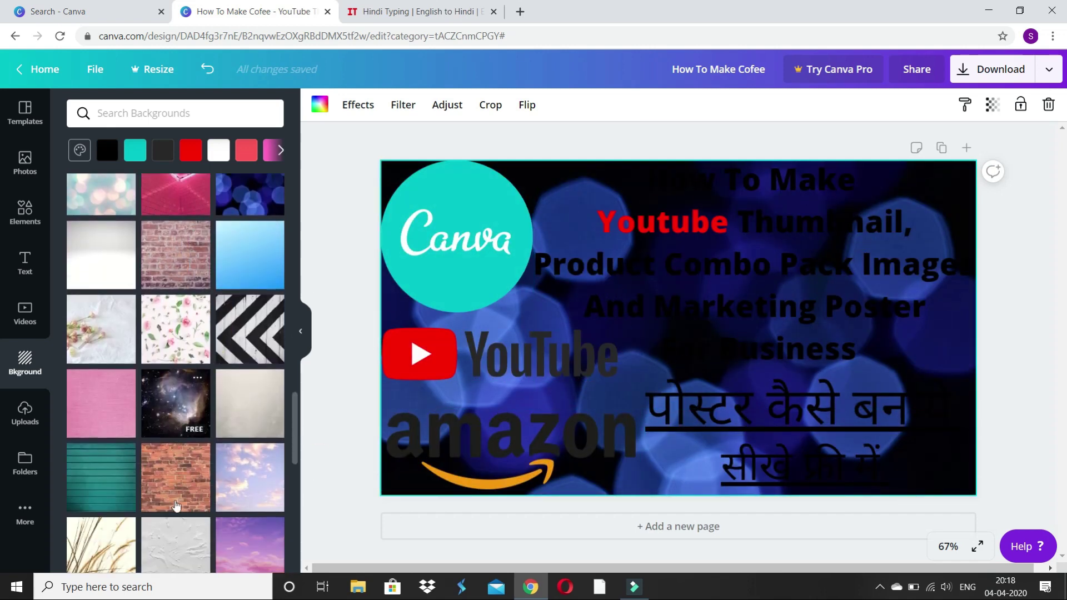
pyautogui.scroll(-1, 176, 504)
pyautogui.click(92, 373)
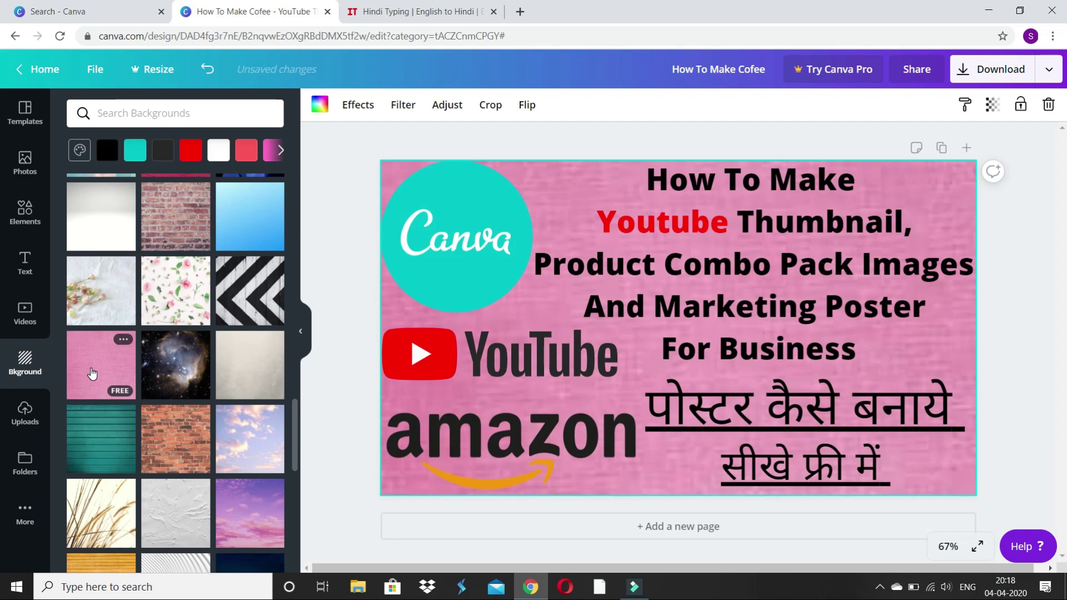
pyautogui.scroll(-2, 211, 416)
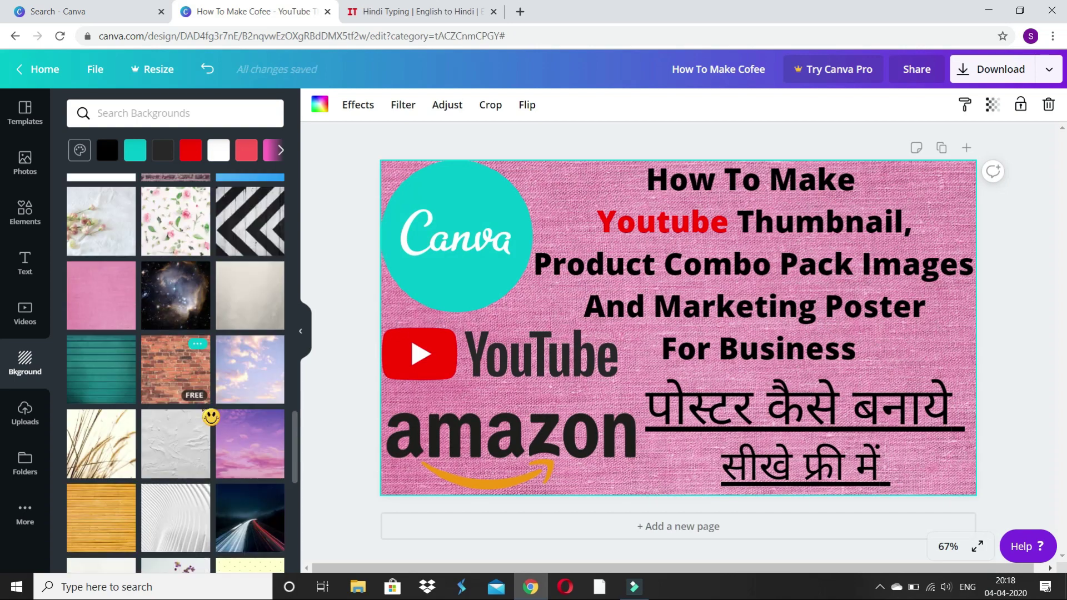
pyautogui.scroll(-3, 211, 417)
pyautogui.scroll(-3, 211, 417)
pyautogui.scroll(-3, 211, 417)
pyautogui.scroll(-3, 211, 417)
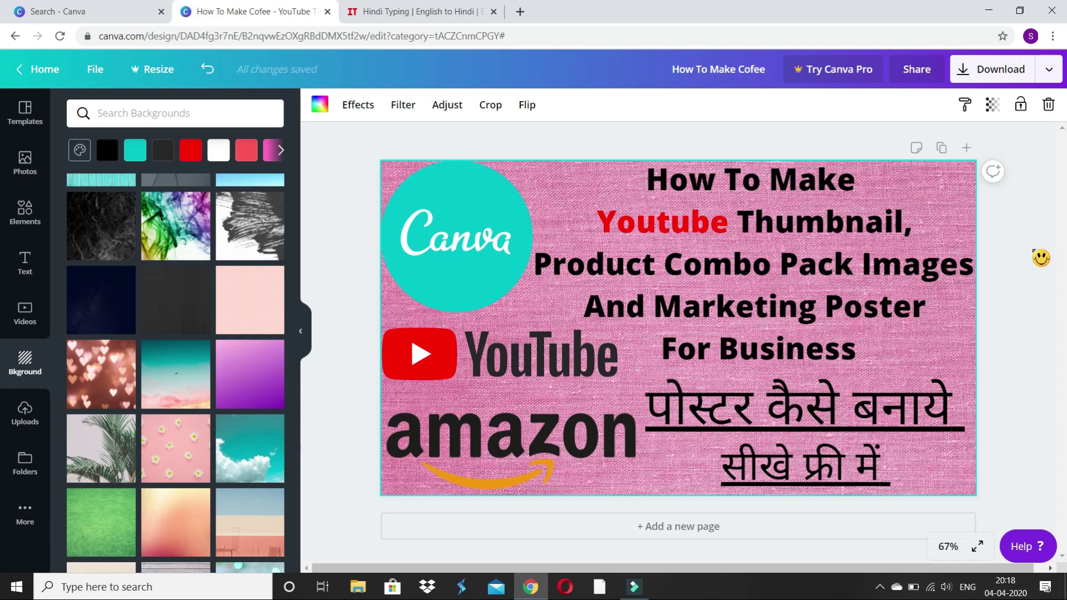
pyautogui.scroll(5, 240, 343)
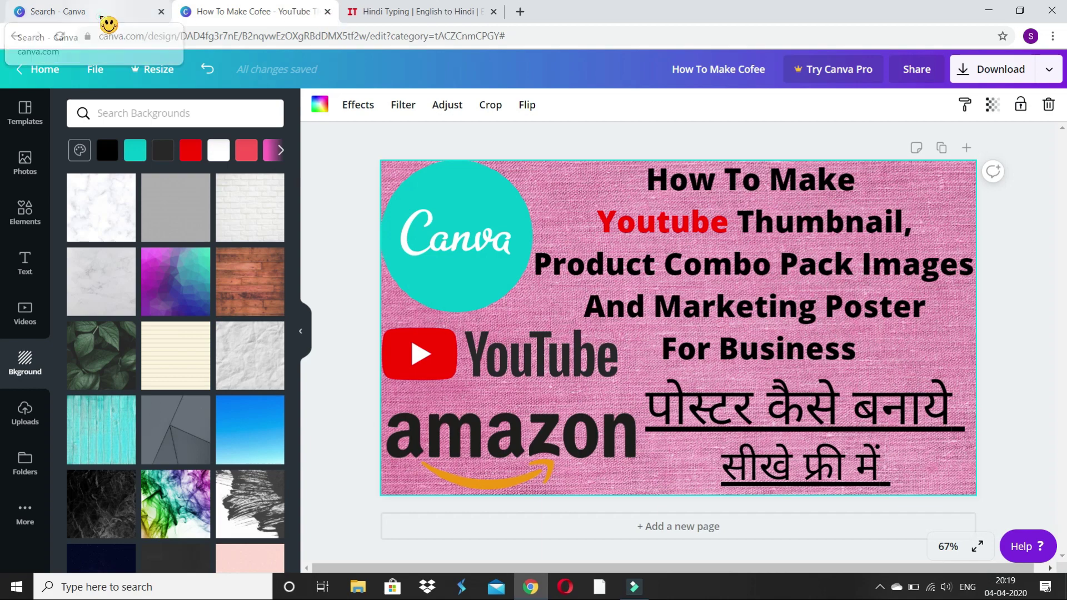
# Go to the Canva home page from the Search tab to see recent designs and design types.
pyautogui.click(92, 12)
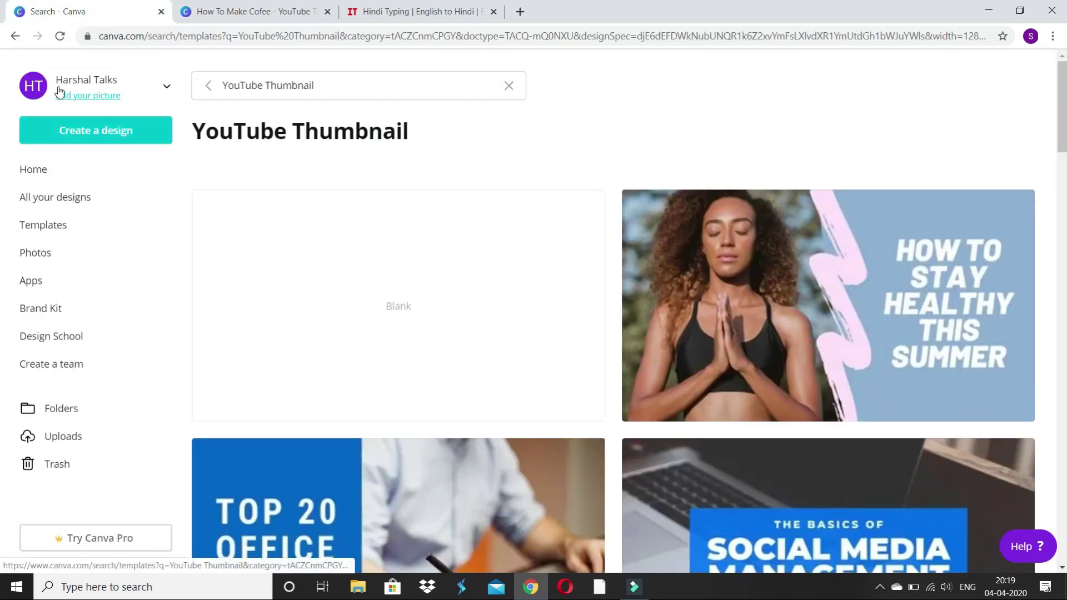
pyautogui.click(34, 171)
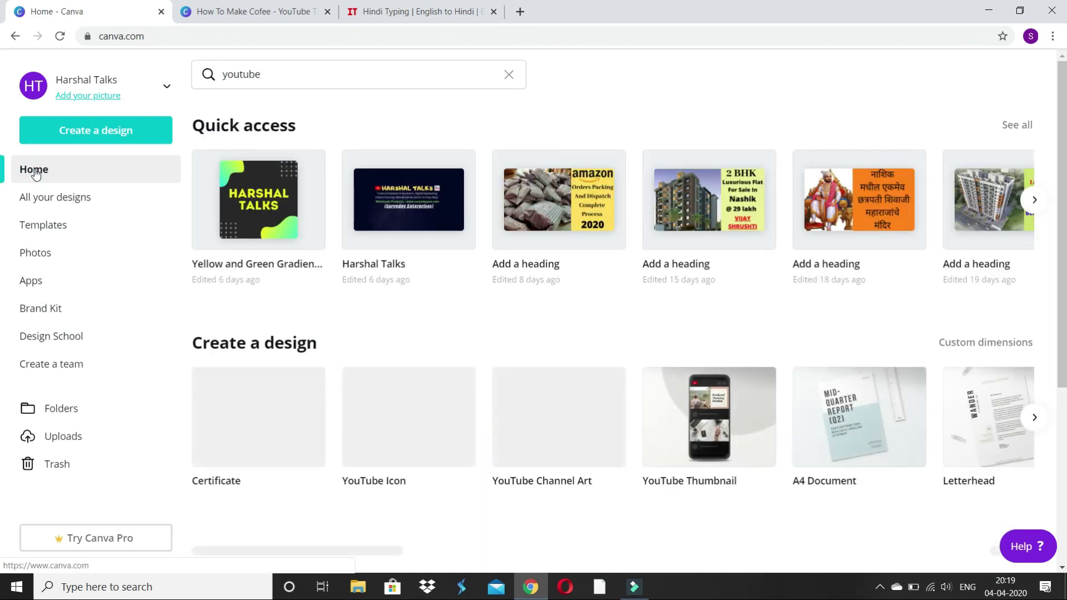